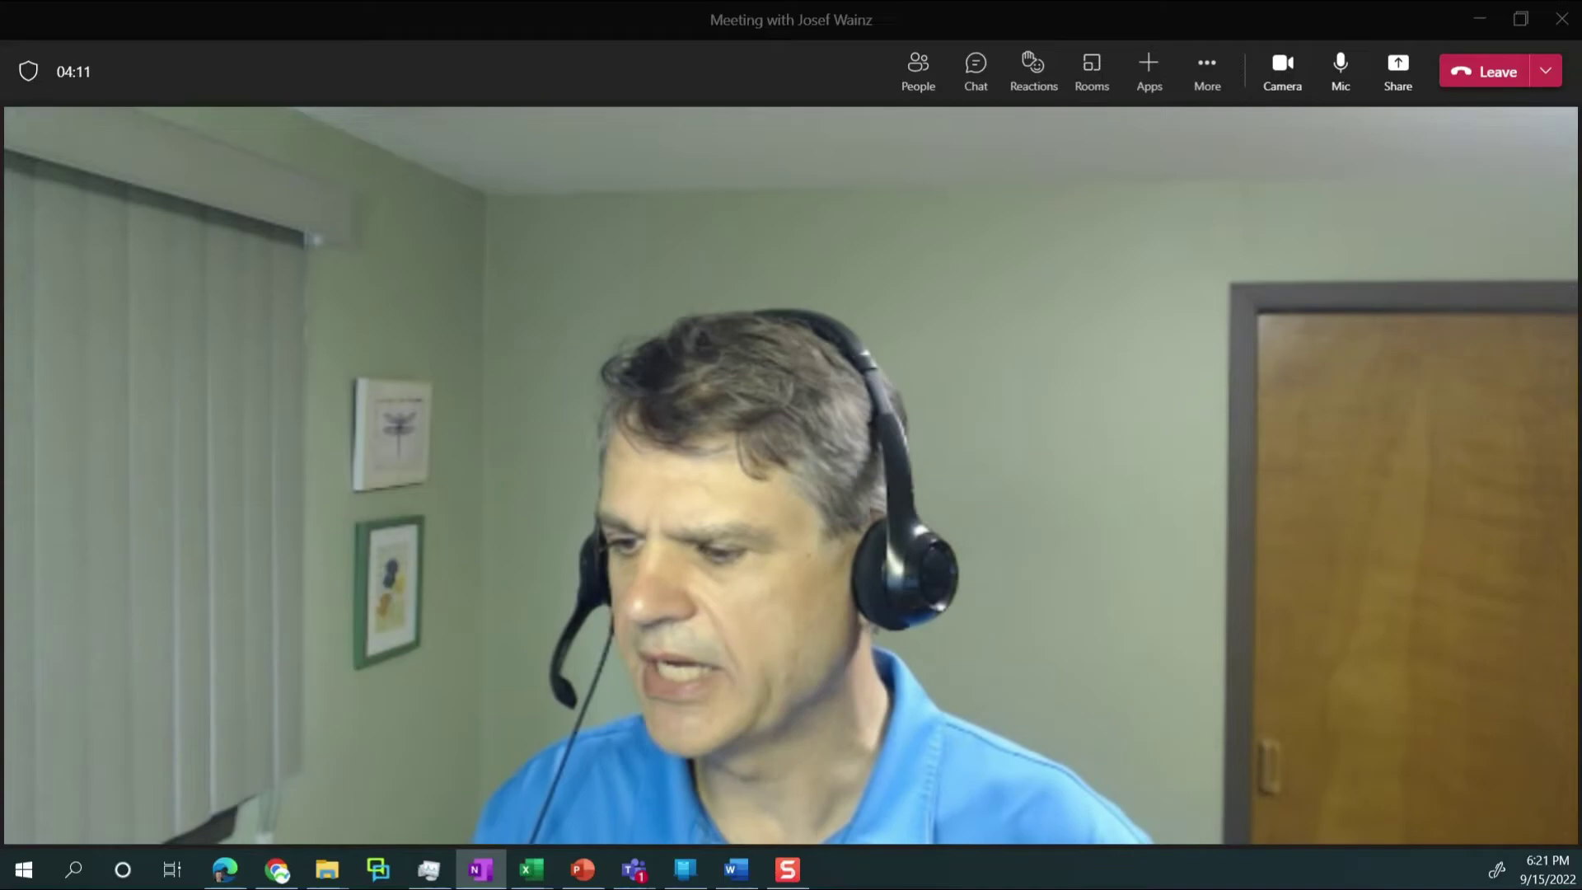
Switch from the Teams meeting to the Demo SharePoint site contents in Edge.
{"action": "key", "text": "alt+Tab"}
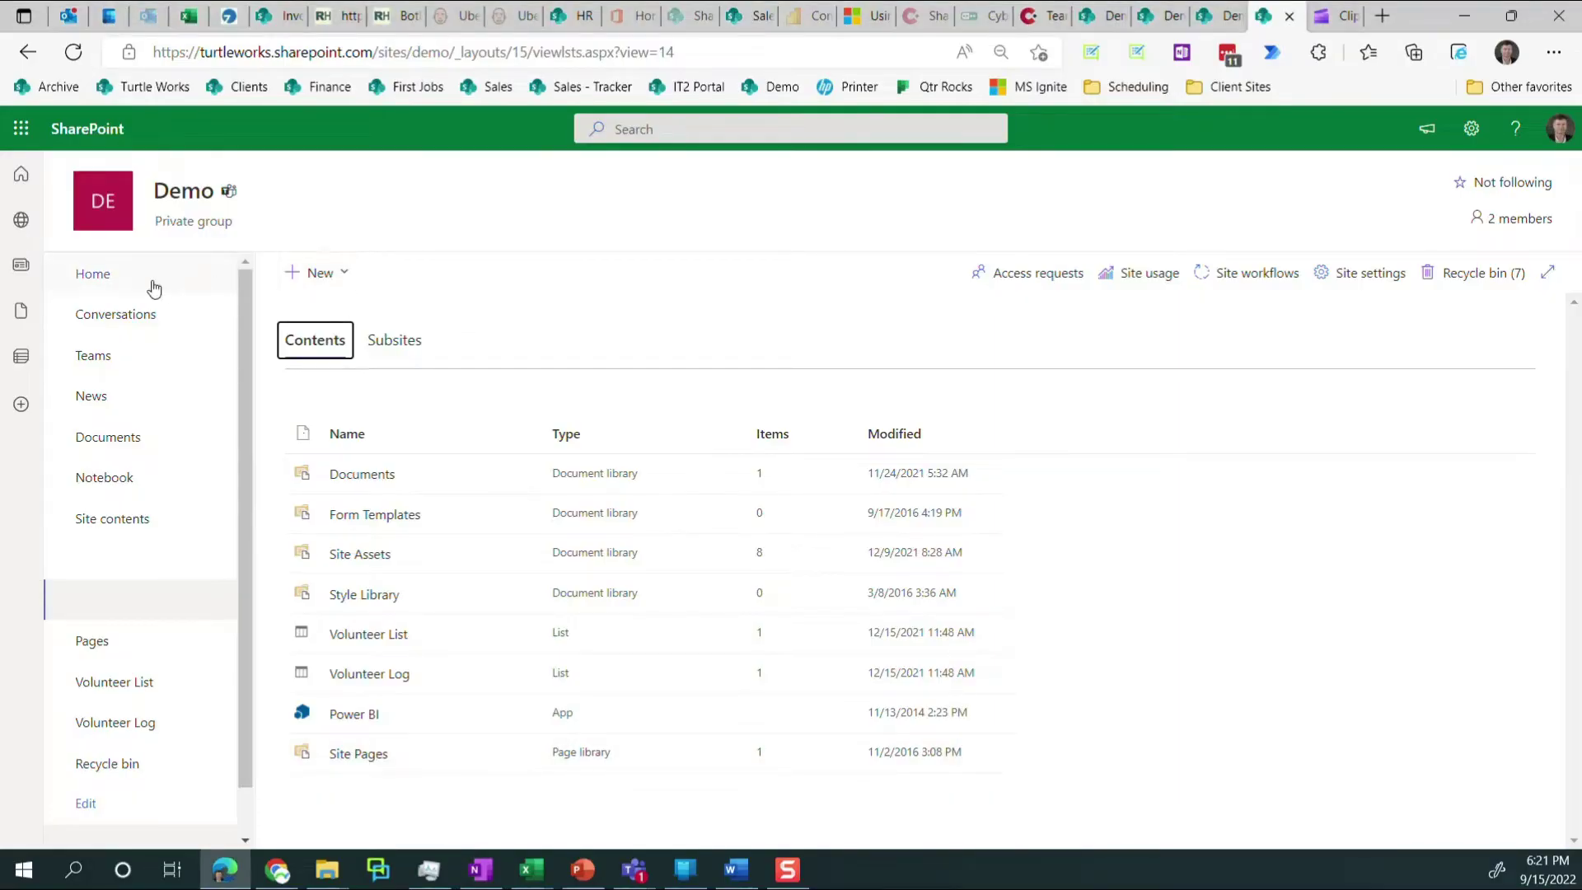
From the Demo home page, create a blank list named 'Model' with description 'Model'.
{"action": "left_click", "coordinate": [122, 276]}
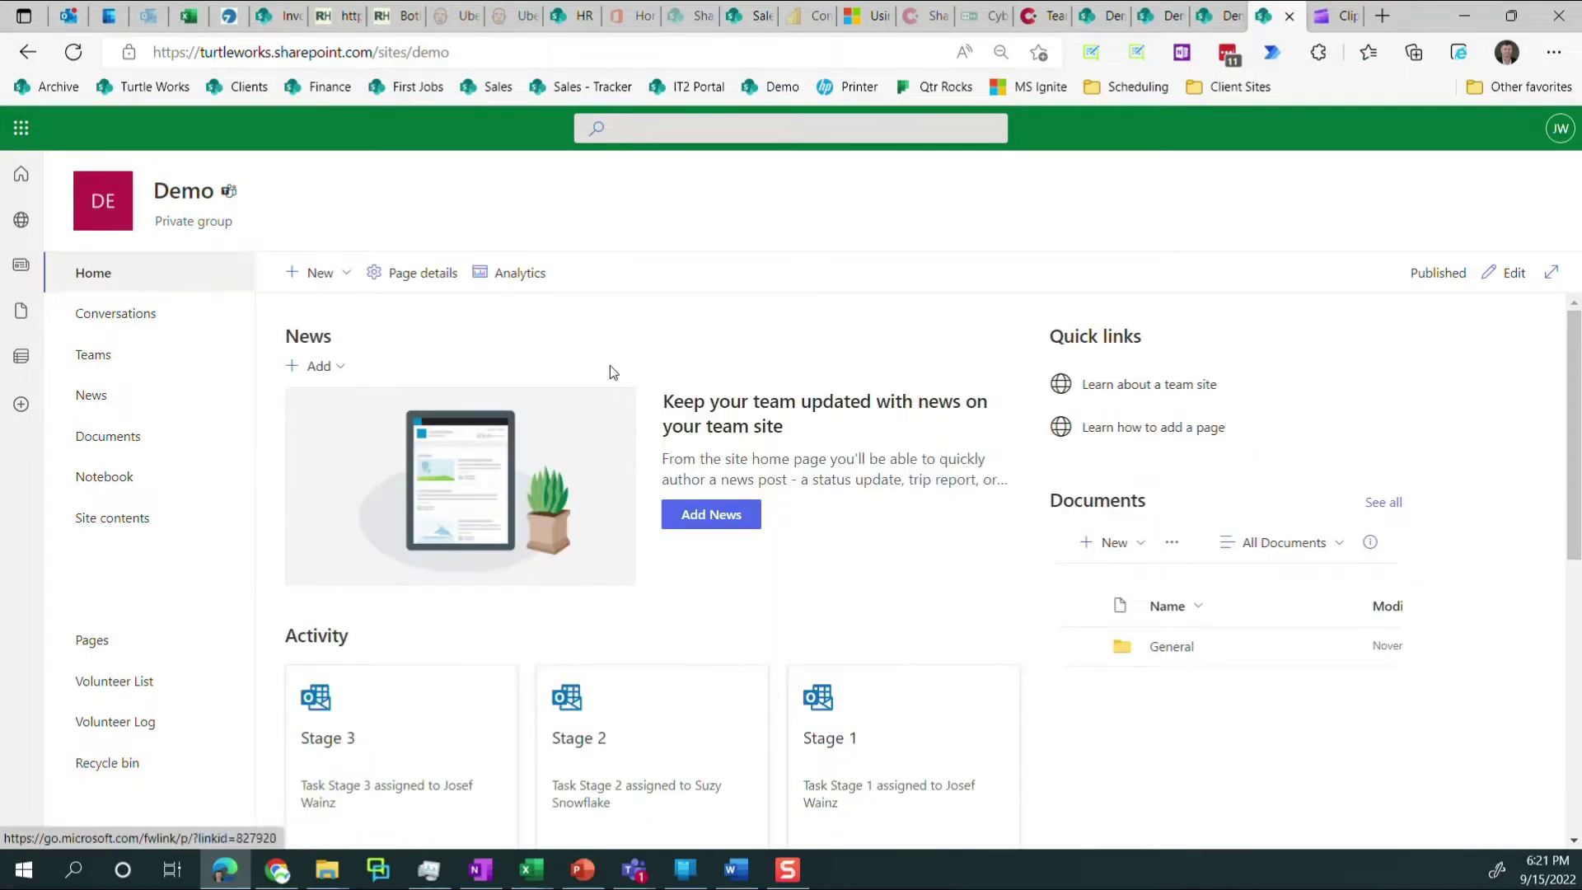
{"action": "left_click", "coordinate": [346, 274]}
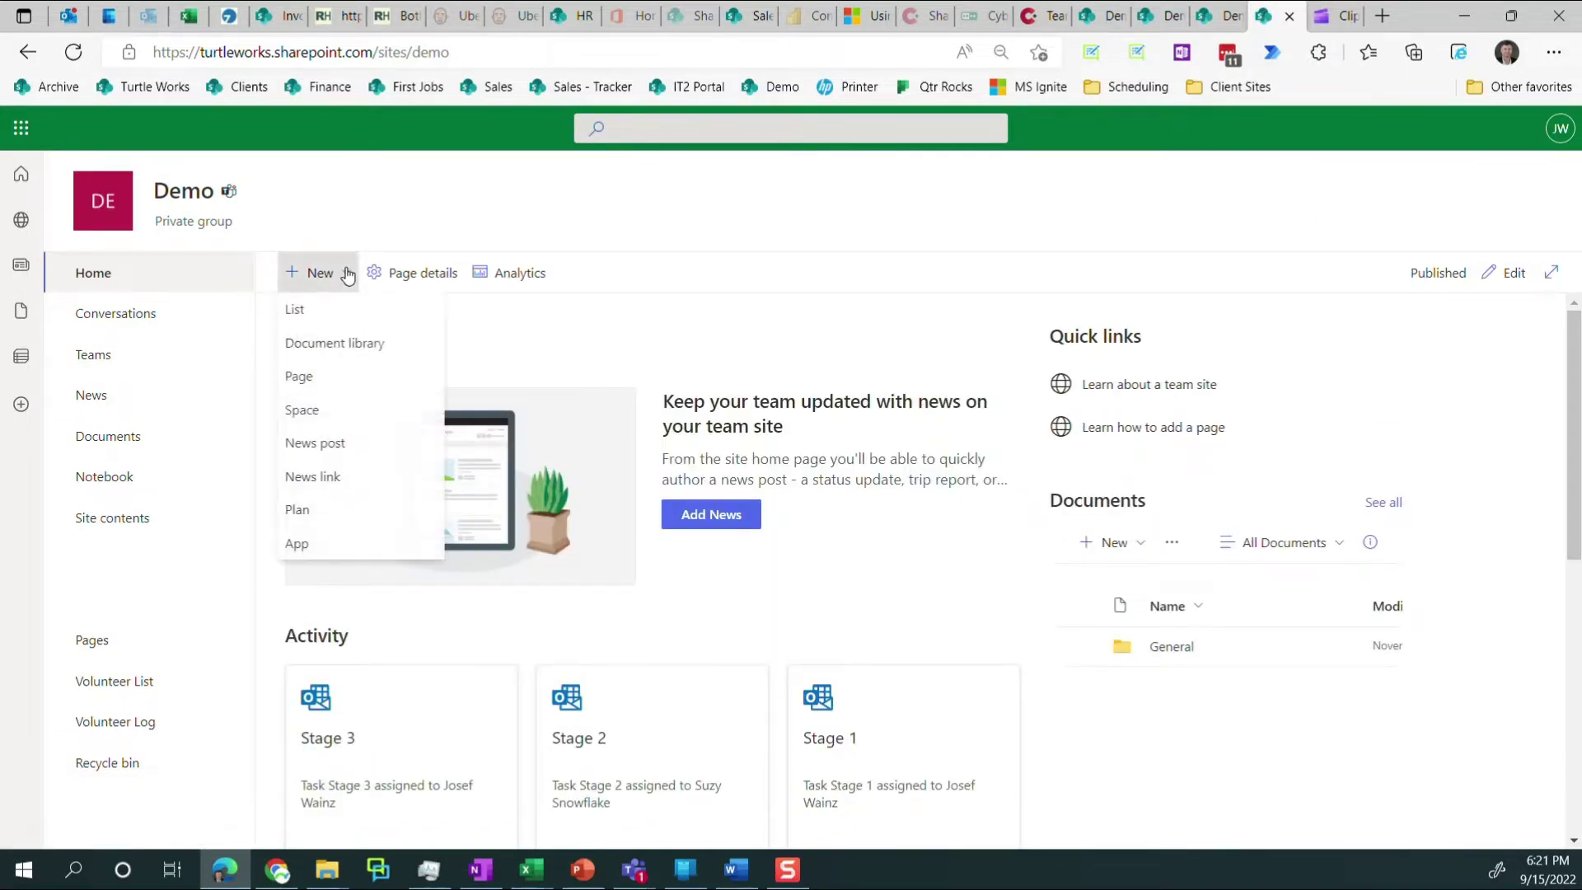
{"action": "left_click", "coordinate": [314, 312]}
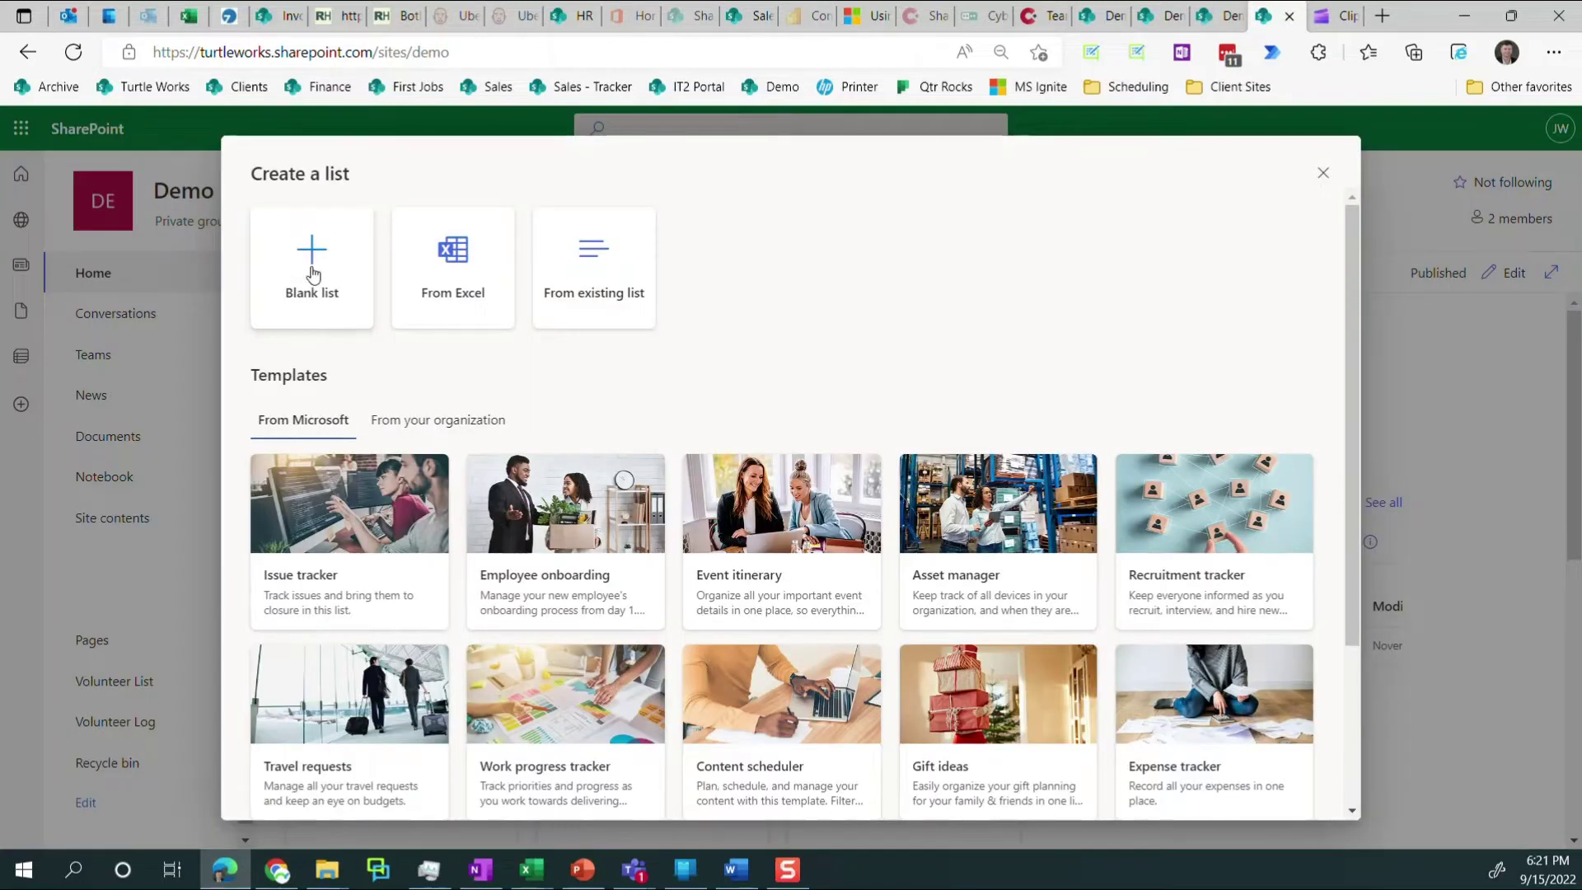
{"action": "left_click", "coordinate": [311, 274]}
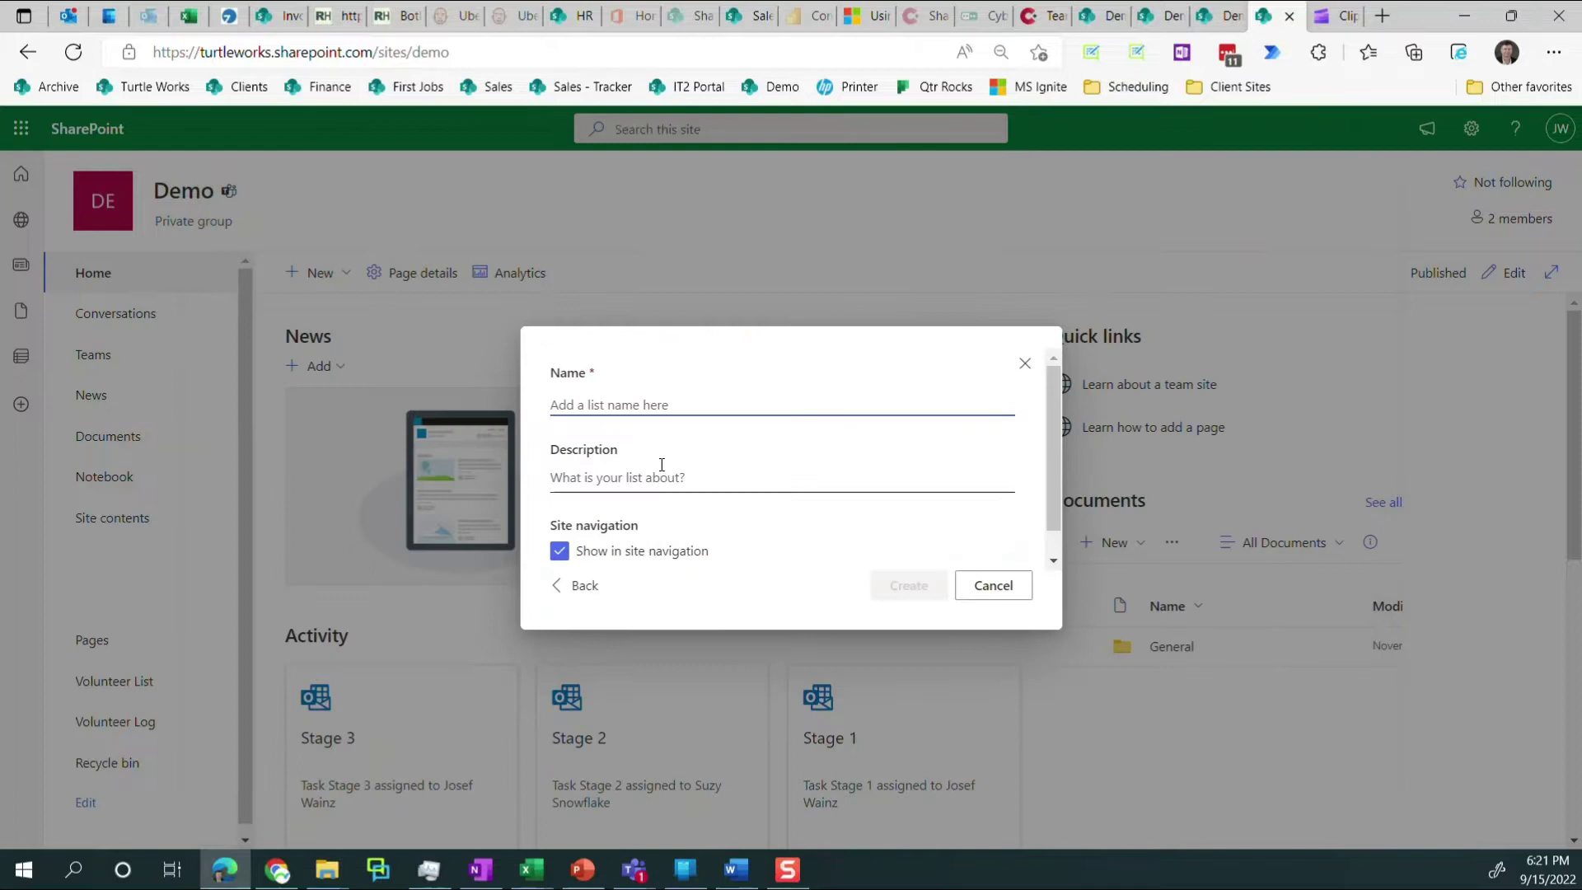
{"action": "type", "text": "Model"}
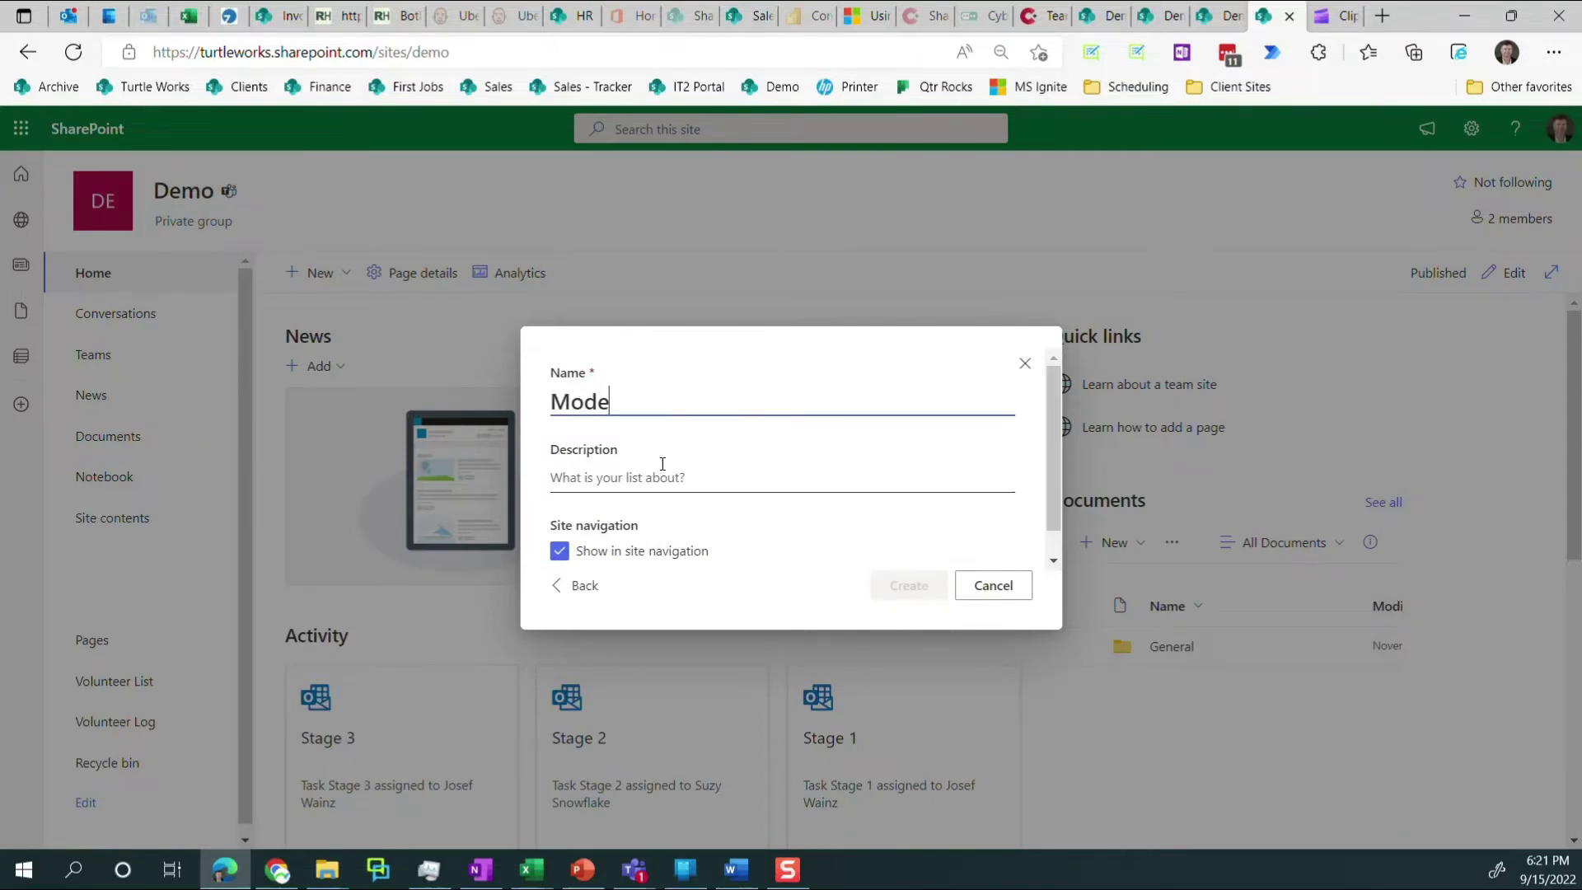
{"action": "left_click", "coordinate": [663, 463]}
{"action": "type", "text": "Mo"}
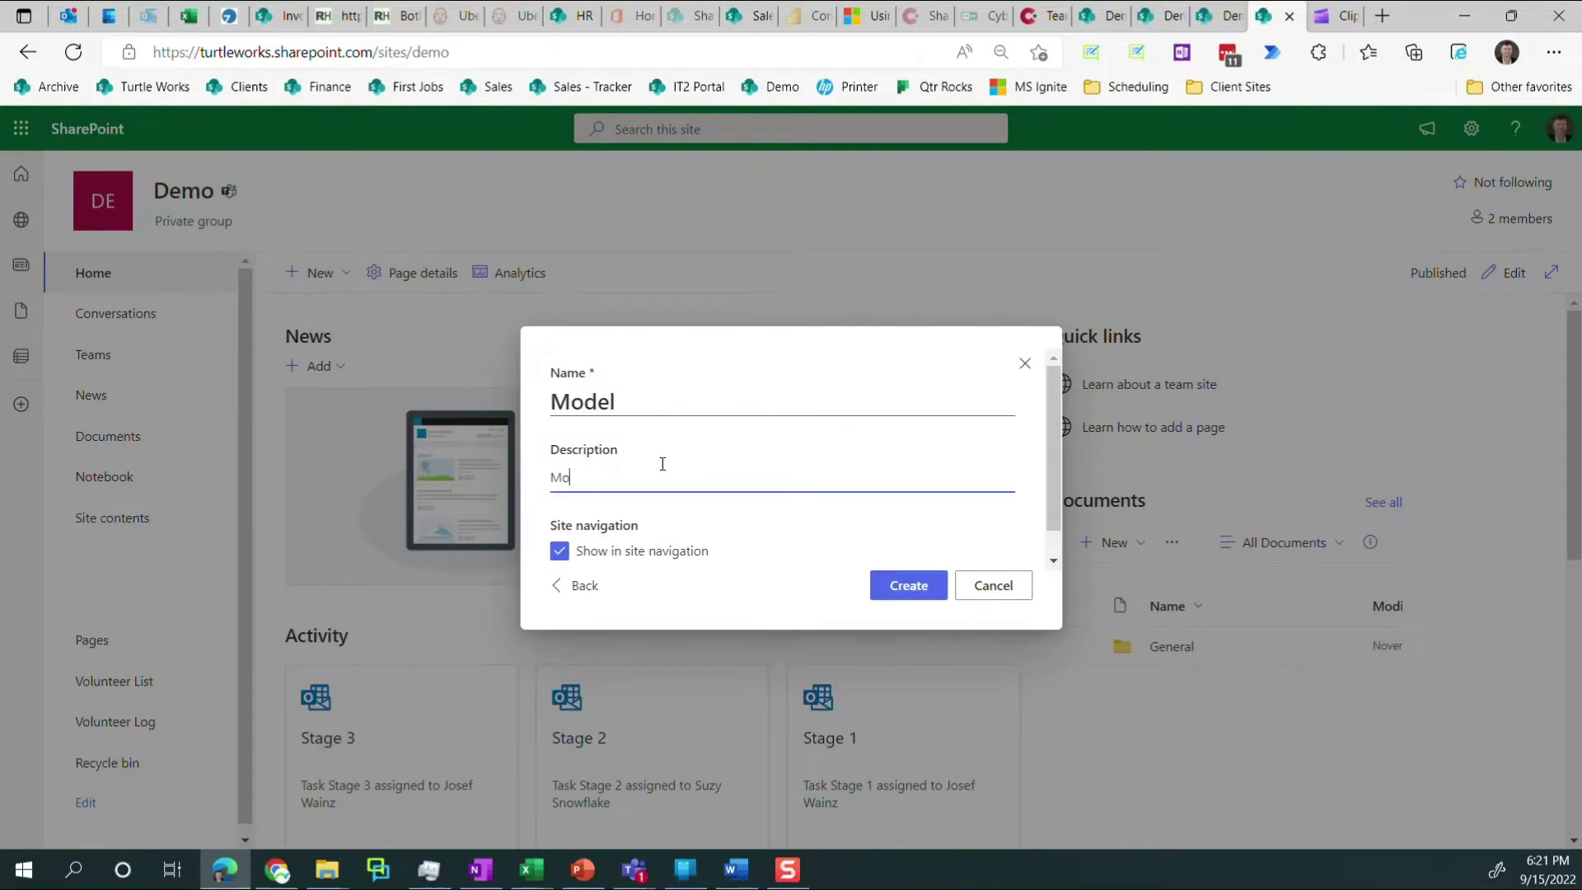
{"action": "type", "text": "del"}
{"action": "left_click", "coordinate": [921, 599]}
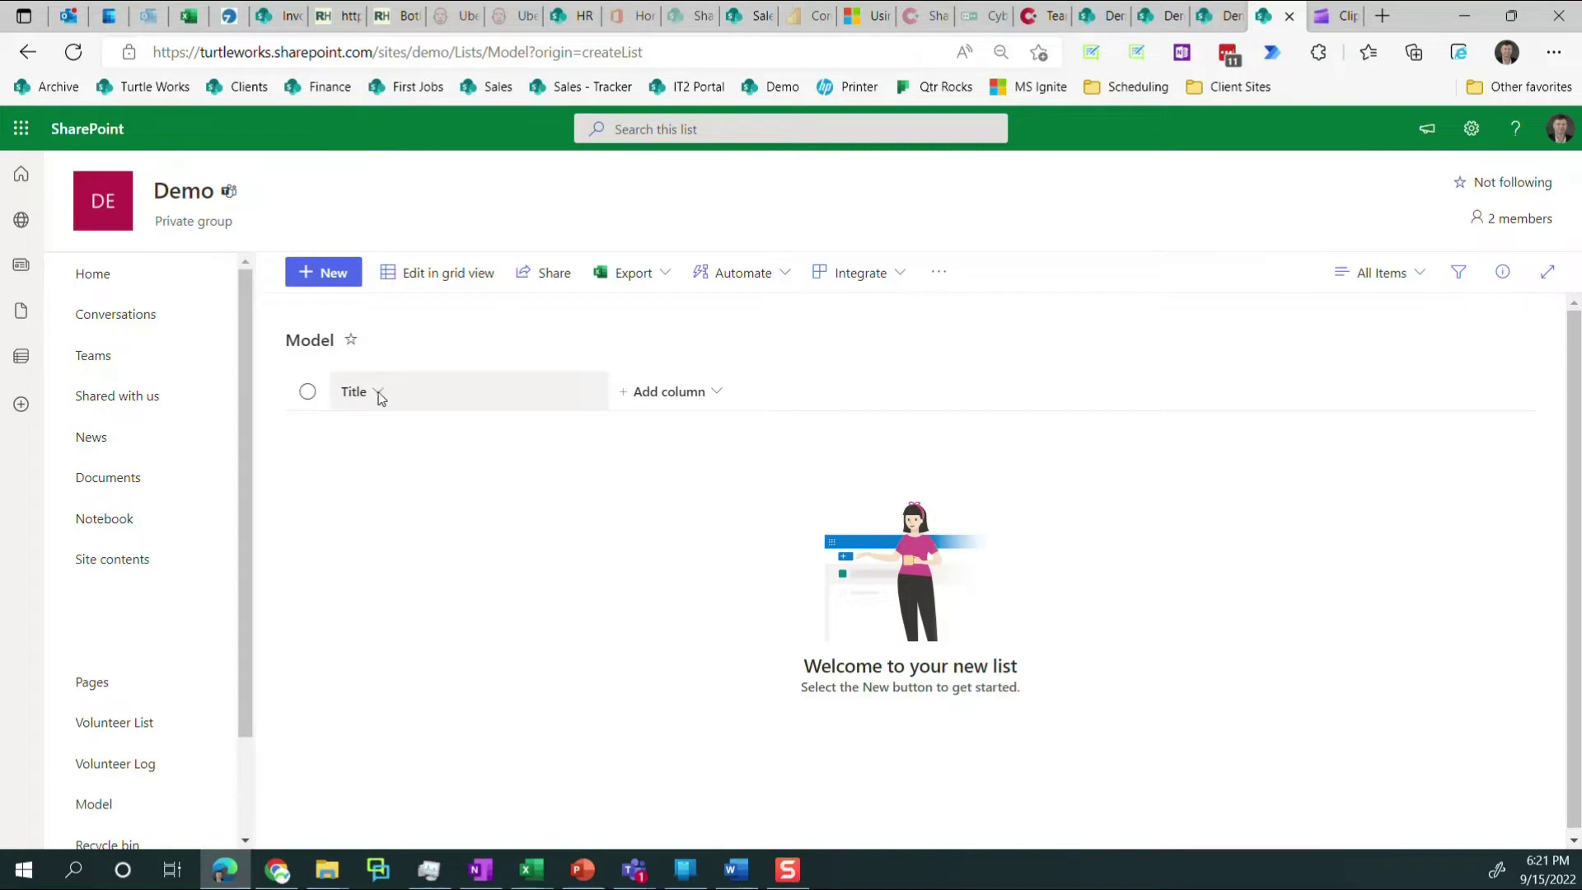
Rename the Title column to 'Model Number'.
{"action": "left_click", "coordinate": [380, 395]}
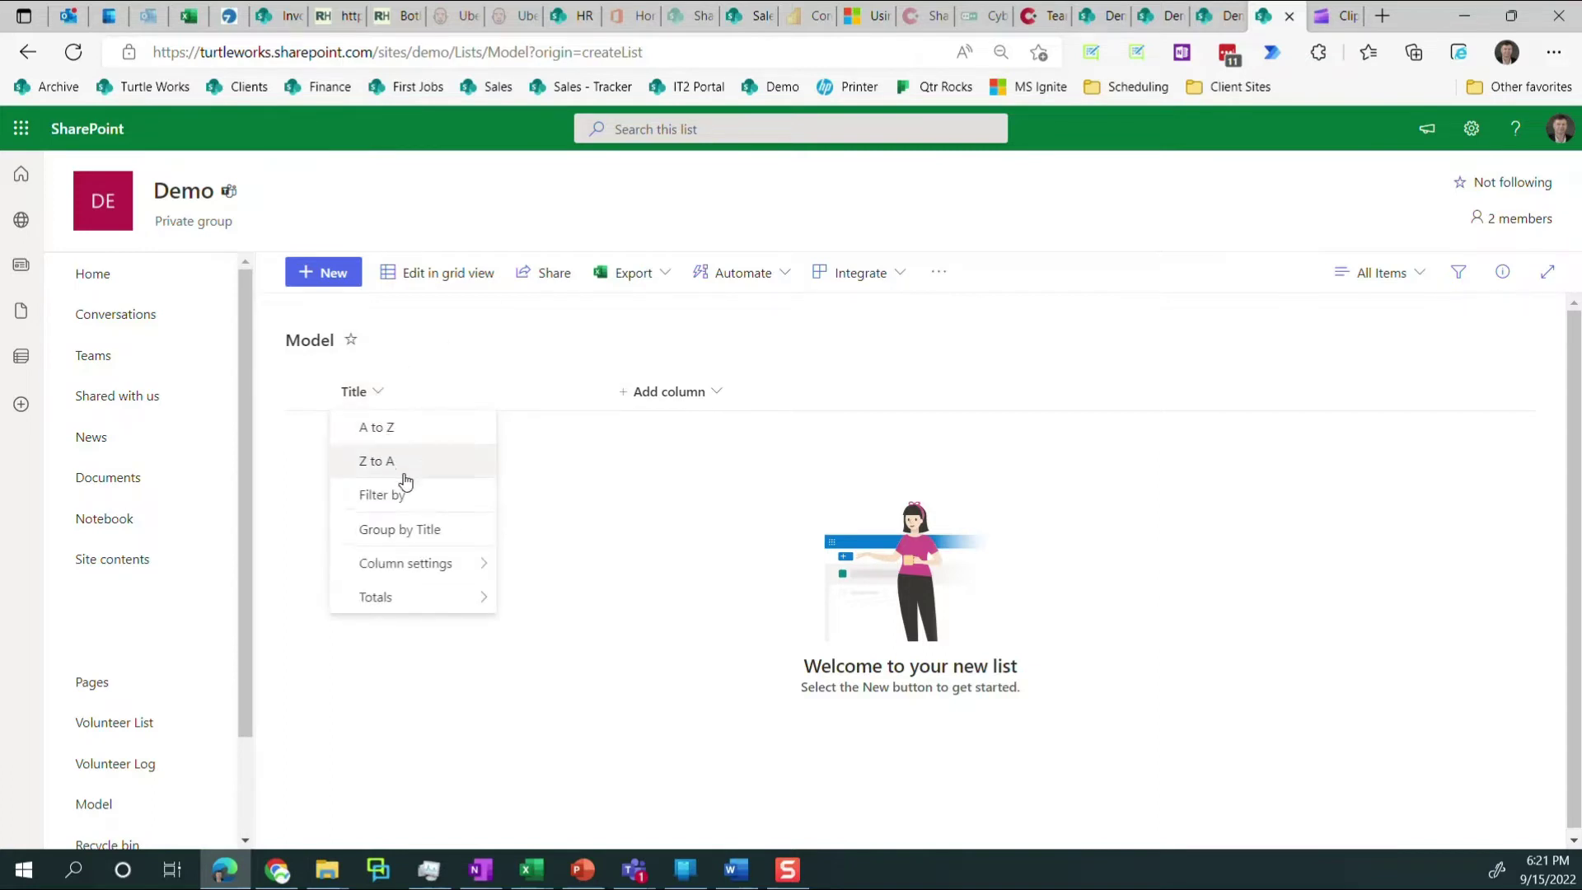
{"action": "mouse_move", "coordinate": [427, 569]}
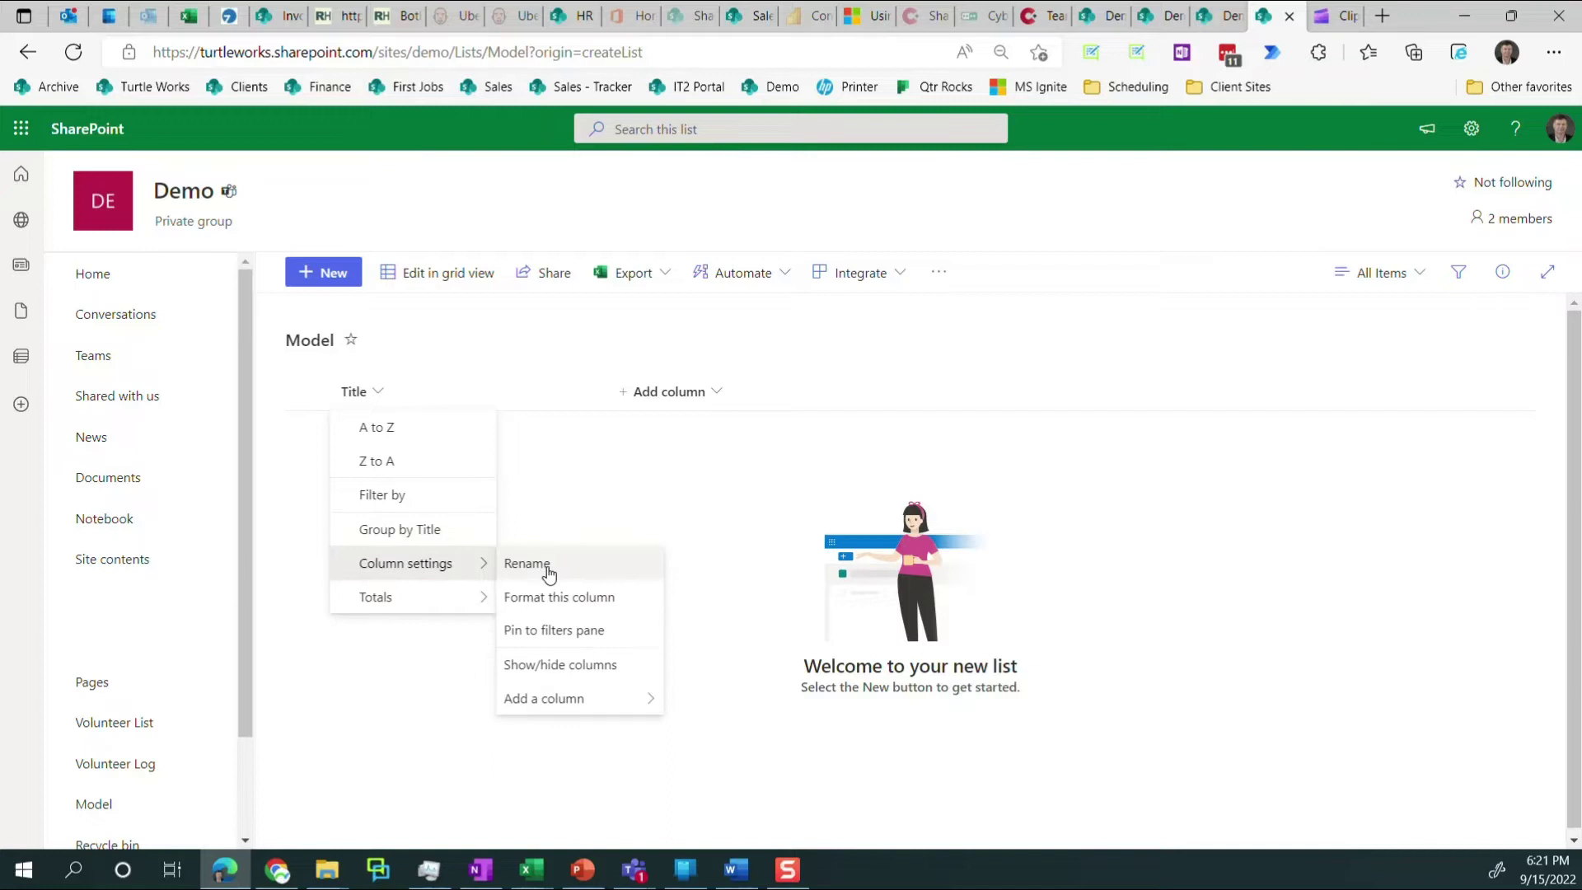
{"action": "left_click", "coordinate": [544, 566]}
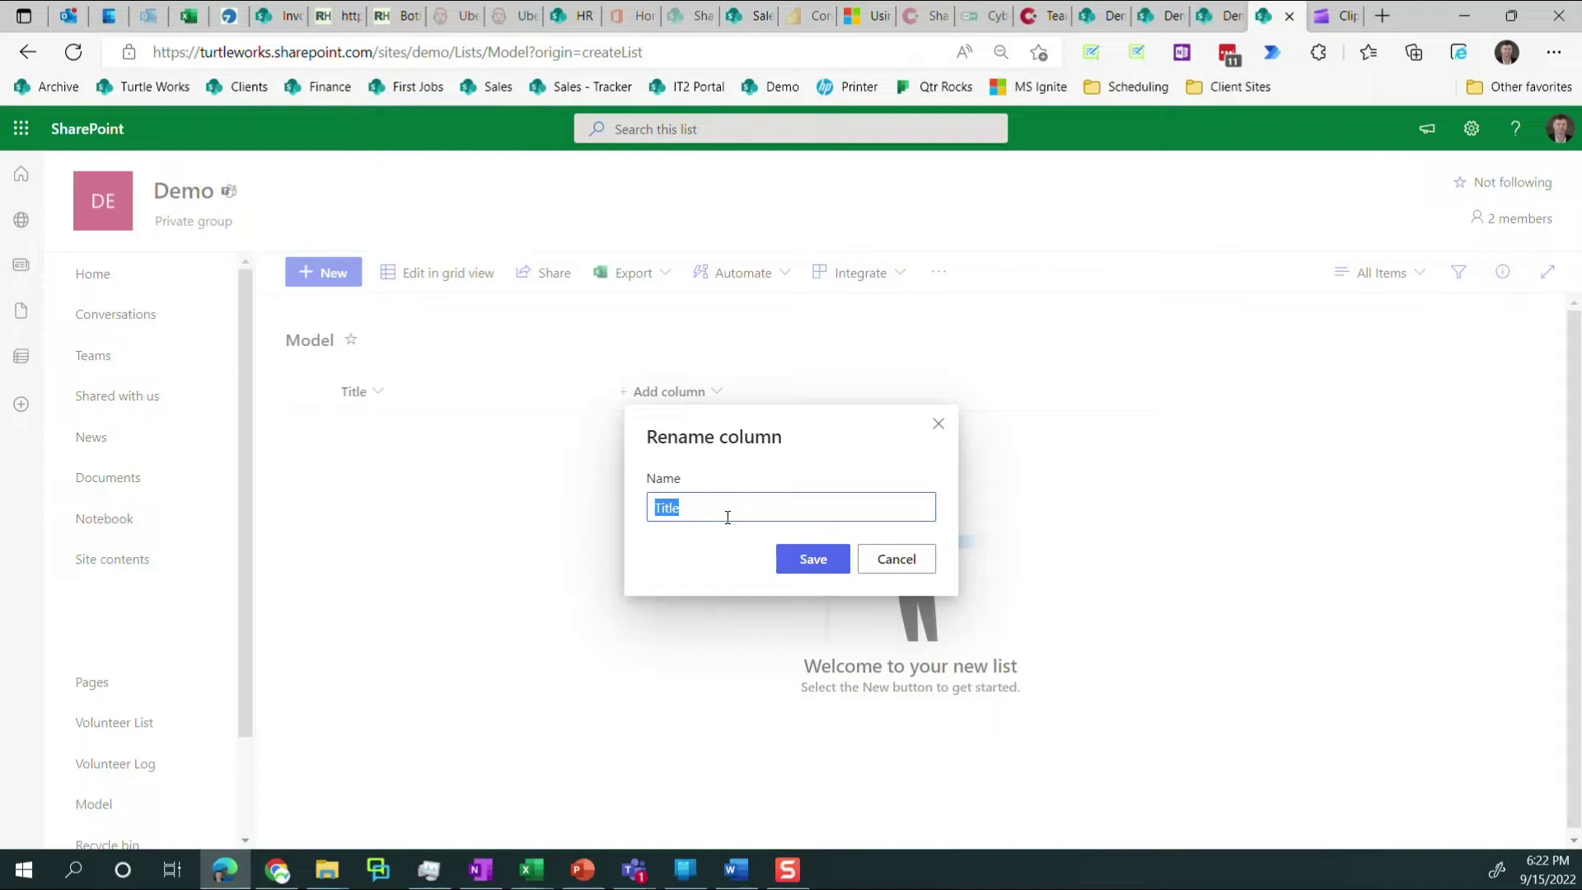
{"action": "type", "text": "Model Number"}
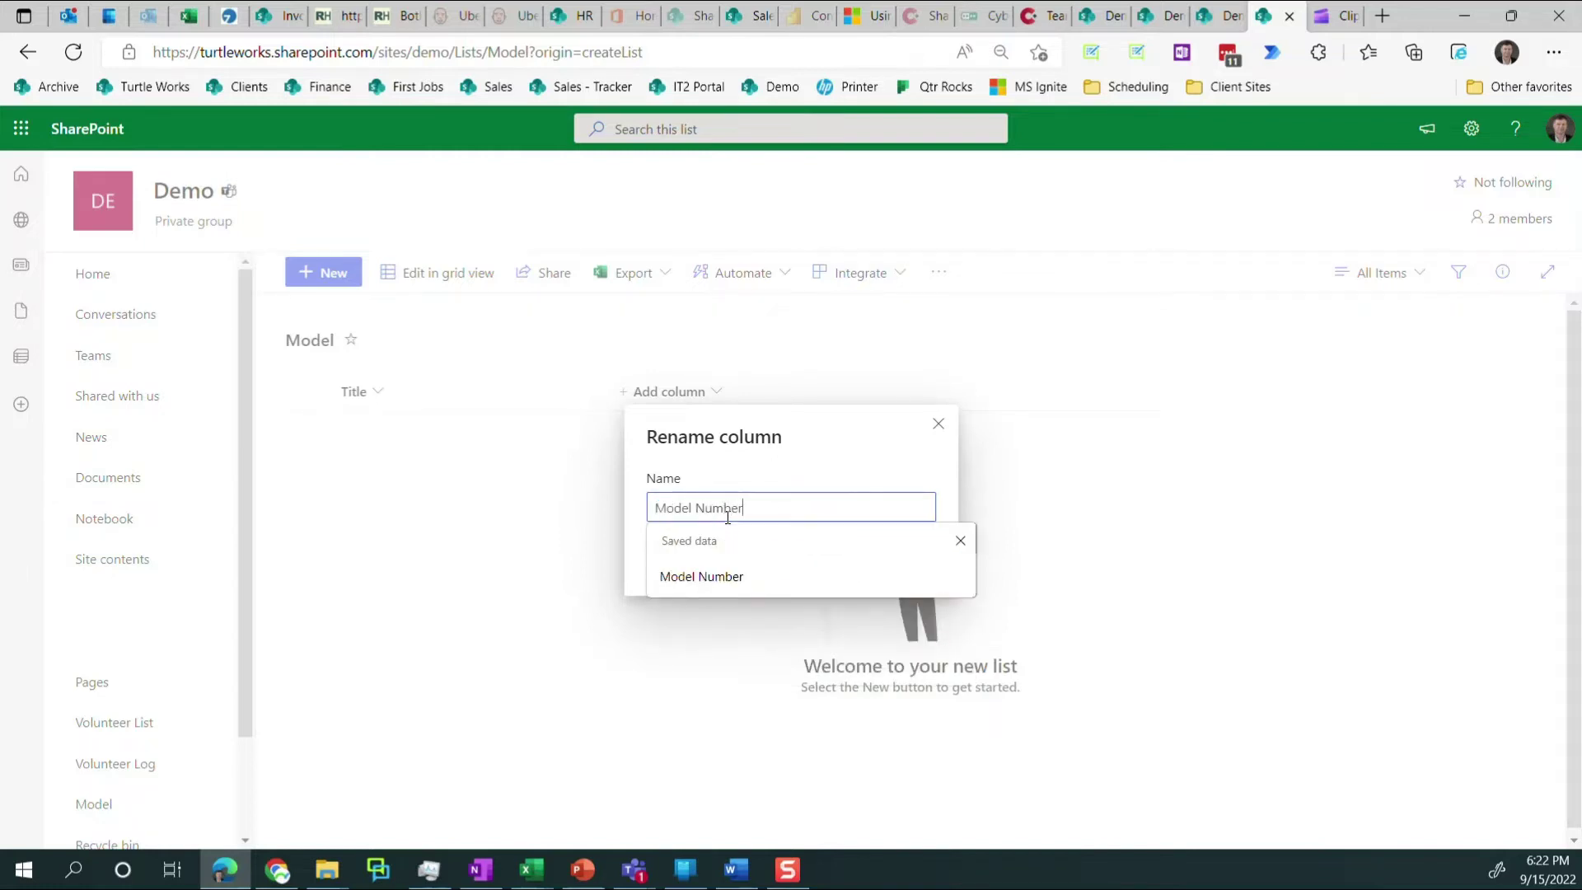
{"action": "key", "text": "Return"}
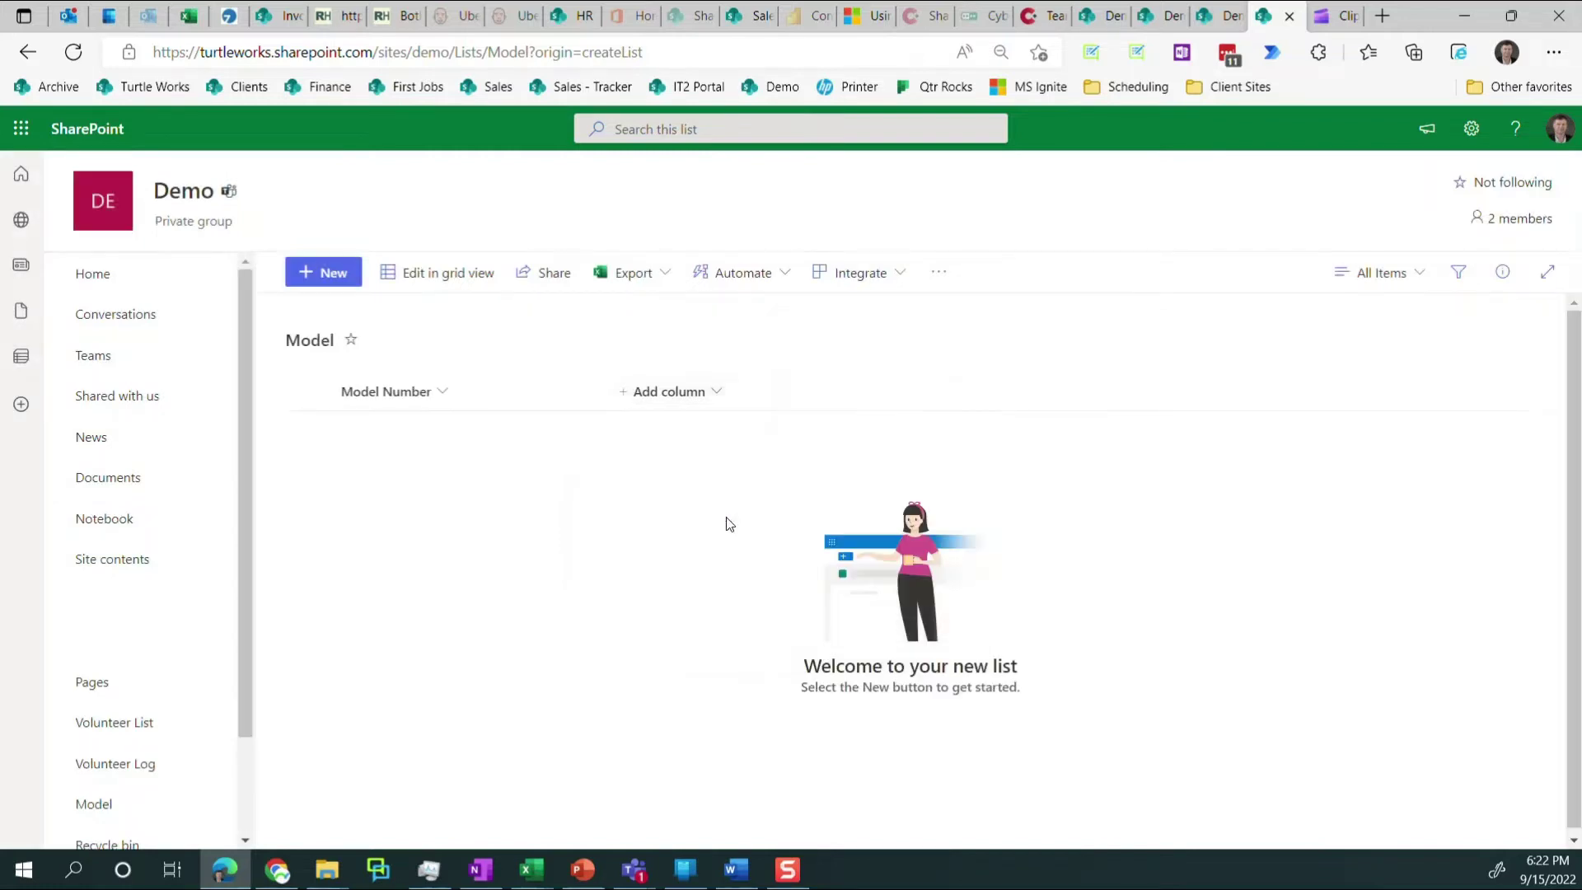
Add a single line of text column named 'Name'.
{"action": "left_click", "coordinate": [713, 389]}
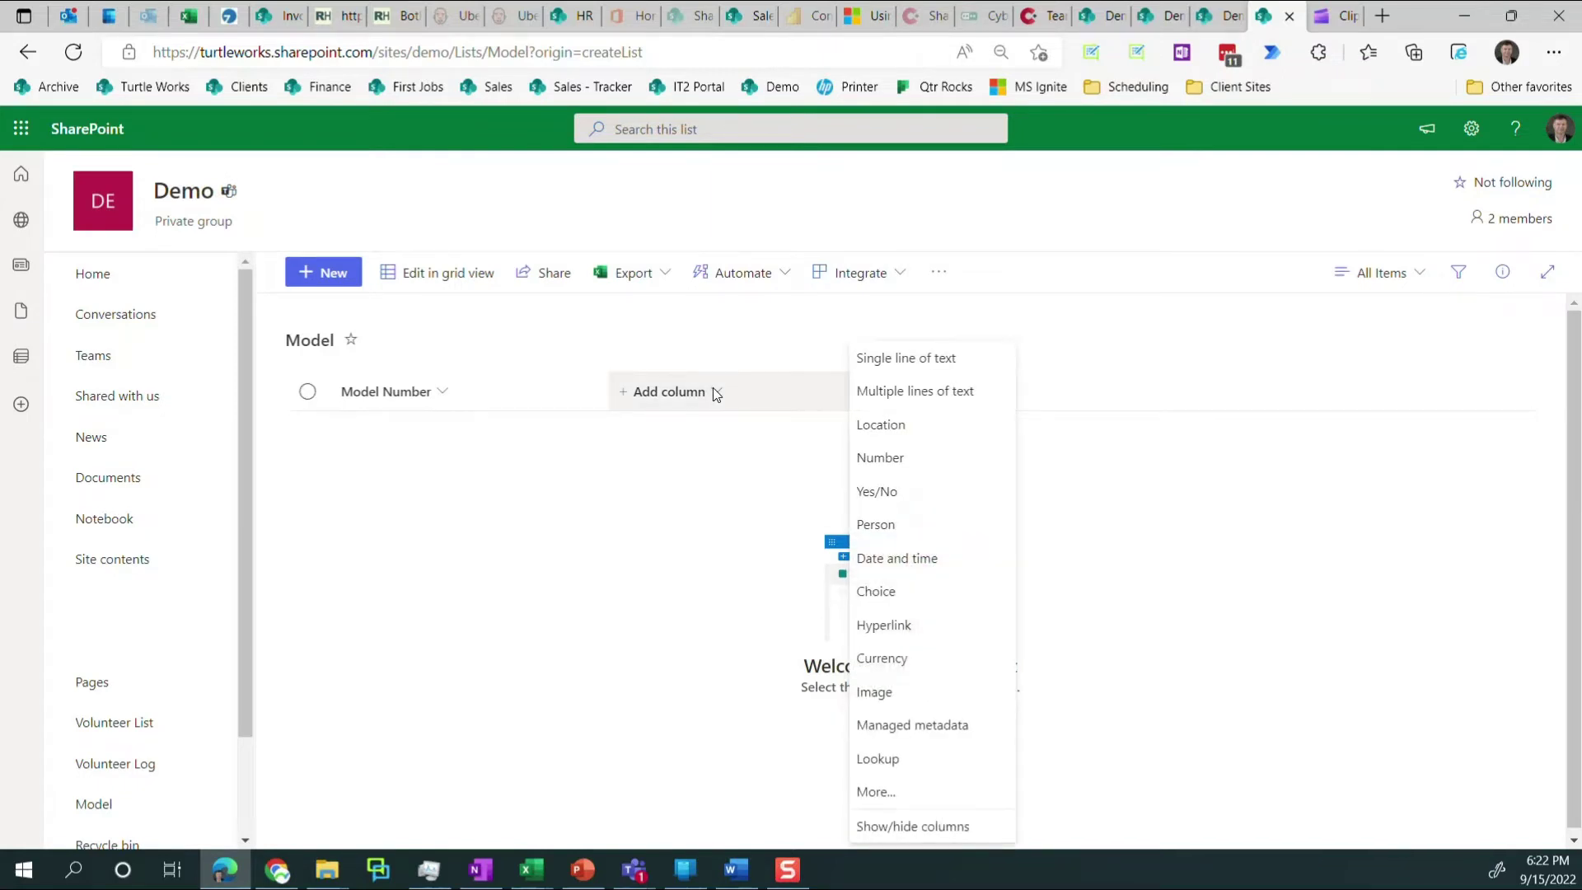
{"action": "left_click", "coordinate": [962, 367]}
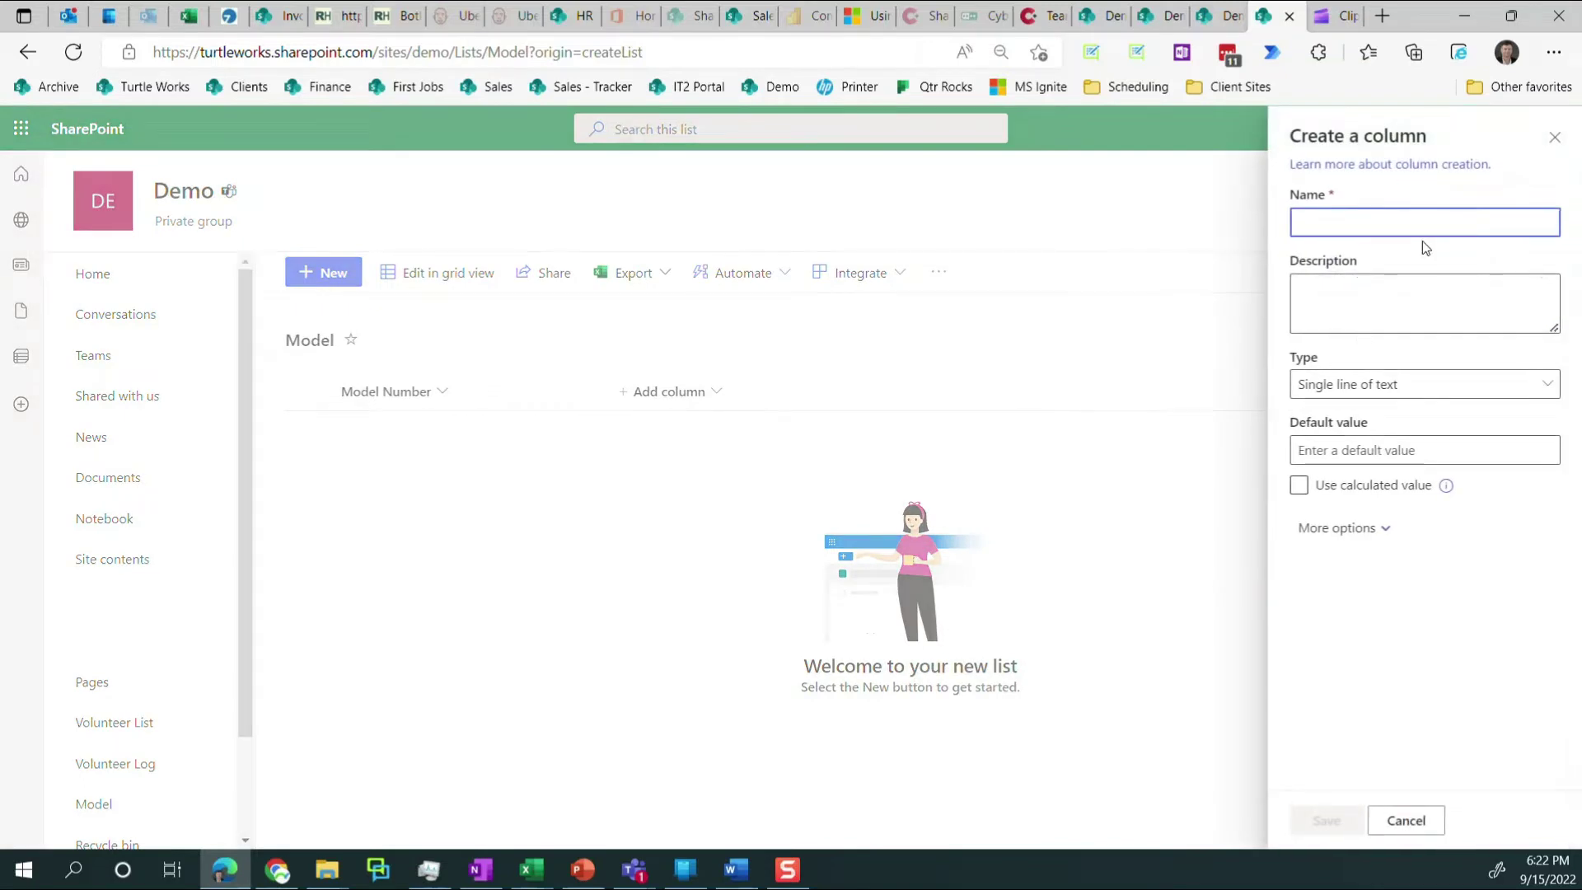
{"action": "type", "text": "Name"}
{"action": "key", "text": "Tab"}
{"action": "key", "text": "Tab"}
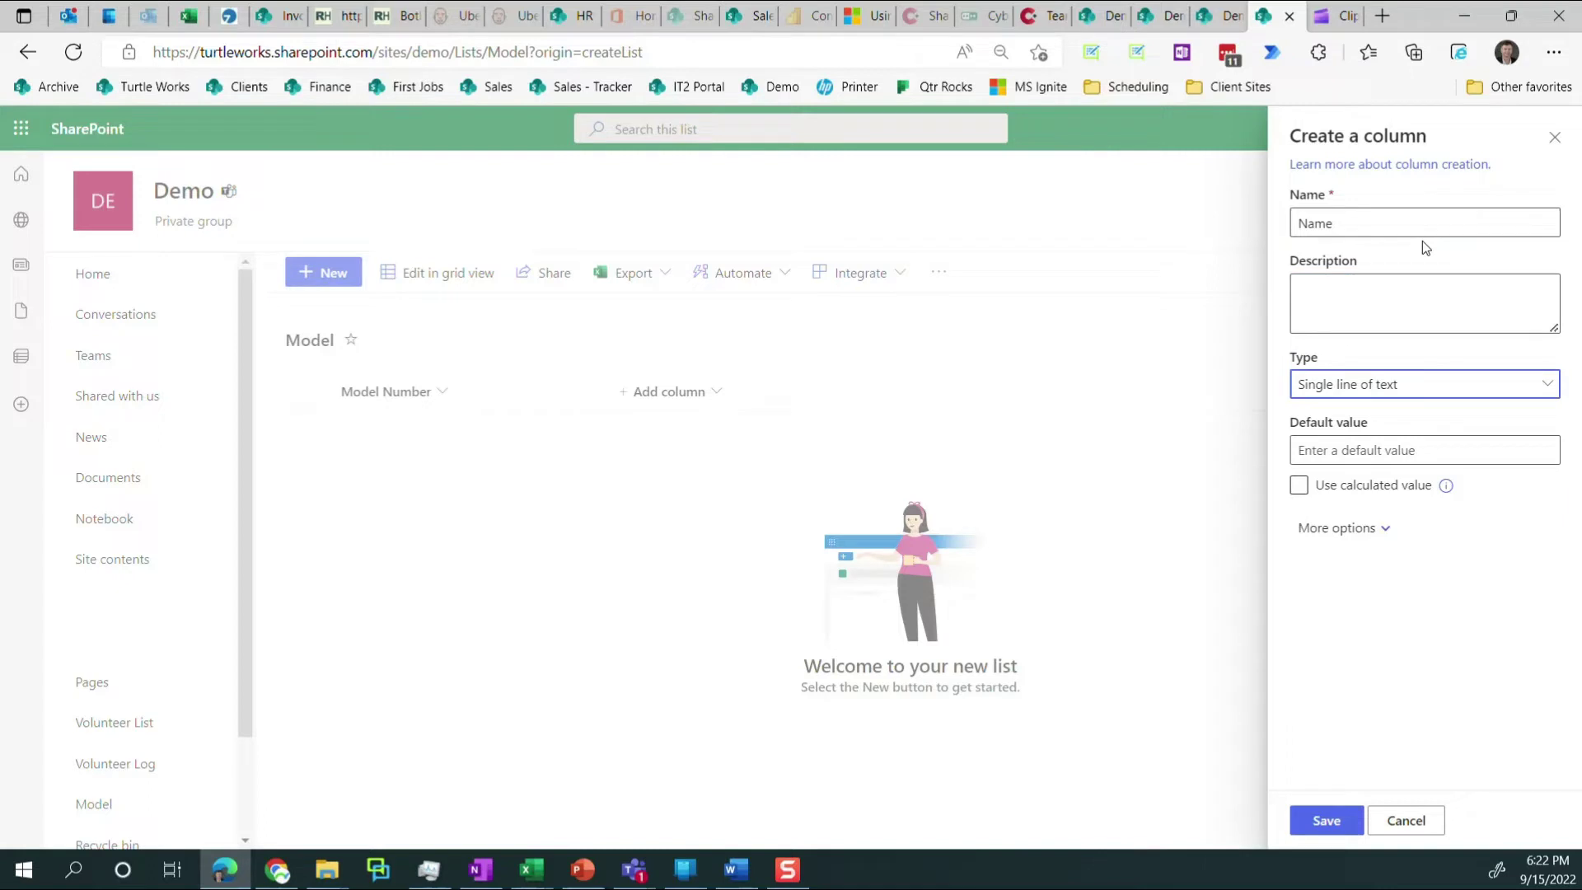
{"action": "left_click", "coordinate": [1323, 819]}
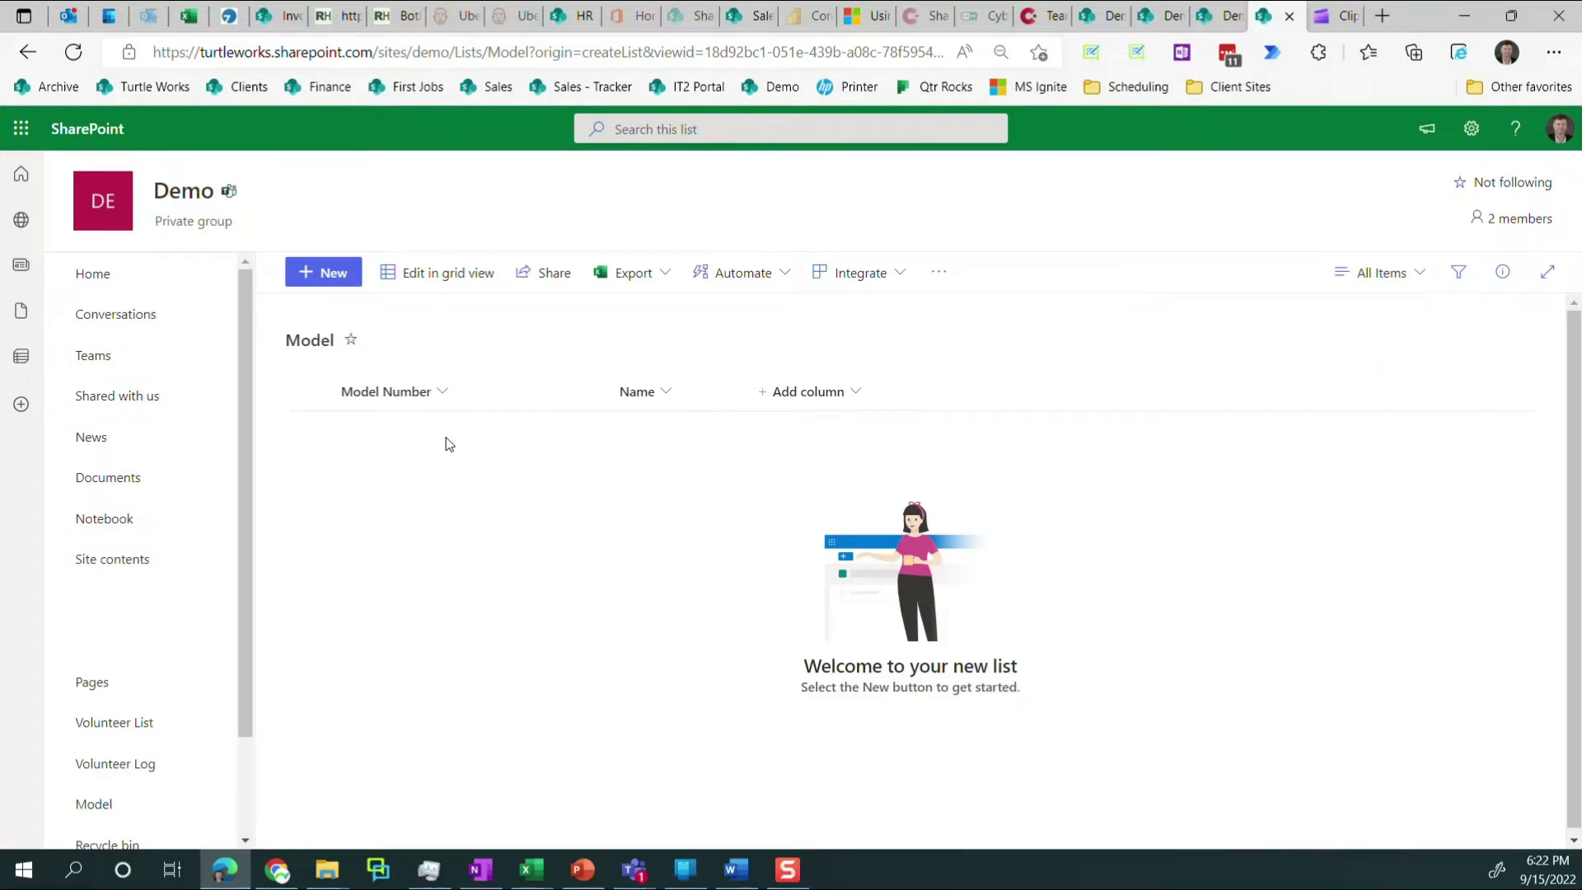
In grid view, enter rows DK45 'Dun Knots 45"' and DK46 'Dun Knots 46"'.
{"action": "left_click", "coordinate": [441, 280]}
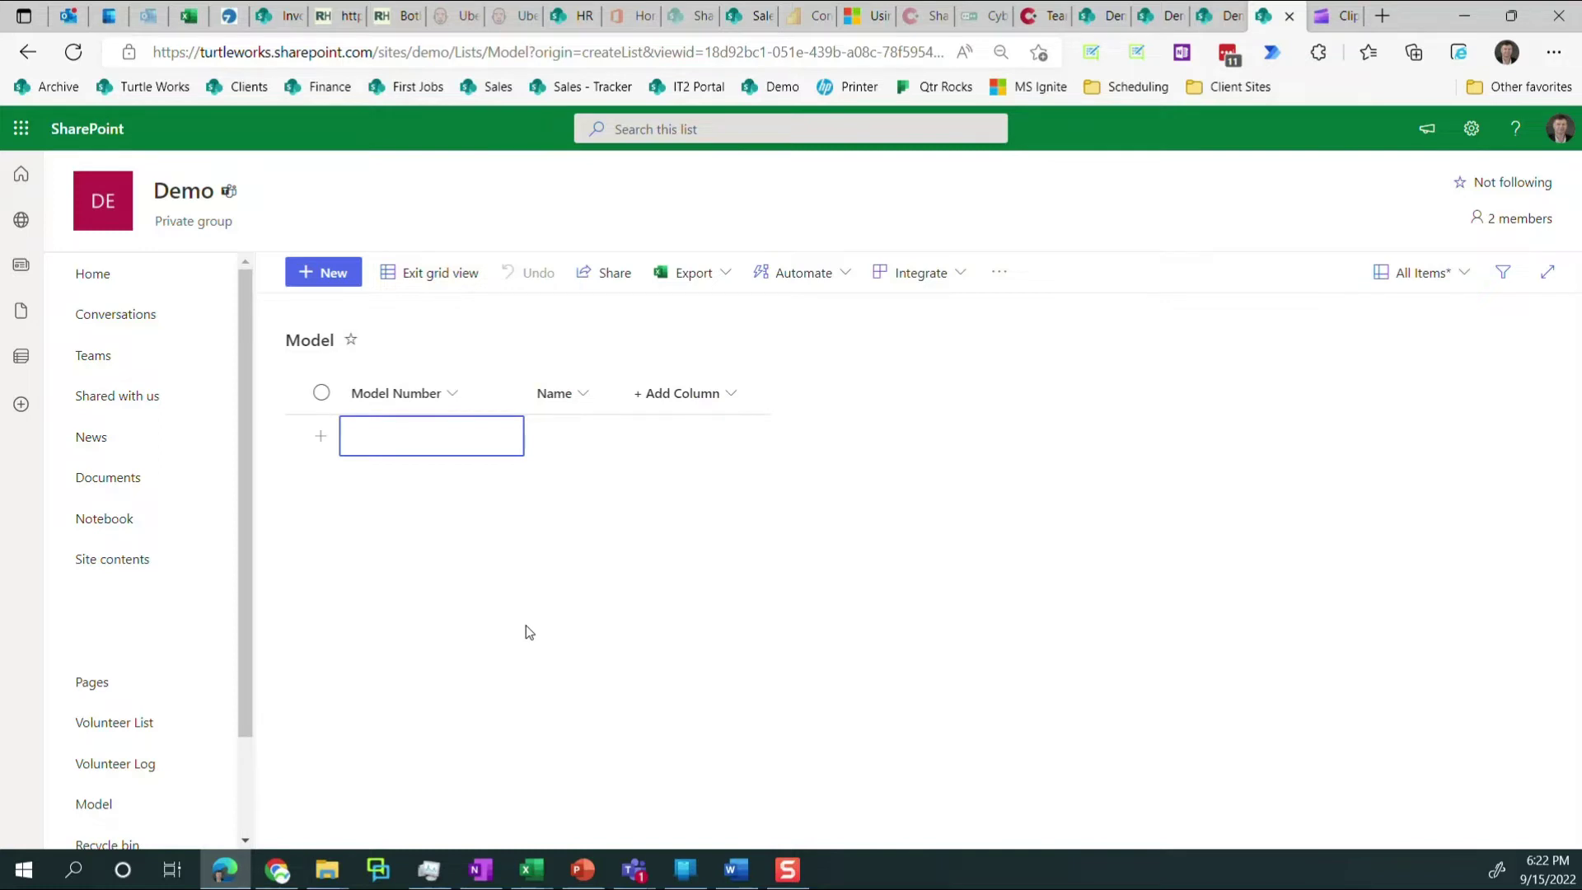
{"action": "left_click", "coordinate": [404, 439]}
{"action": "type", "text": "DK45"}
{"action": "key", "text": "Tab"}
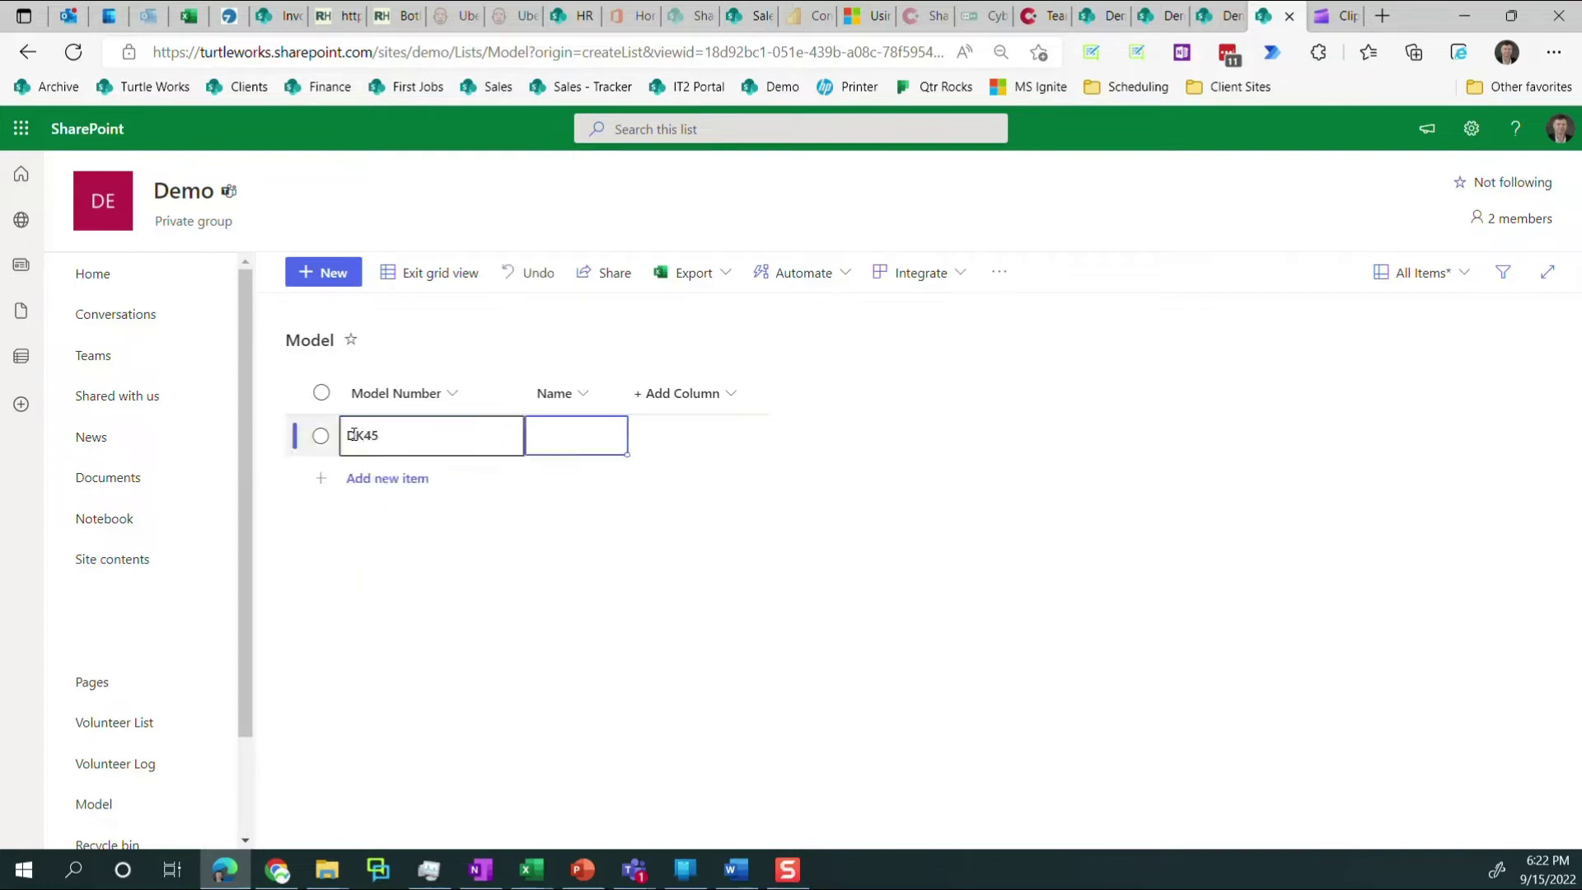
{"action": "type", "text": "Dun"}
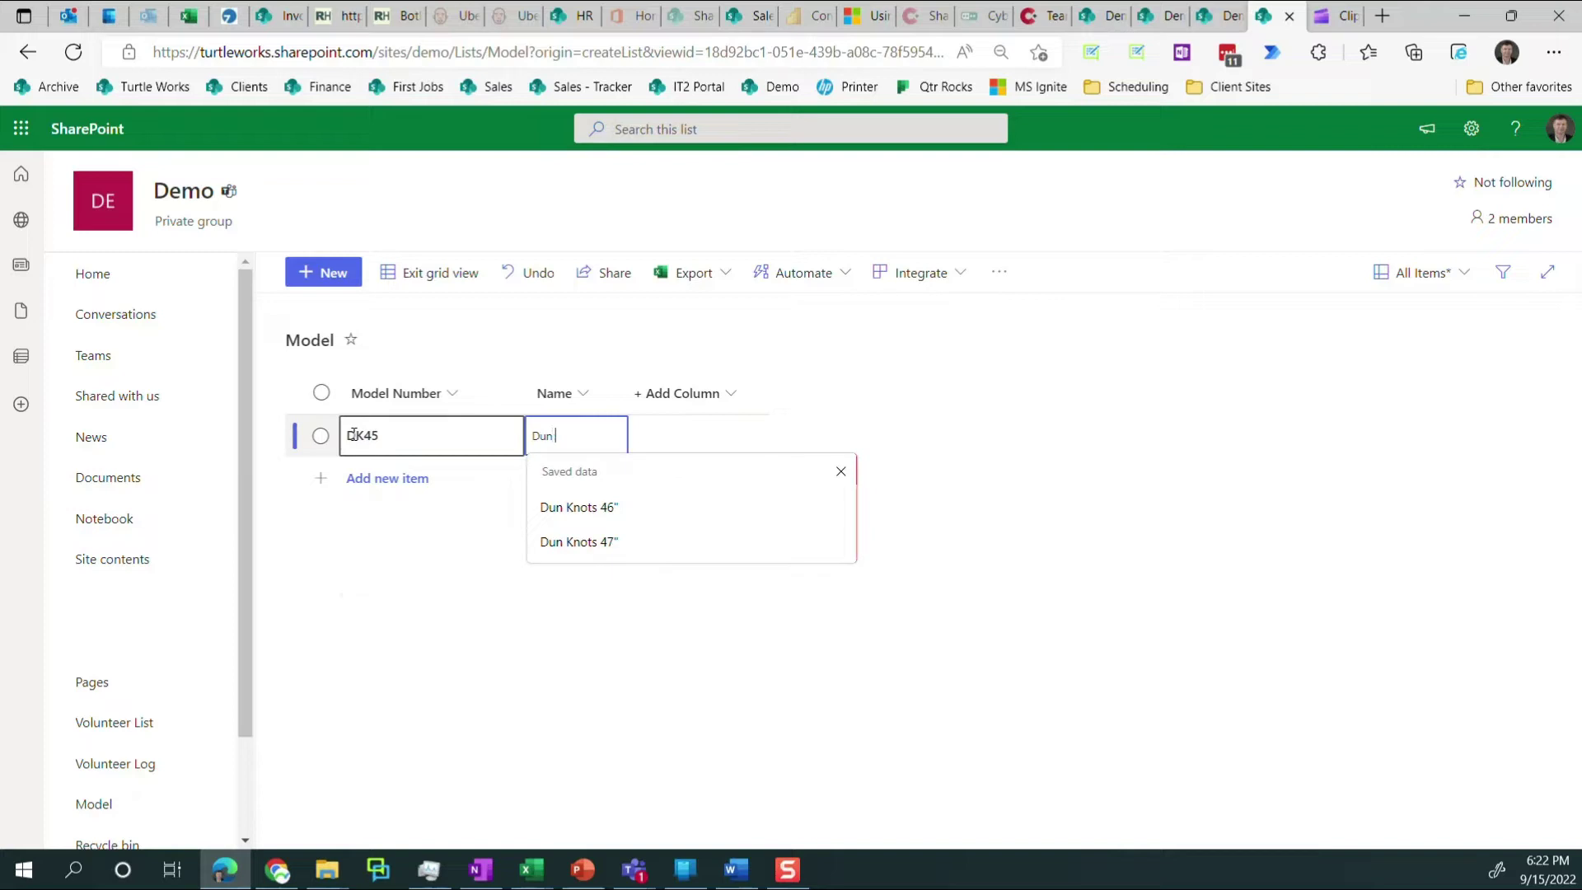
{"action": "type", "text": " Knots 45"}
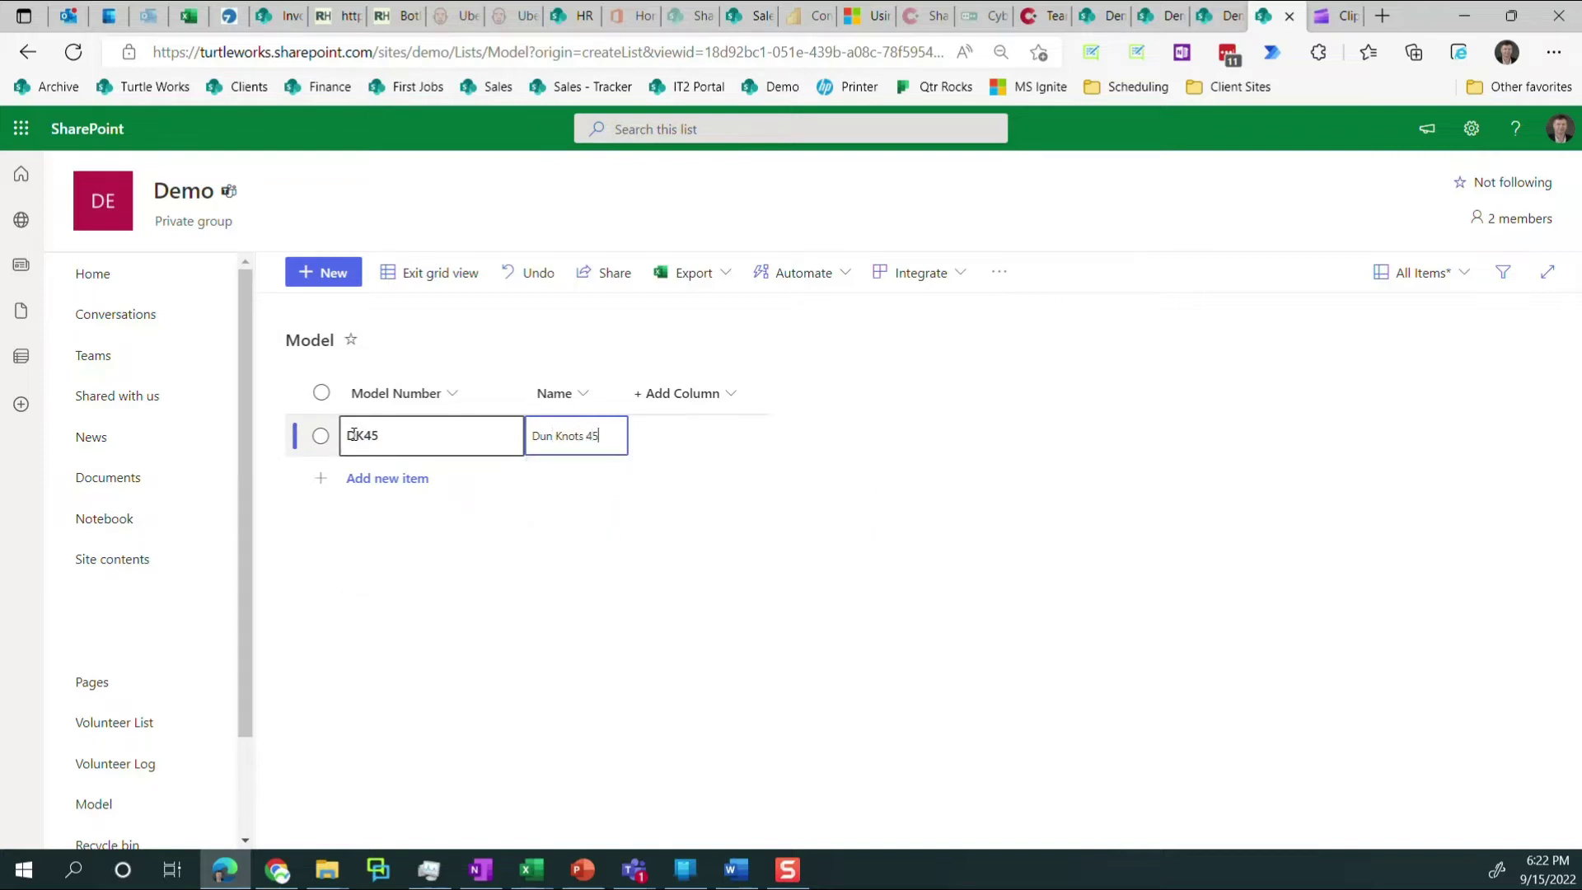
{"action": "type", "text": "\""}
{"action": "key", "text": "Tab"}
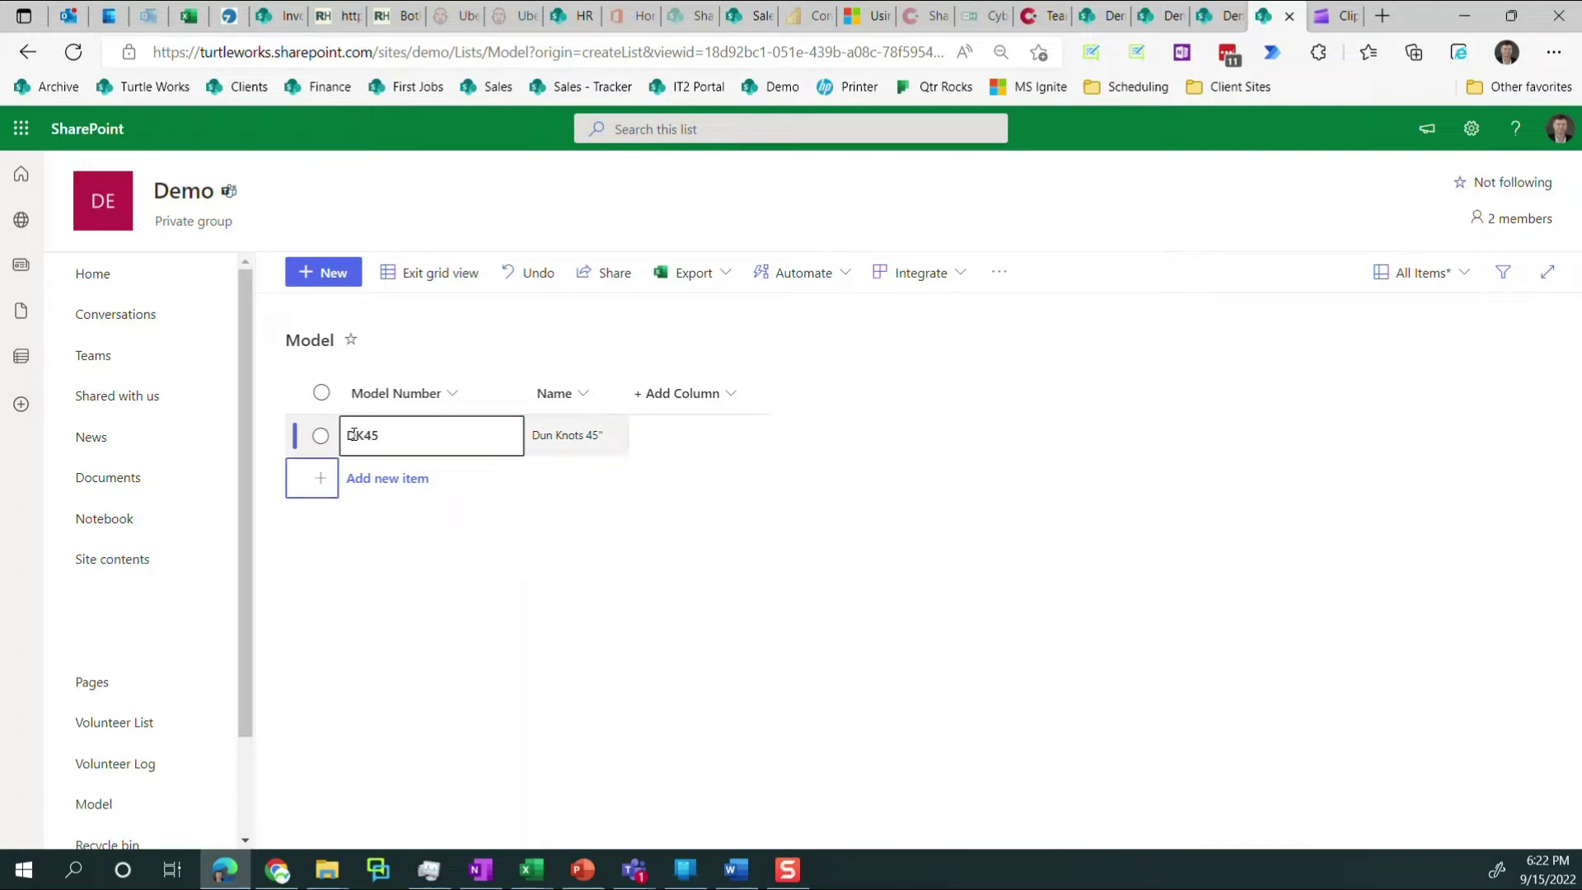
{"action": "type", "text": "D"}
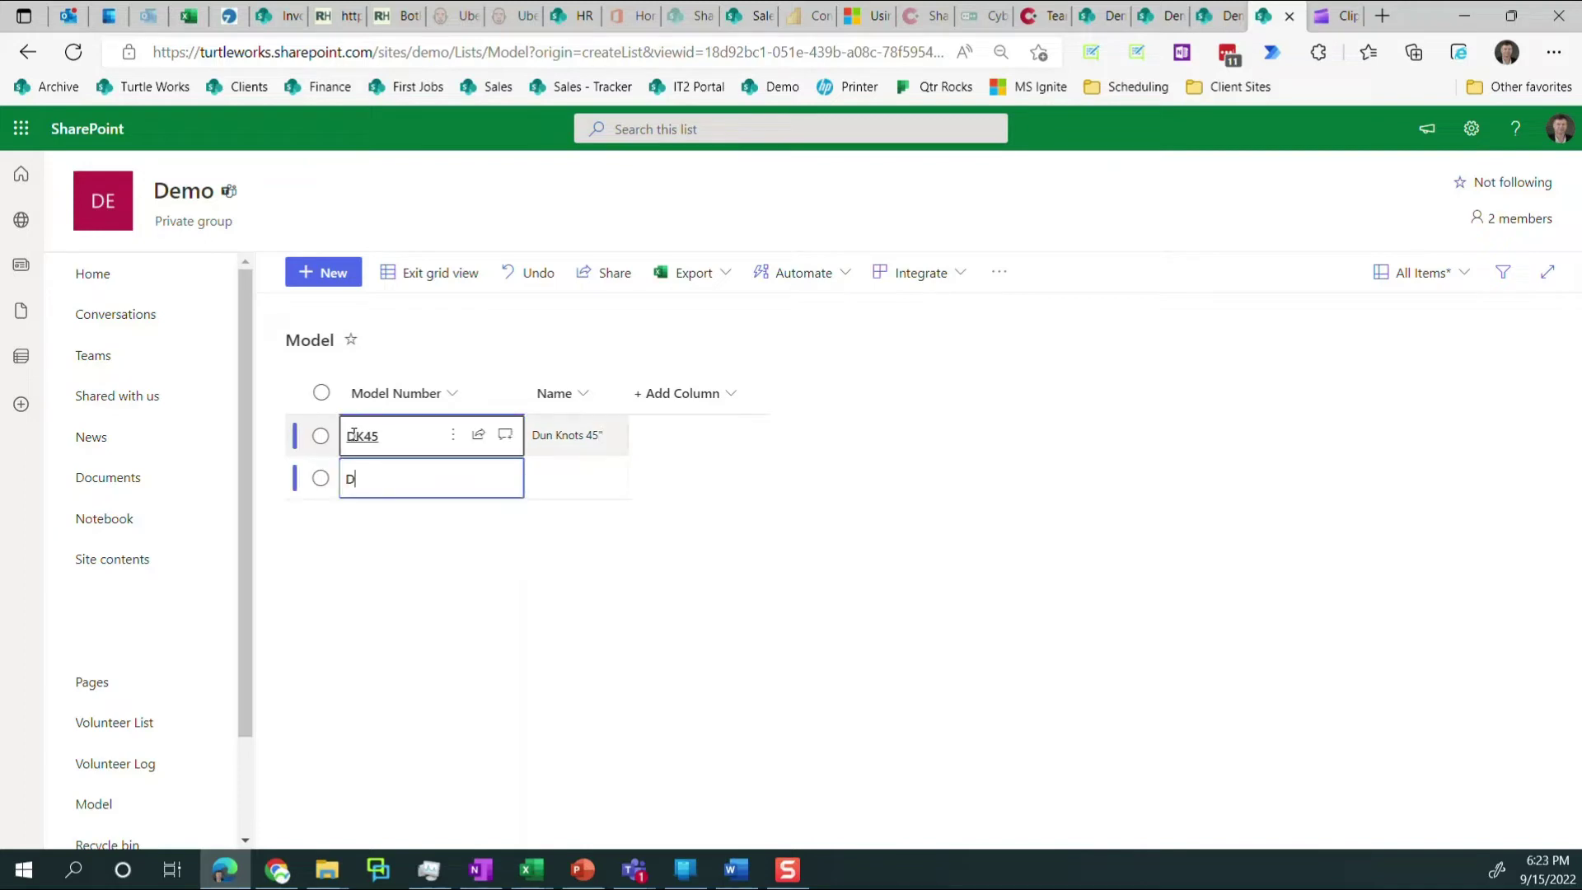
{"action": "type", "text": "K46"}
{"action": "key", "text": "Tab"}
{"action": "type", "text": "Dun KNo"}
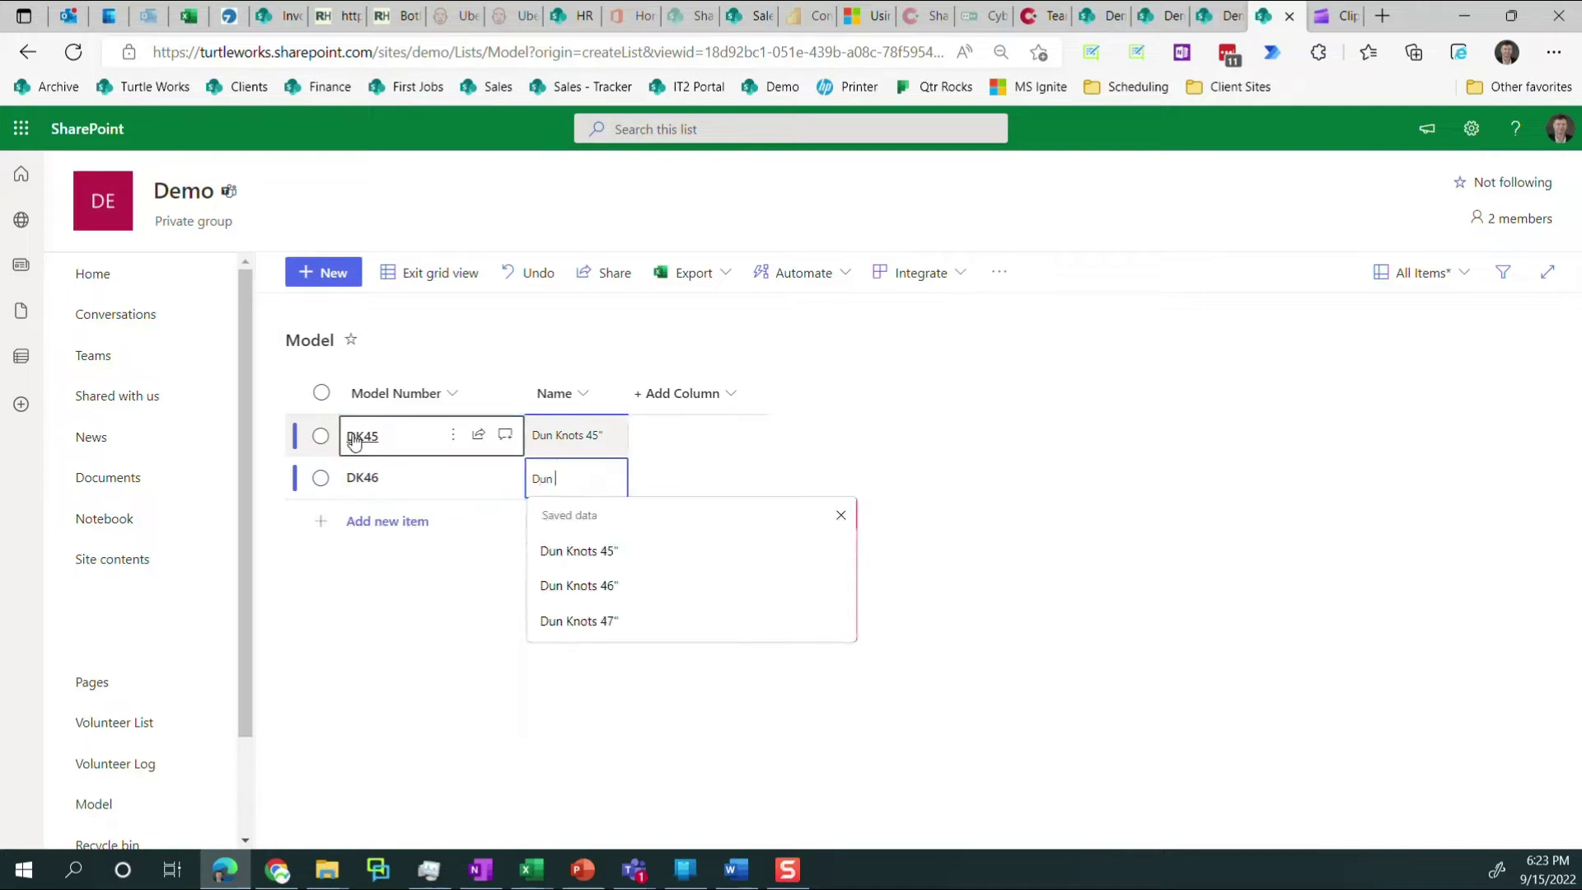
{"action": "key", "text": "BackSpace"}
{"action": "key", "text": "BackSpace"}
{"action": "type", "text": "nots 46\""}
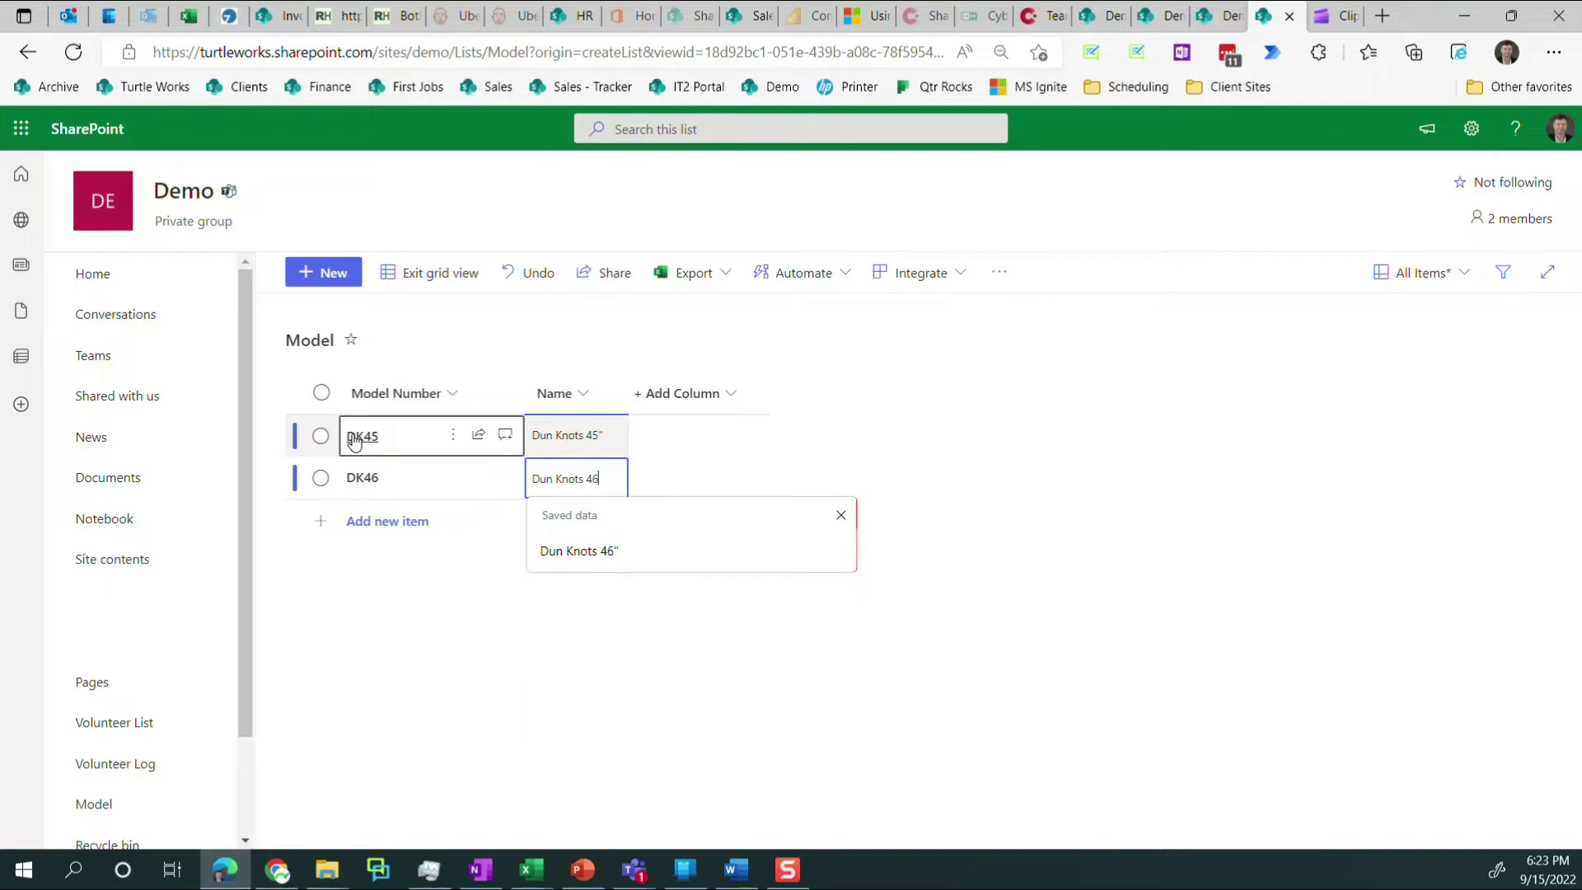
{"action": "key", "text": "Tab"}
Add the row PL45 'Pro Line 45"' and exit grid view.
{"action": "key", "text": "Return"}
{"action": "type", "text": "P"}
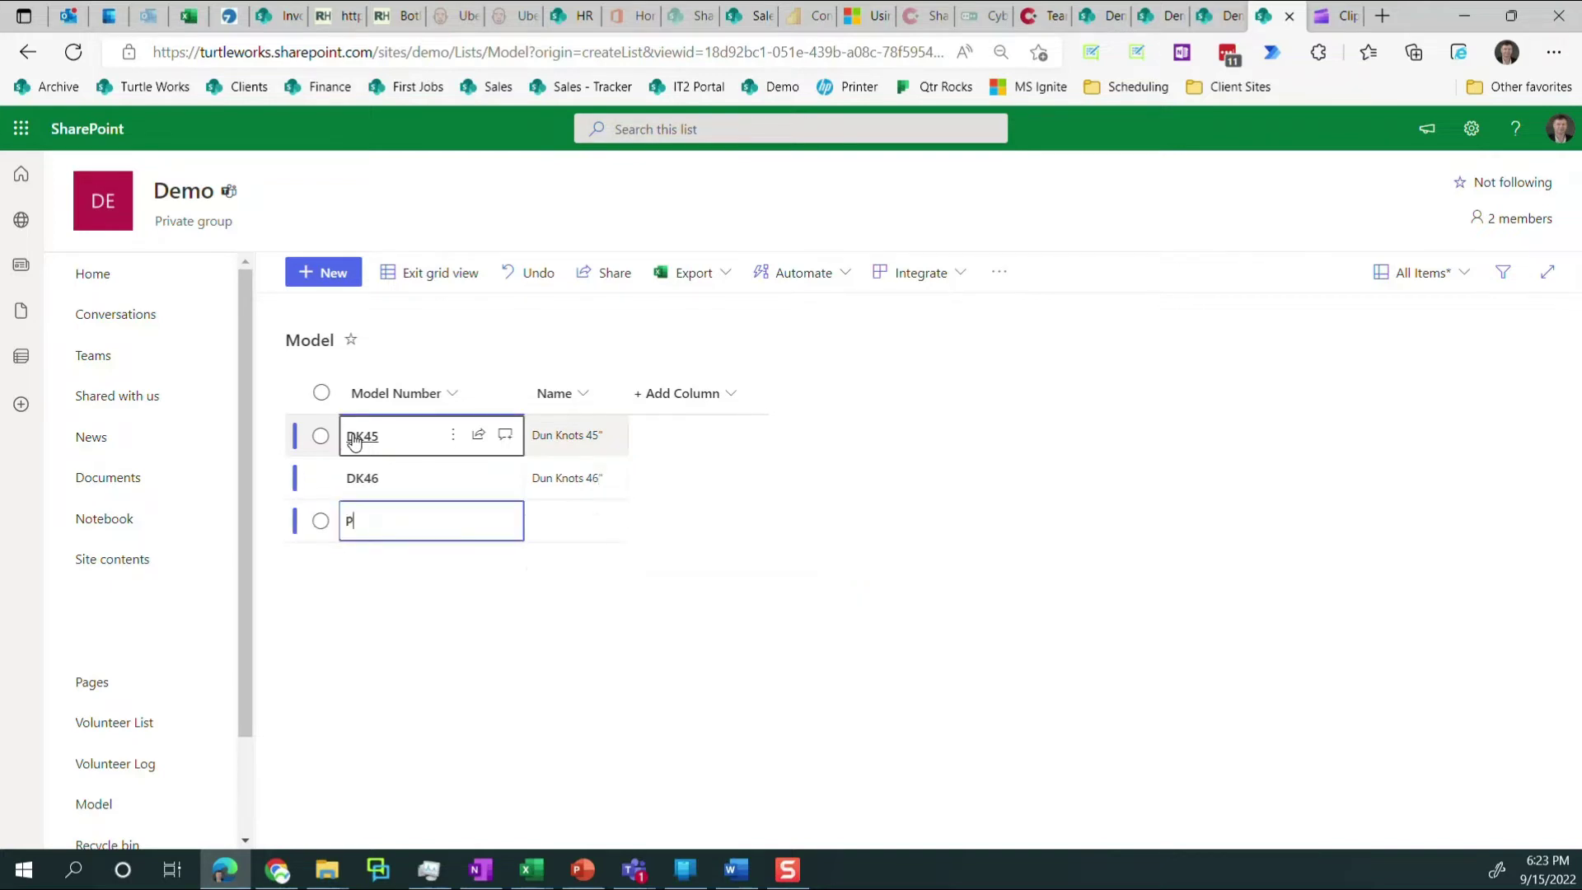
{"action": "type", "text": "L45"}
{"action": "key", "text": "Tab"}
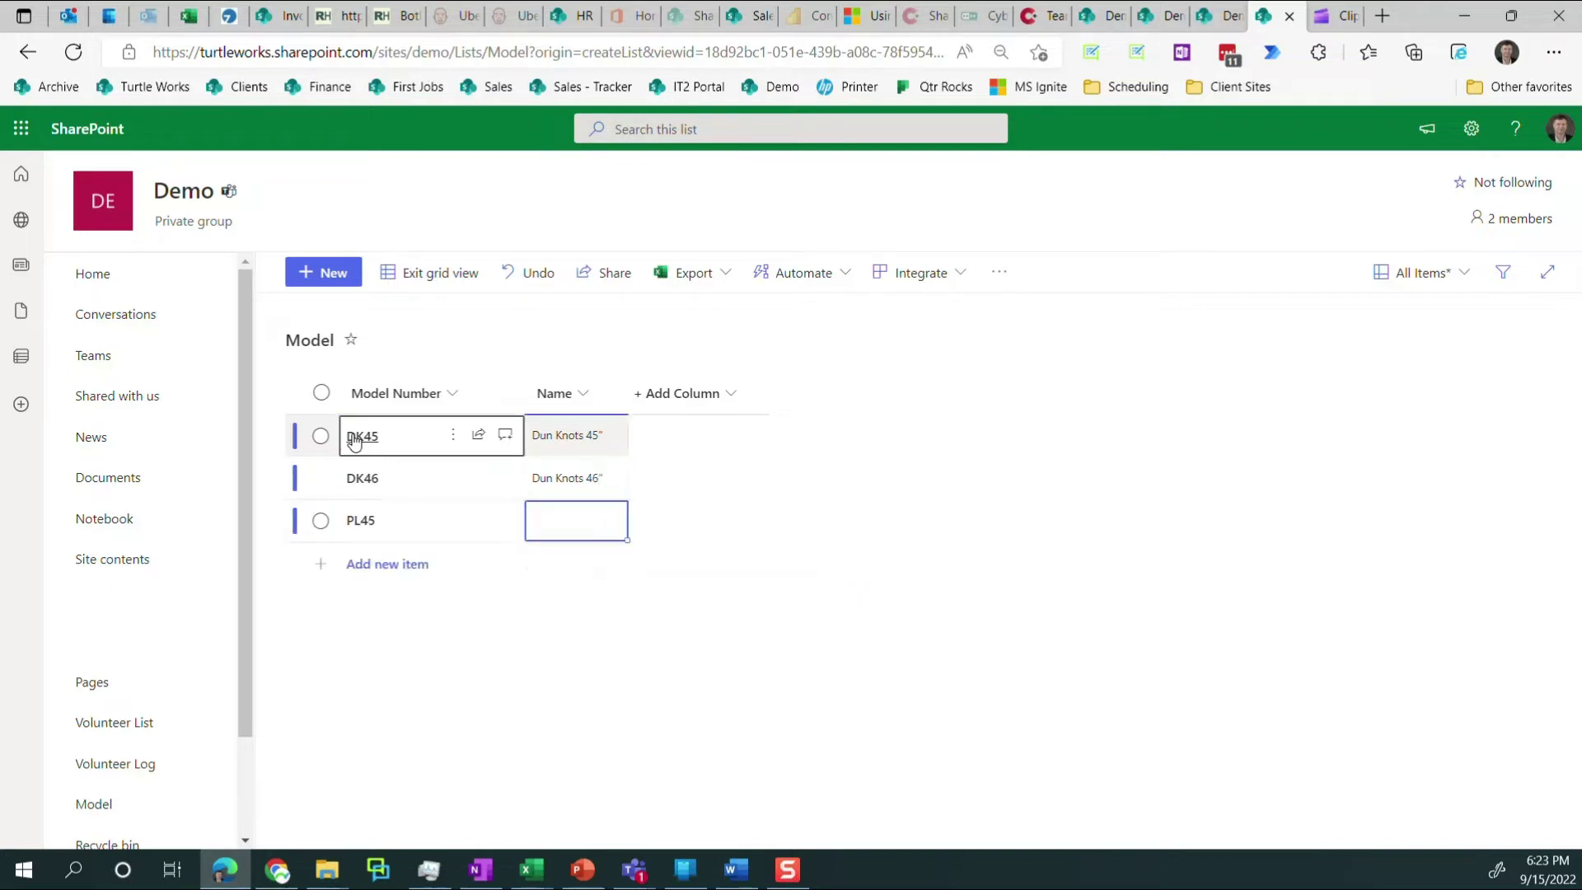
{"action": "type", "text": "Pro Line 45\""}
{"action": "key", "text": "Return"}
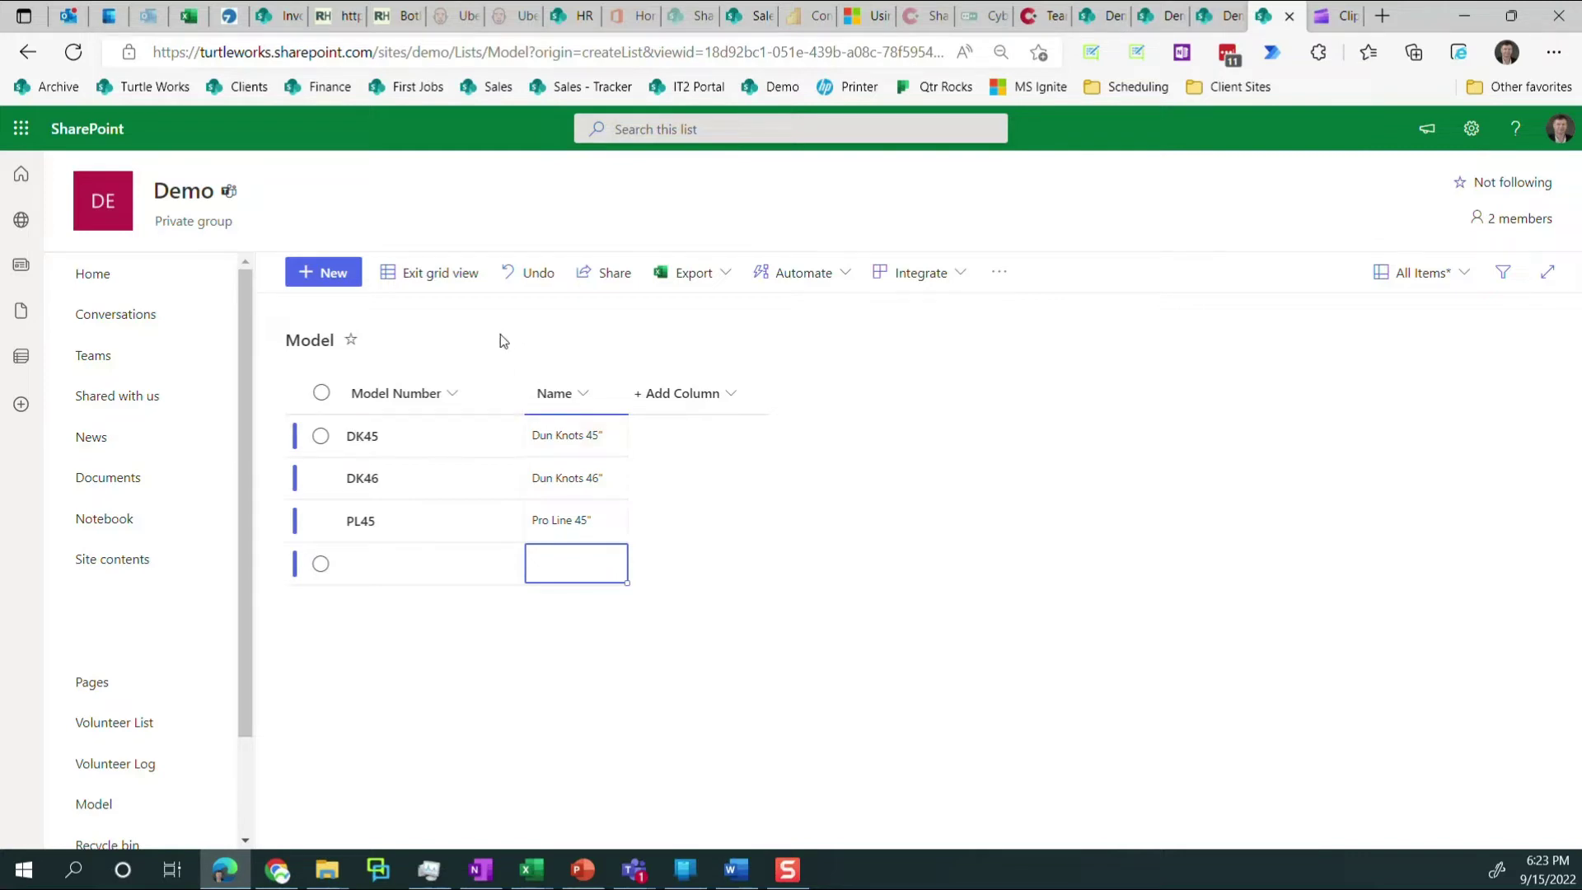
{"action": "left_click", "coordinate": [442, 280]}
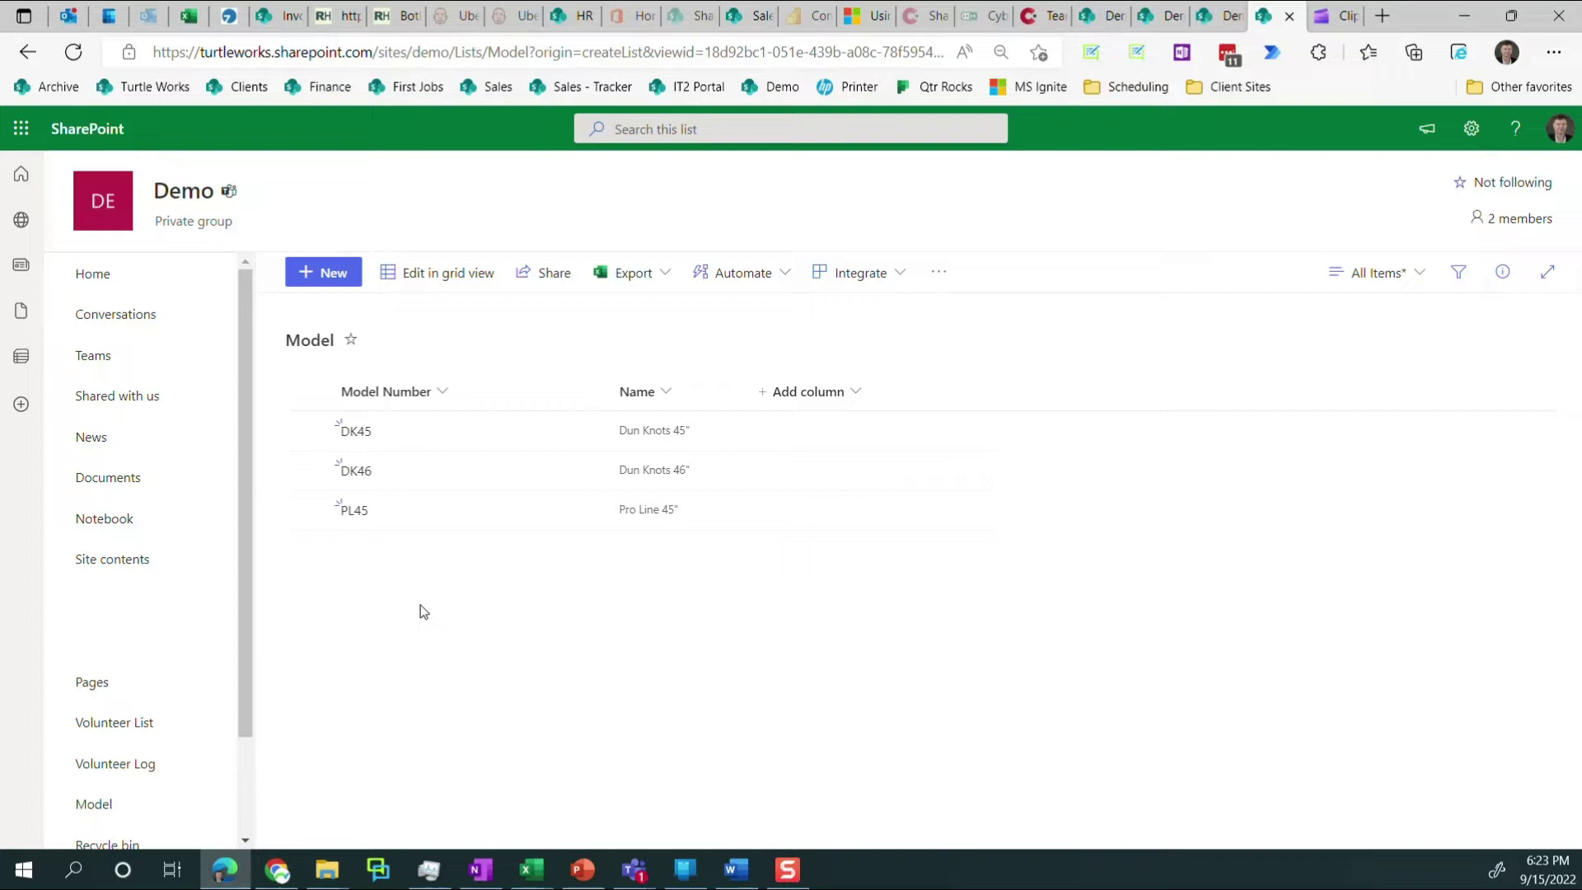
Create a blank list named 'Inspection Log', then bring up the OneNote planning notes.
{"action": "left_click", "coordinate": [118, 293]}
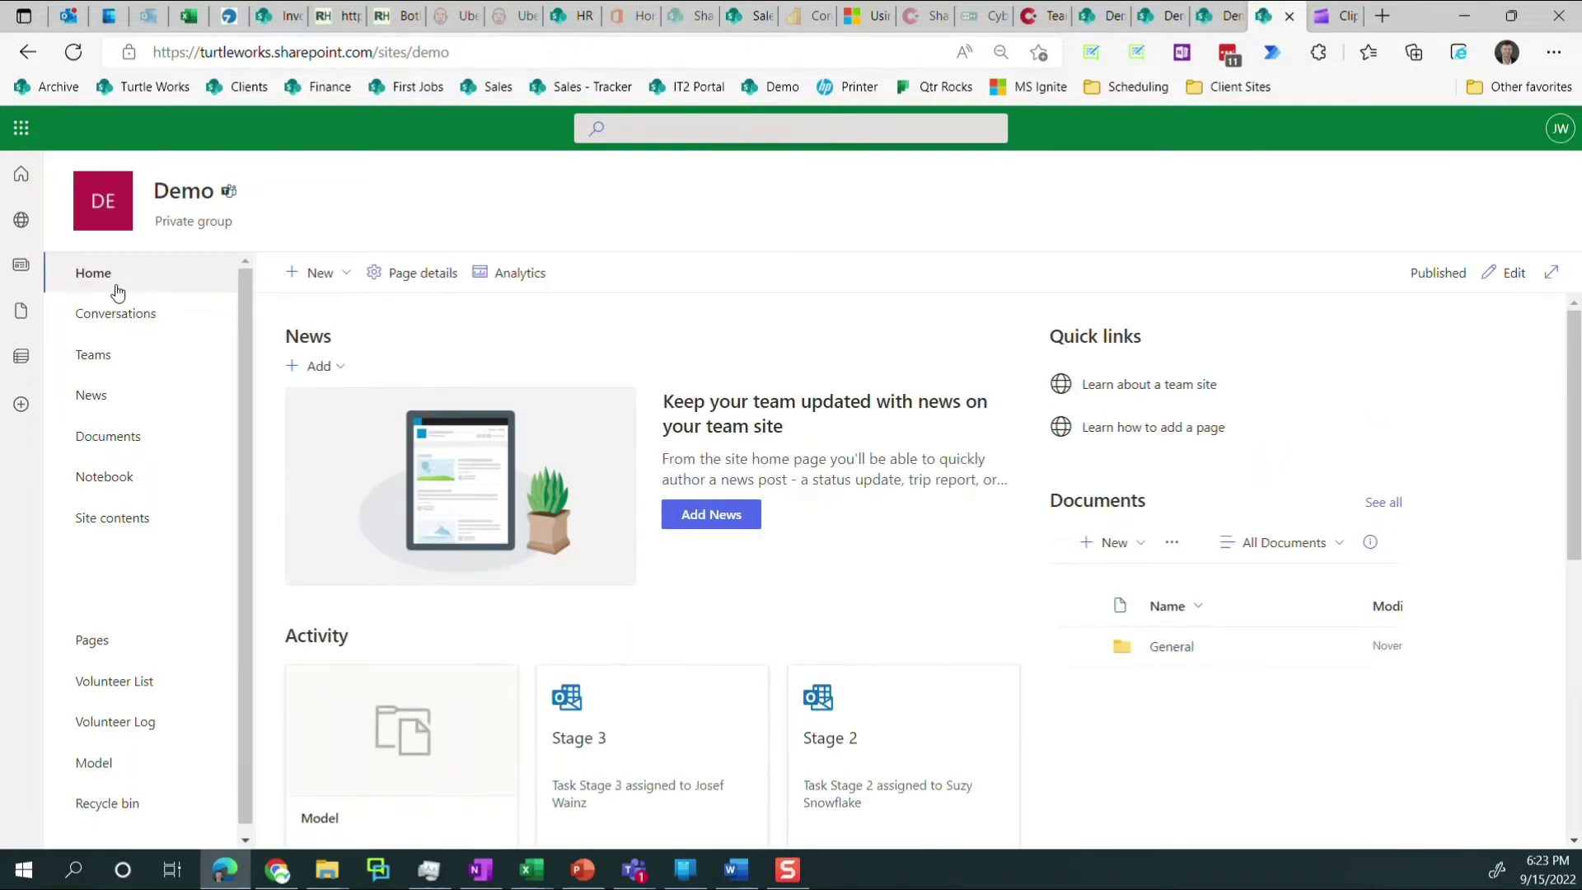
{"action": "left_click", "coordinate": [344, 284]}
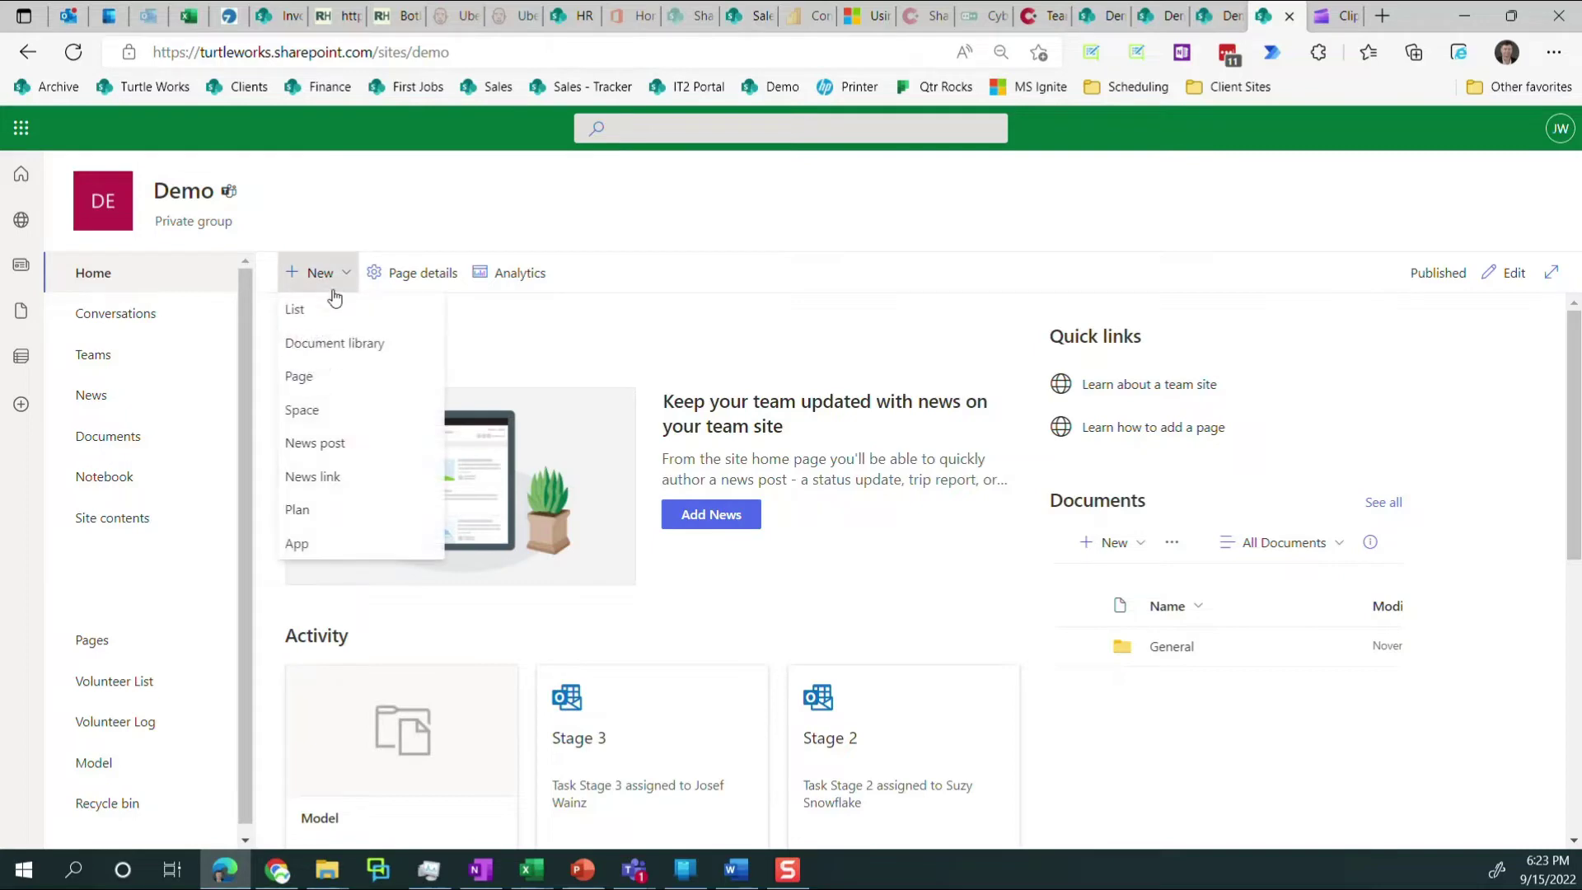
{"action": "left_click", "coordinate": [326, 315]}
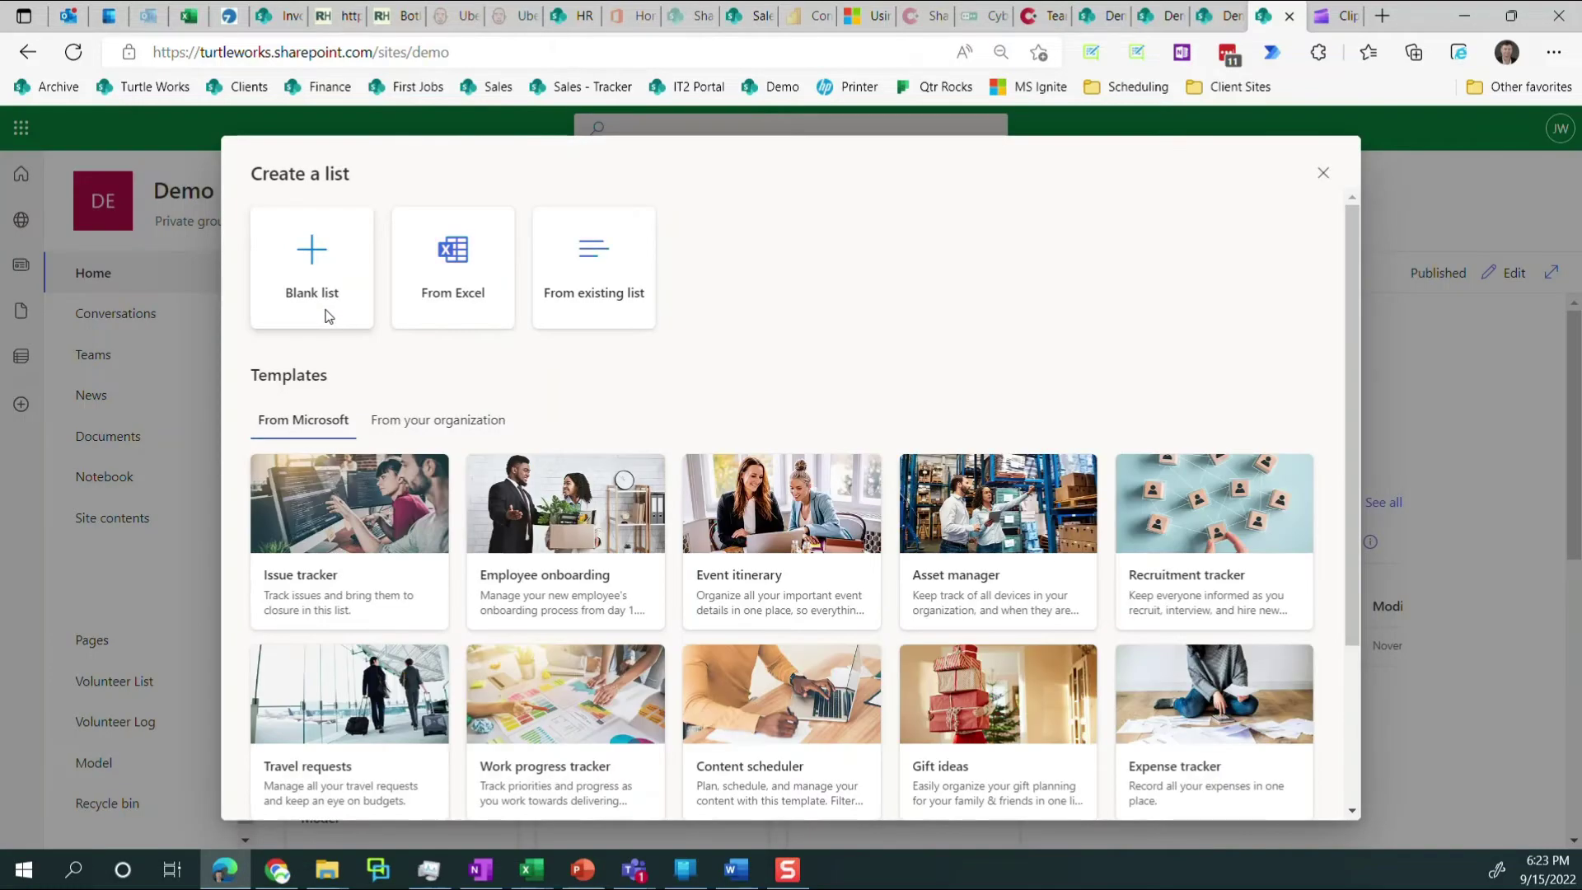
{"action": "left_click", "coordinate": [329, 315]}
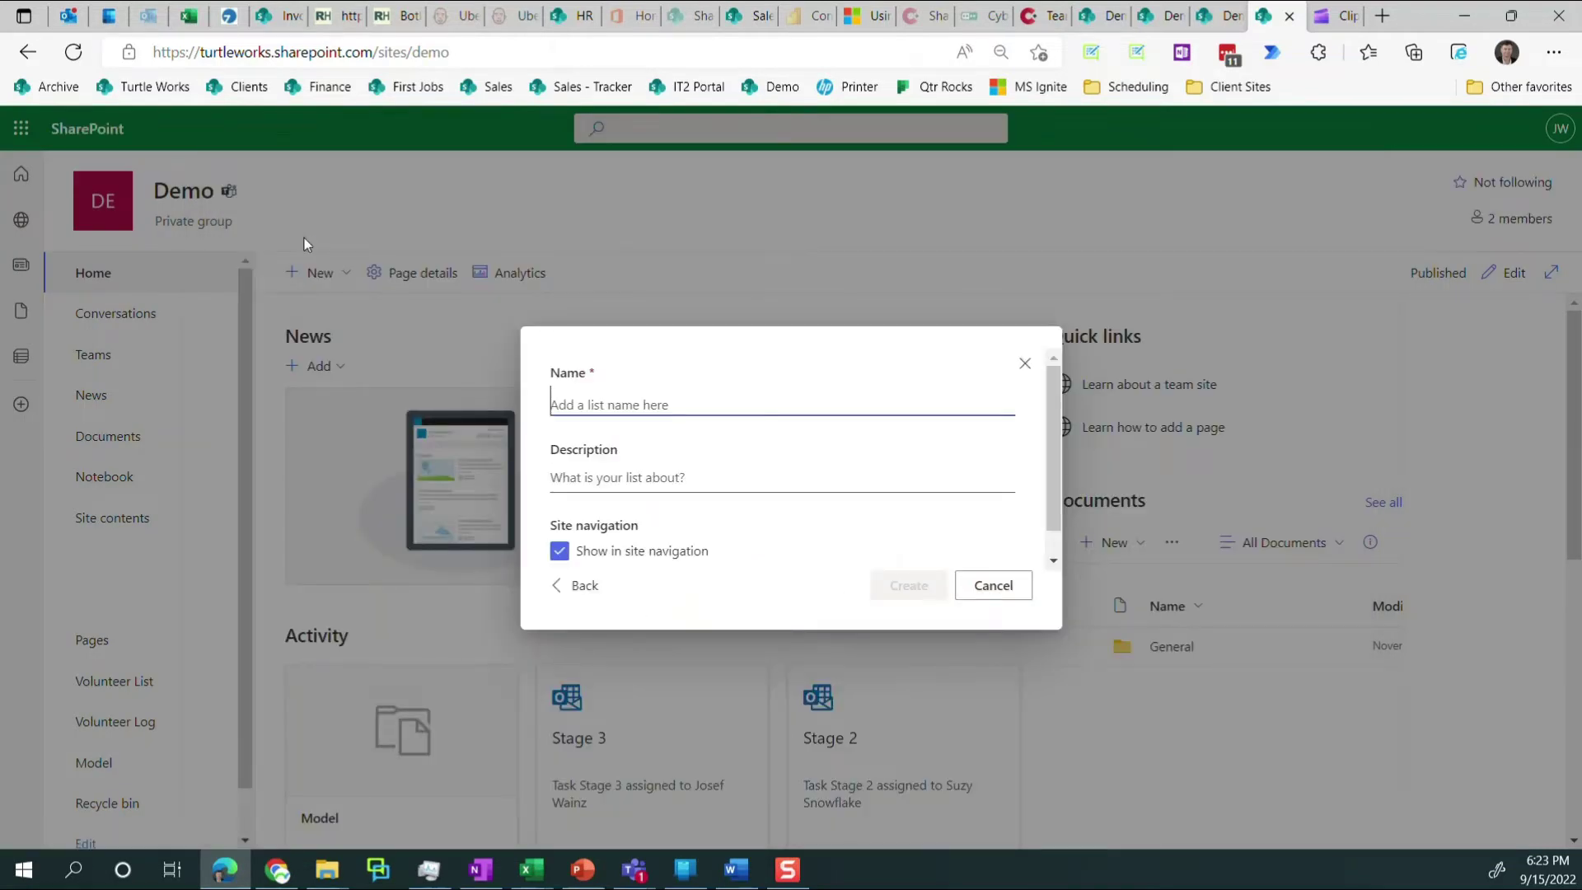
{"action": "type", "text": "Inspecti"}
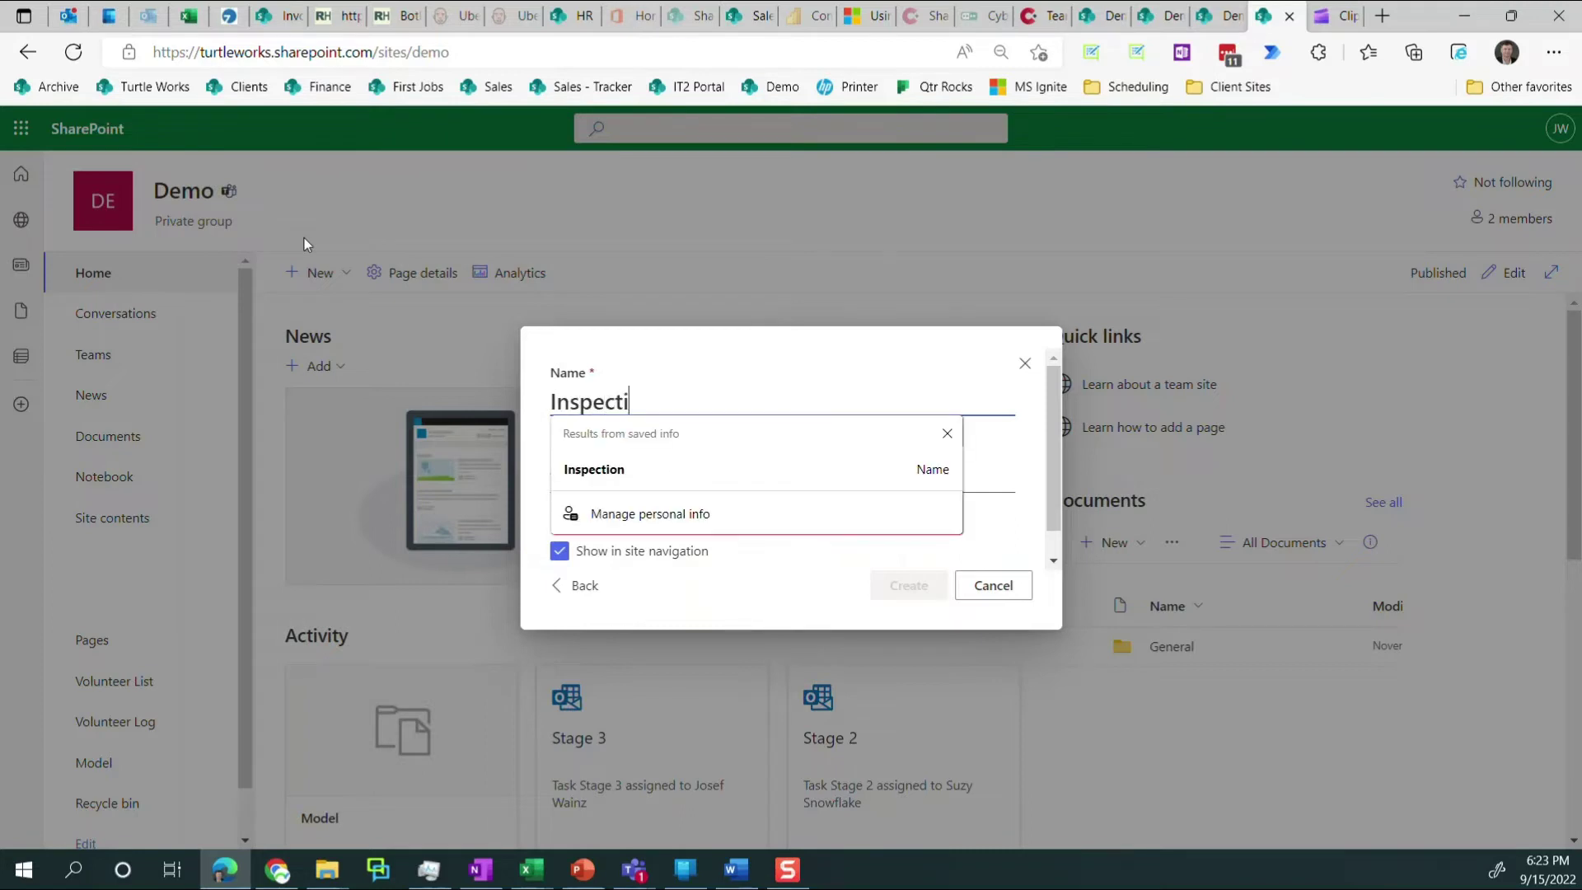
{"action": "type", "text": "on Log"}
{"action": "key", "text": "Tab"}
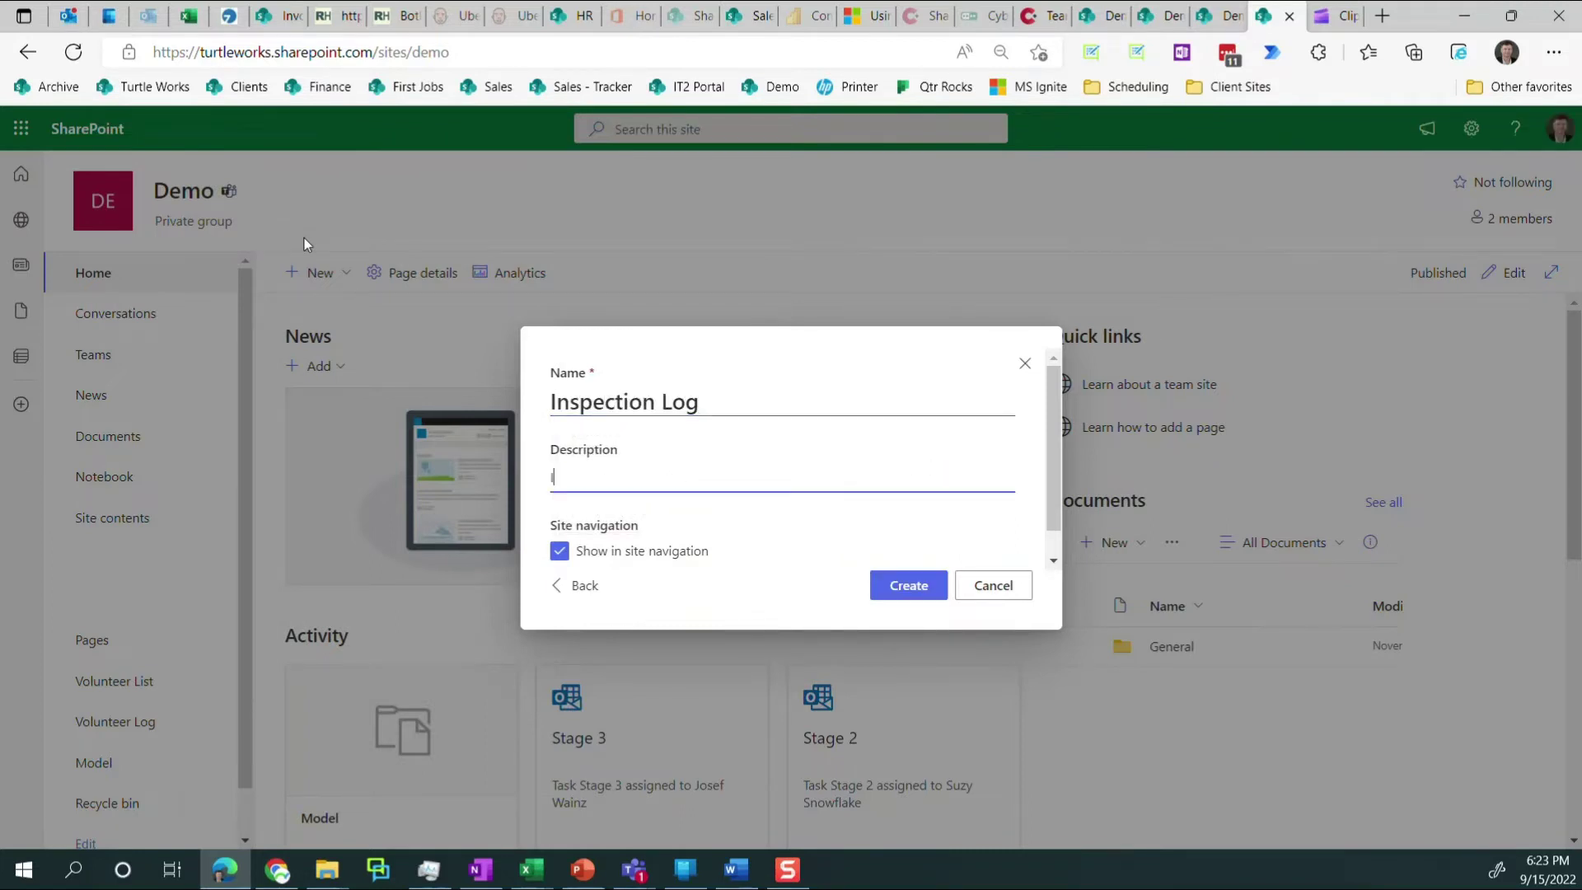
{"action": "type", "text": "Inspection Log"}
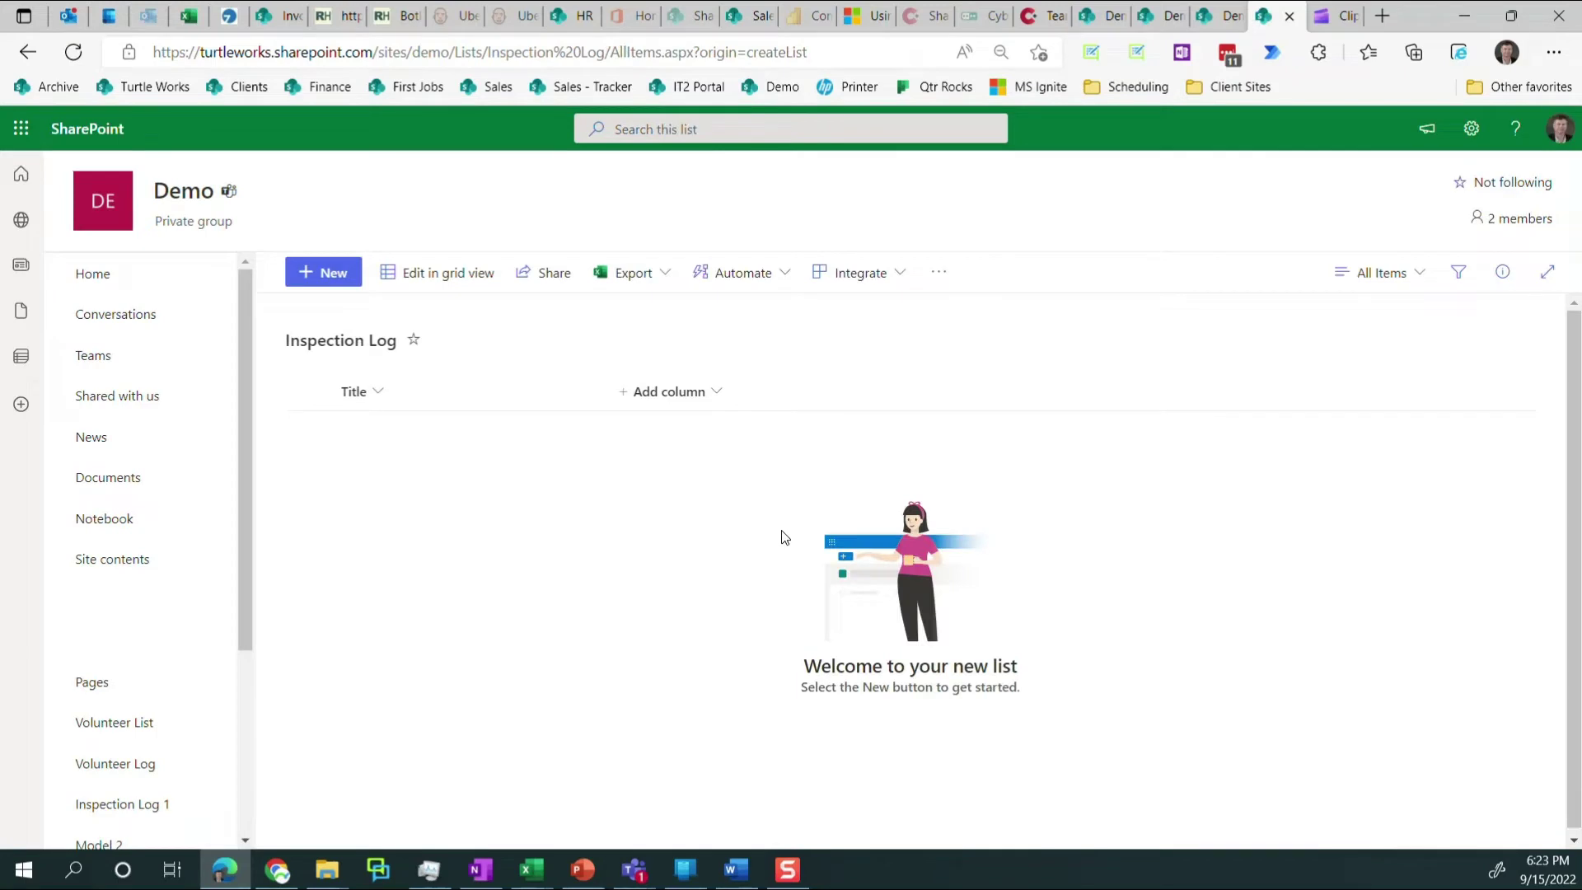
{"action": "key", "text": "super+6"}
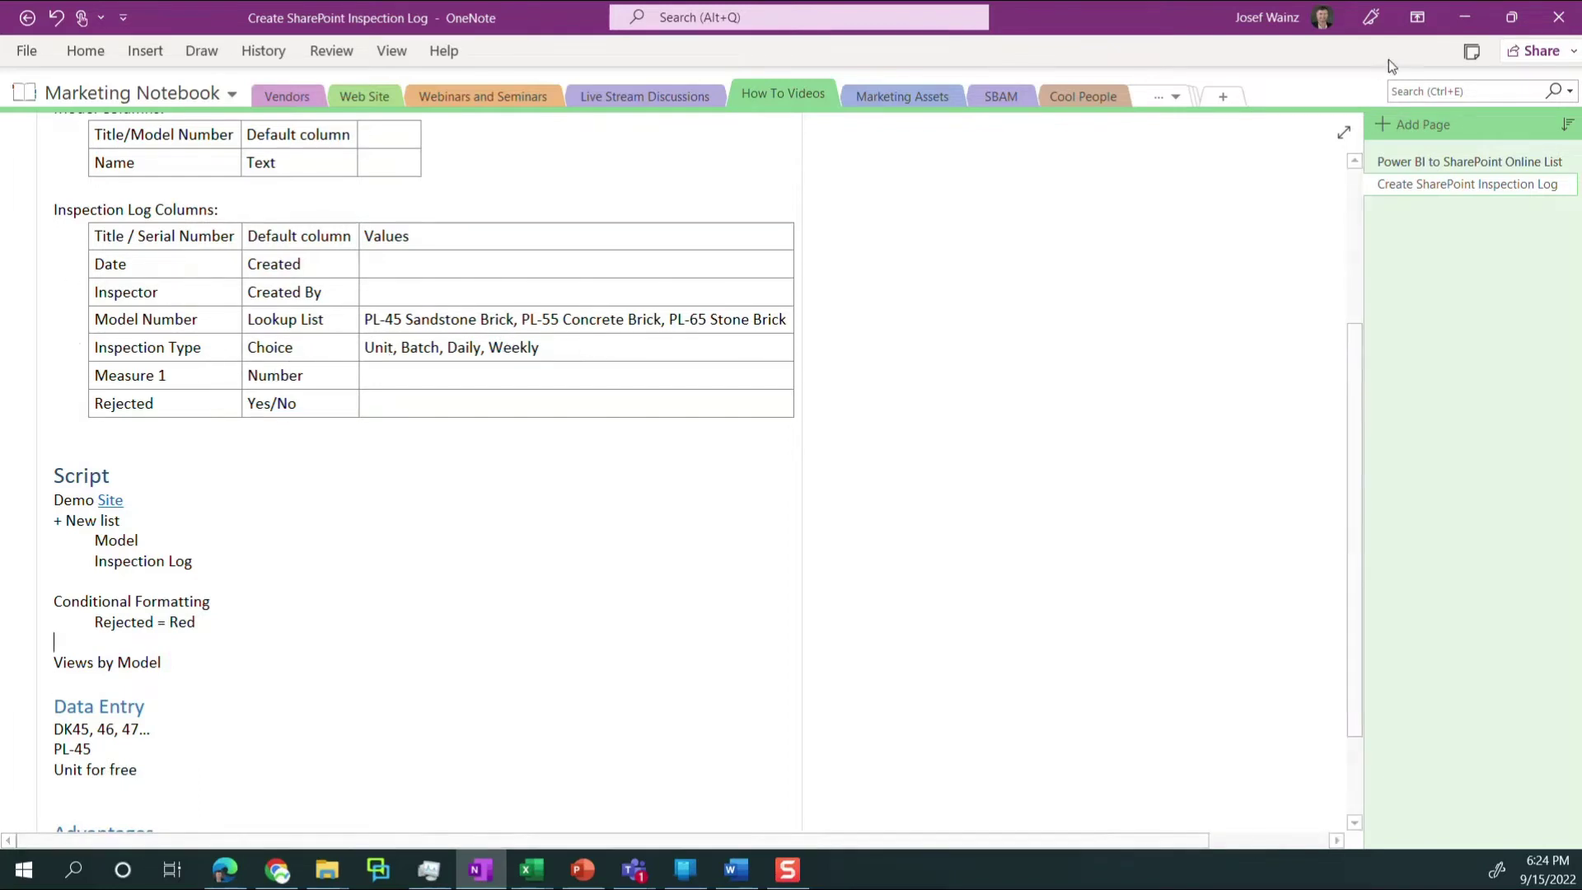
Back in Edge, rename the Inspection Log's Title column to 'Serial Number'.
{"action": "left_click", "coordinate": [1464, 17]}
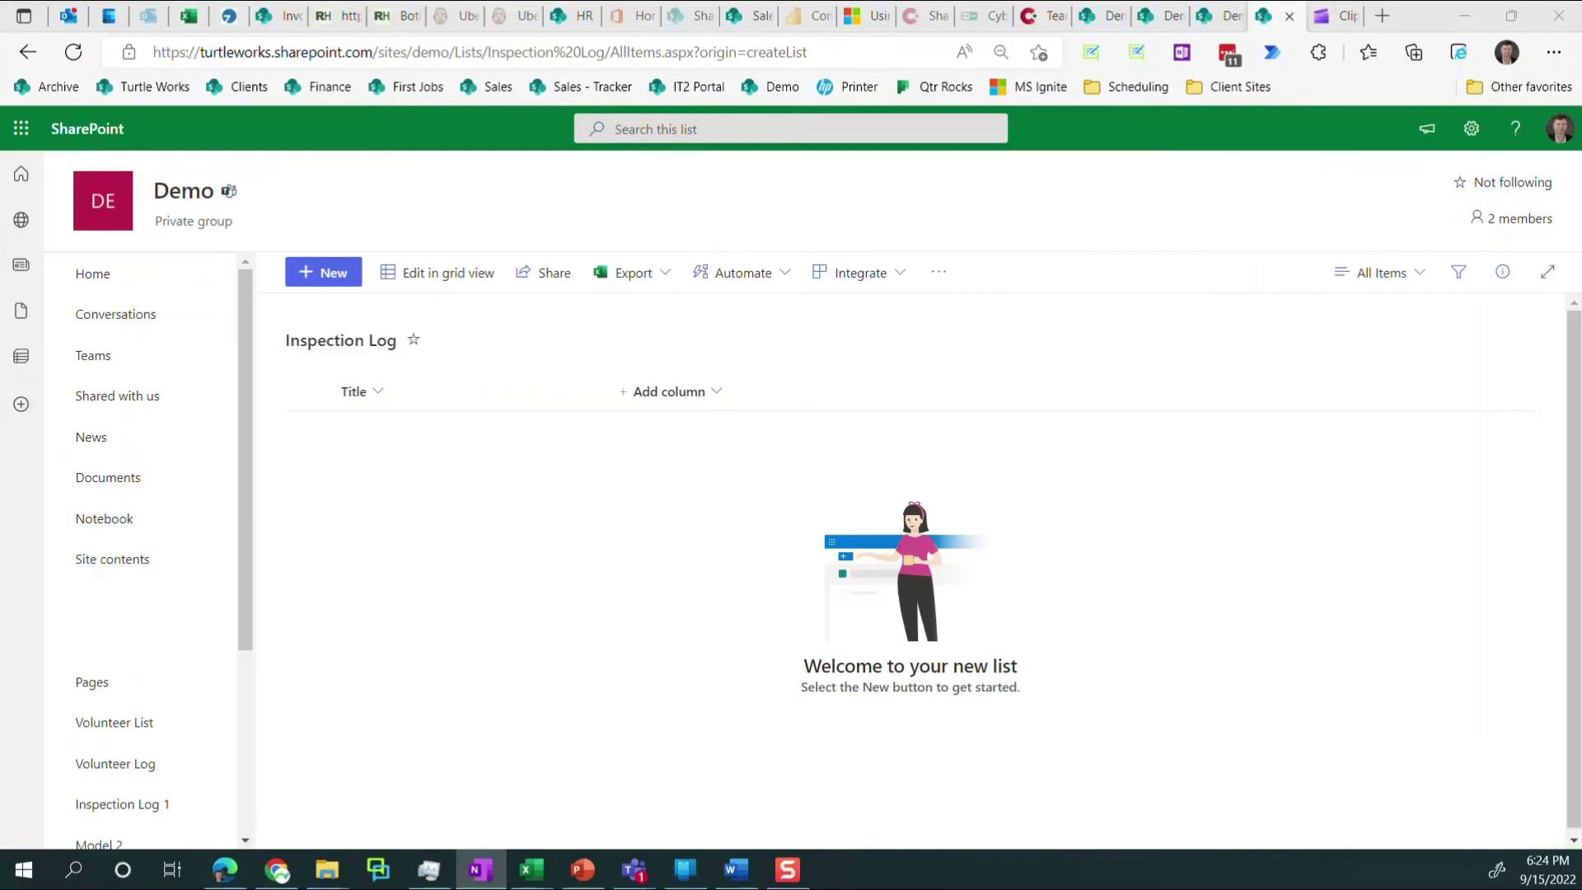
{"action": "left_click", "coordinate": [378, 392]}
{"action": "mouse_move", "coordinate": [424, 563]}
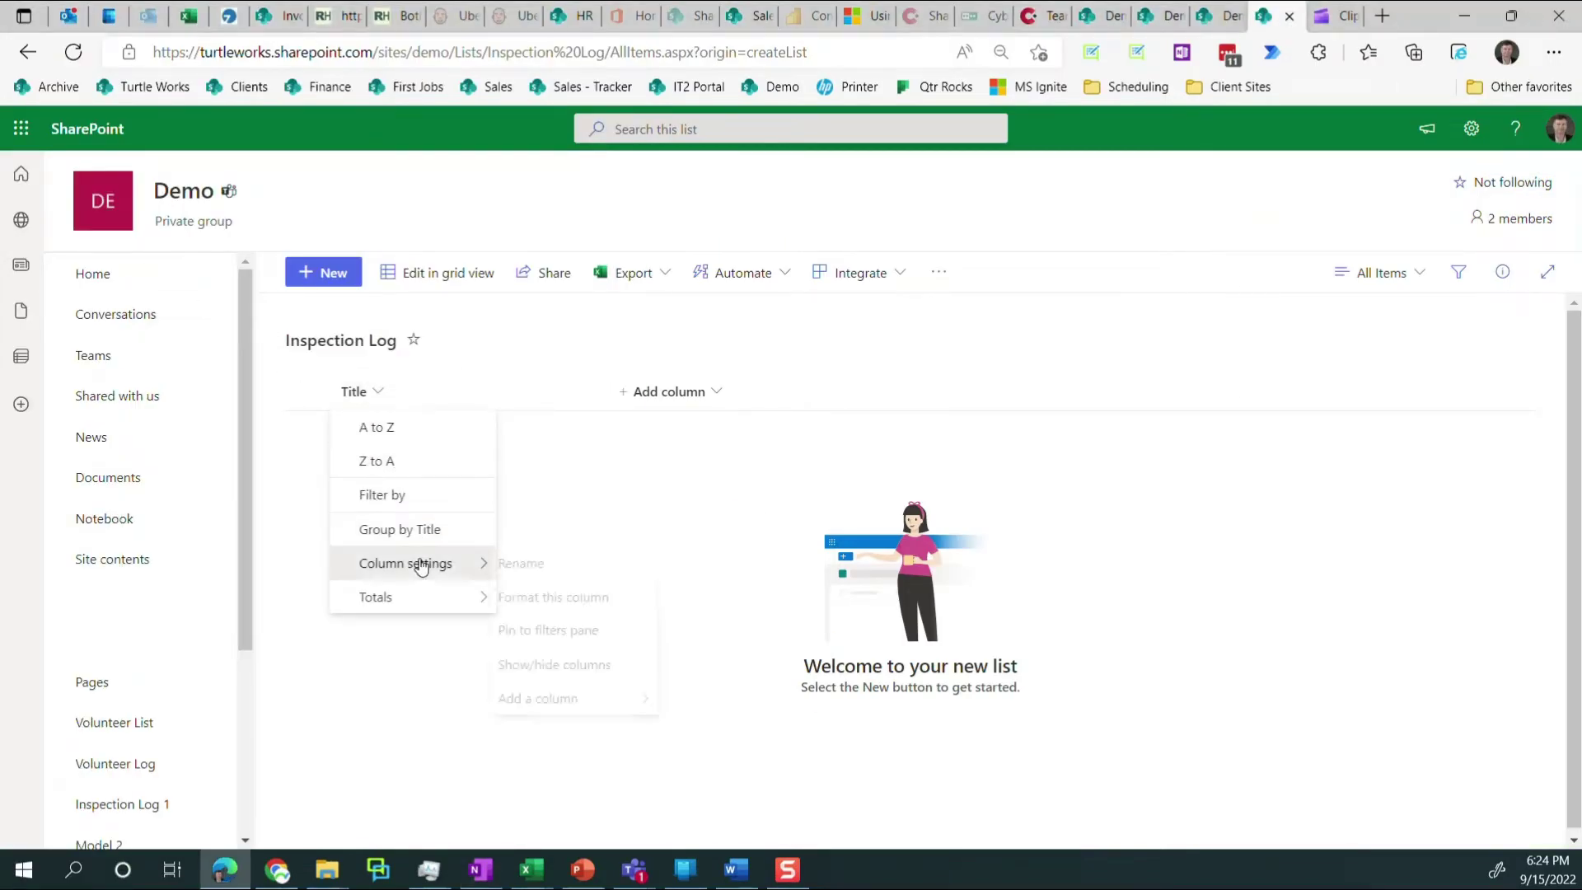
{"action": "left_click", "coordinate": [550, 575]}
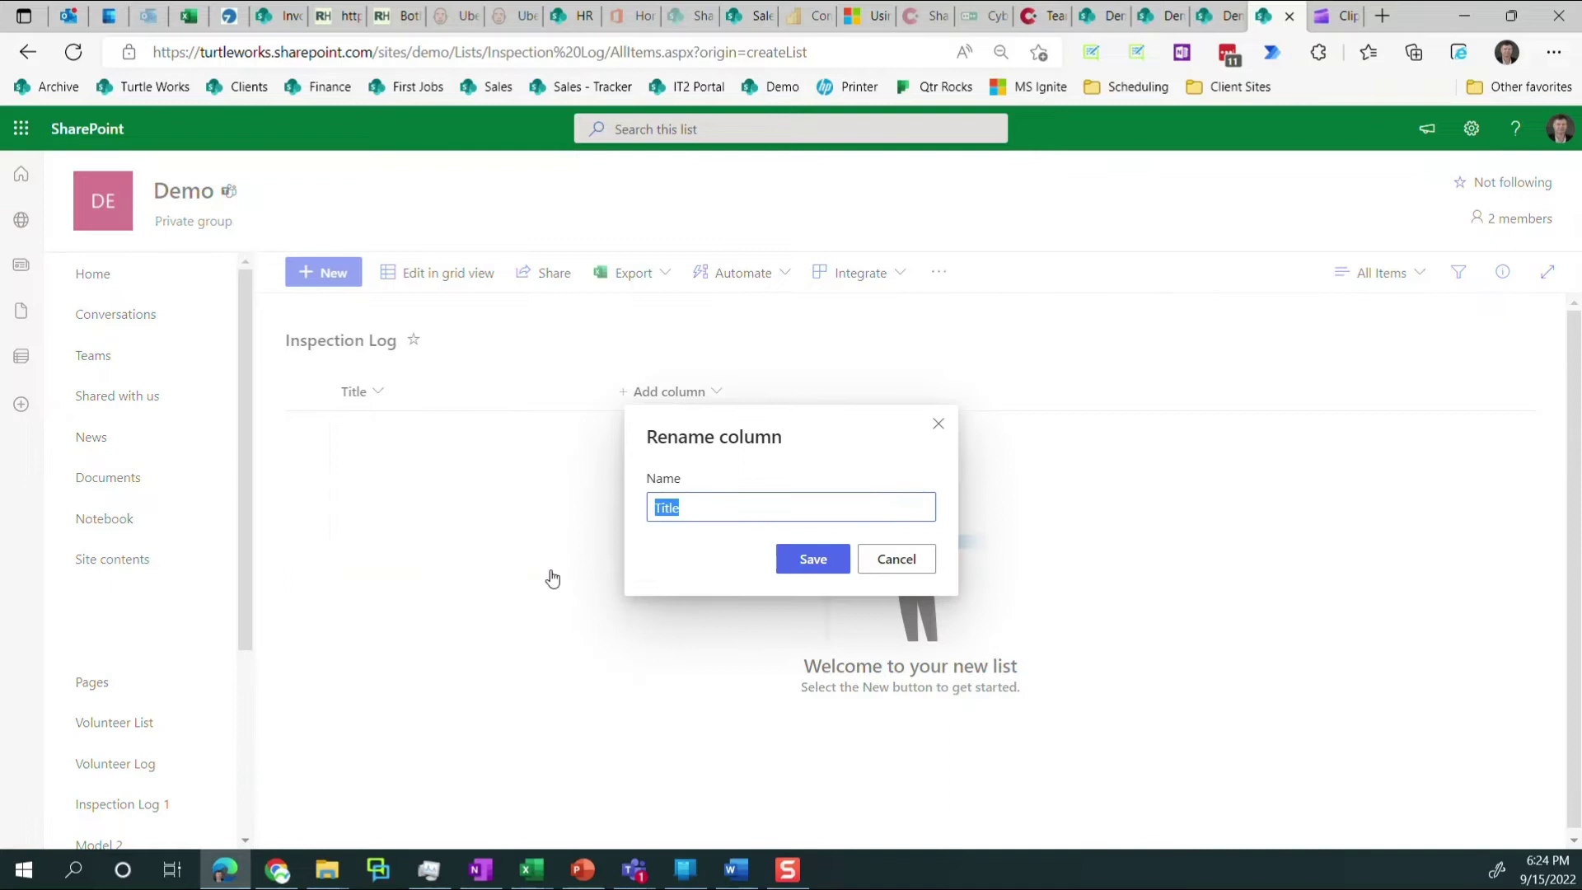
{"action": "type", "text": "Serial "}
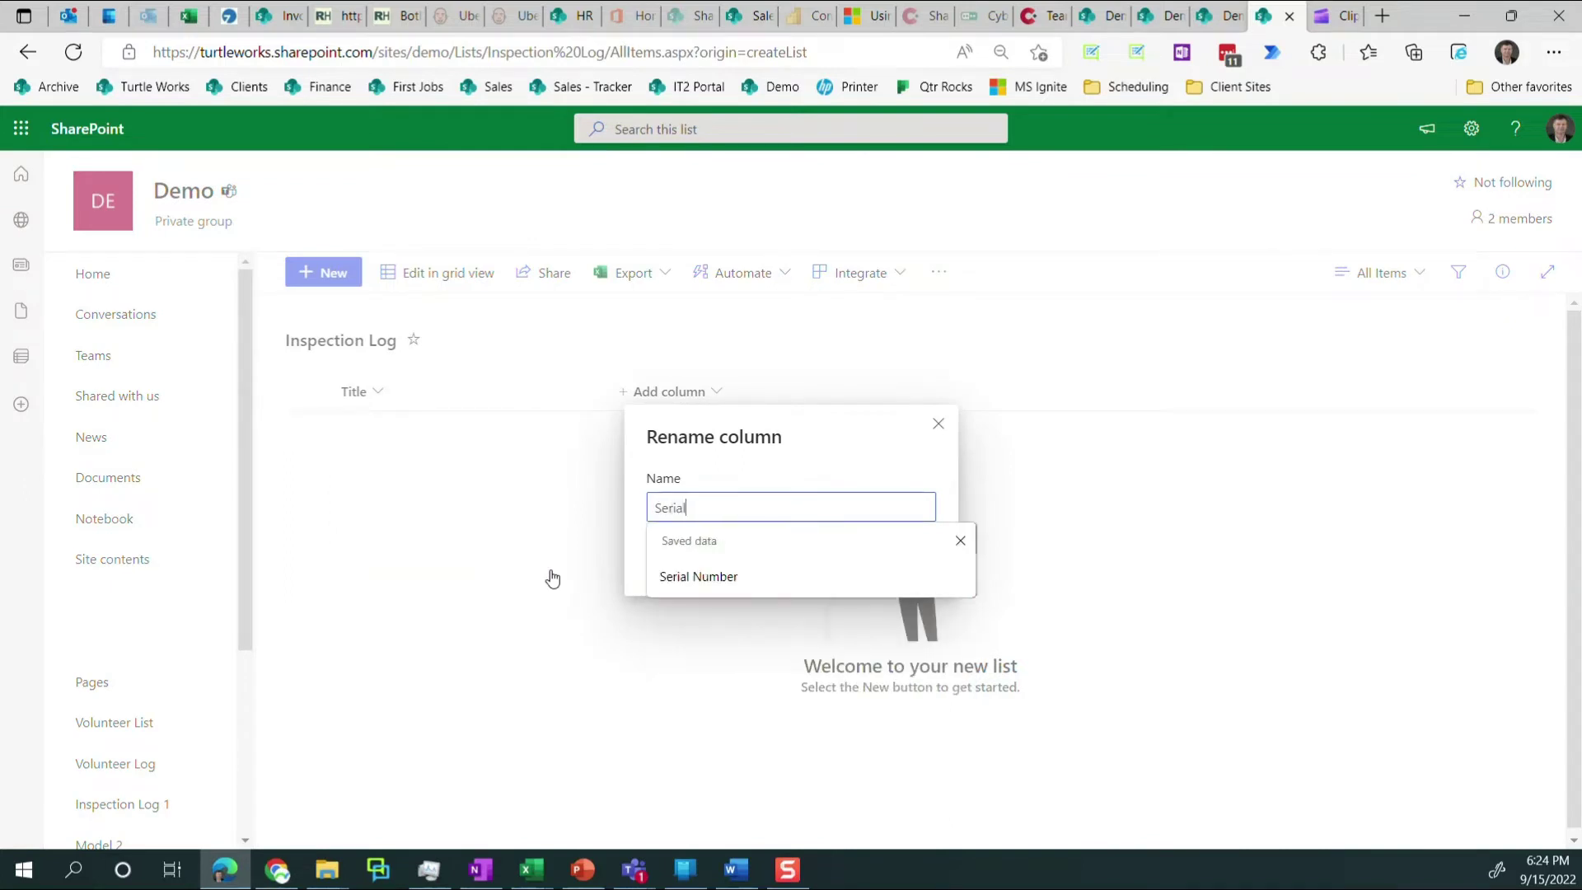
{"action": "type", "text": "Number"}
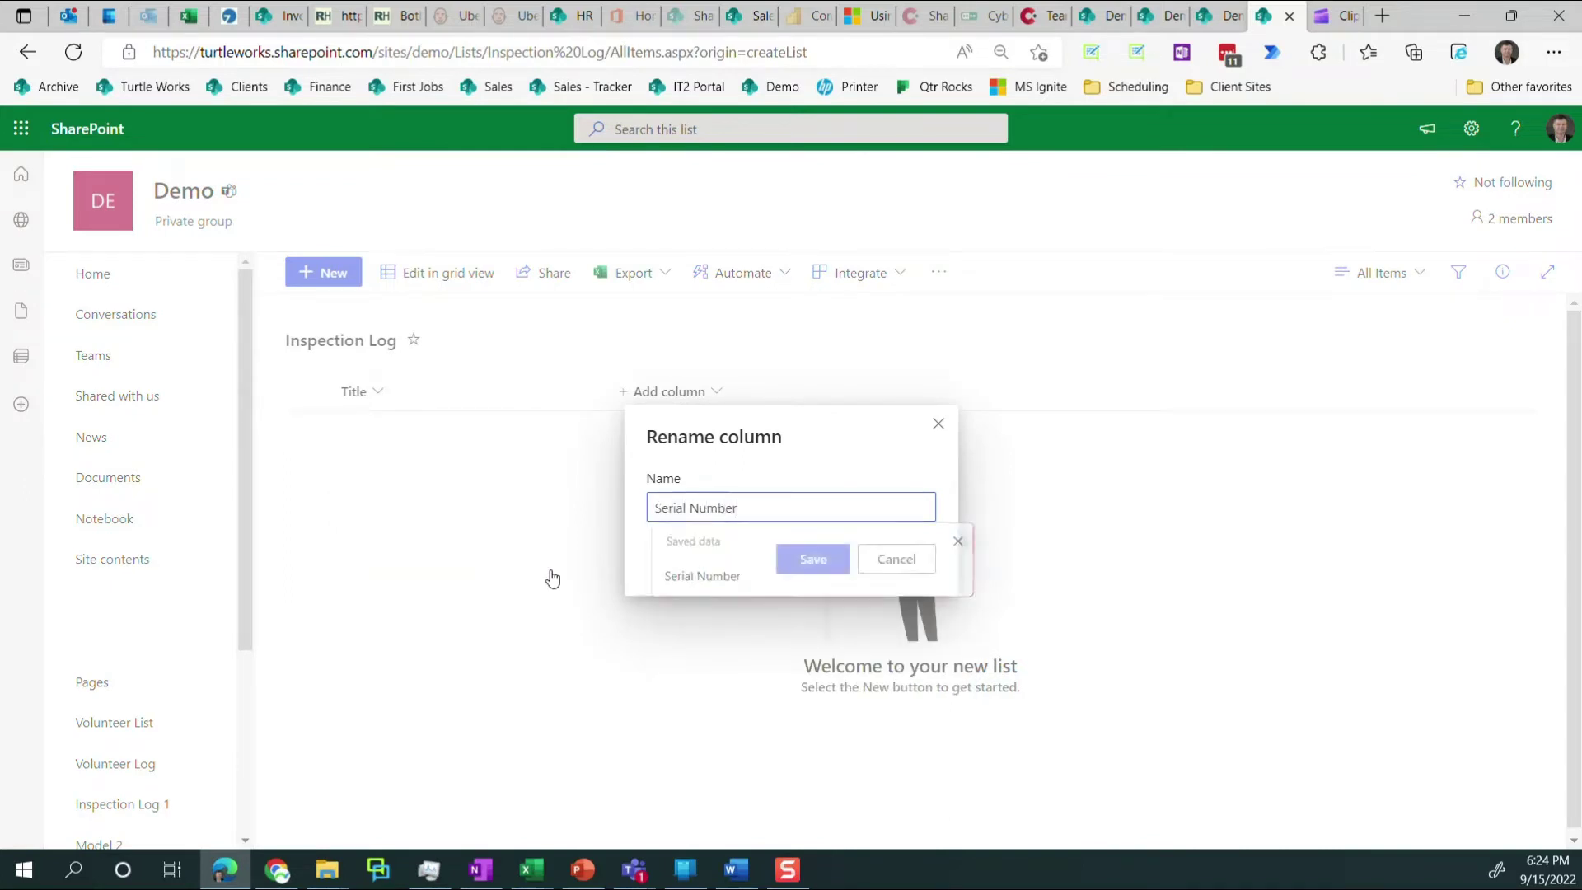
{"action": "key", "text": "Return"}
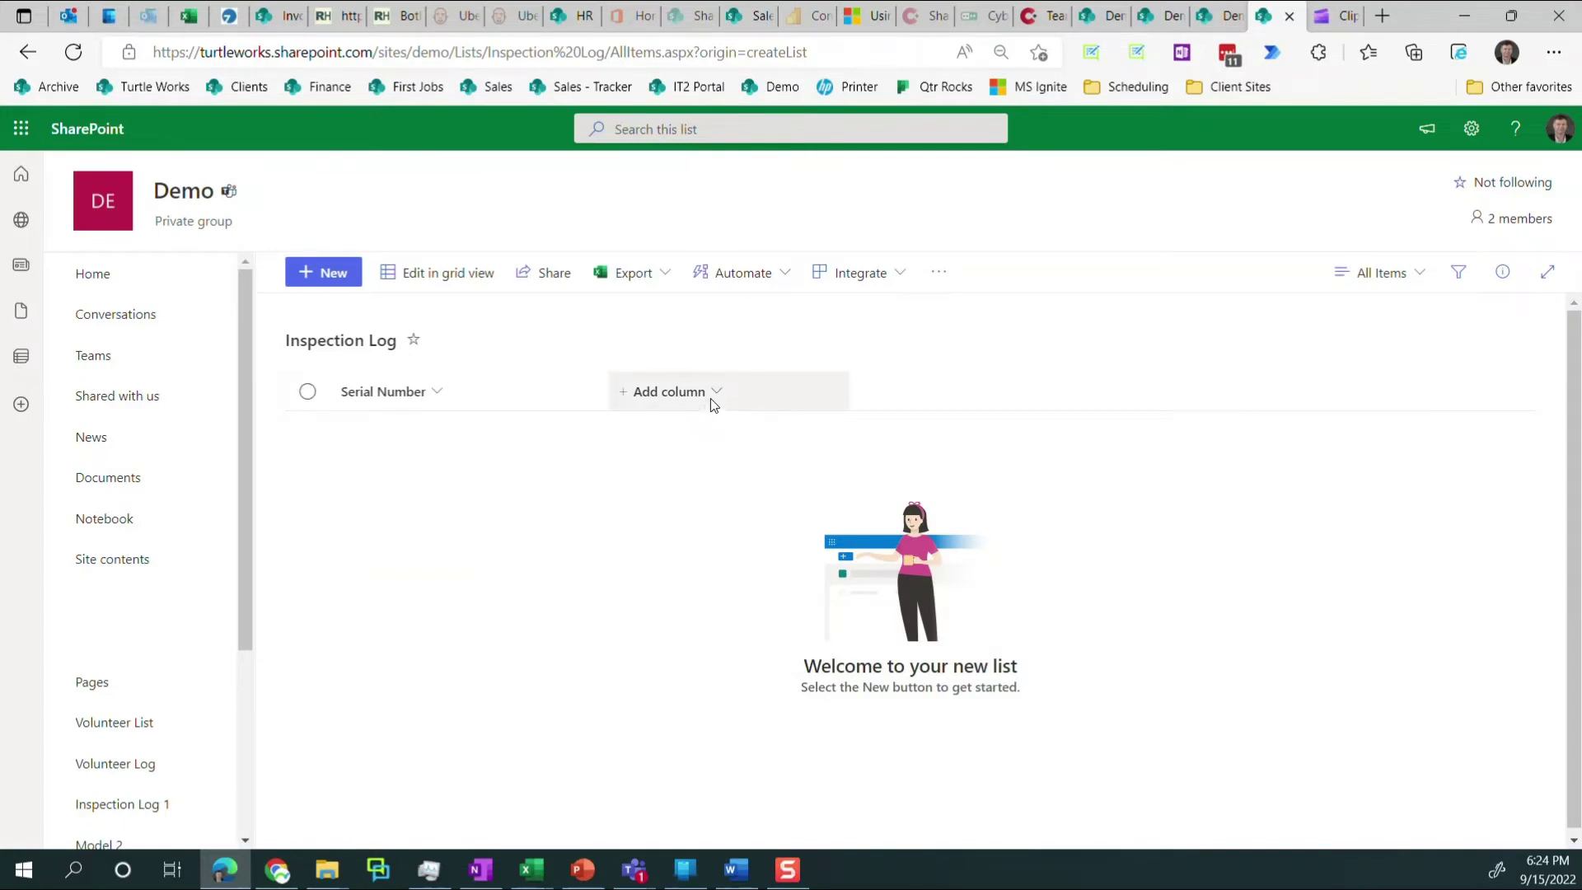
Start a lookup column named 'Model' using the Model list as its source.
{"action": "left_click", "coordinate": [715, 389]}
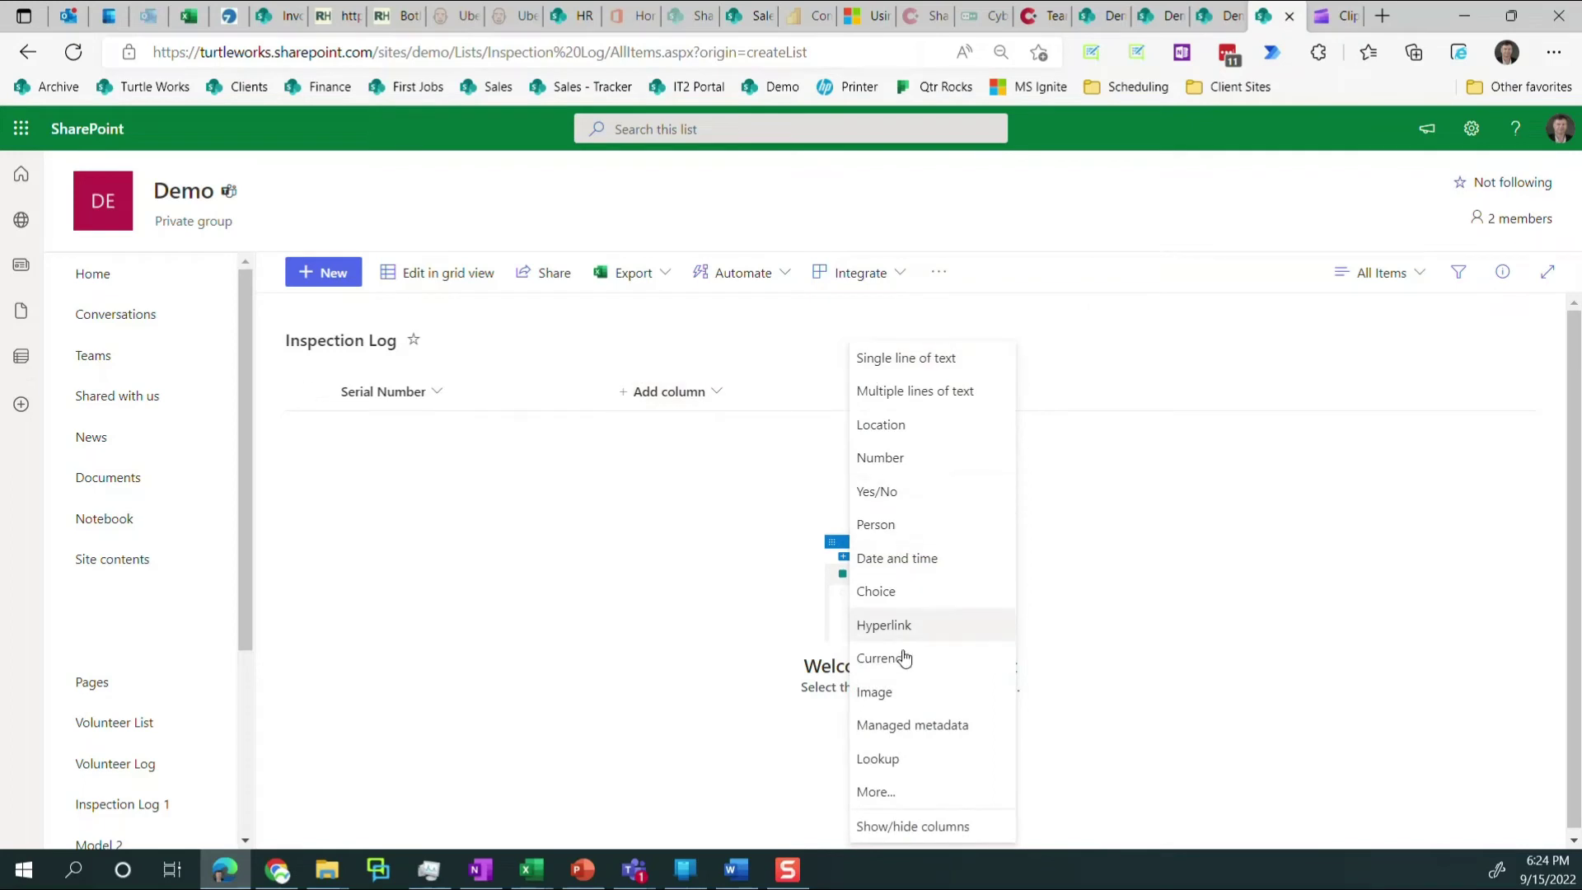
{"action": "left_click", "coordinate": [904, 771]}
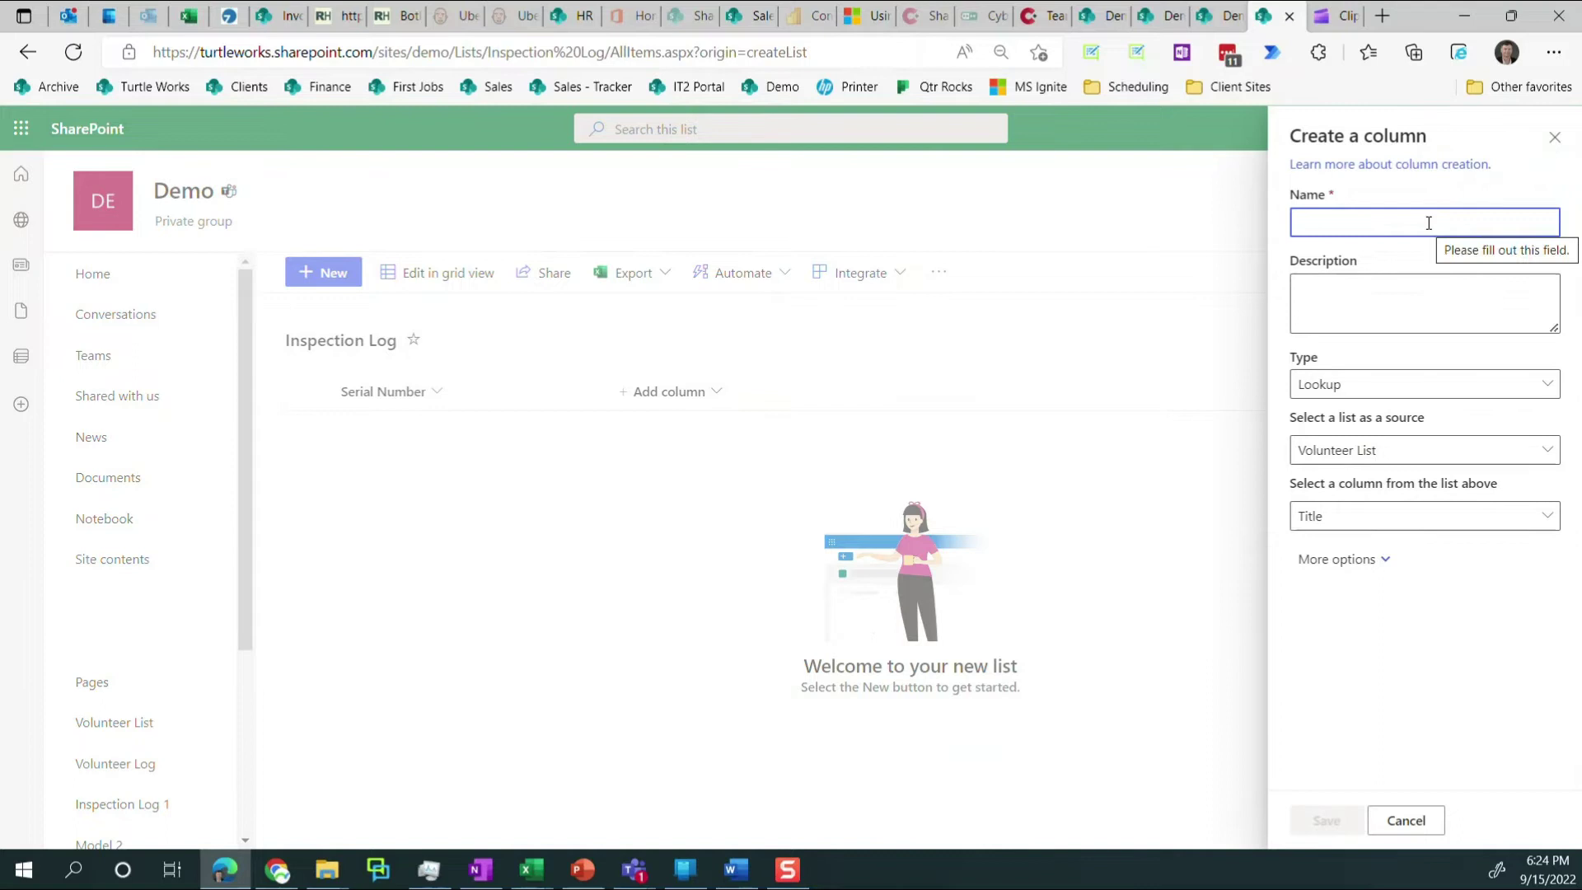
{"action": "type", "text": "Mode"}
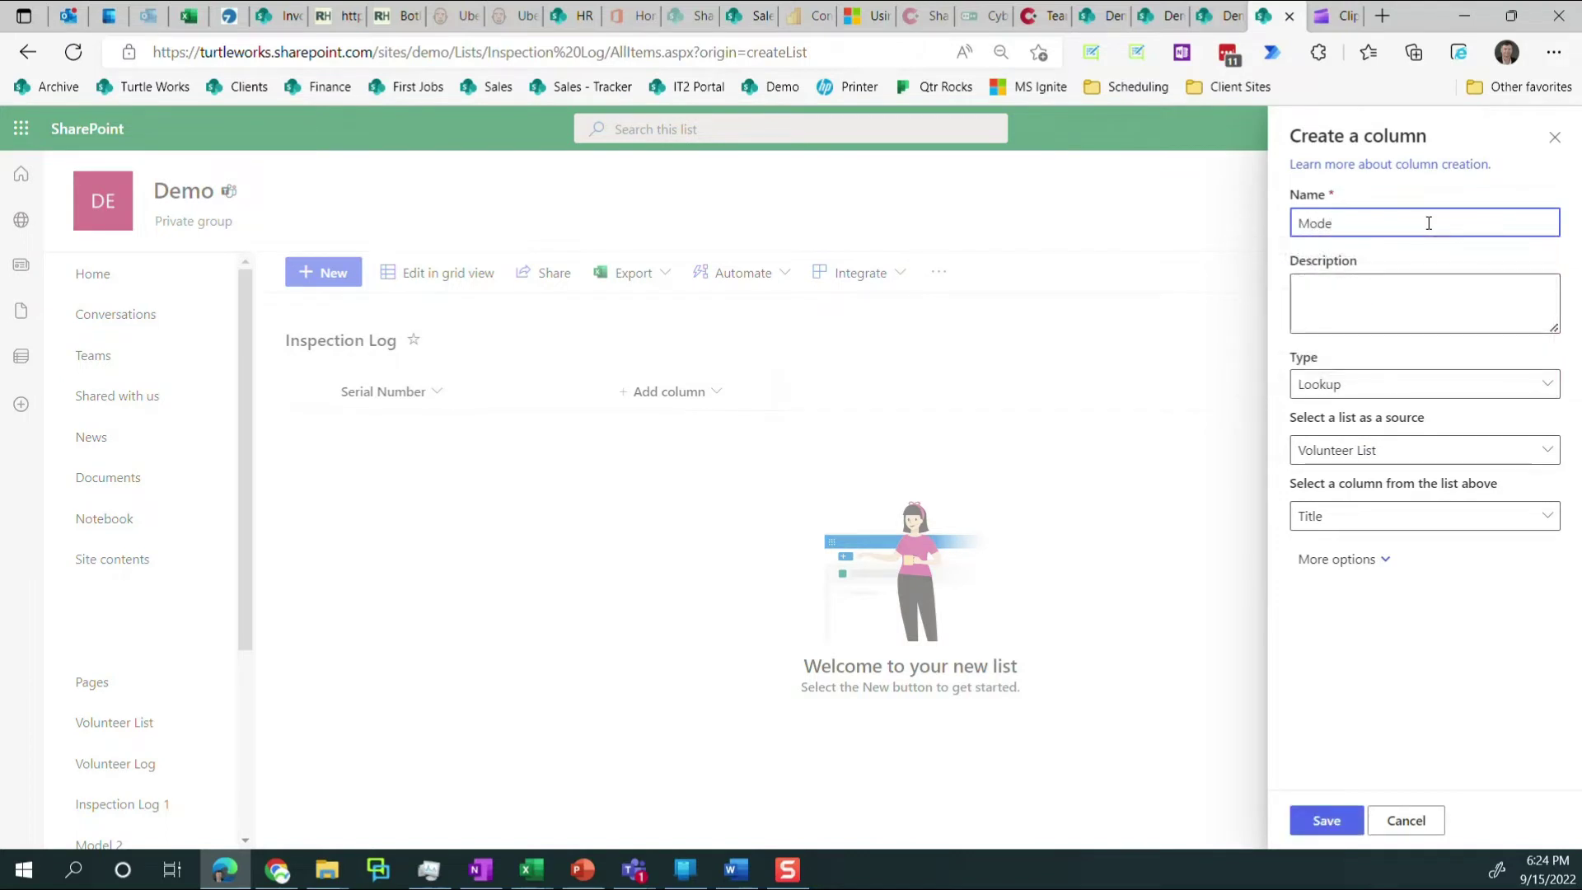
{"action": "type", "text": "l Nu"}
{"action": "key", "text": "BackSpace"}
{"action": "key", "text": "BackSpace"}
{"action": "key", "text": "BackSpace"}
{"action": "left_click", "coordinate": [1362, 453]}
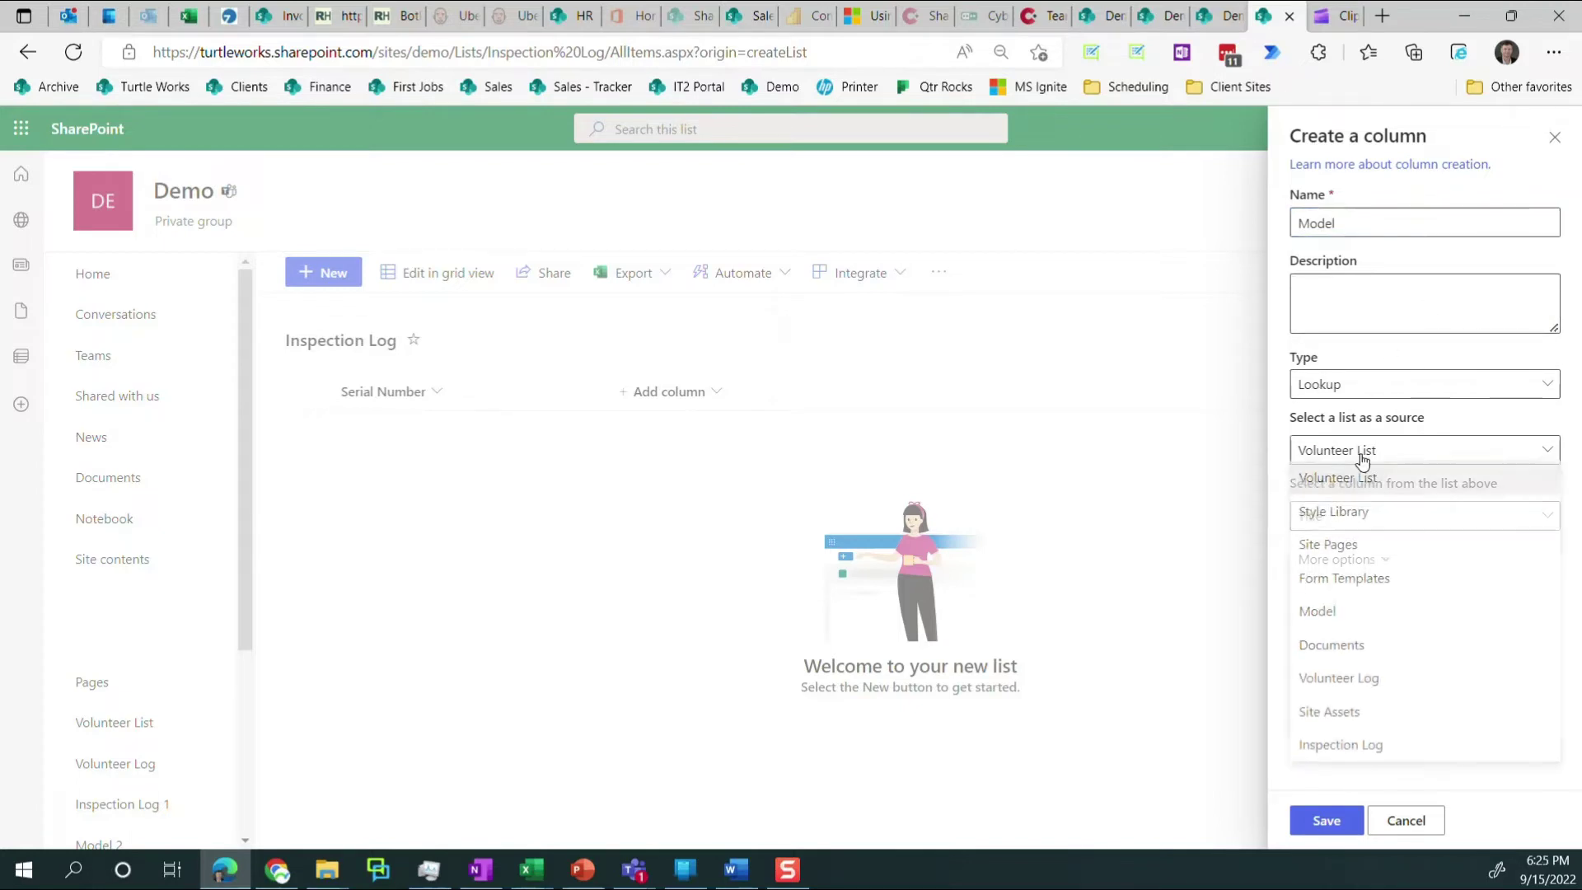
{"action": "left_click", "coordinate": [1346, 618]}
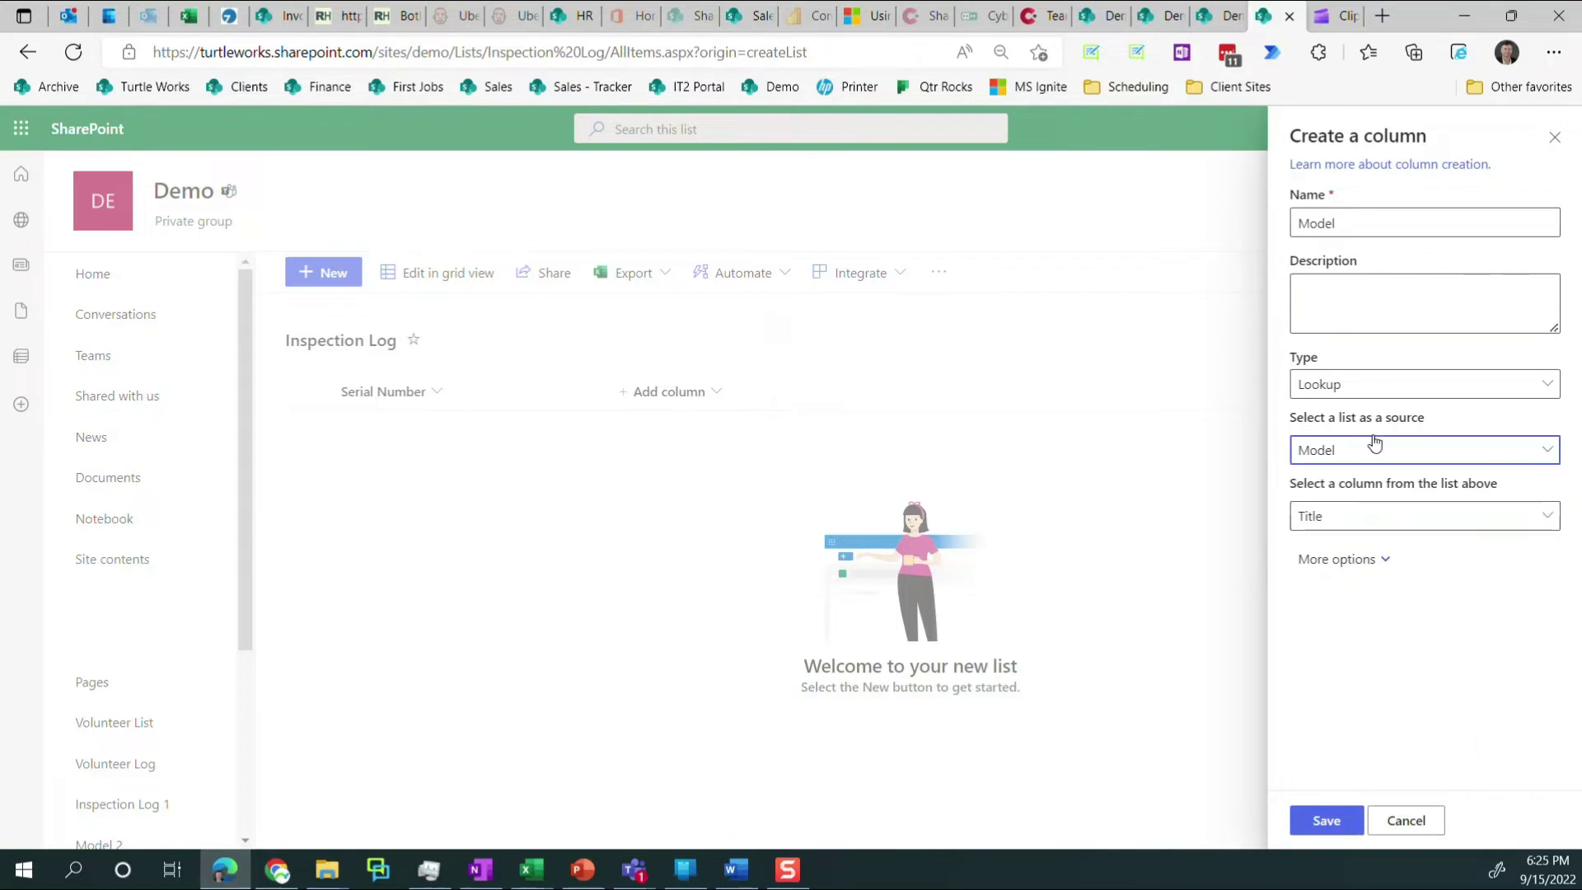
Keep Title as the looked-up column, also include Name, and save the lookup.
{"action": "left_click", "coordinate": [1355, 528]}
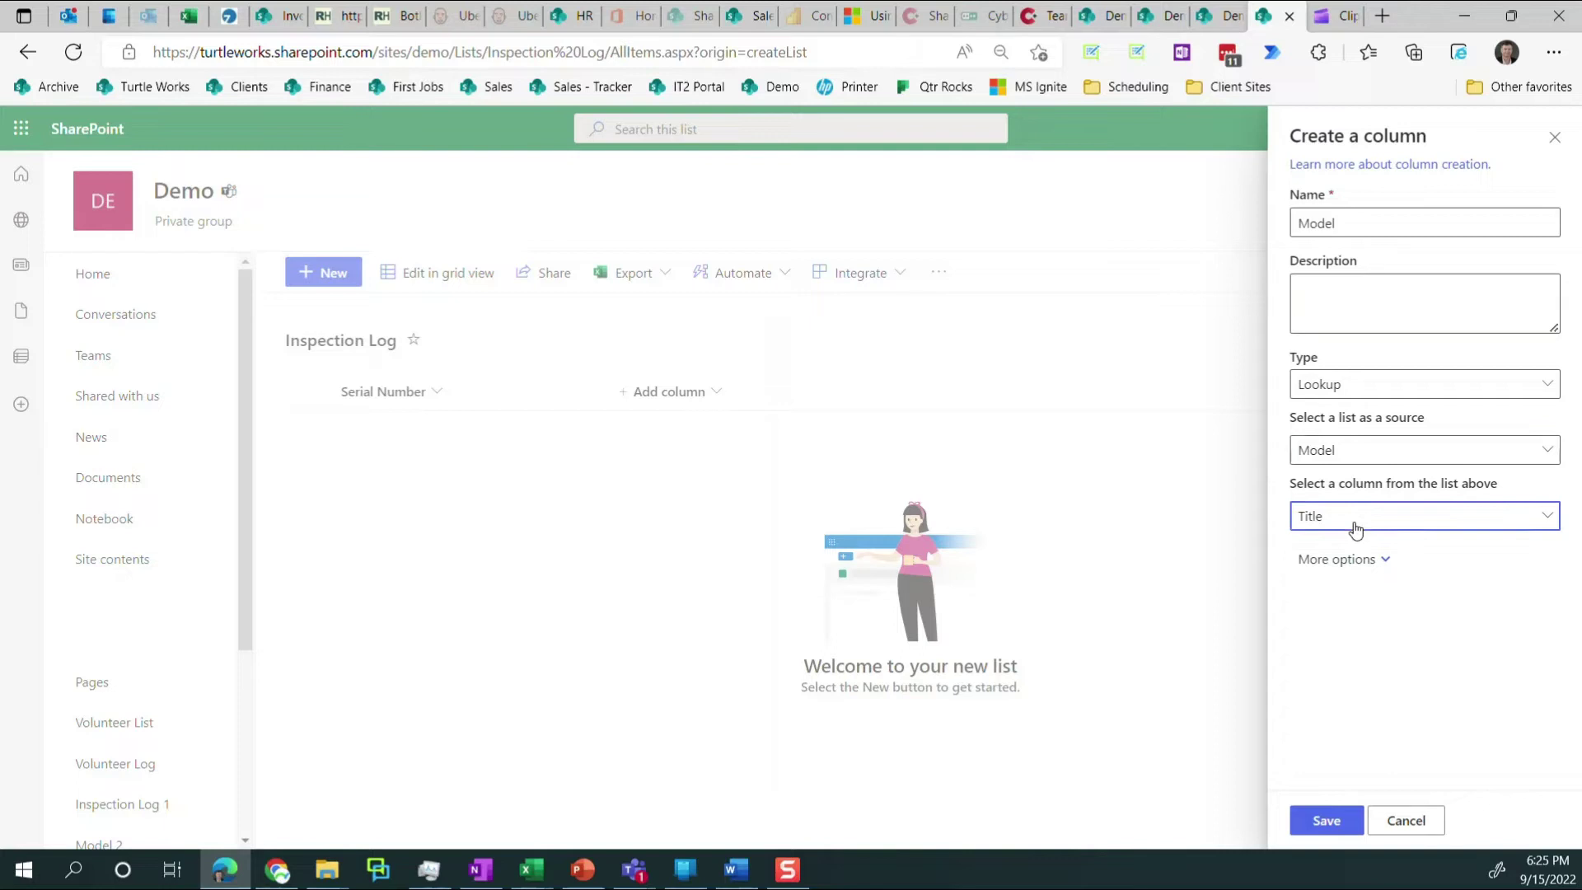
{"action": "left_click", "coordinate": [1355, 527]}
{"action": "left_click", "coordinate": [1355, 527]}
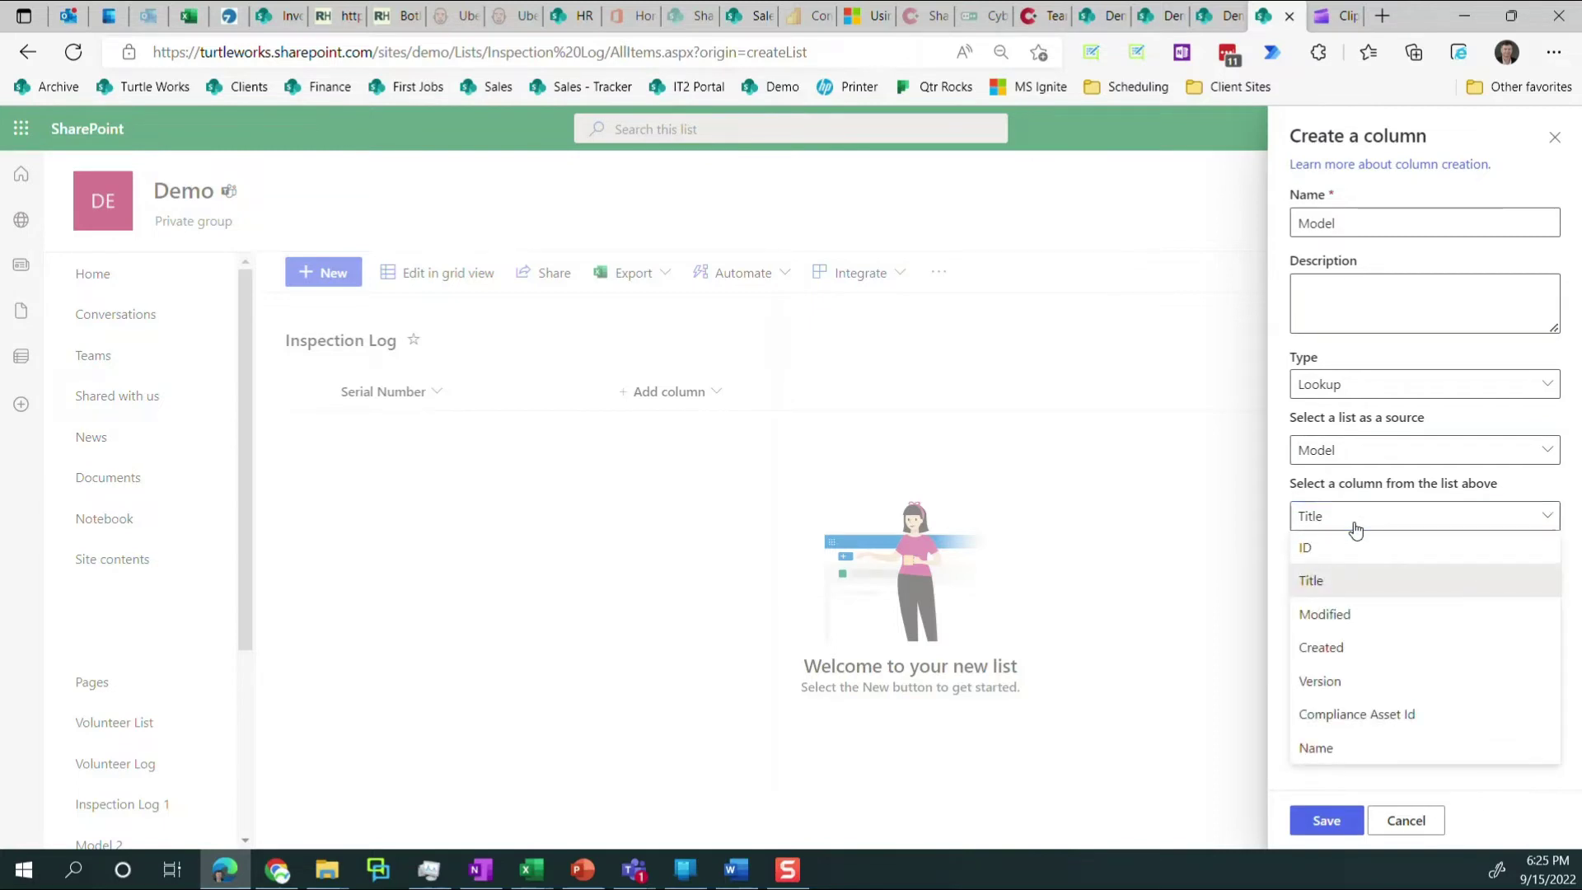
{"action": "left_click", "coordinate": [1356, 527]}
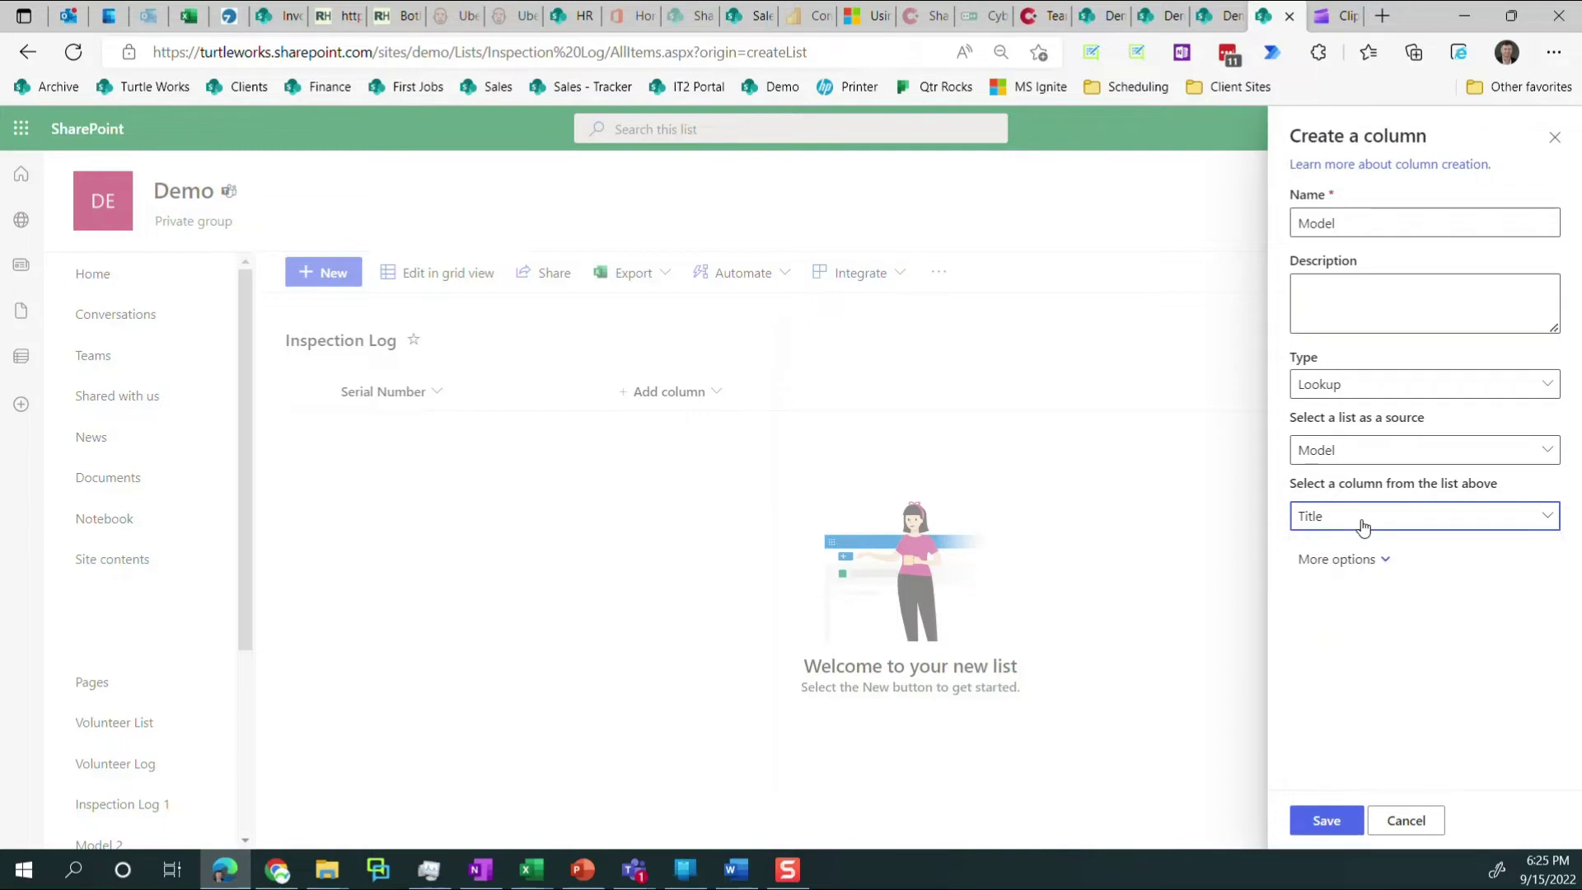
{"action": "left_click", "coordinate": [1385, 562]}
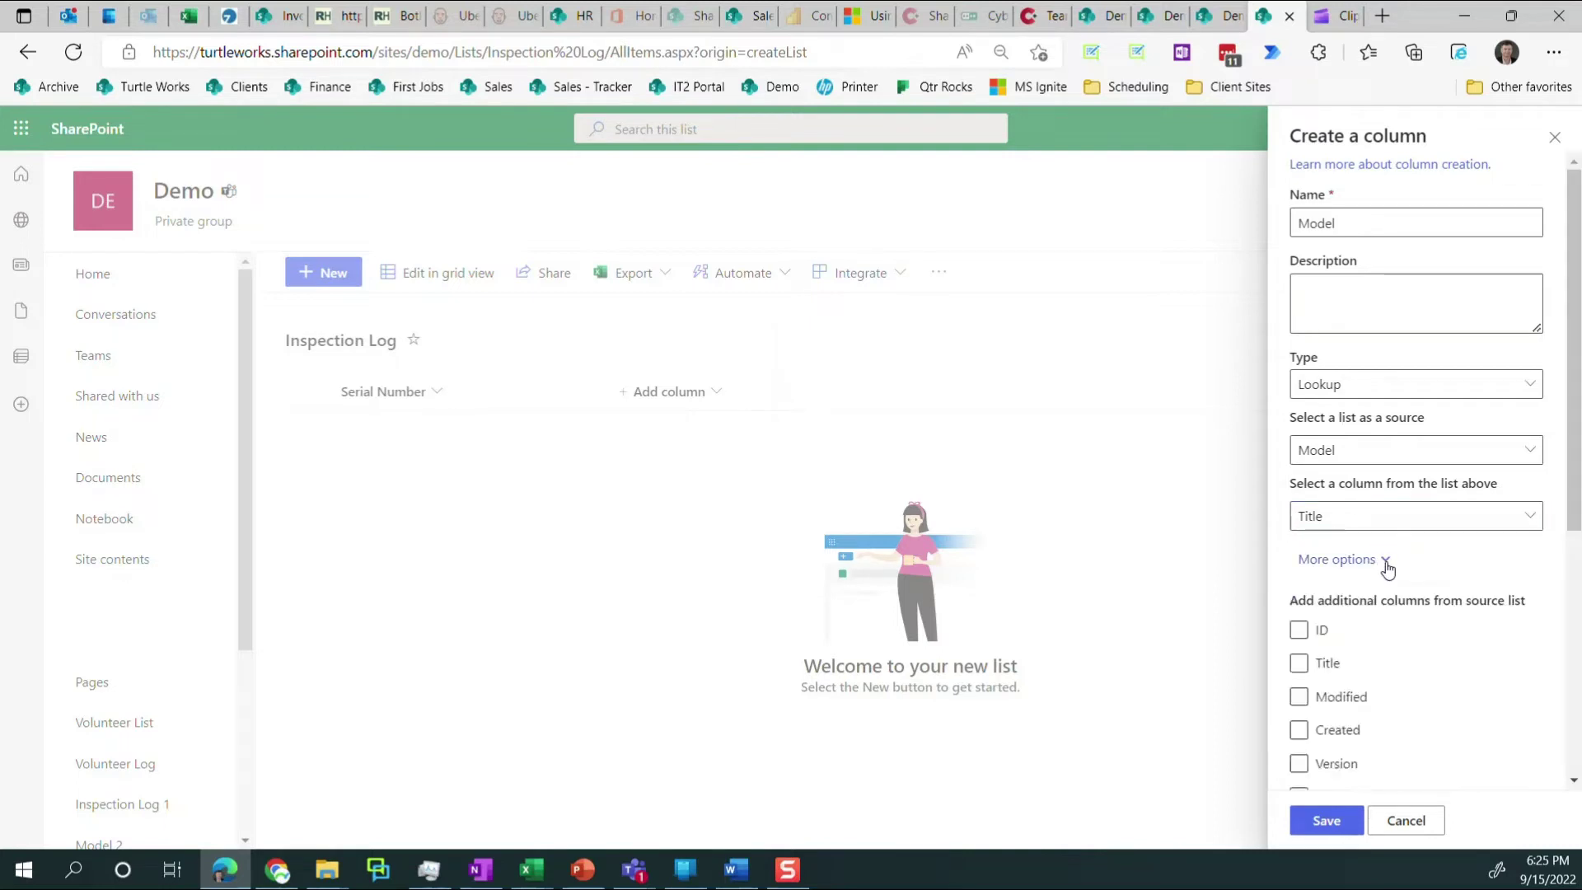
{"action": "scroll", "coordinate": [1423, 660], "scroll_direction": "down", "scroll_amount": 2}
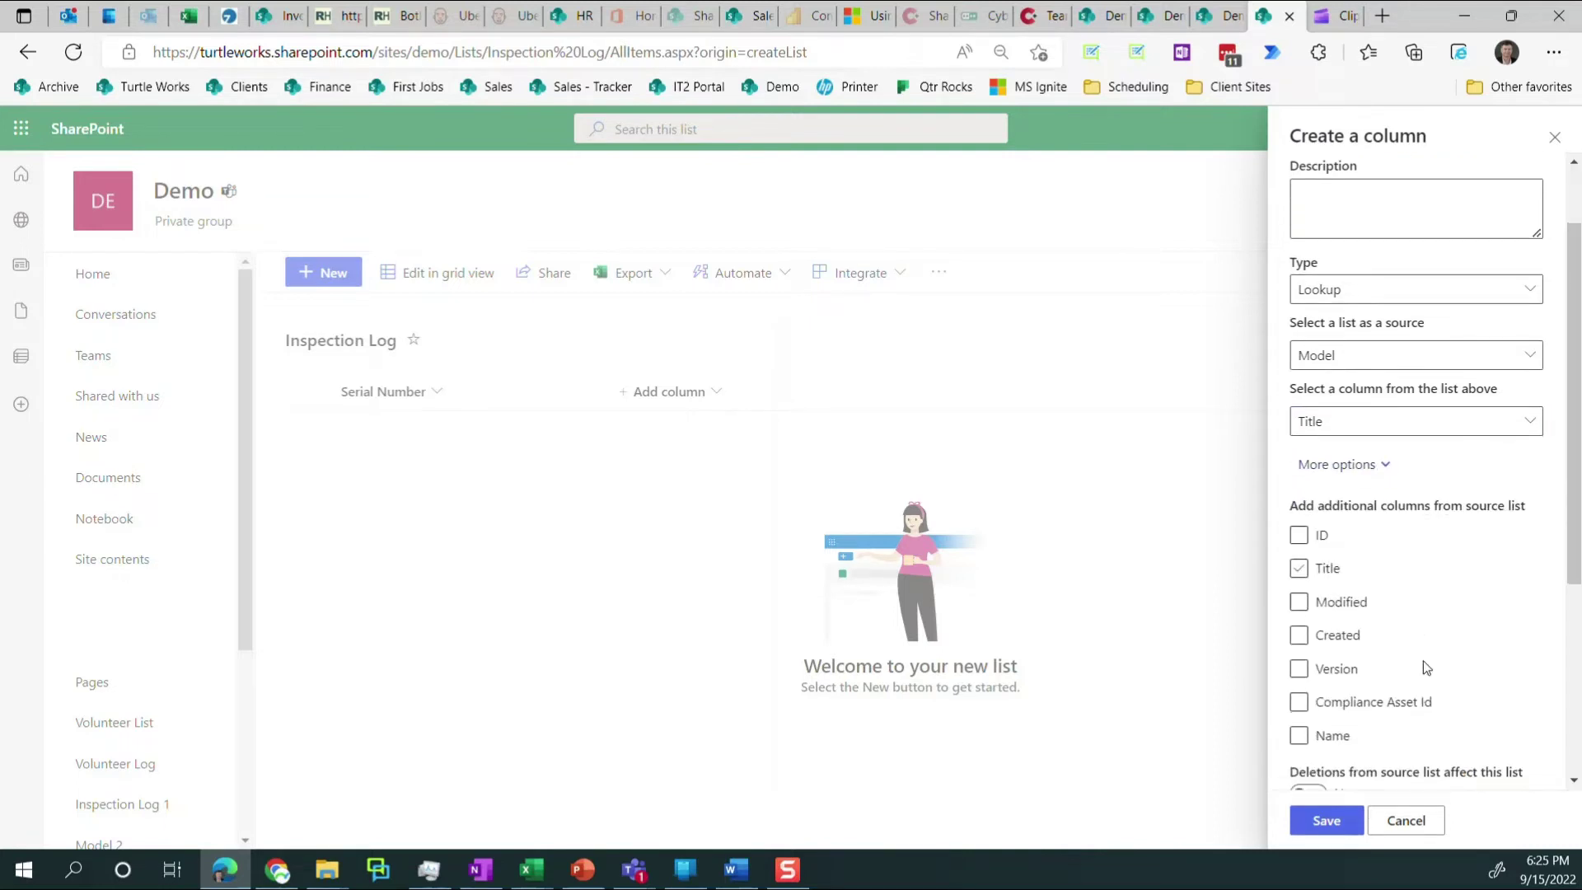
{"action": "scroll", "coordinate": [1389, 594], "scroll_direction": "down", "scroll_amount": 2}
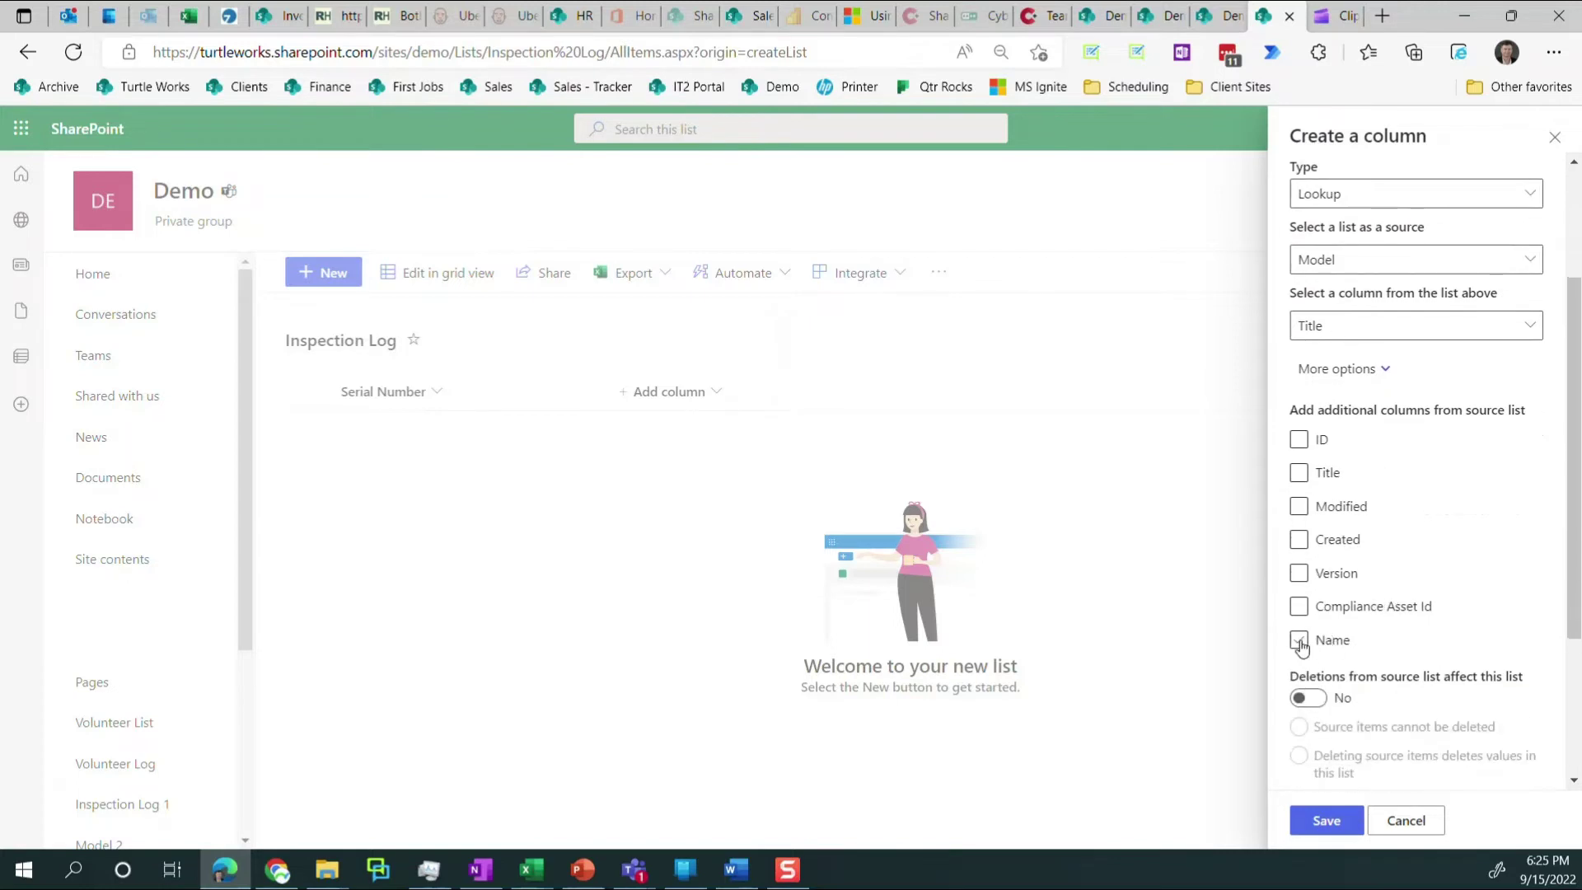
{"action": "left_click", "coordinate": [1298, 639]}
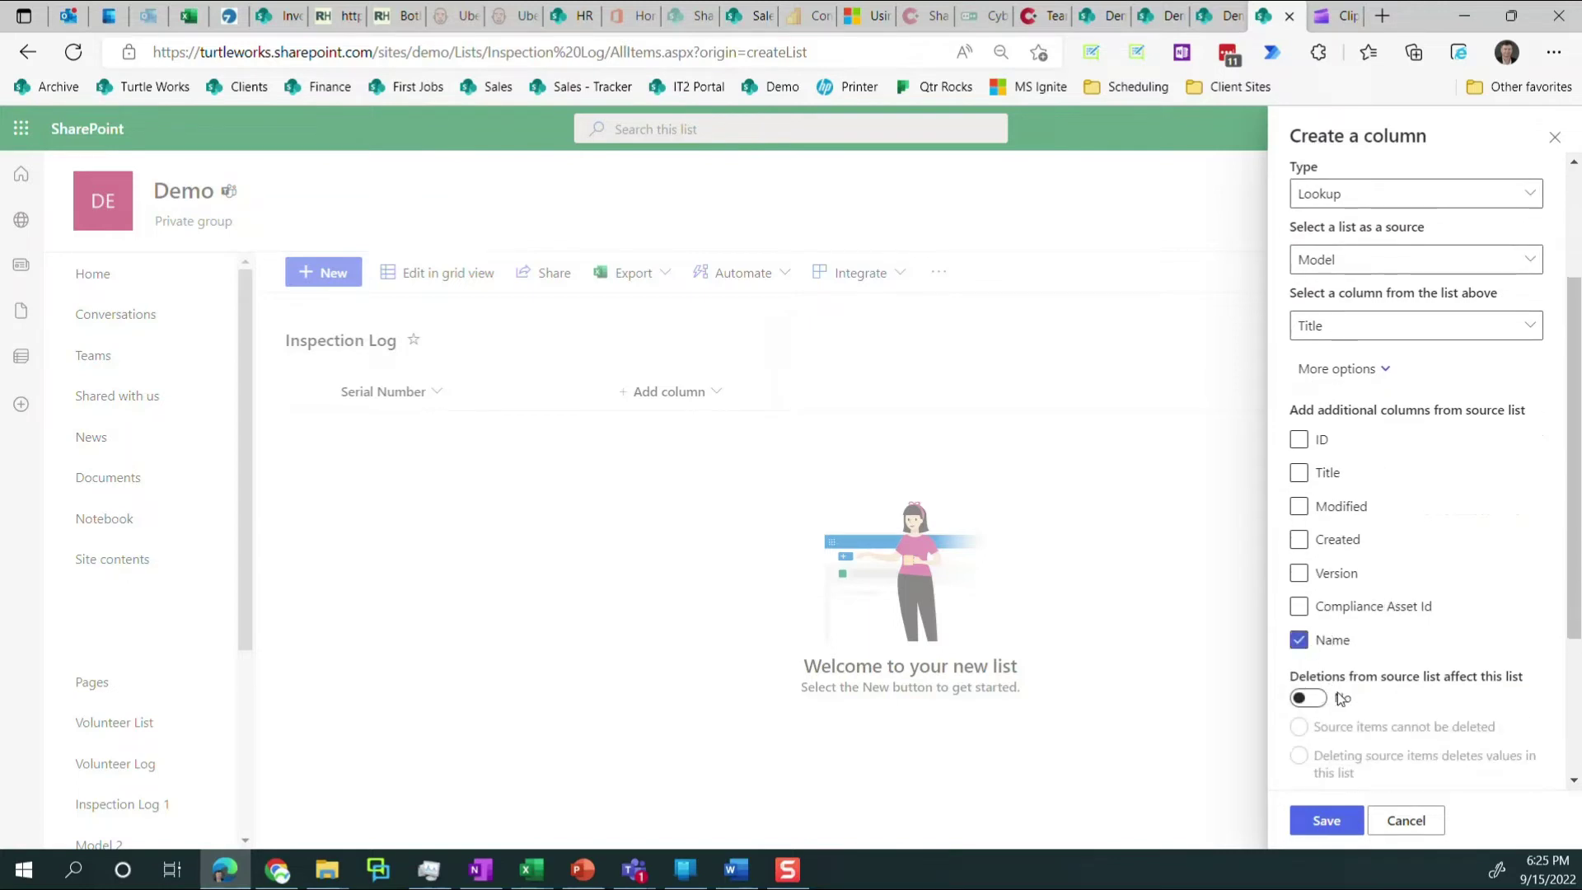
{"action": "left_click", "coordinate": [1333, 823]}
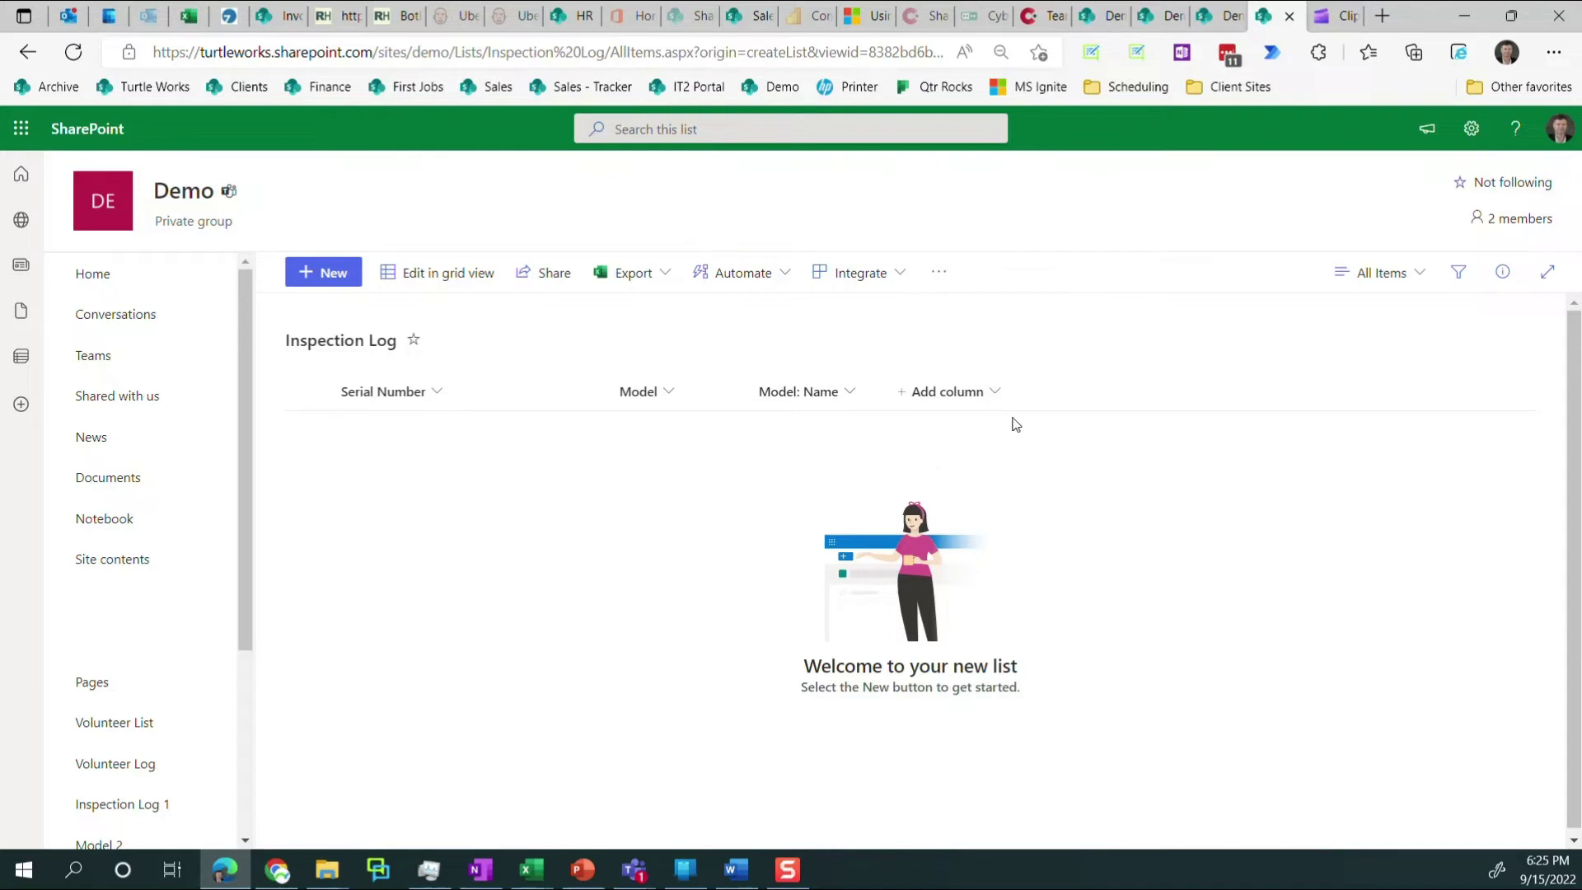
Create a Choice column 'Inspection Type' with choices Unit, Batch, Daily and Weekly.
{"action": "left_click", "coordinate": [995, 394]}
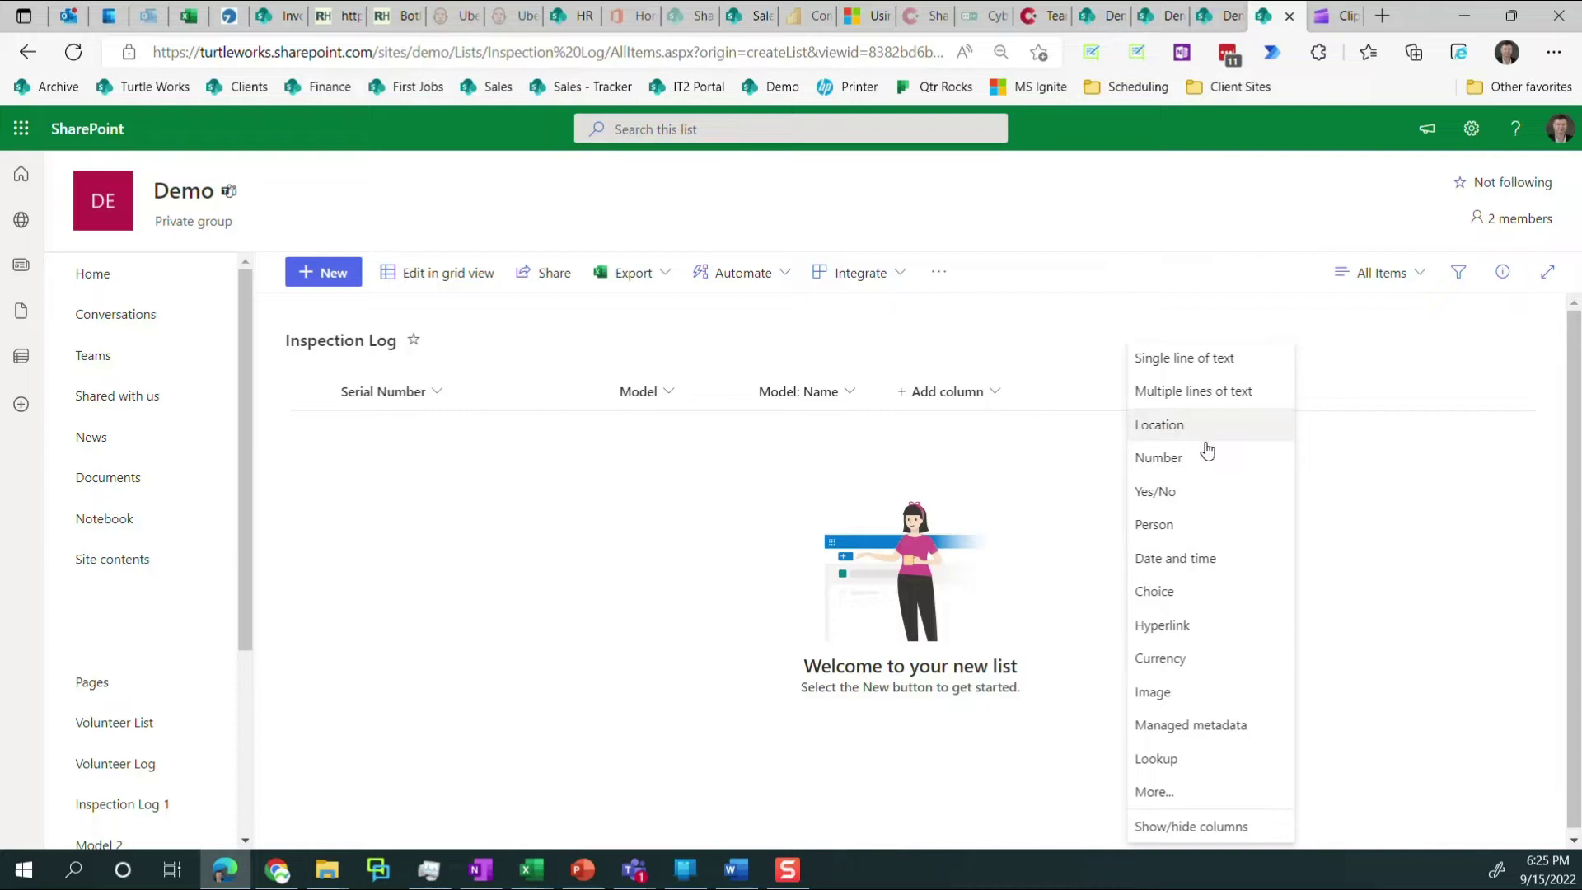
{"action": "left_click", "coordinate": [1183, 593]}
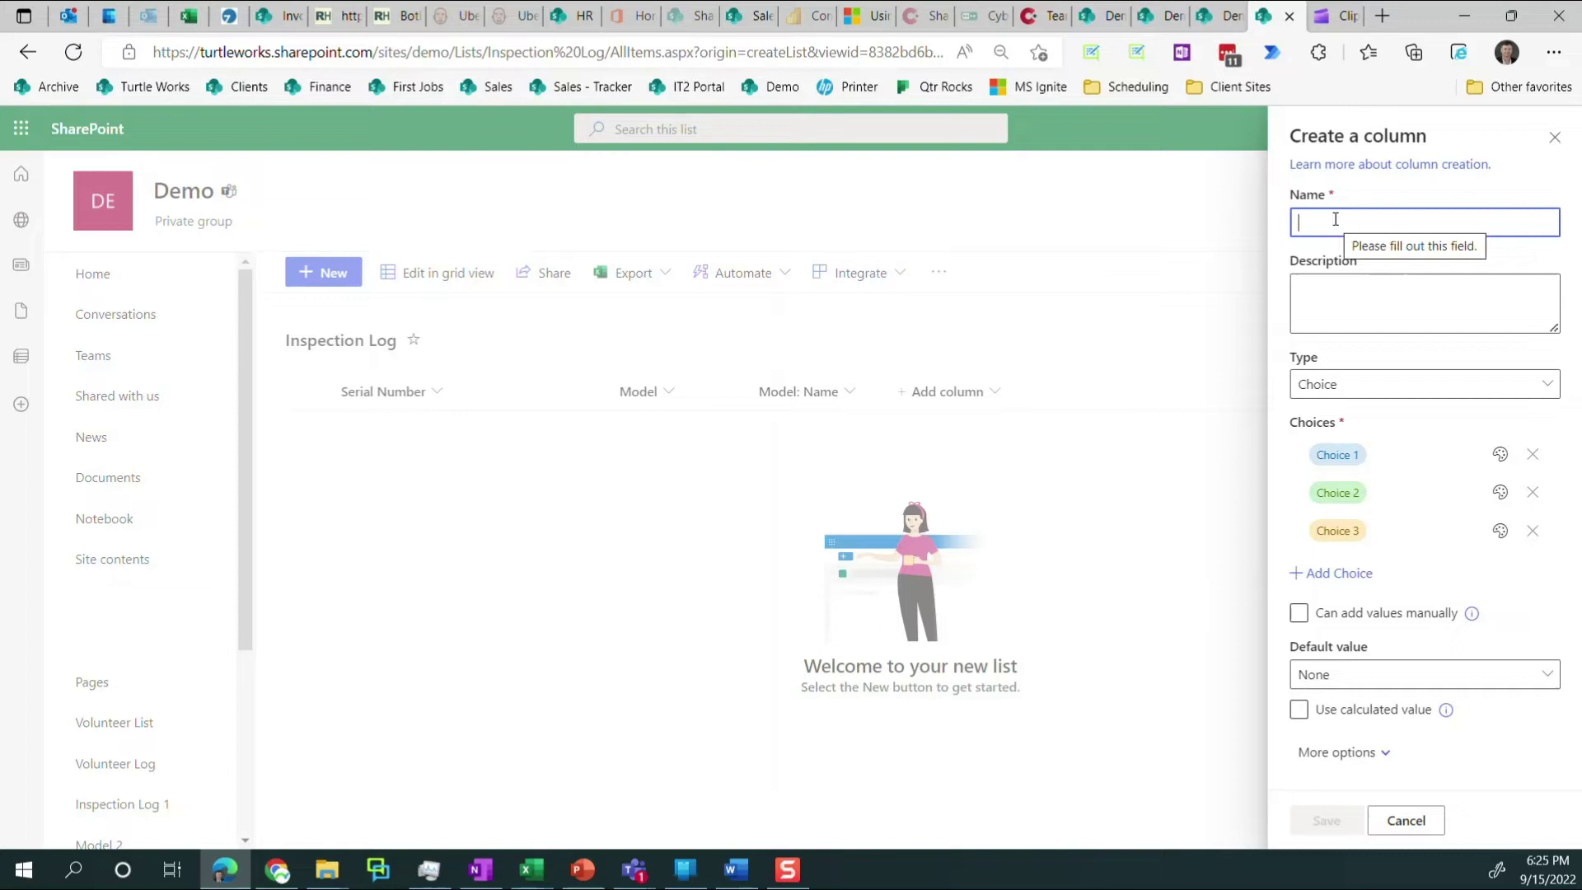
{"action": "type", "text": "Inspec"}
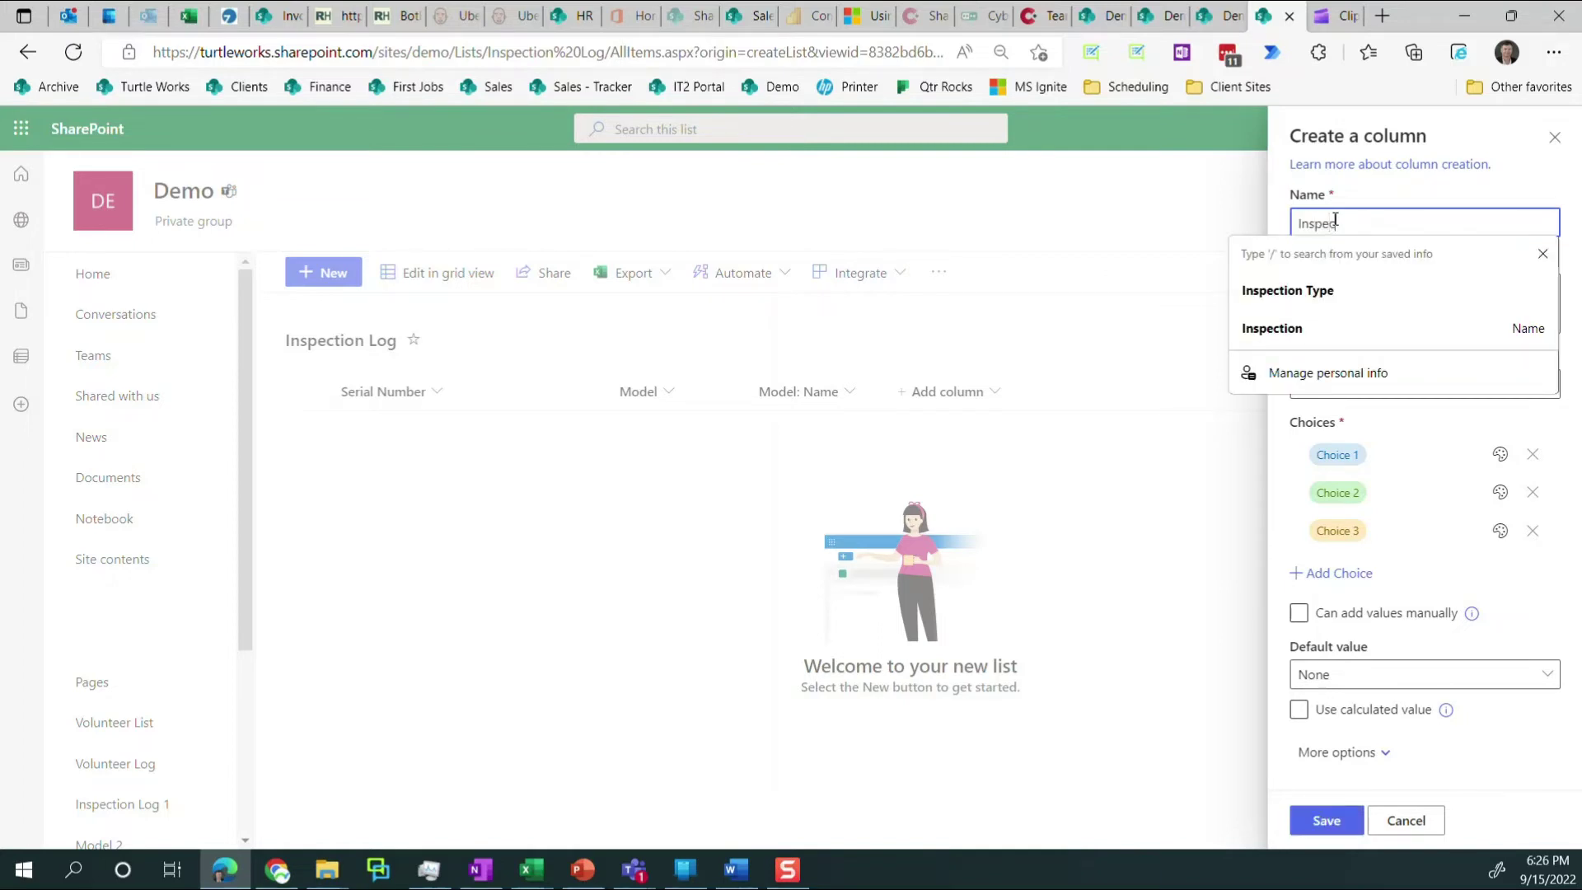
{"action": "type", "text": "tion Type"}
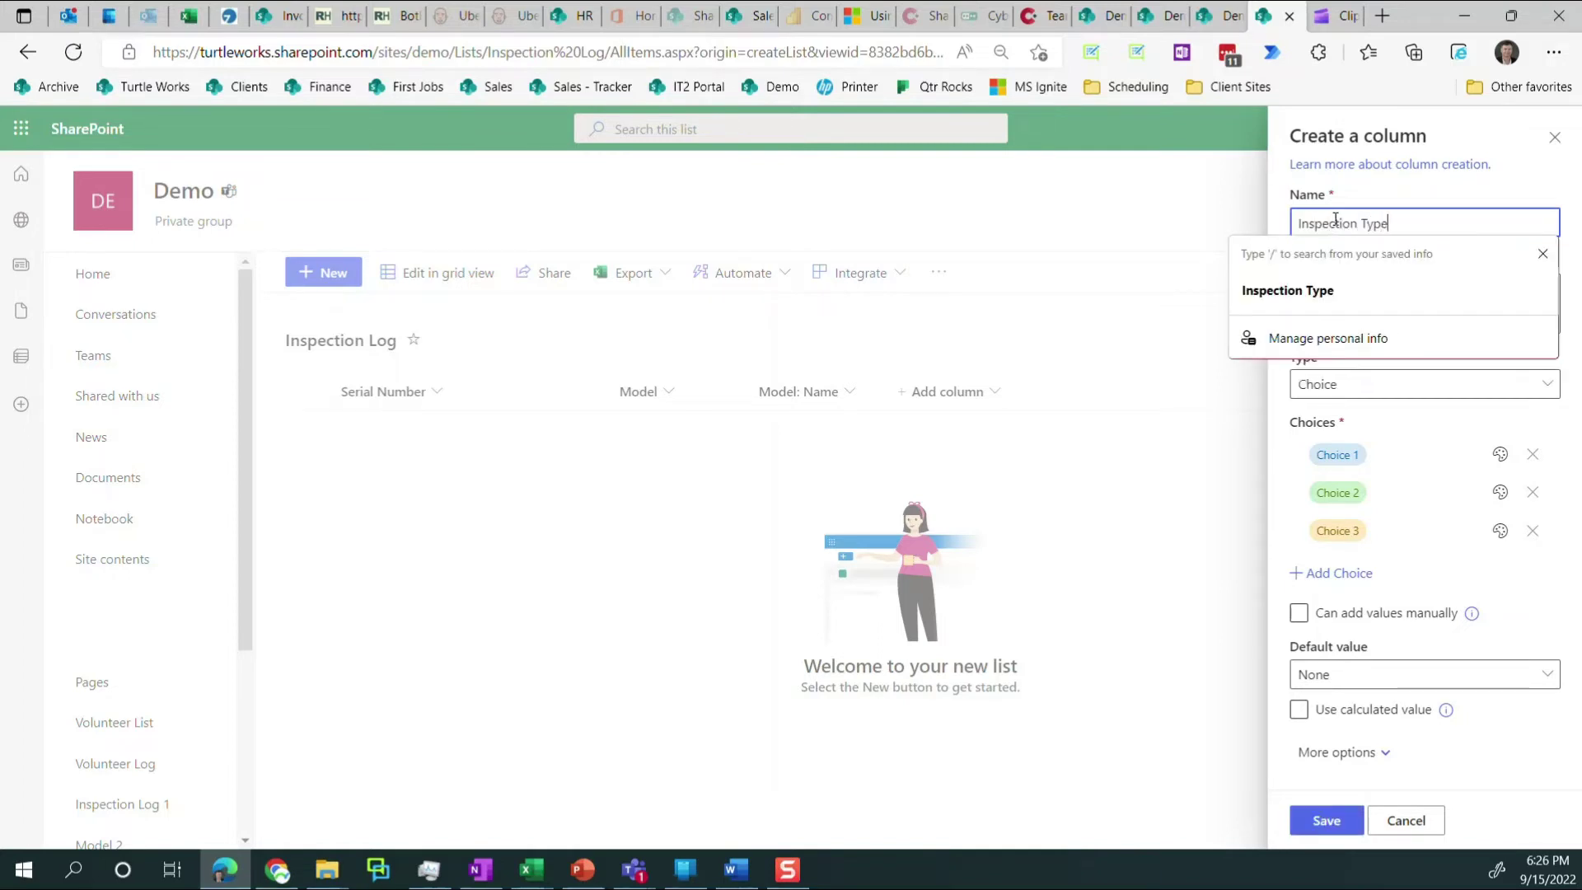
{"action": "key", "text": "Tab"}
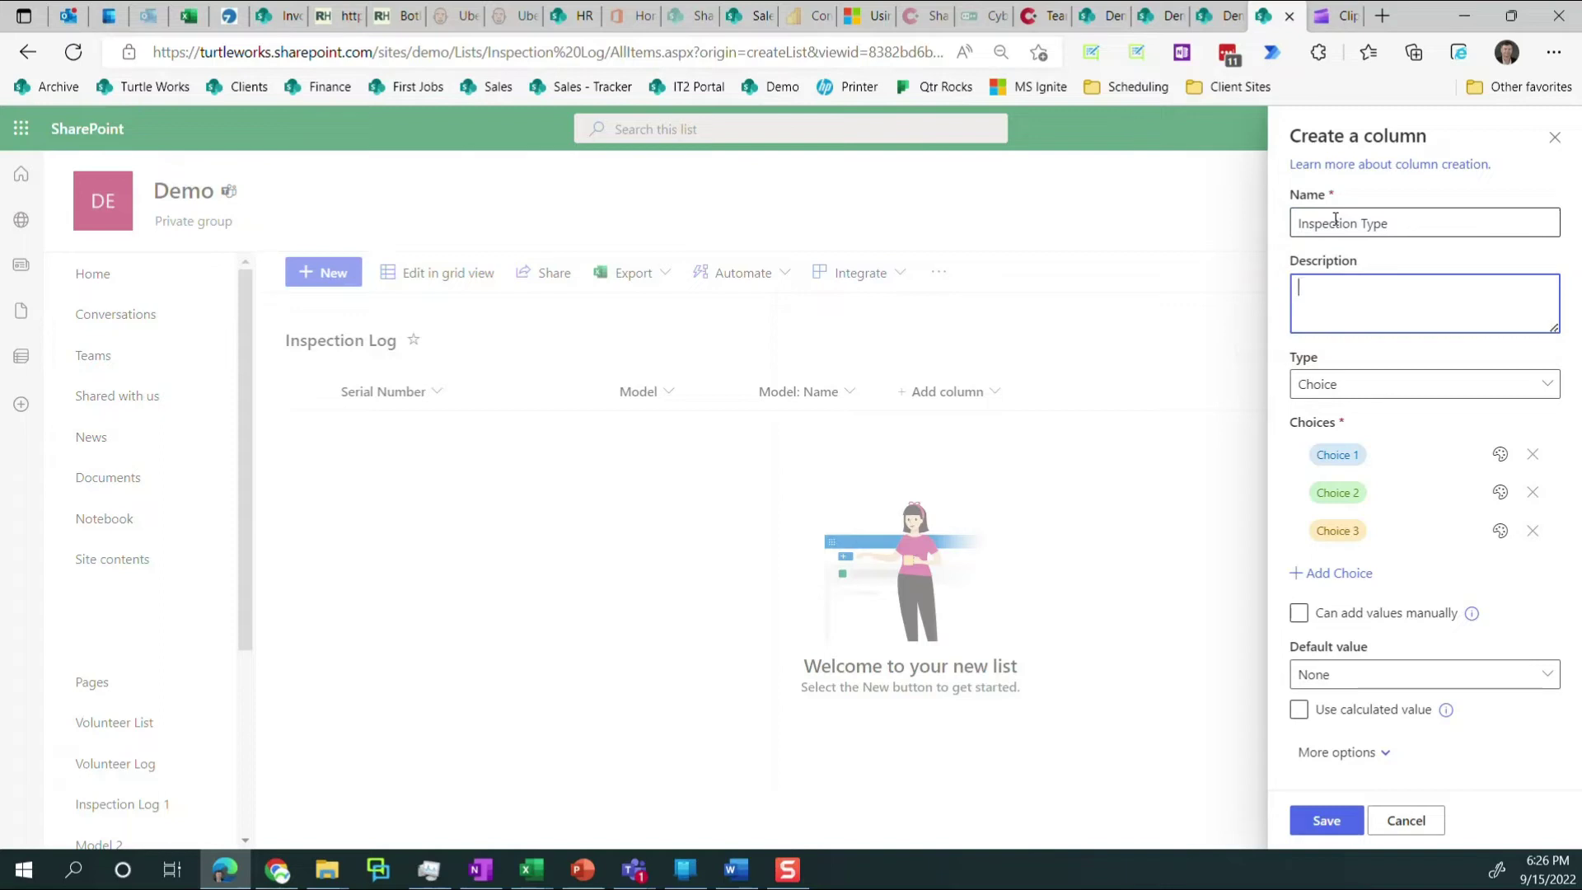
{"action": "left_click", "coordinate": [1338, 454]}
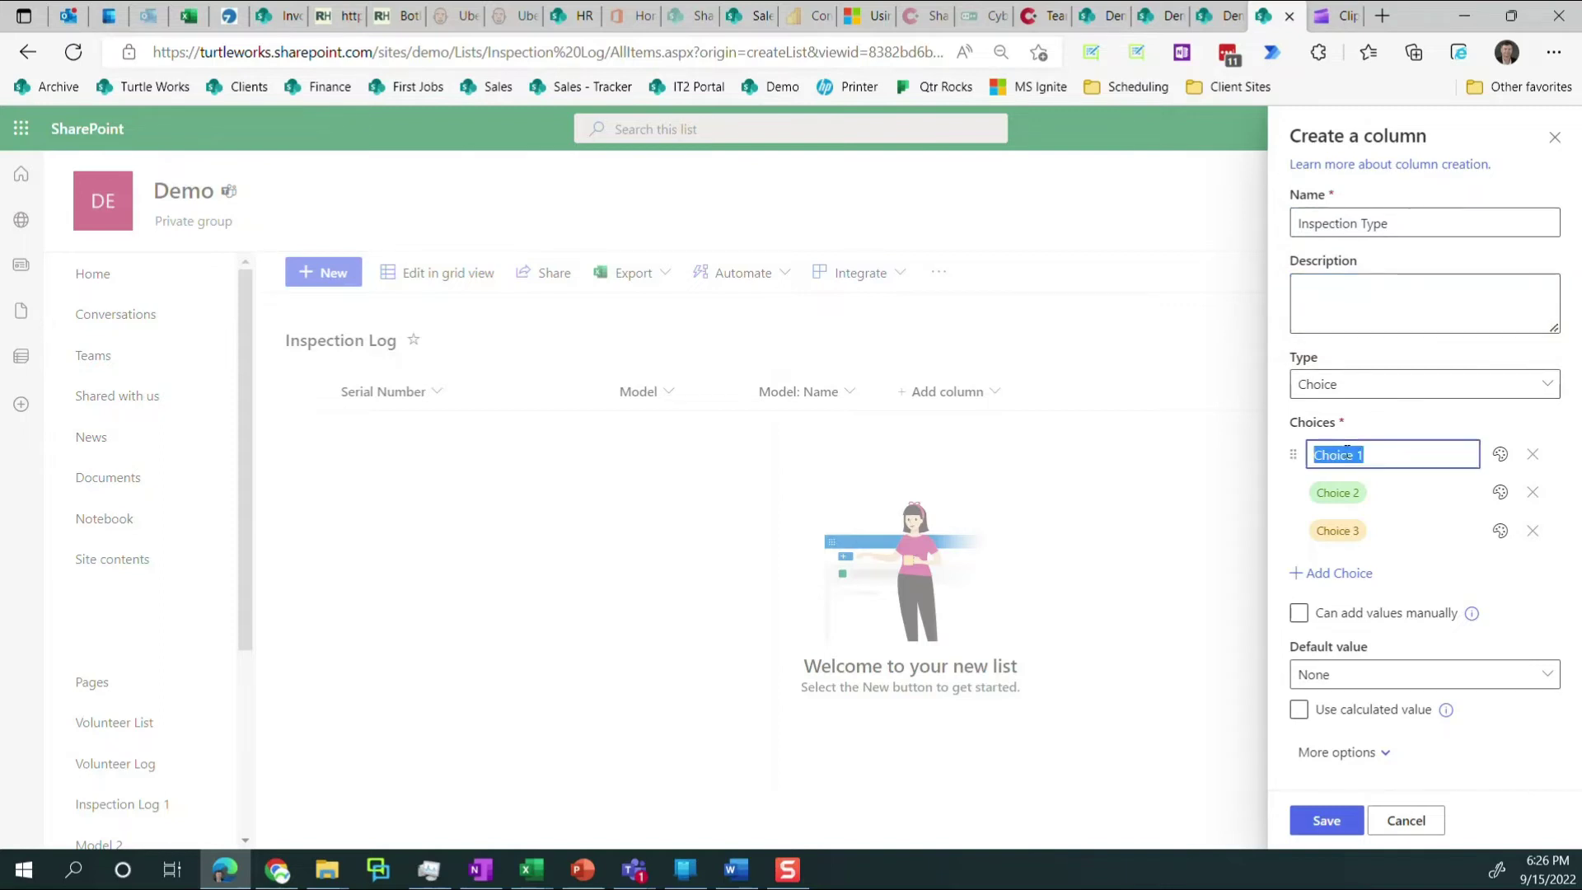
{"action": "type", "text": "Unit"}
{"action": "key", "text": "Return"}
{"action": "type", "text": "Batc"}
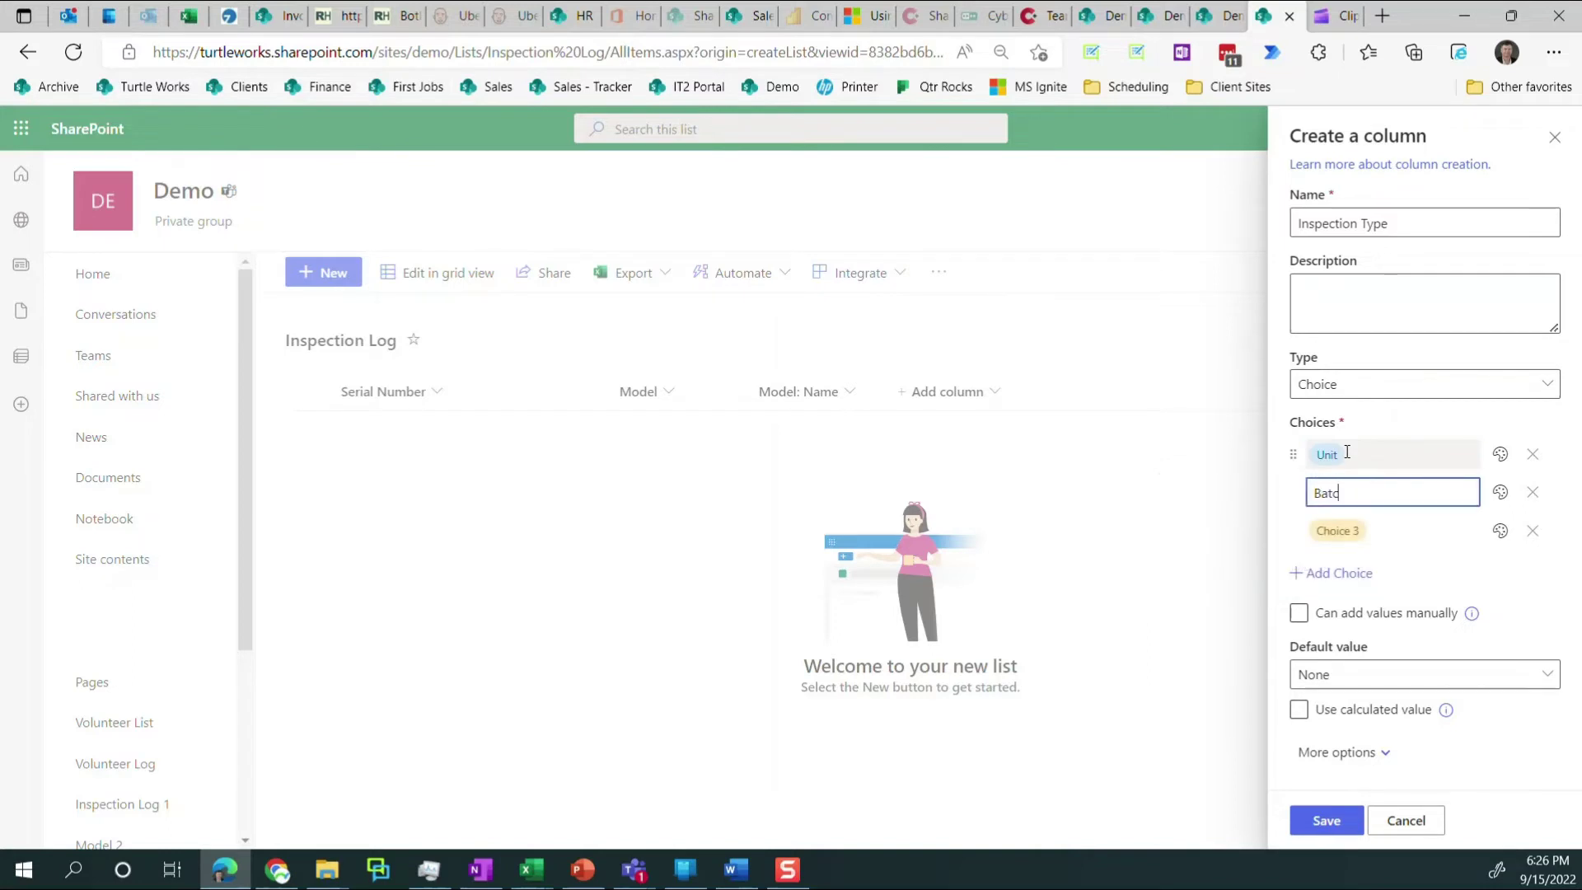
{"action": "type", "text": "h"}
{"action": "key", "text": "Return"}
{"action": "type", "text": "Daily"}
{"action": "key", "text": "Return"}
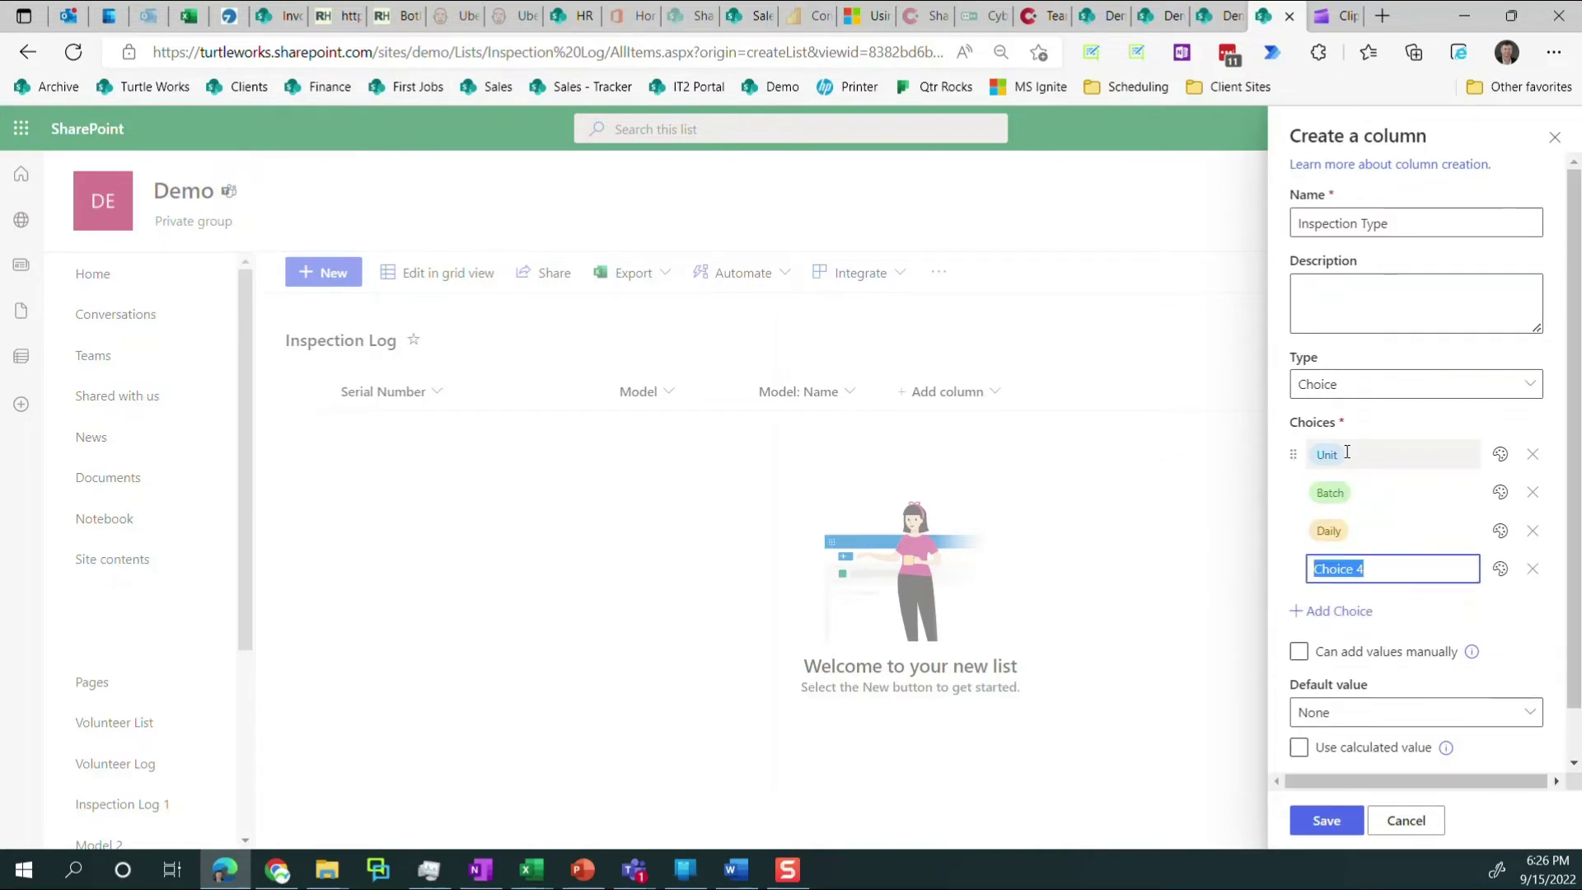
{"action": "type", "text": "Weekly"}
{"action": "left_click", "coordinate": [1383, 655]}
Set the Inspection Type default value to Unit and save the column.
{"action": "scroll", "coordinate": [1383, 659], "scroll_direction": "down", "scroll_amount": 1}
{"action": "left_click", "coordinate": [1381, 657]}
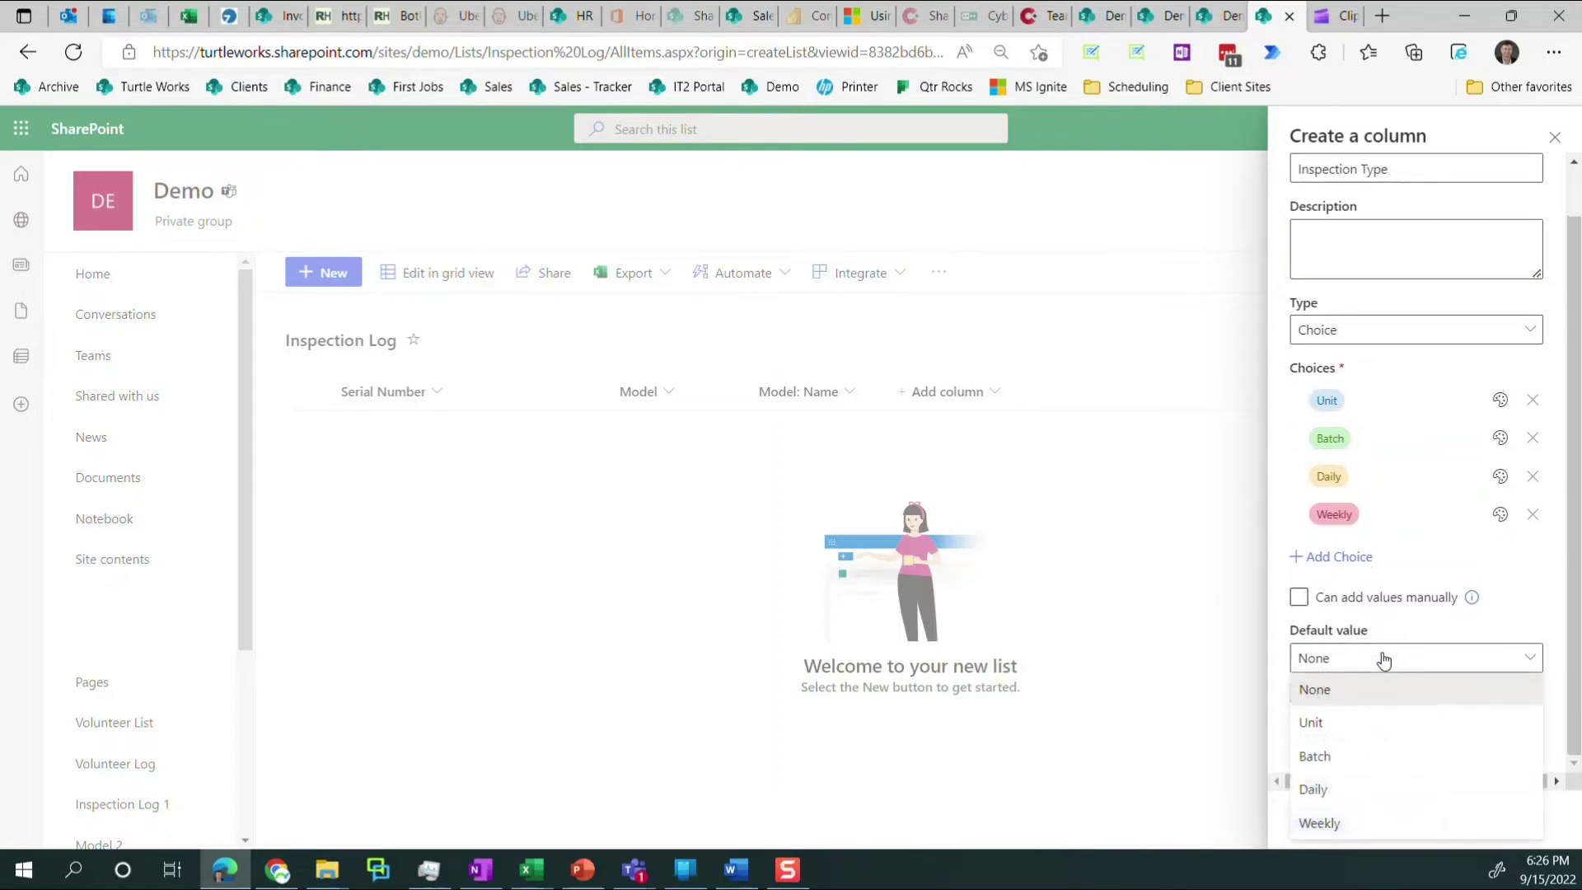
{"action": "left_click", "coordinate": [1336, 727]}
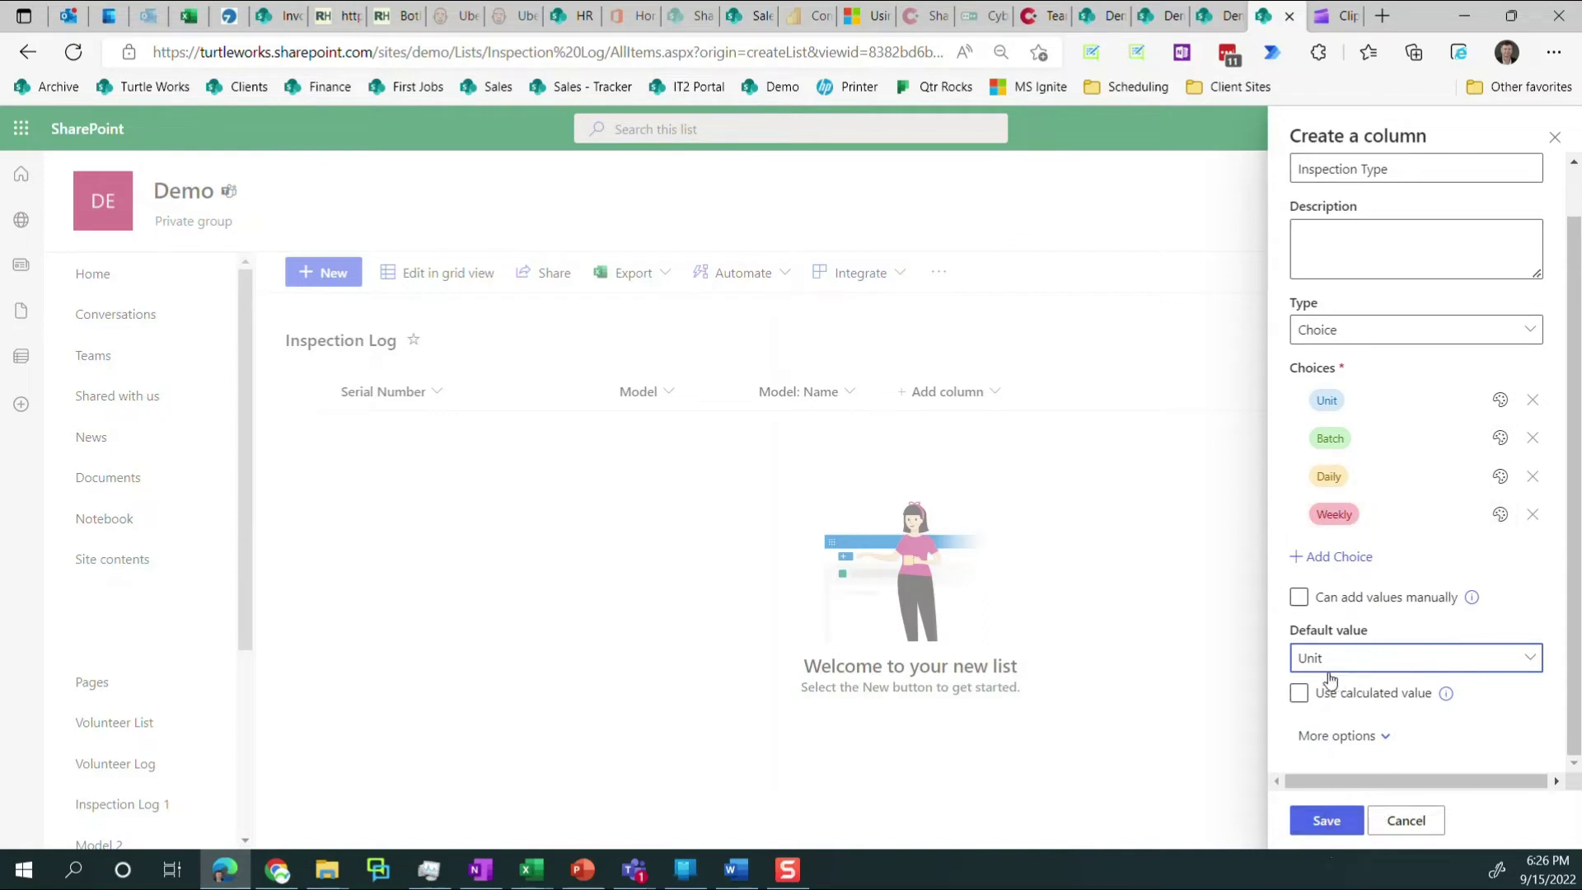
{"action": "left_click", "coordinate": [1318, 820]}
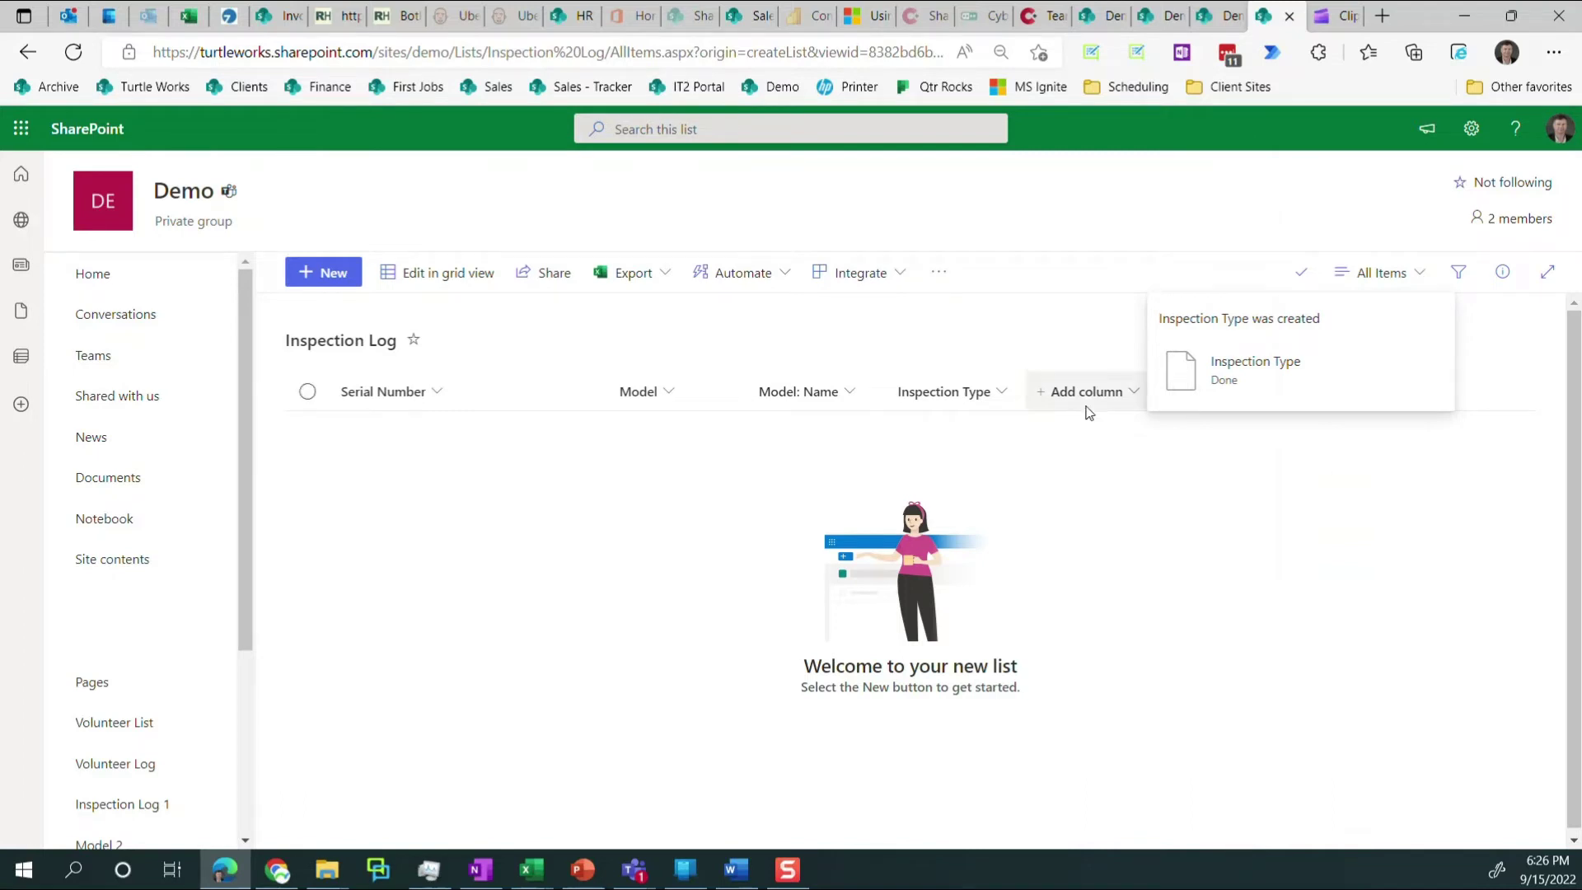
Add a Number column named 'Measure 1', then start a new Yes/No column.
{"action": "left_click", "coordinate": [1136, 397]}
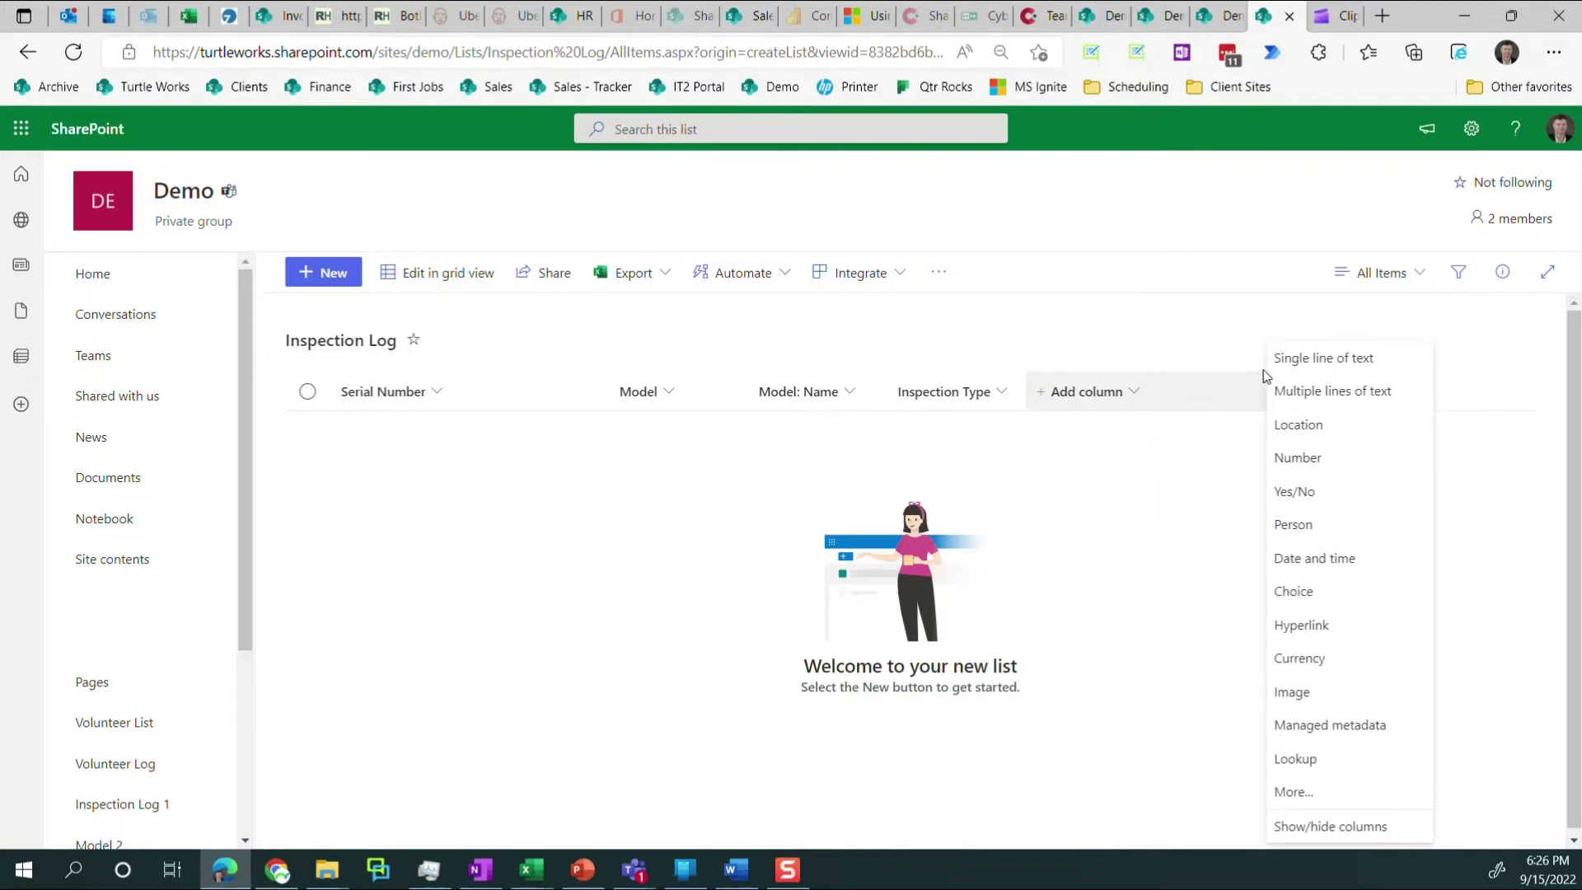
{"action": "left_click", "coordinate": [1300, 457]}
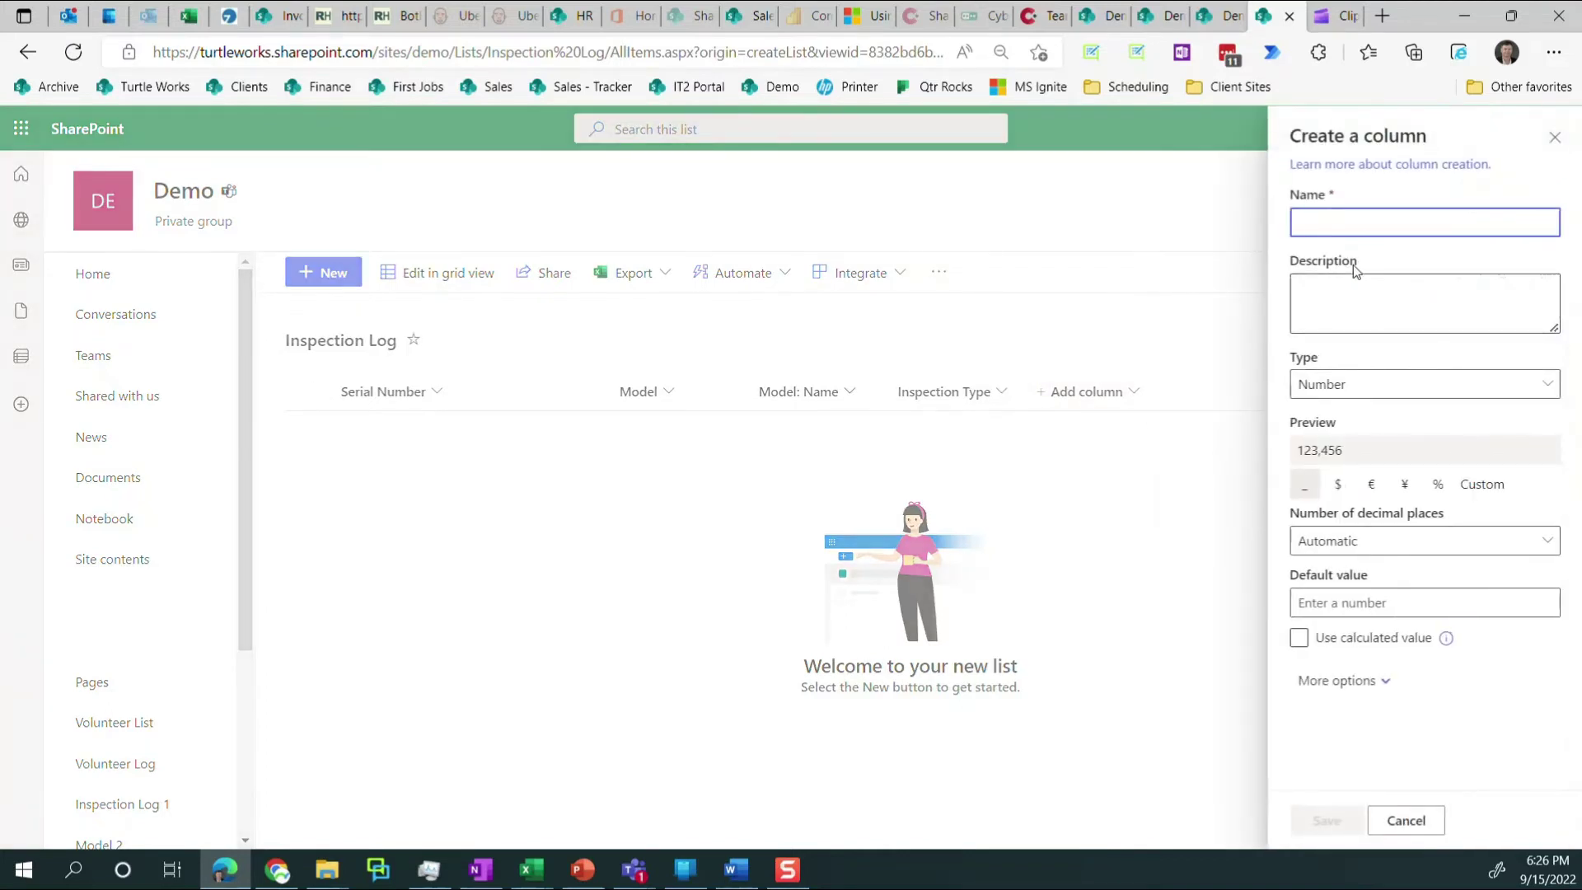
{"action": "type", "text": "Measure 1"}
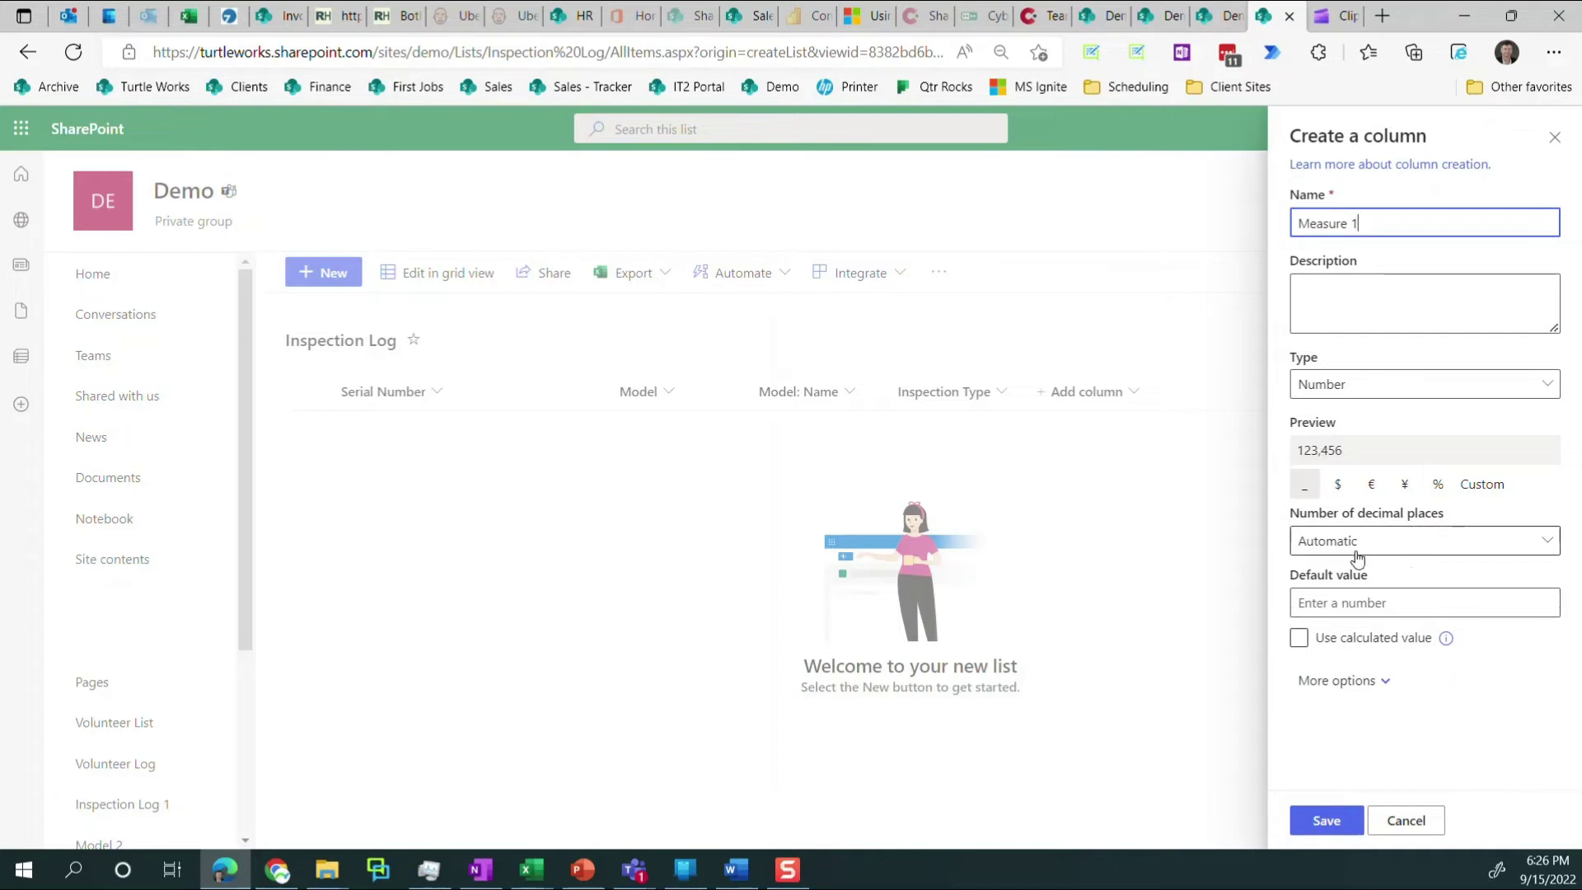
{"action": "left_click", "coordinate": [1328, 820]}
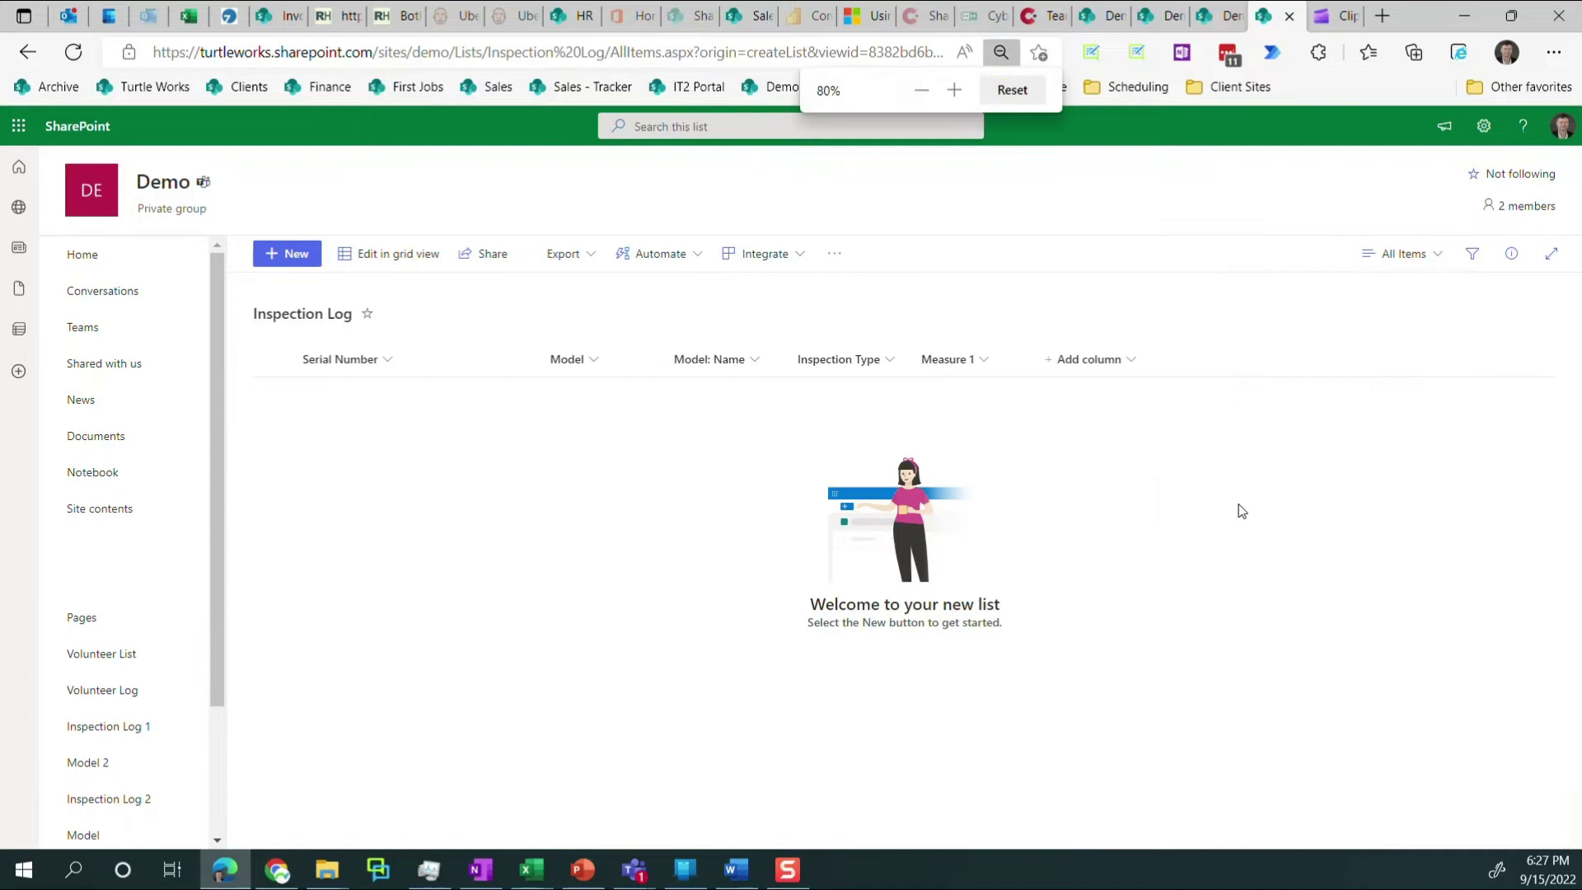
{"action": "left_click", "coordinate": [1134, 360]}
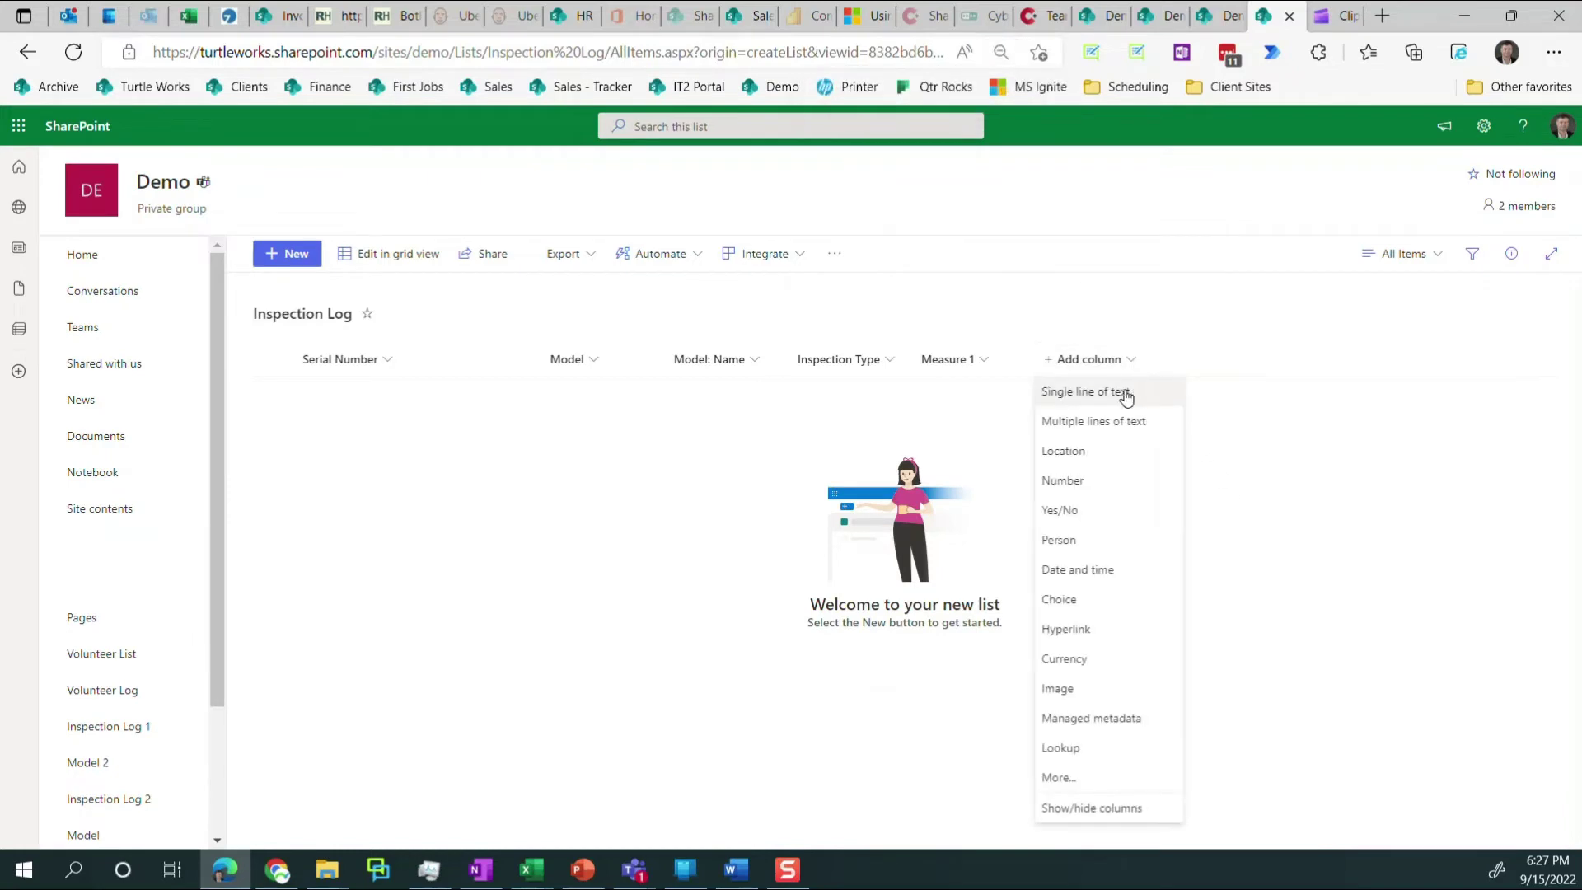
{"action": "left_click", "coordinate": [1087, 509]}
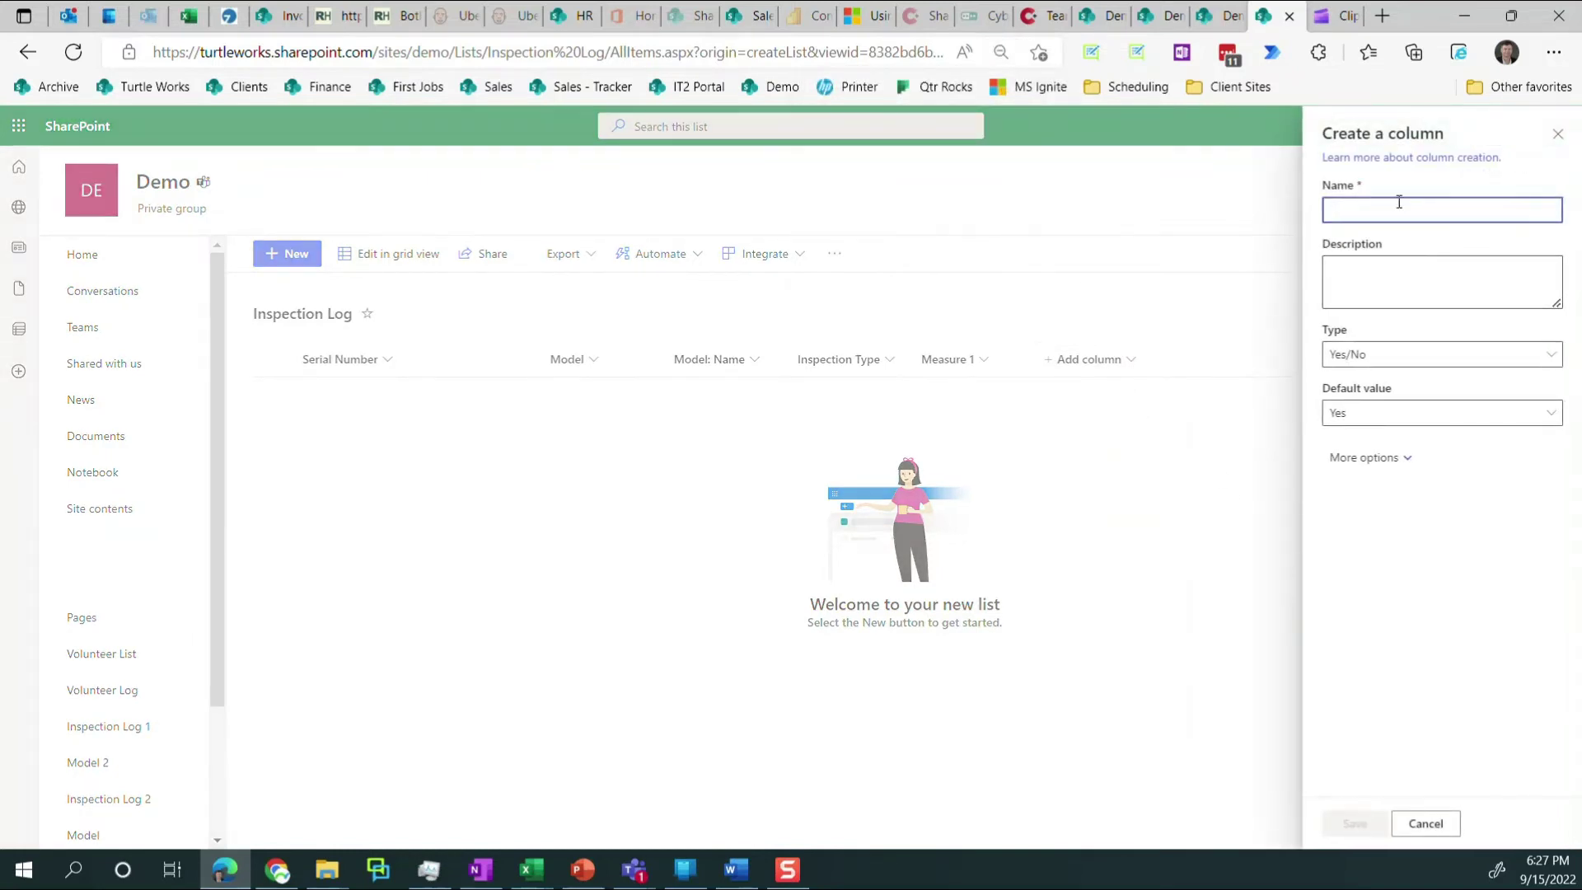
Name the Yes/No column 'Rejected', set its default value to No, and save.
{"action": "left_click", "coordinate": [1391, 209]}
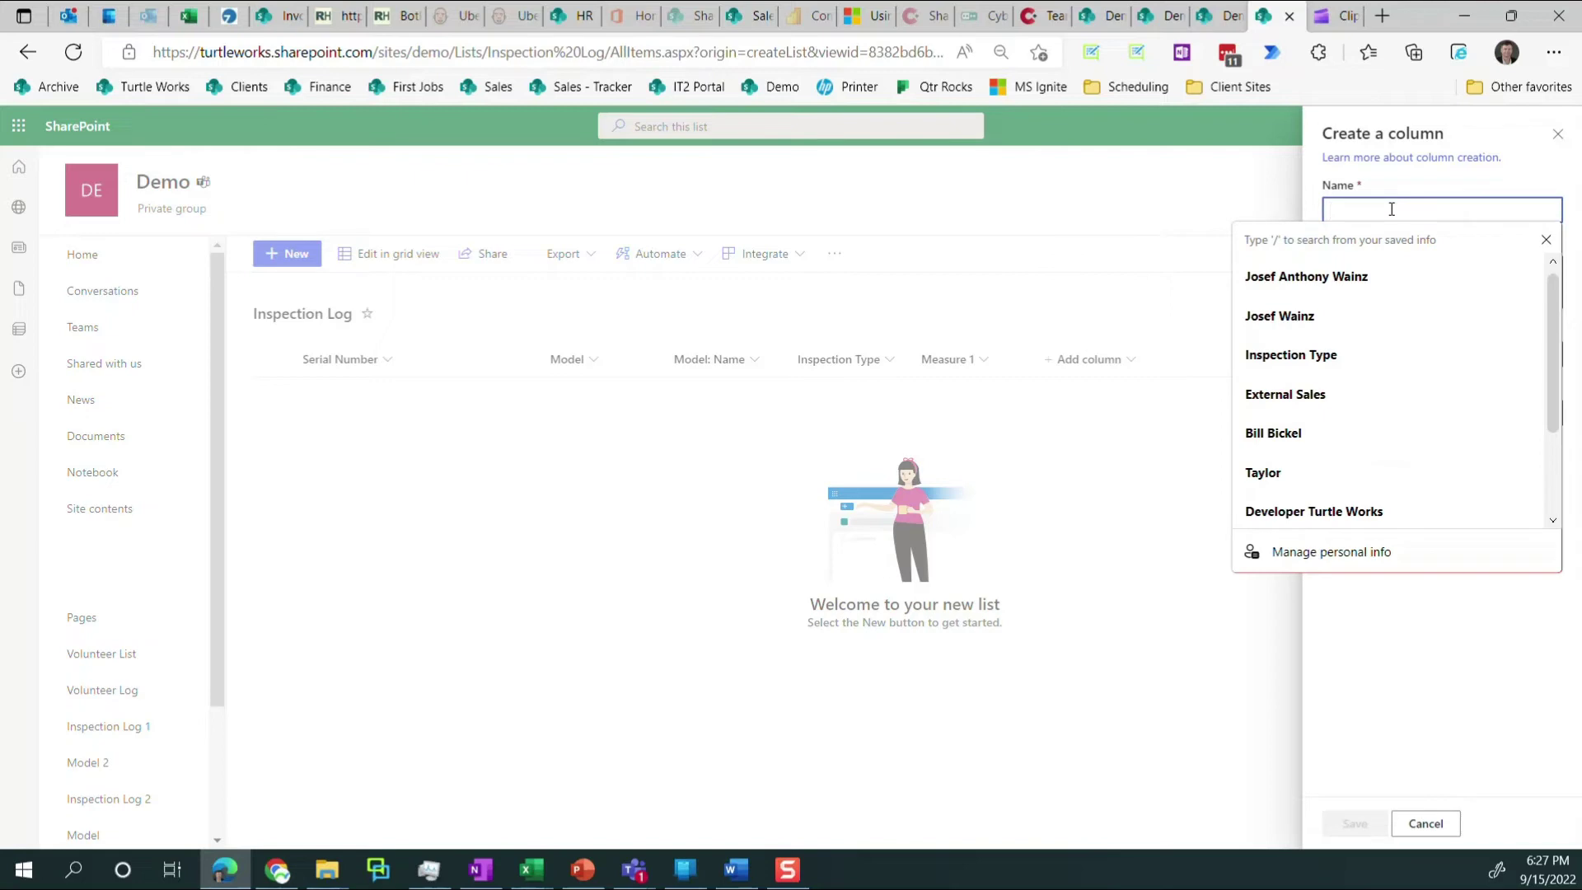
{"action": "type", "text": "Rejected"}
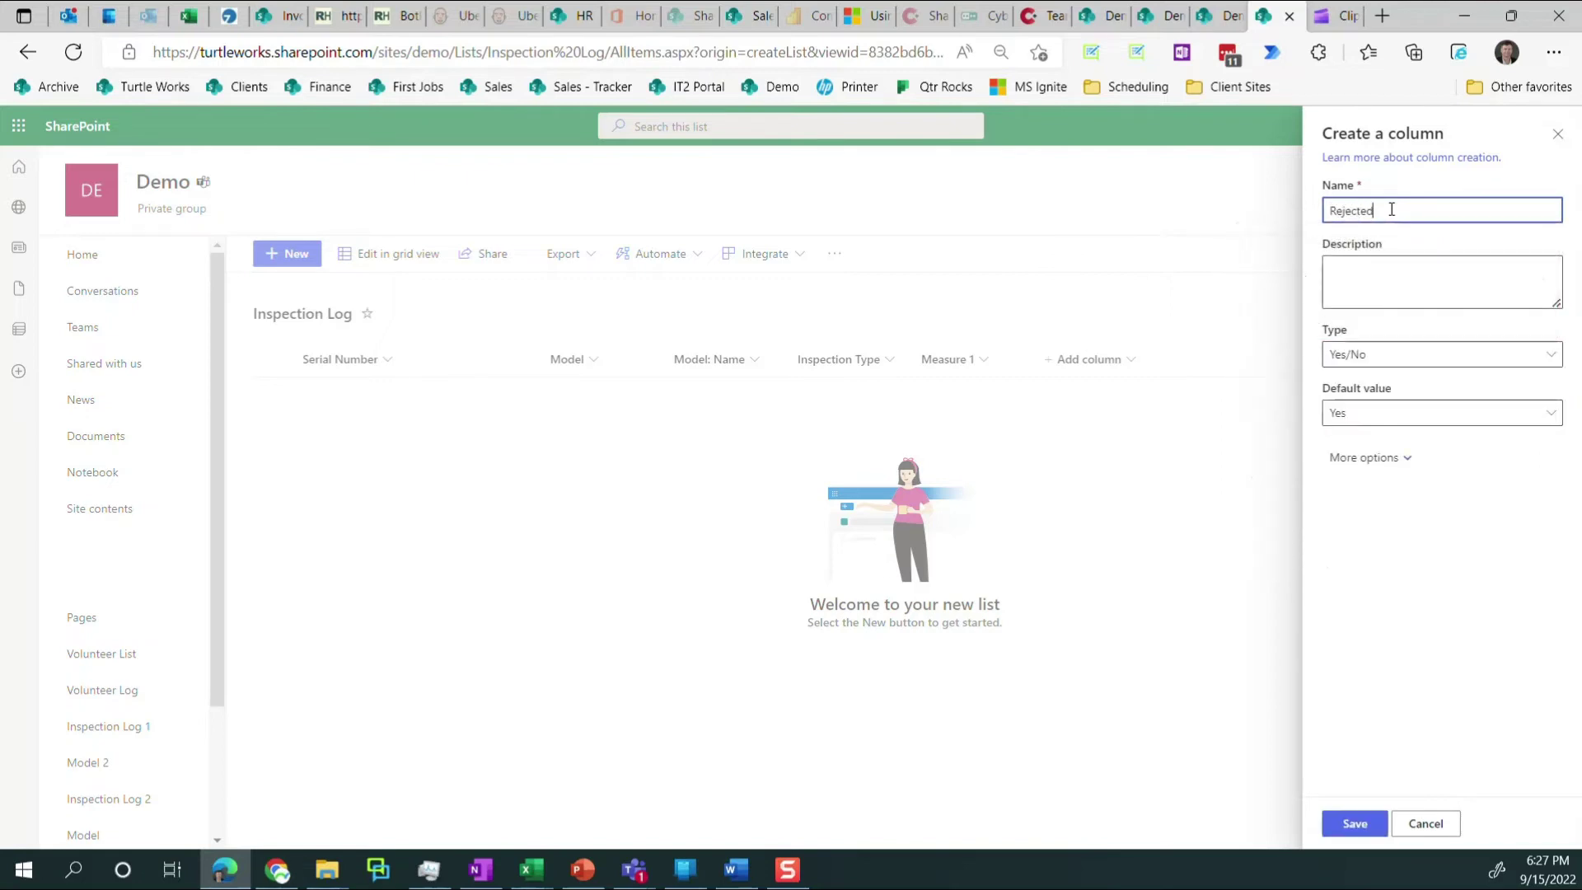
{"action": "left_click", "coordinate": [1370, 283]}
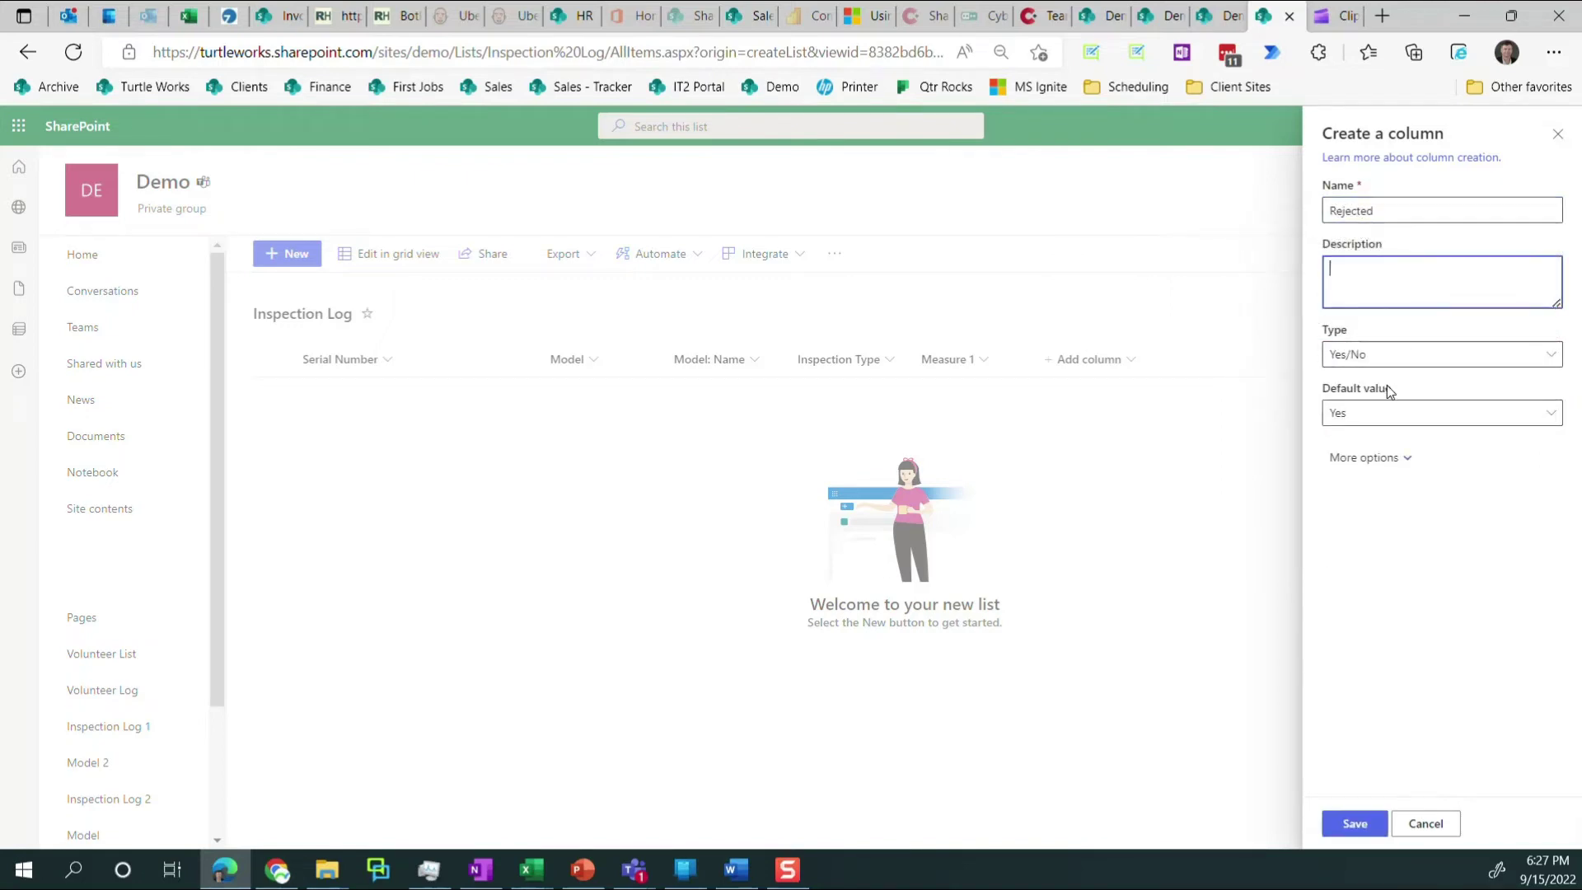
{"action": "left_click", "coordinate": [1387, 420]}
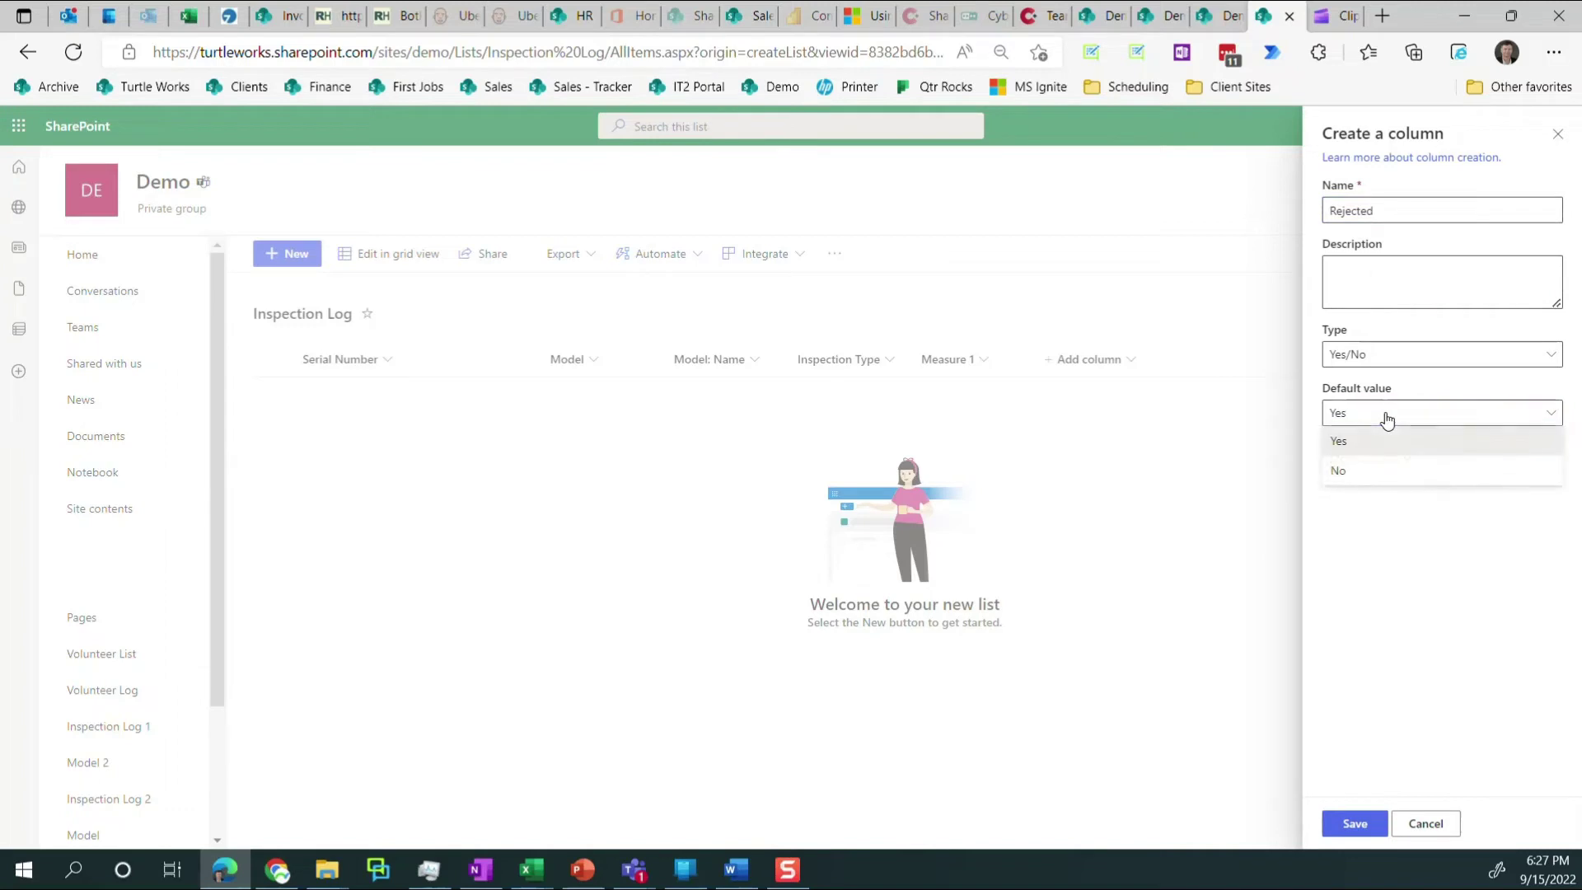
{"action": "left_click", "coordinate": [1362, 475]}
{"action": "left_click", "coordinate": [1380, 590]}
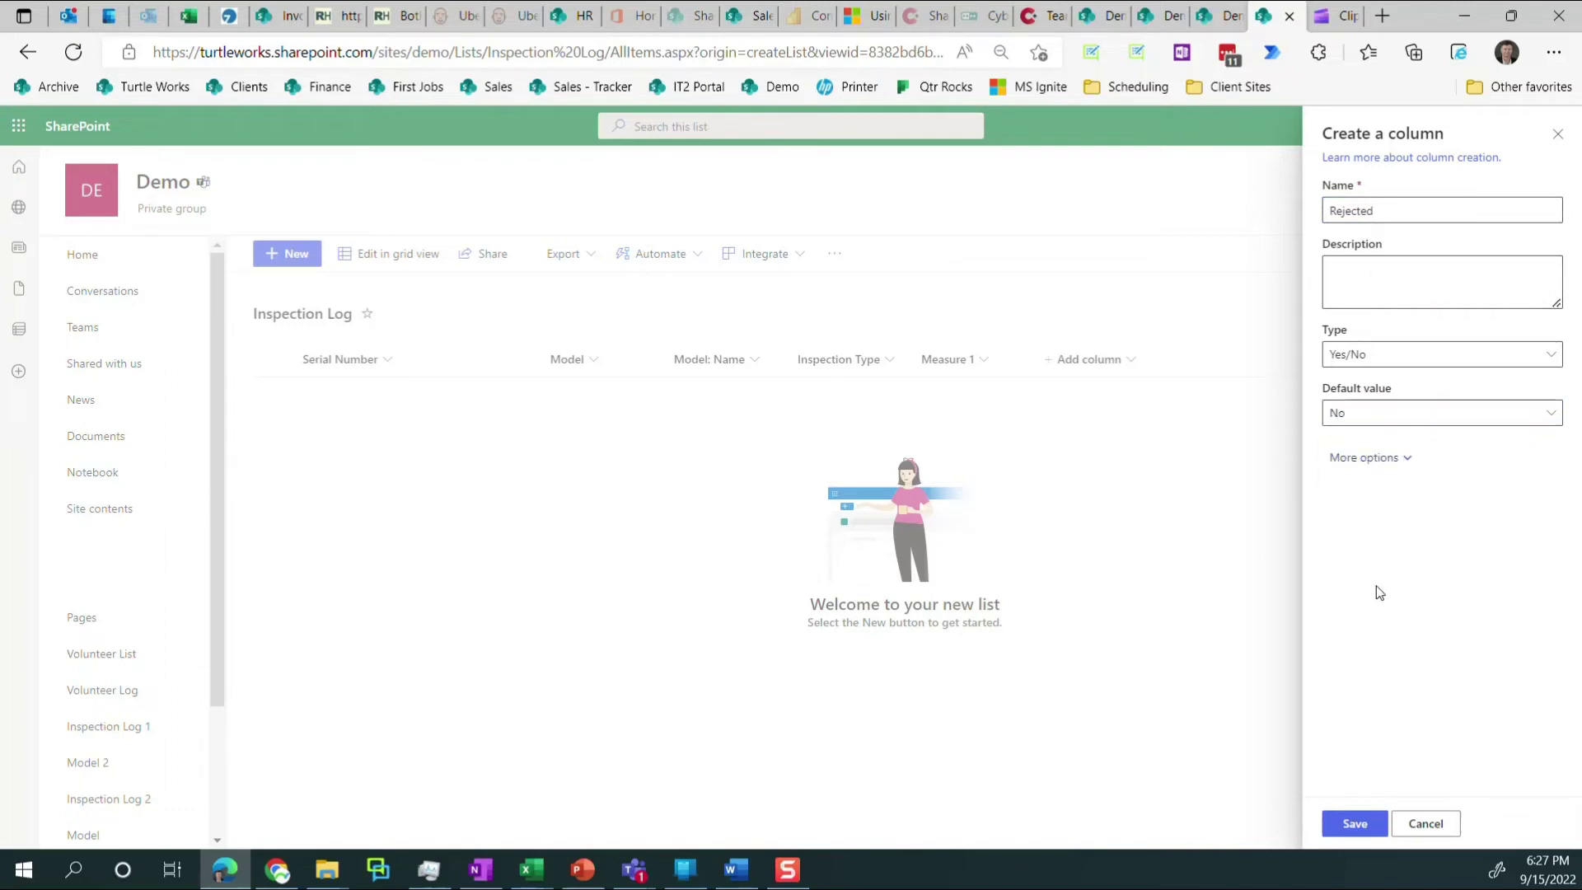
{"action": "left_click", "coordinate": [1354, 823]}
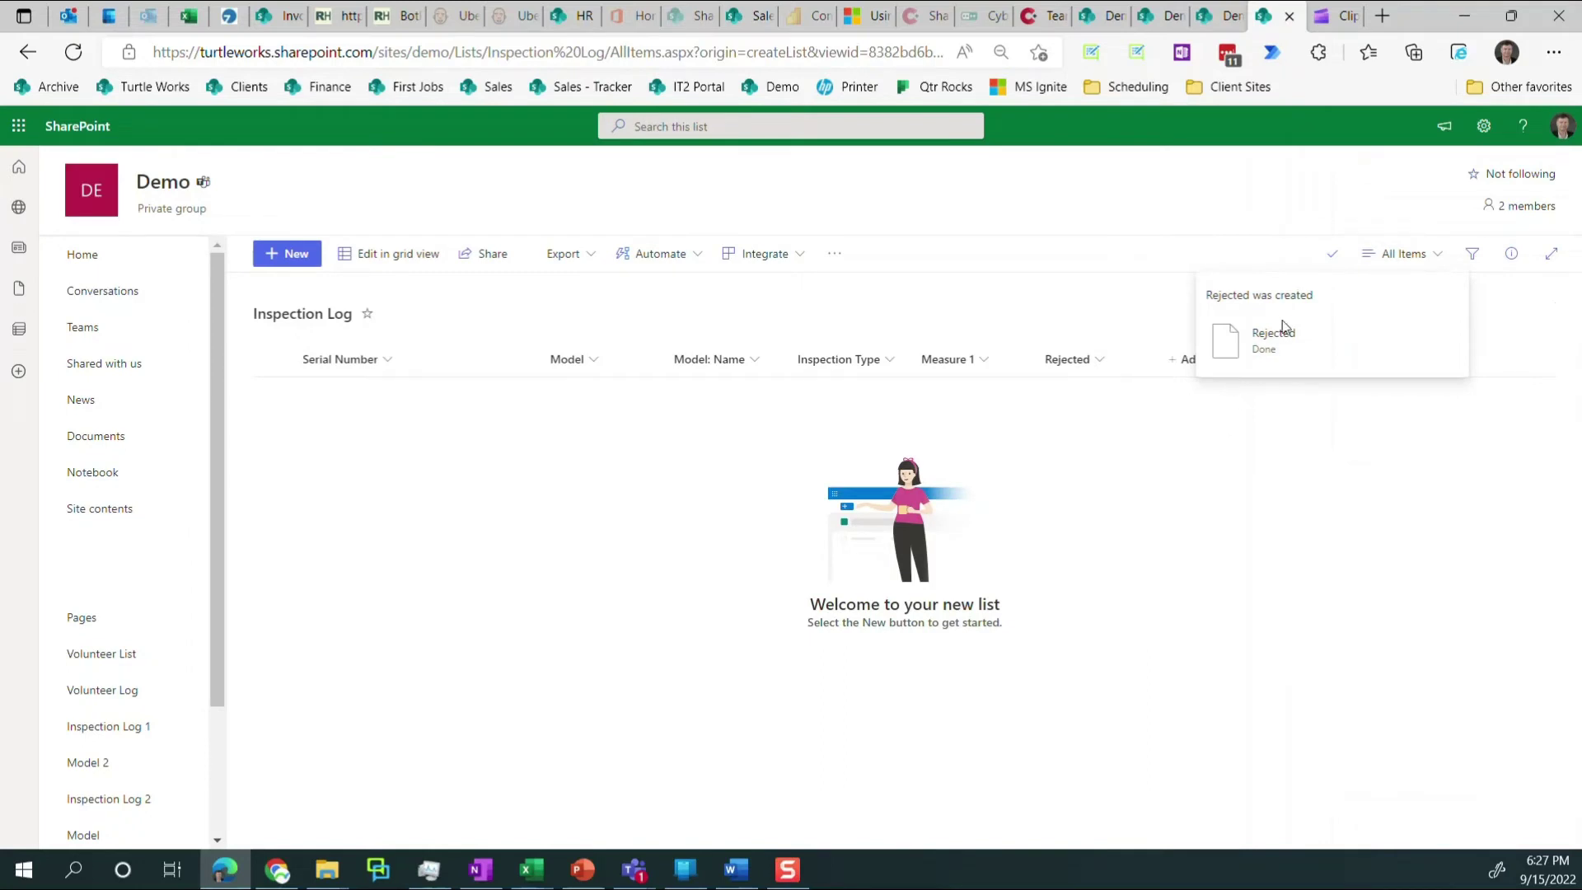
Zoom the browser to 100% so the Inspection Log column headers read clearly.
{"action": "key", "text": "ctrl+plus"}
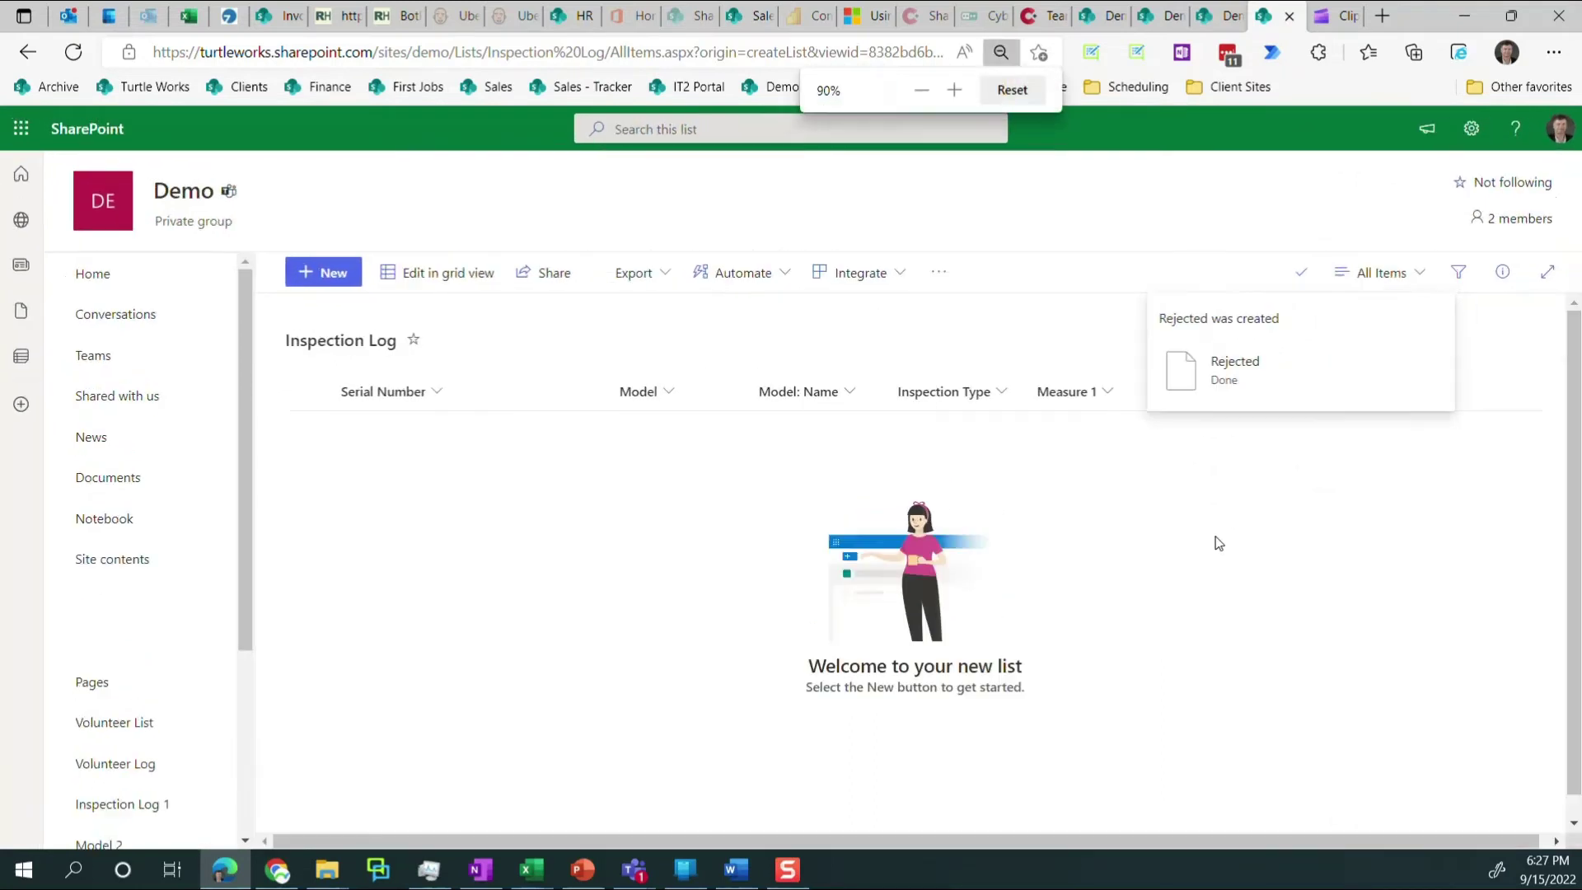
{"action": "key", "text": "ctrl+minus"}
{"action": "key", "text": "ctrl+minus"}
{"action": "key", "text": "ctrl+minus"}
{"action": "key", "text": "ctrl+plus"}
{"action": "key", "text": "ctrl+plus"}
{"action": "key", "text": "ctrl+plus"}
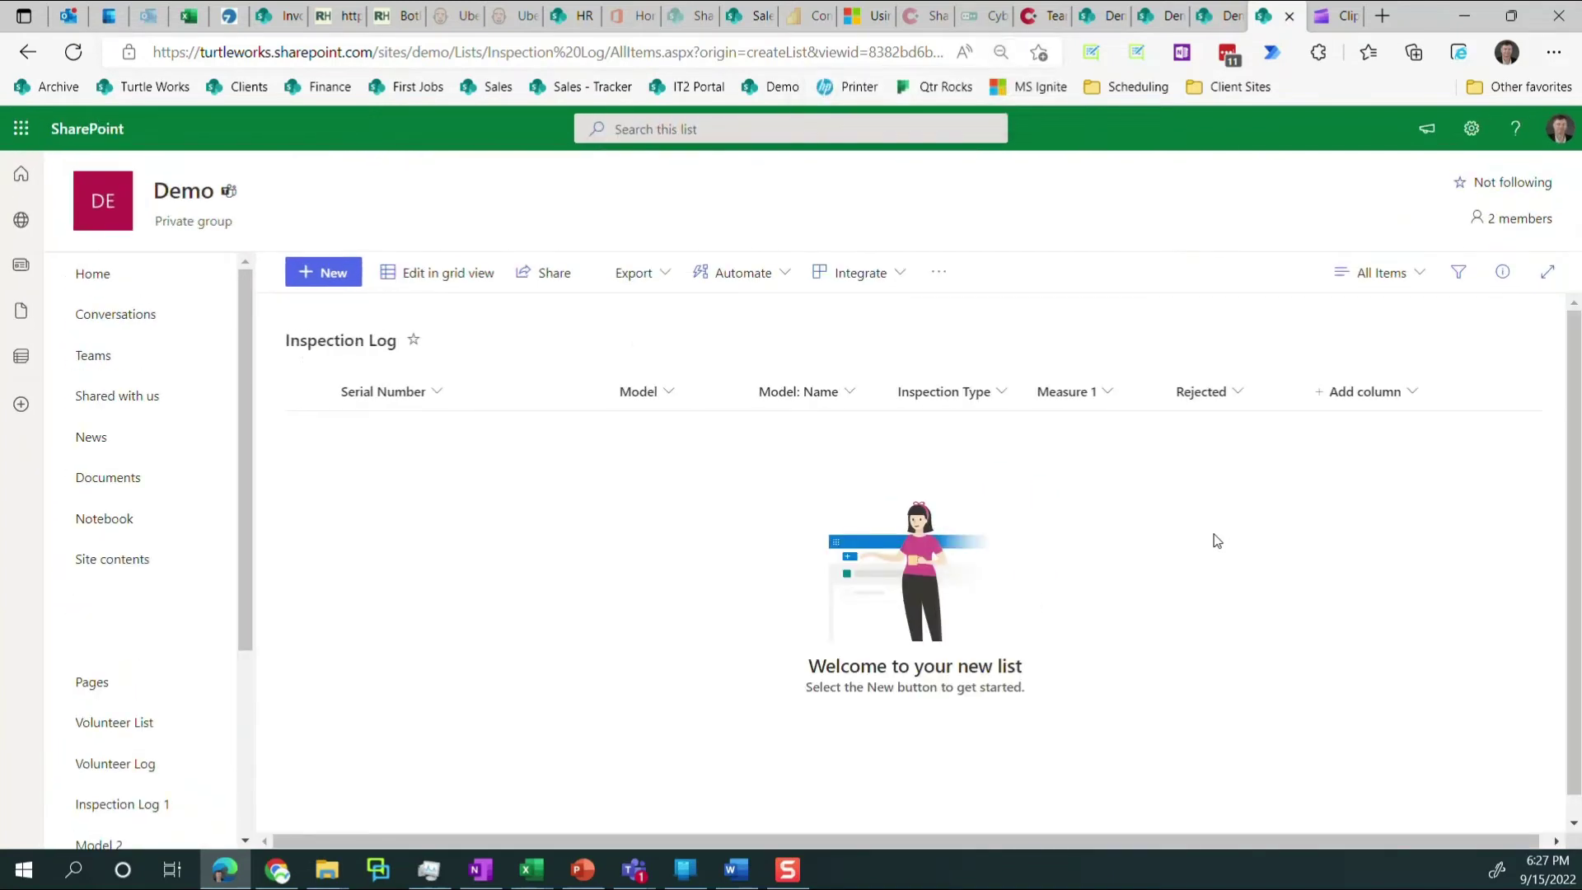
{"action": "key", "text": "ctrl+plus"}
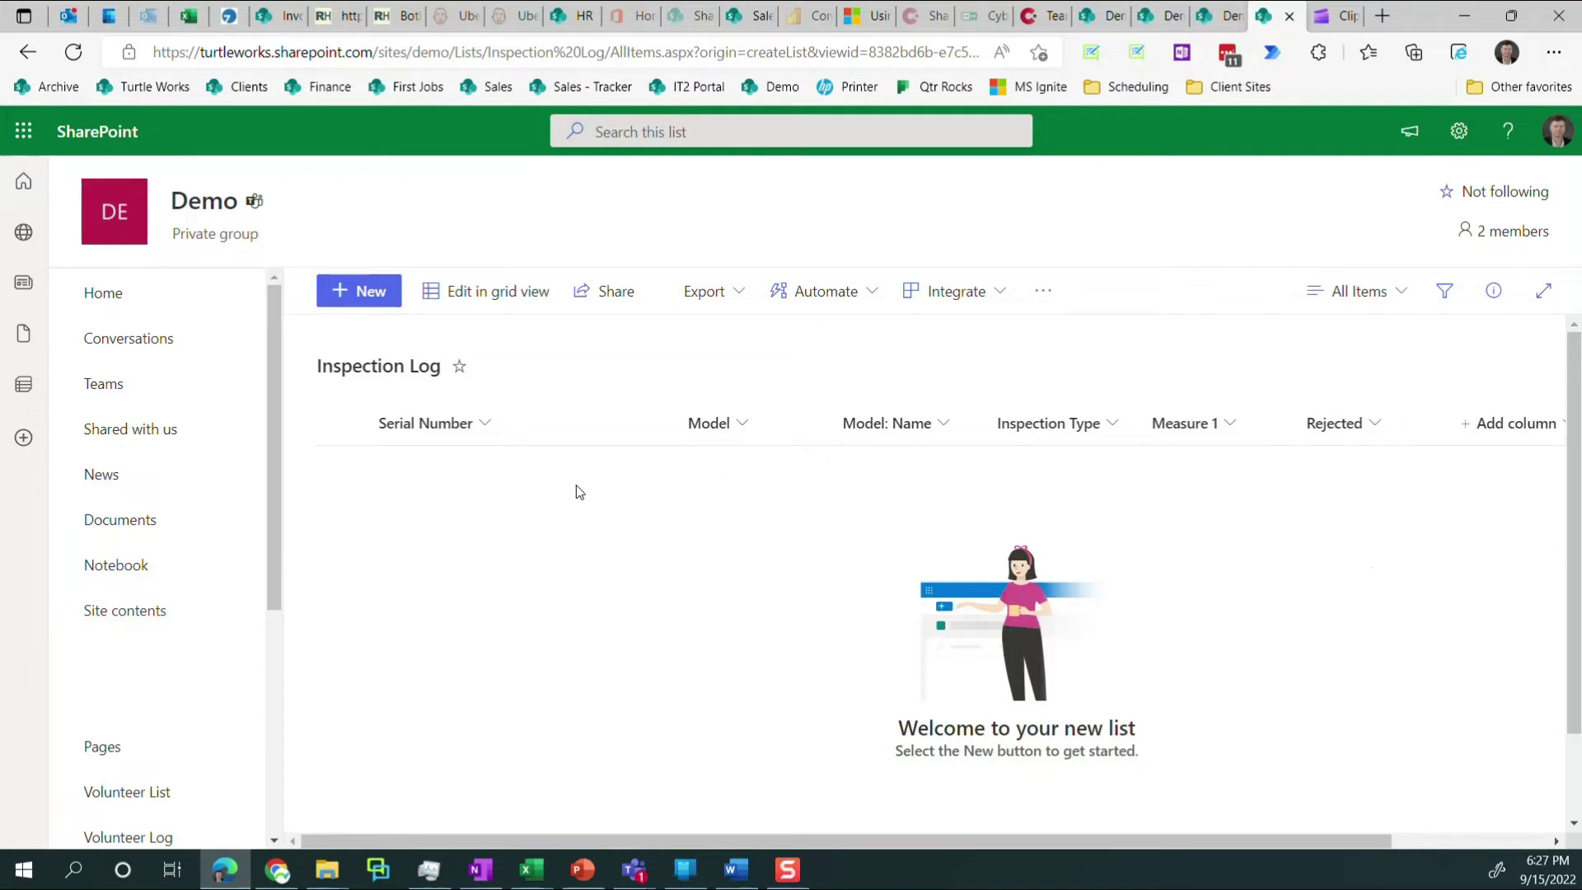
In grid view, enter serial number 987654 with model DK45 and Measure 1 of 5.
{"action": "left_click", "coordinate": [484, 305]}
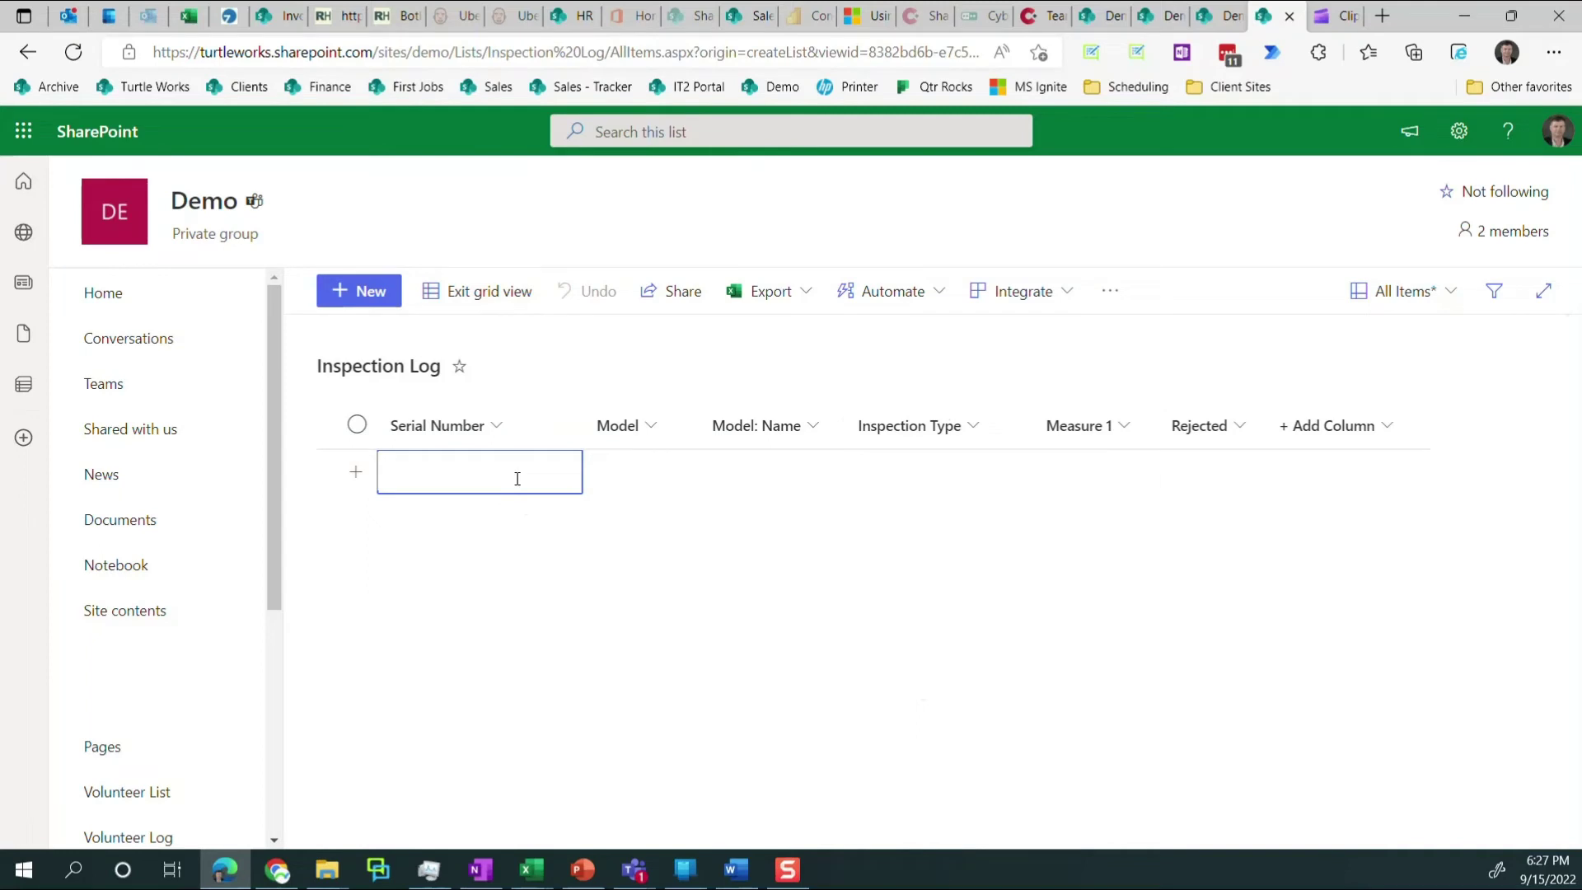
{"action": "type", "text": "987654"}
{"action": "key", "text": "Tab"}
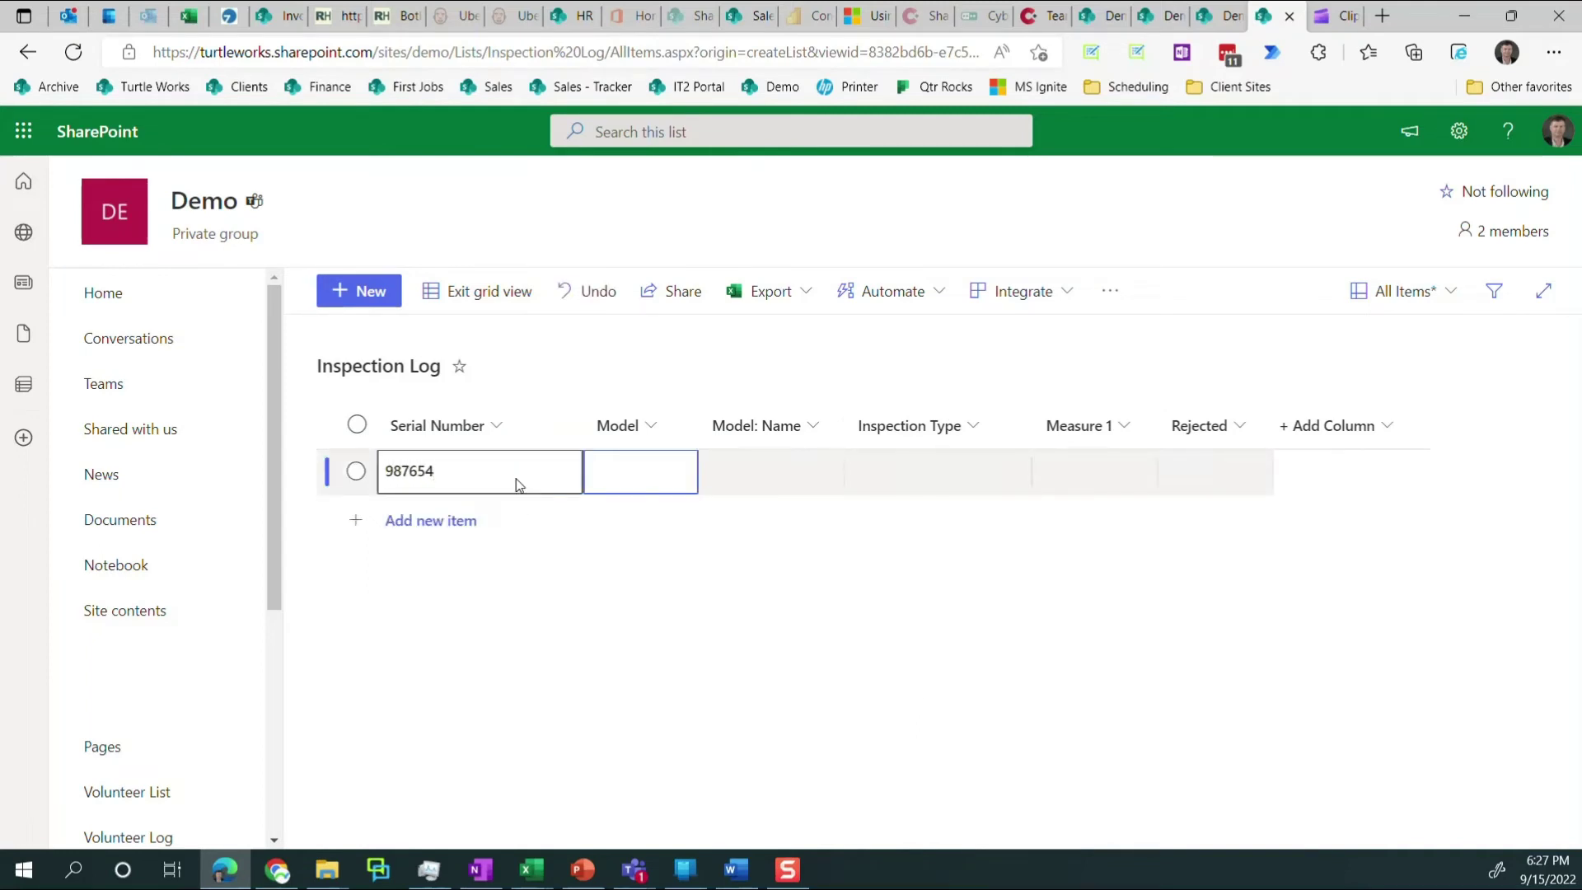
{"action": "type", "text": "D"}
{"action": "key", "text": "Down"}
{"action": "key", "text": "Up"}
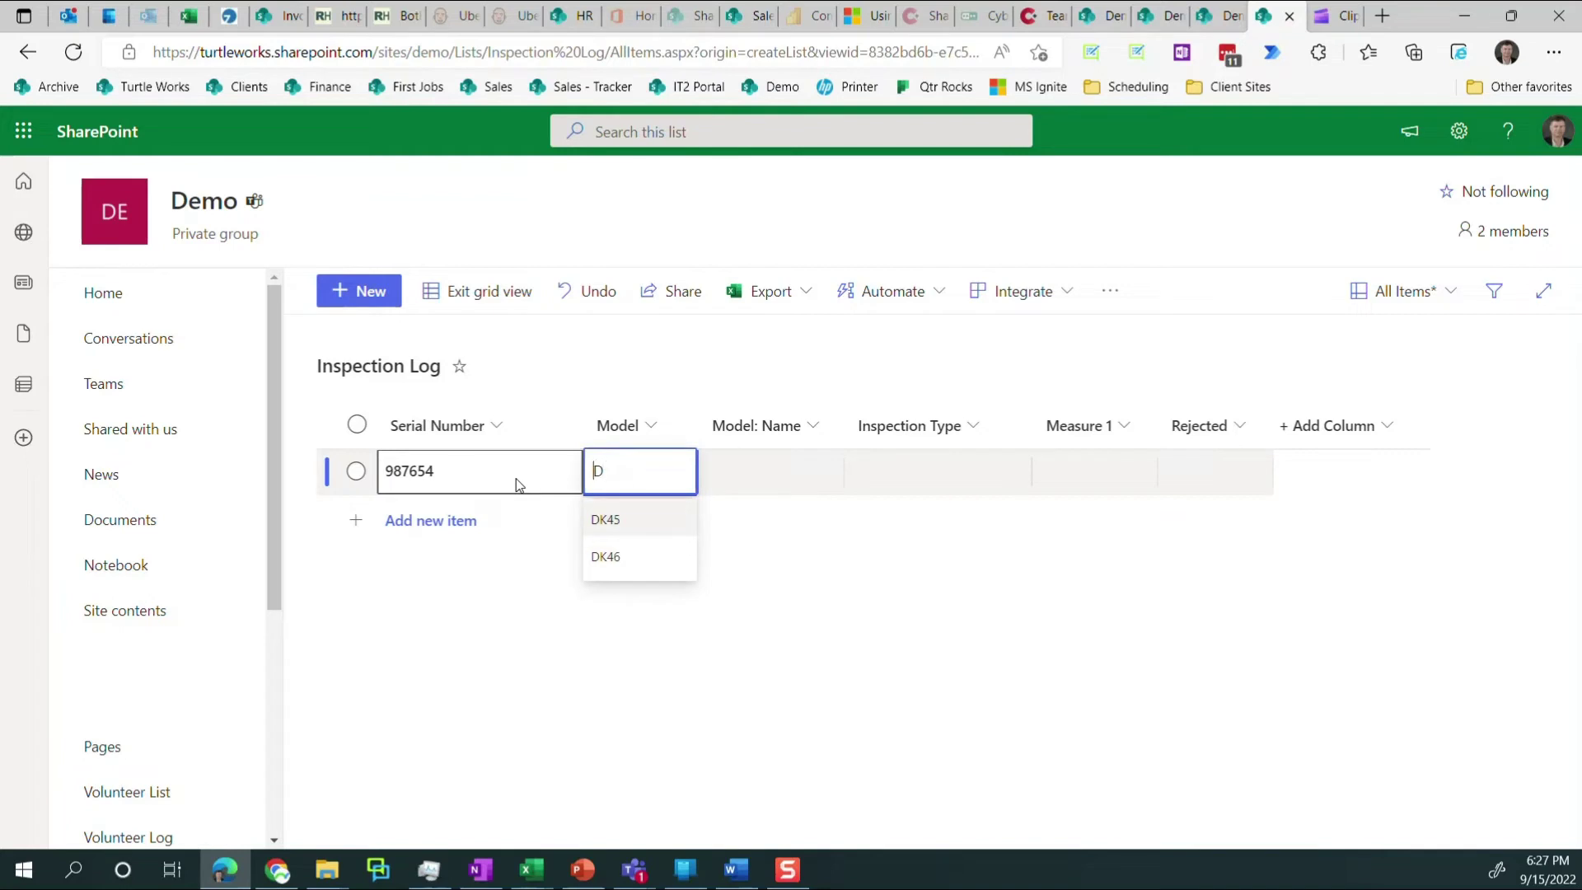
{"action": "key", "text": "Return"}
{"action": "key", "text": "Tab"}
{"action": "key", "text": "Tab"}
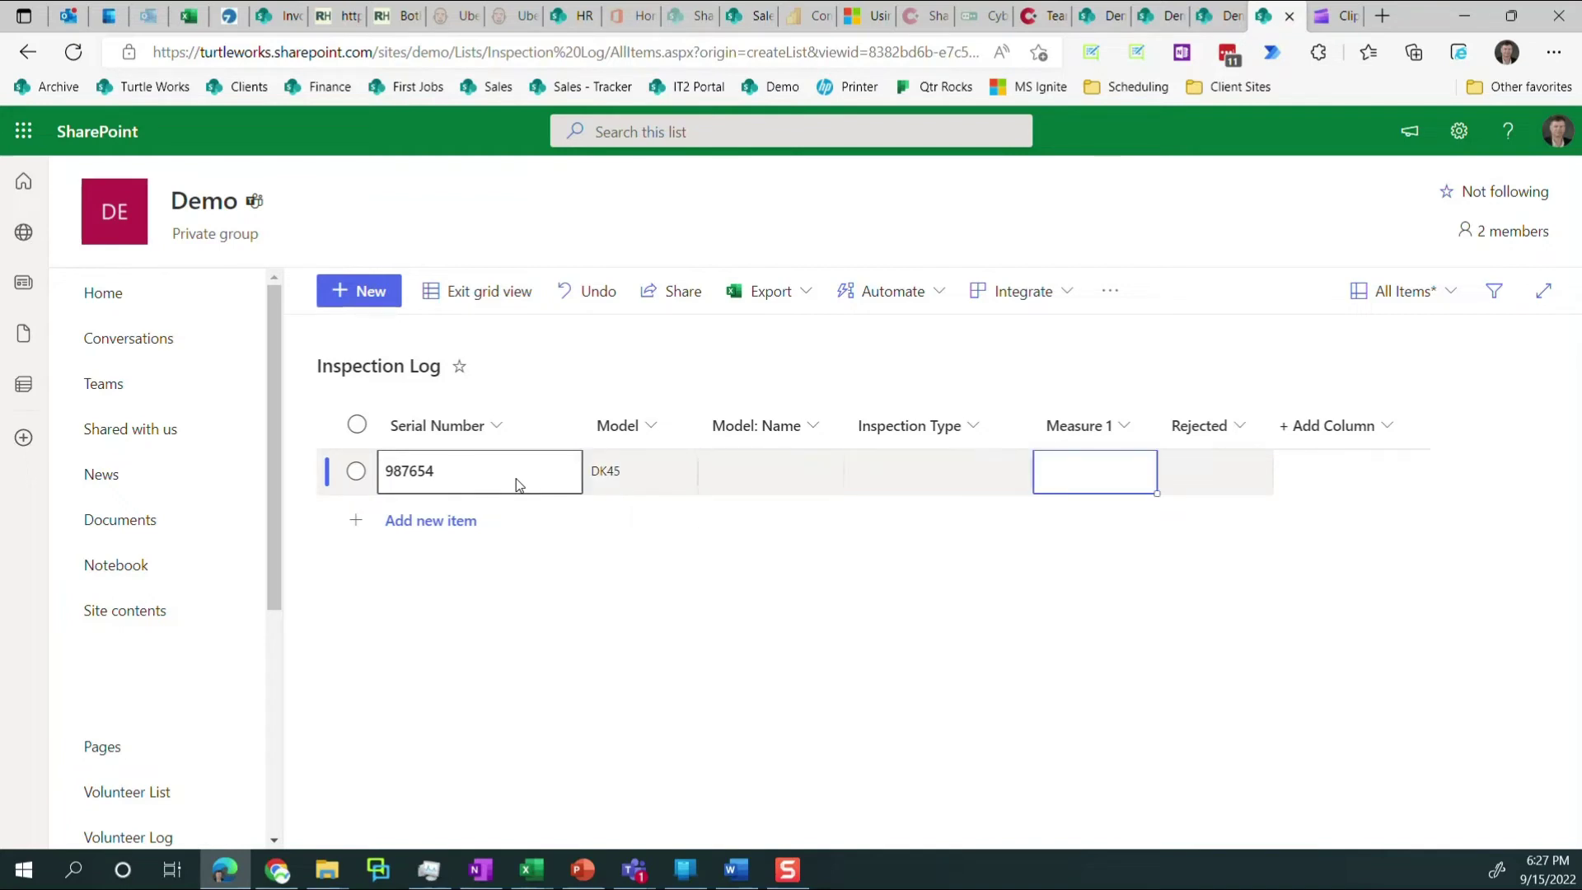
{"action": "type", "text": "5"}
{"action": "key", "text": "Tab"}
{"action": "key", "text": "Tab"}
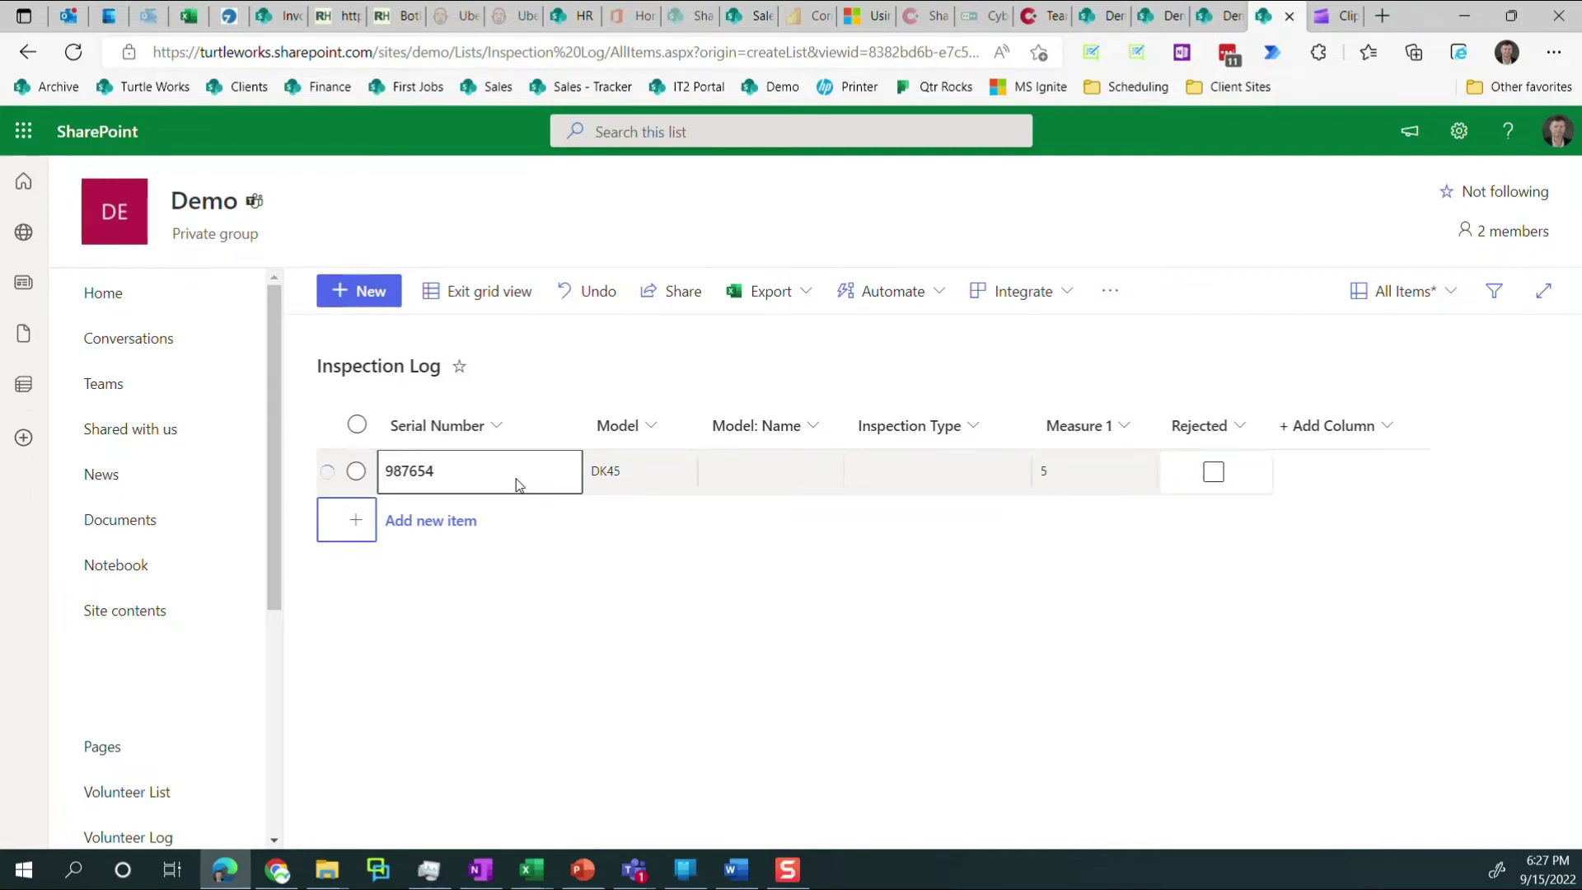
{"action": "key", "text": "Return"}
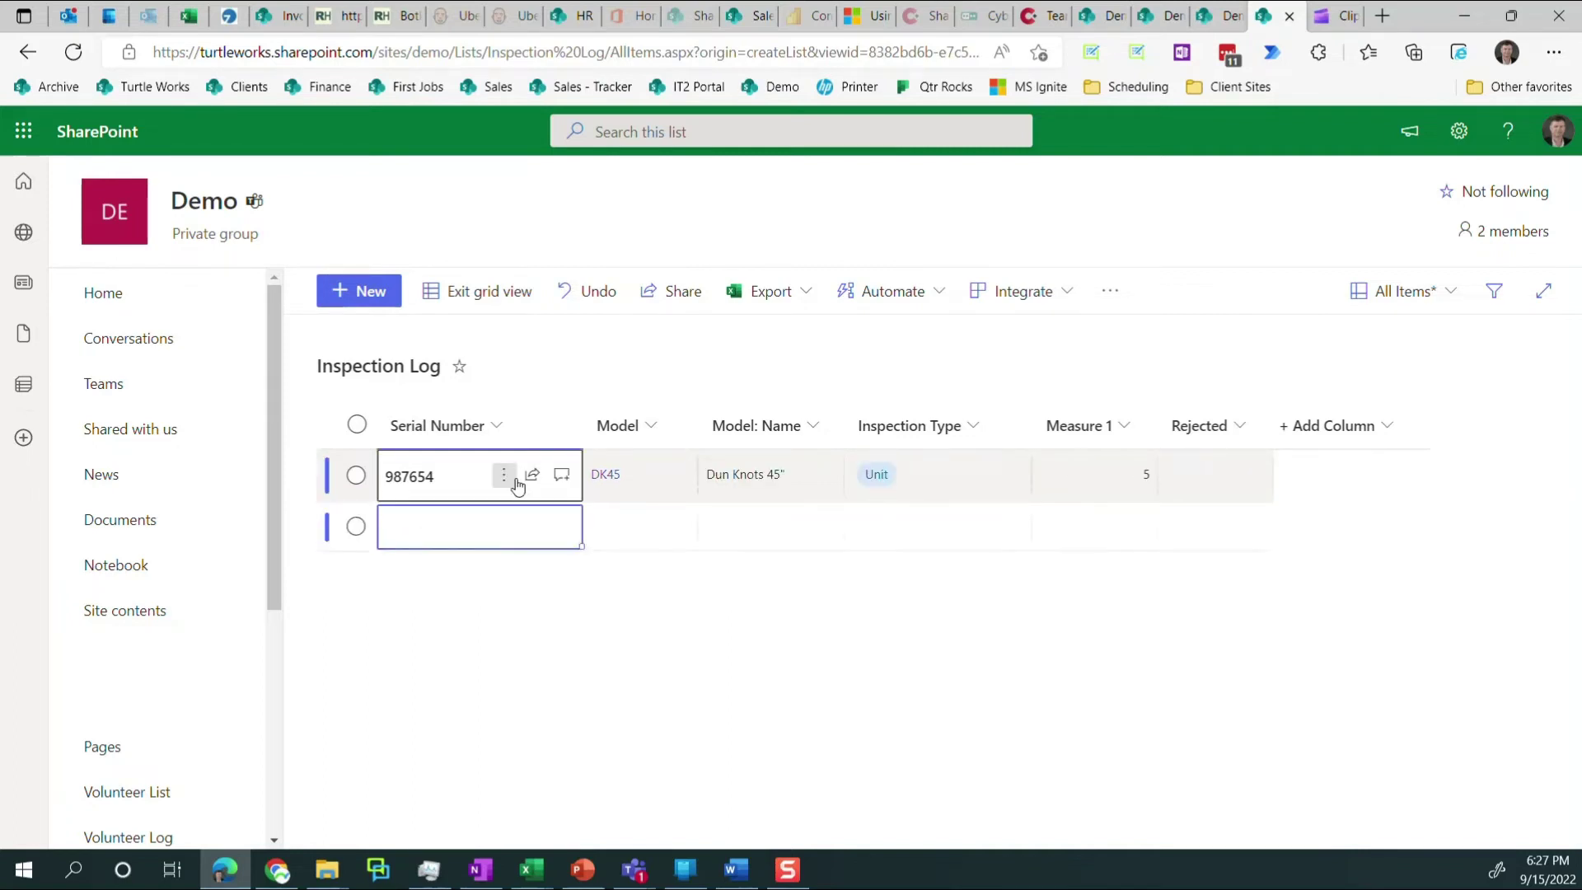
Add entry 654321 with model DK45 and Measure 1 of 5.2.
{"action": "type", "text": "654321"}
{"action": "key", "text": "Tab"}
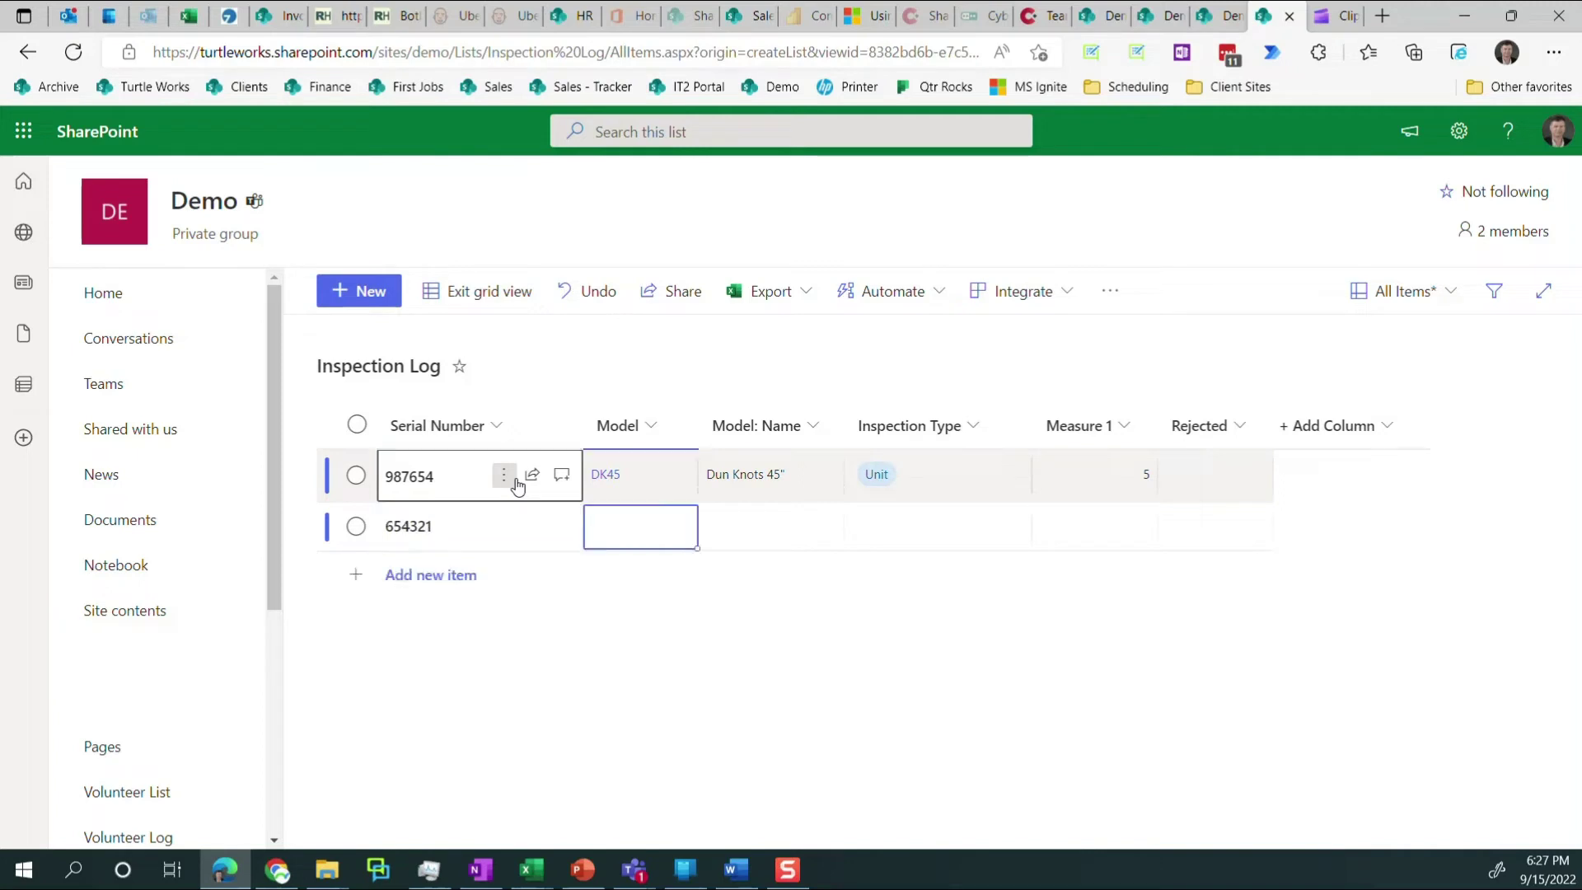
{"action": "type", "text": "dk45"}
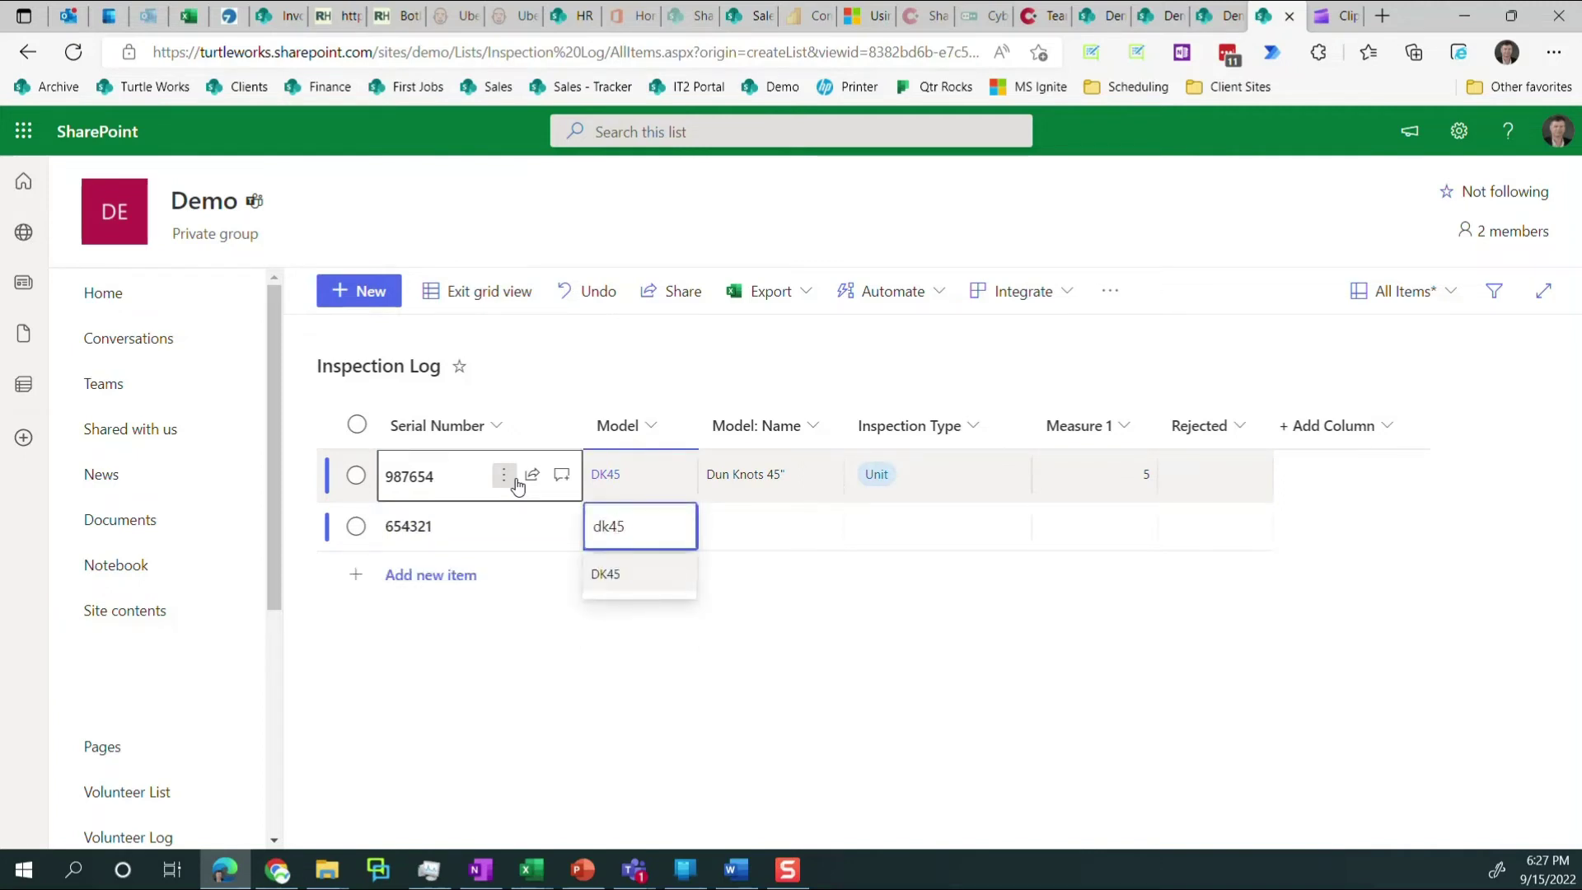
{"action": "key", "text": "Return"}
{"action": "key", "text": "Tab"}
{"action": "key", "text": "Tab"}
{"action": "key", "text": "Tab"}
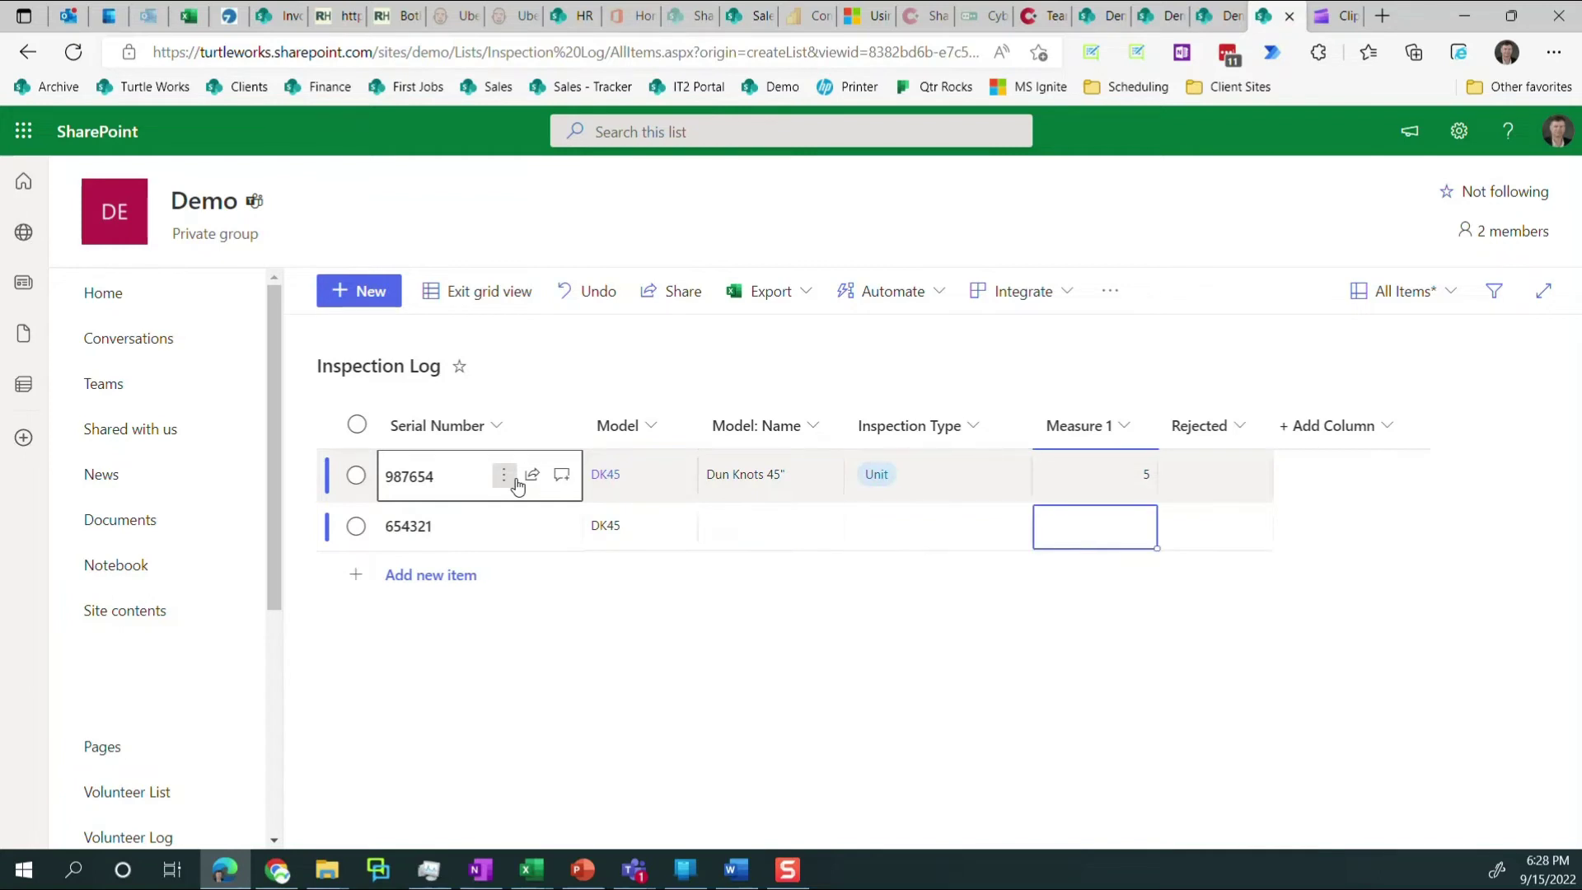
{"action": "type", "text": "5.2"}
{"action": "key", "text": "Tab"}
{"action": "key", "text": "Tab"}
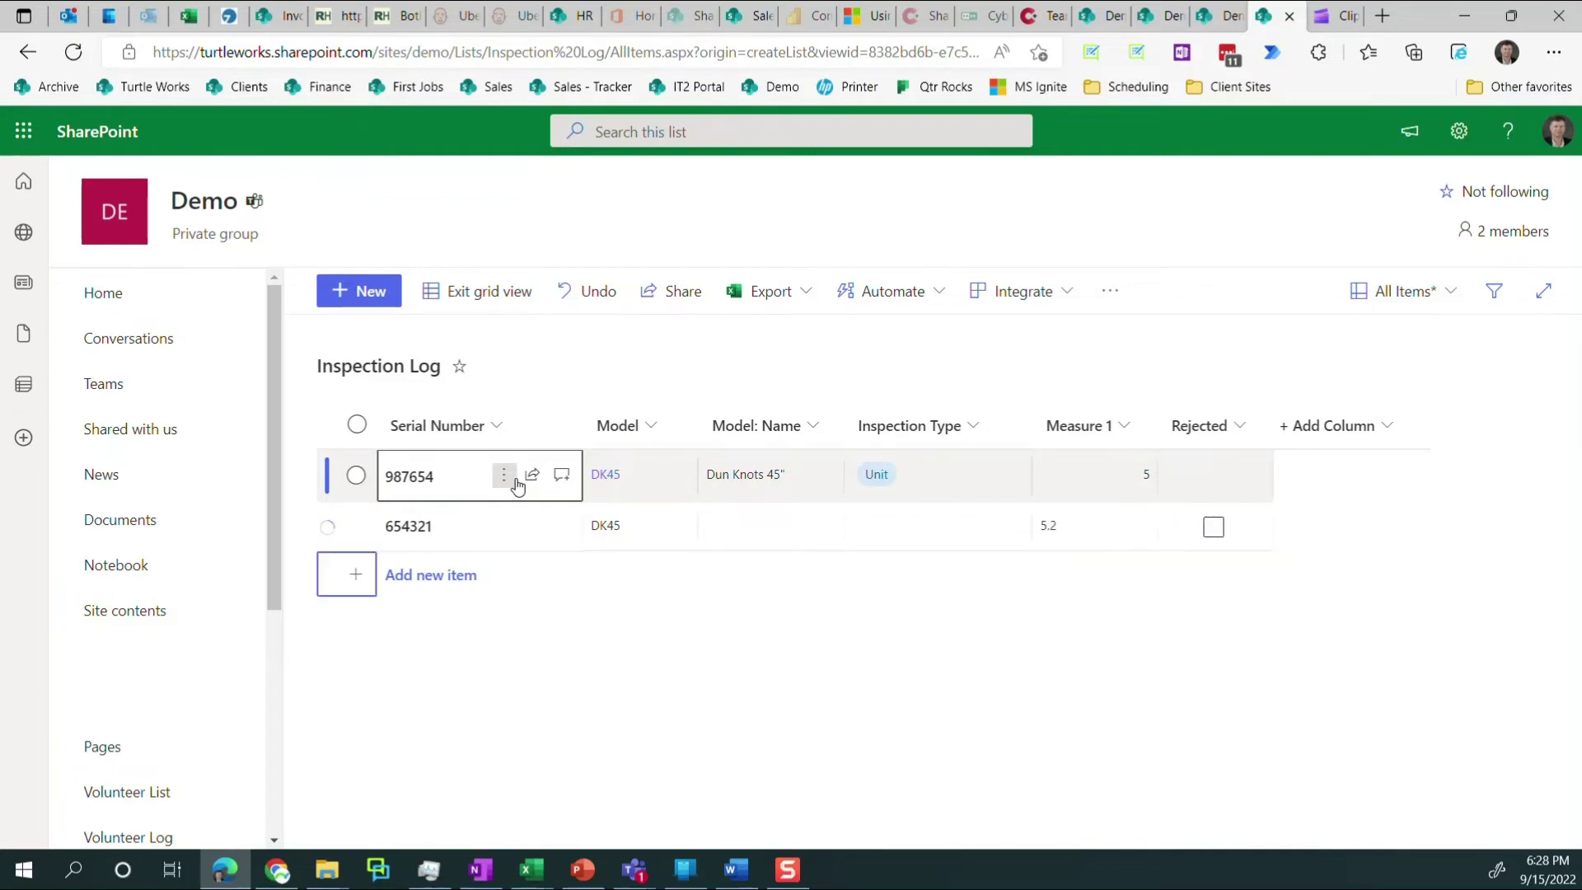
{"action": "key", "text": "Return"}
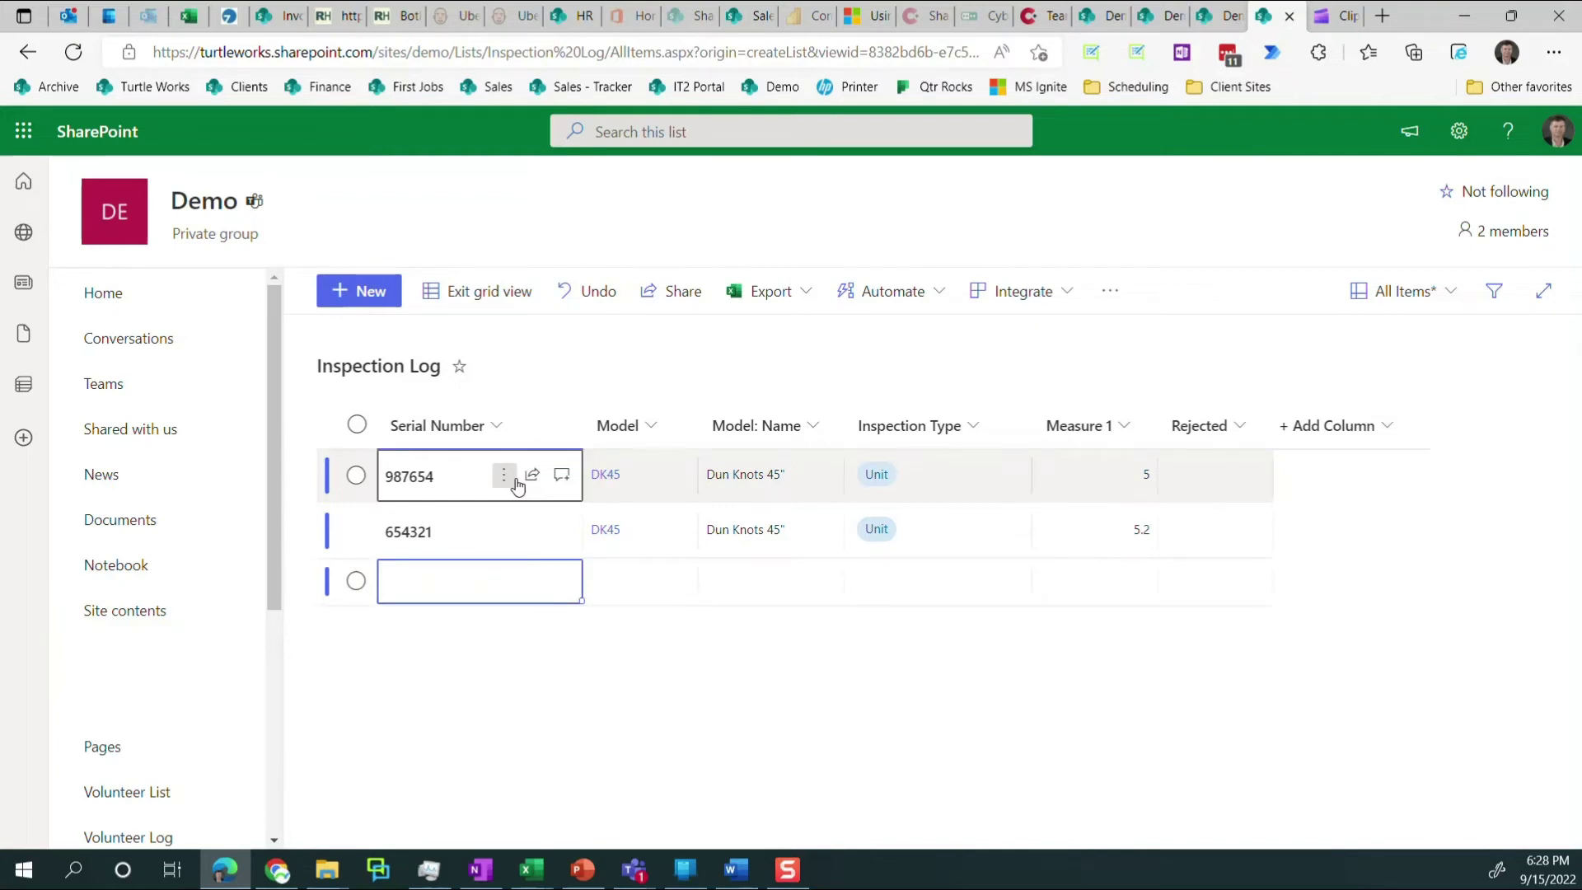
Add entry 321987 with model PL45, Measure 1 of 12.89, marked Rejected.
{"action": "type", "text": "321987"}
{"action": "key", "text": "Tab"}
{"action": "type", "text": "PL"}
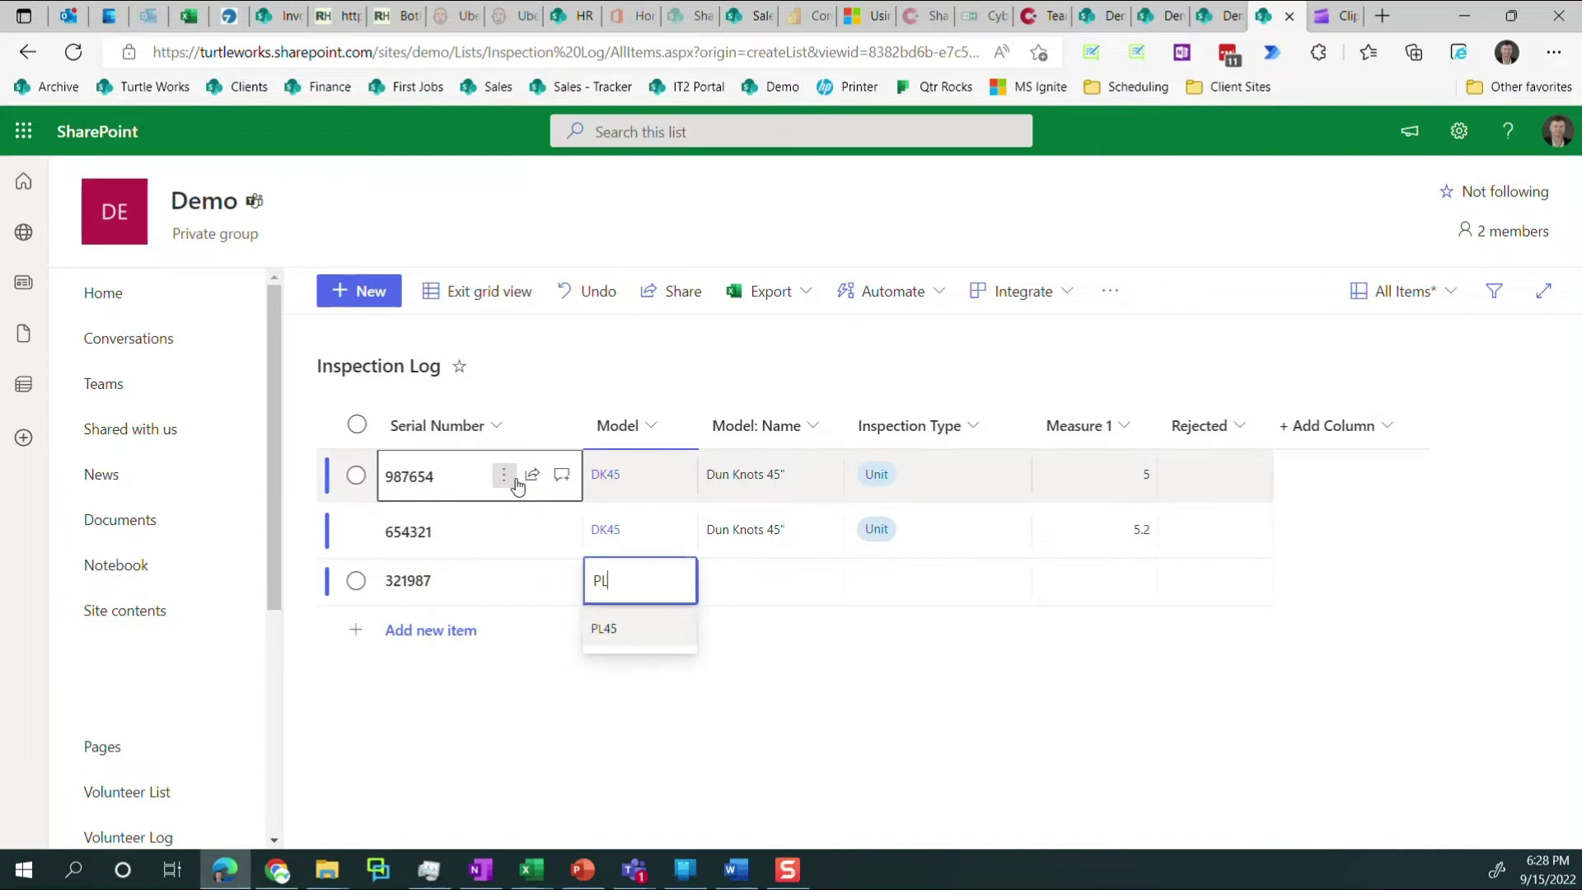
{"action": "key", "text": "Return"}
{"action": "key", "text": "Tab"}
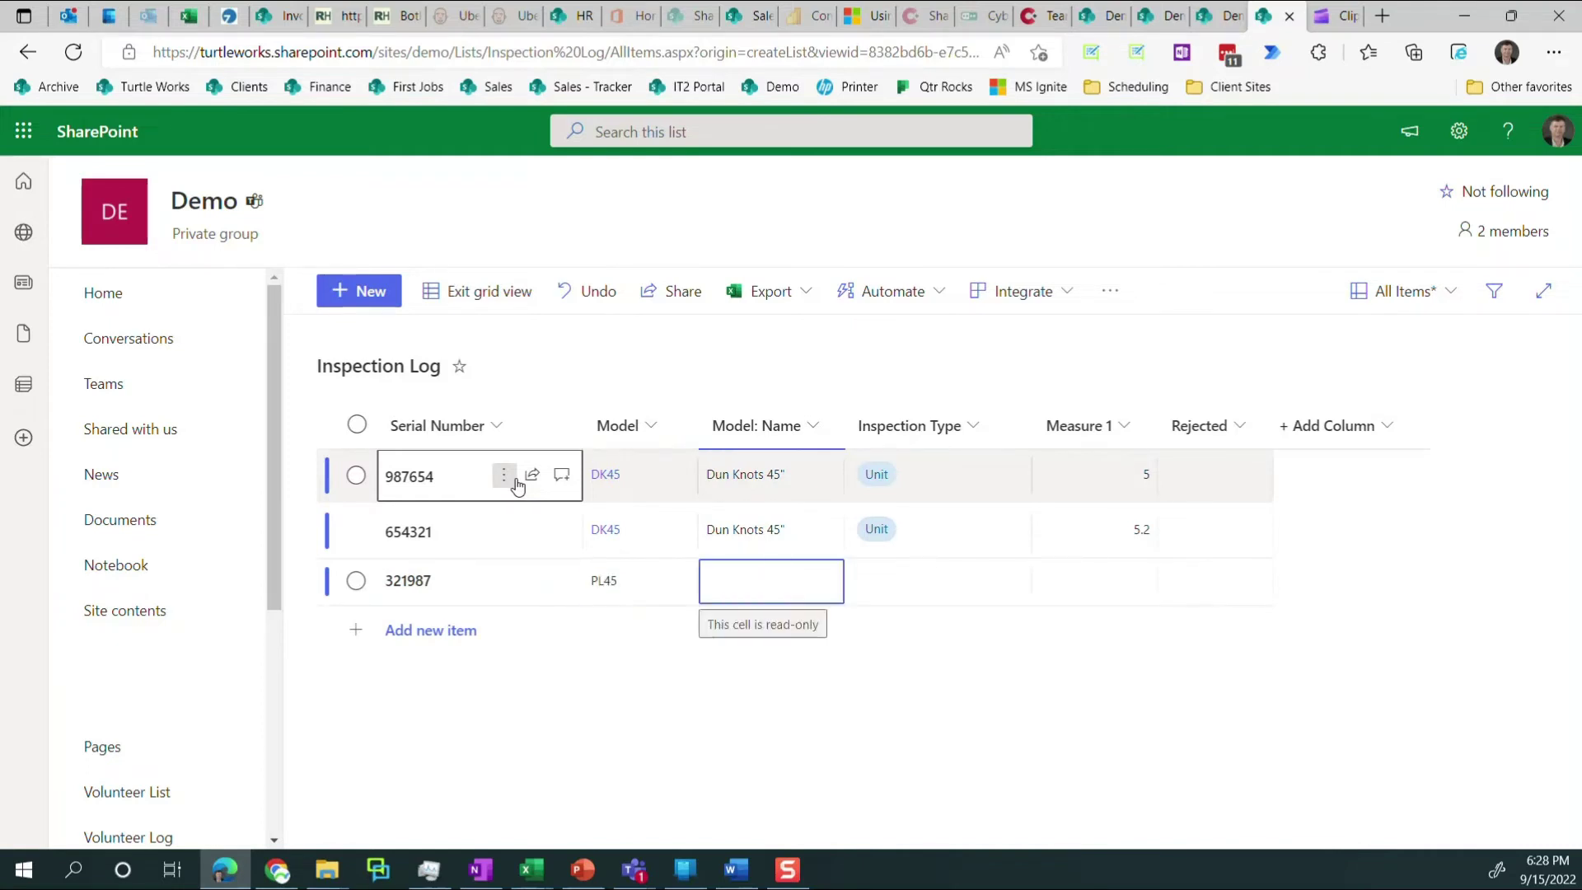
{"action": "key", "text": "Tab"}
{"action": "key", "text": "Tab"}
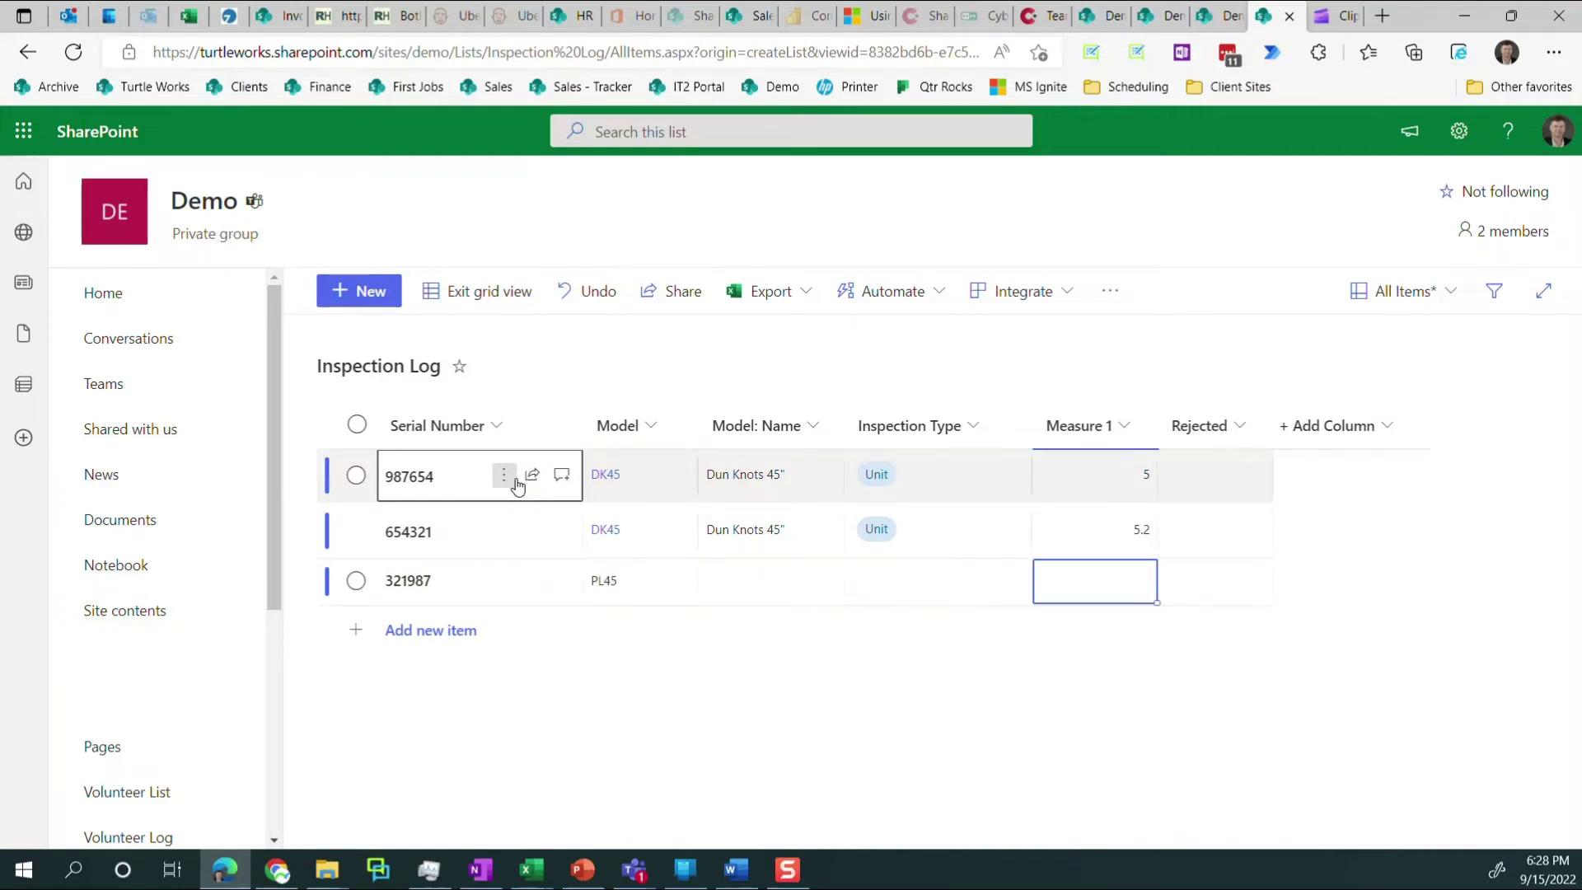
{"action": "type", "text": "12.89"}
{"action": "key", "text": "Tab"}
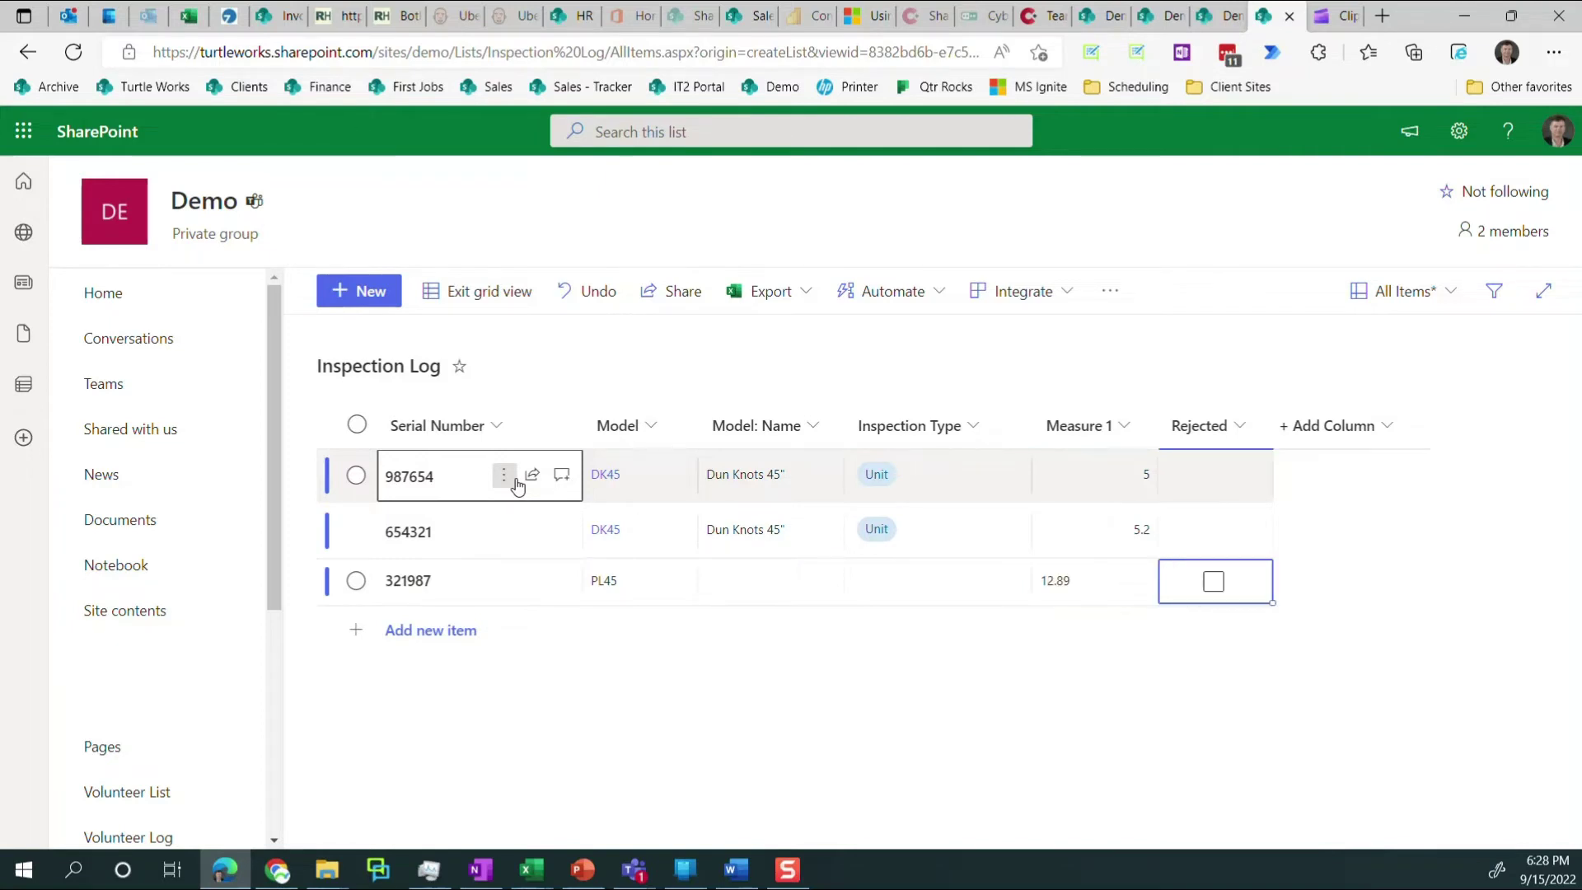
{"action": "key", "text": "space"}
{"action": "key", "text": "Tab"}
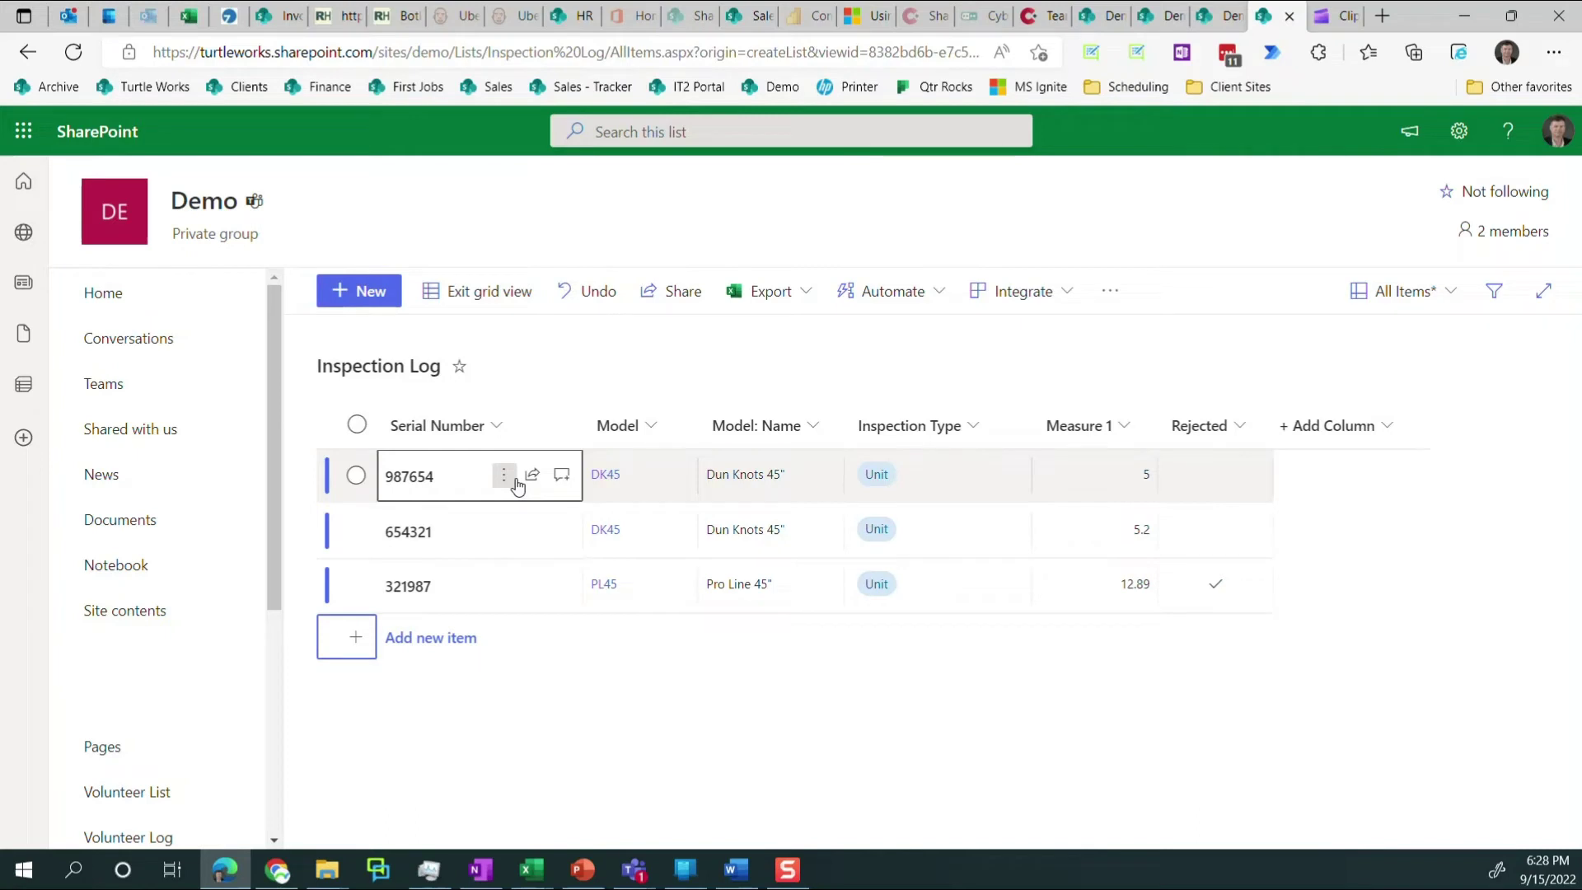
{"action": "left_click", "coordinate": [674, 656]}
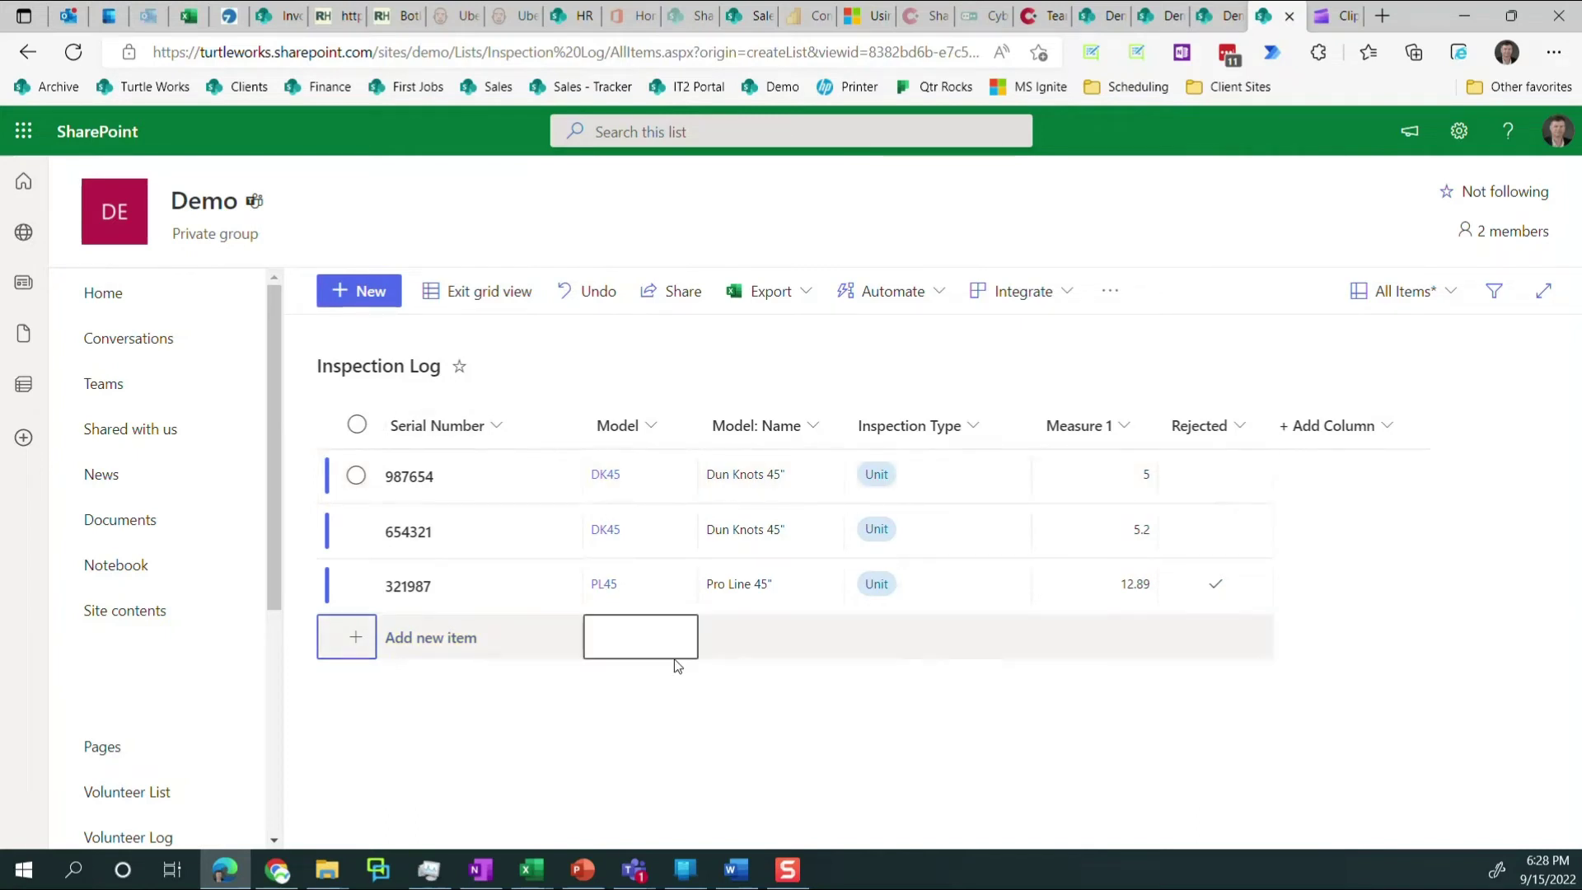
{"action": "left_click", "coordinate": [834, 756]}
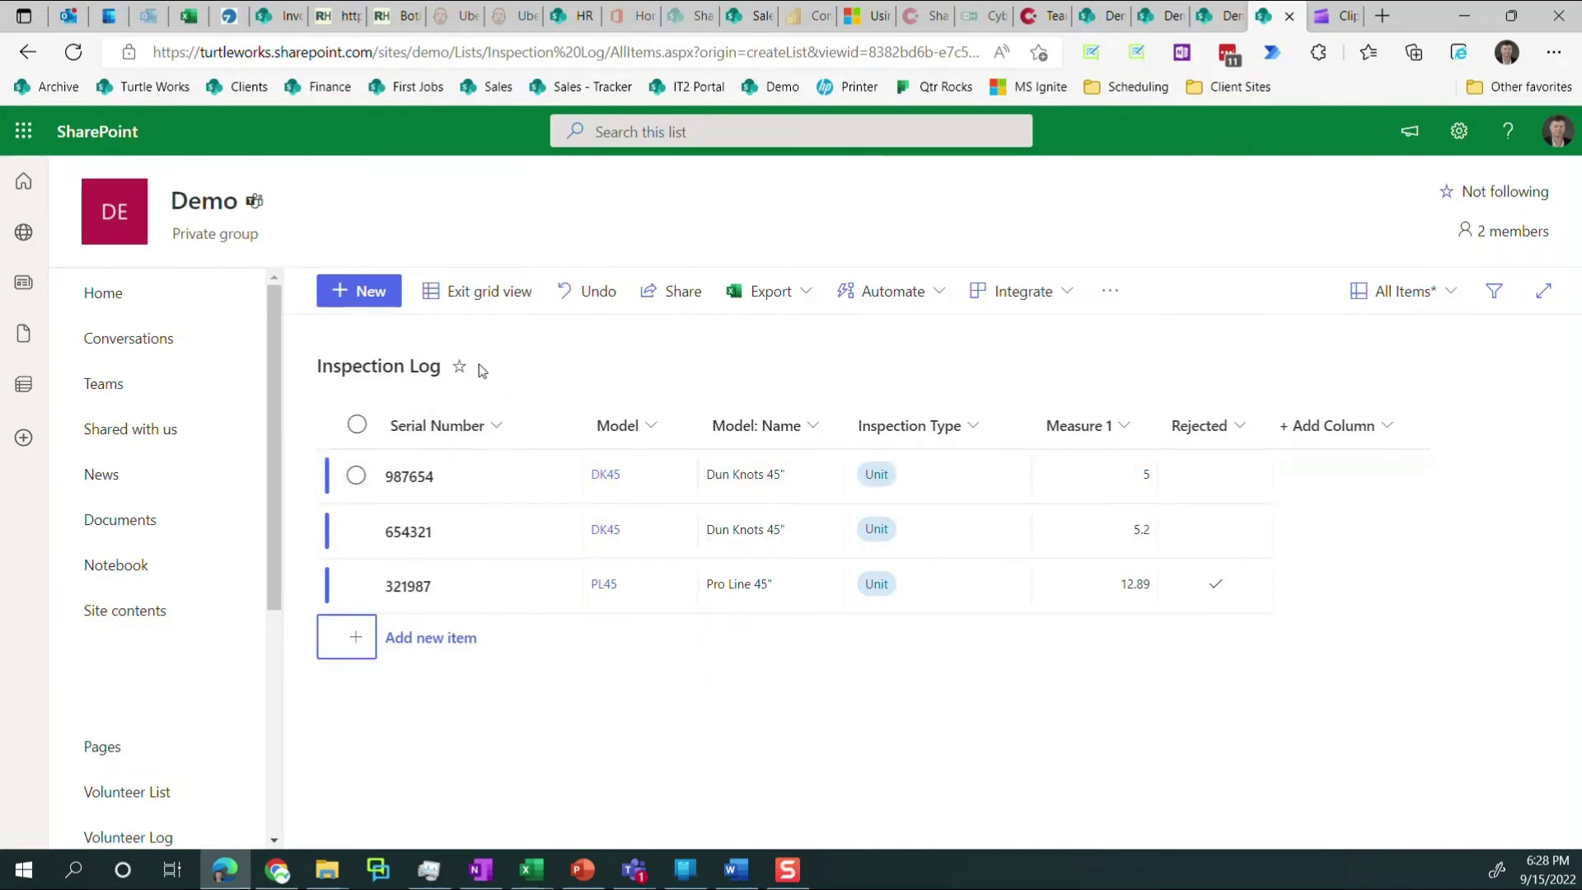
Exit grid view back to the standard list, then bring up the view options menu.
{"action": "left_click", "coordinate": [480, 295]}
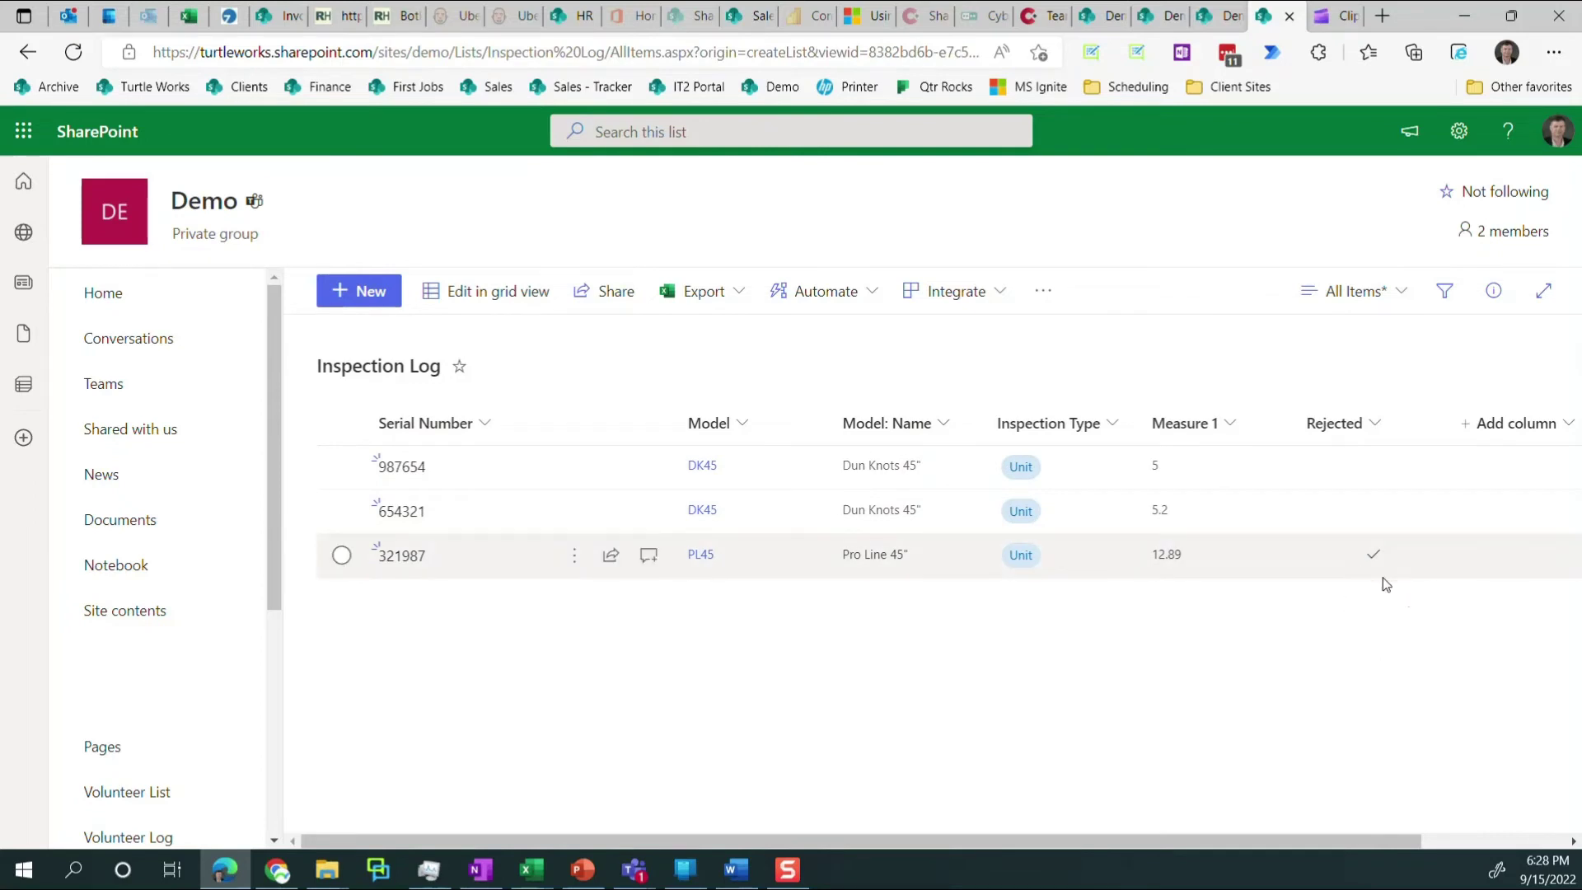
{"action": "left_click", "coordinate": [1403, 295]}
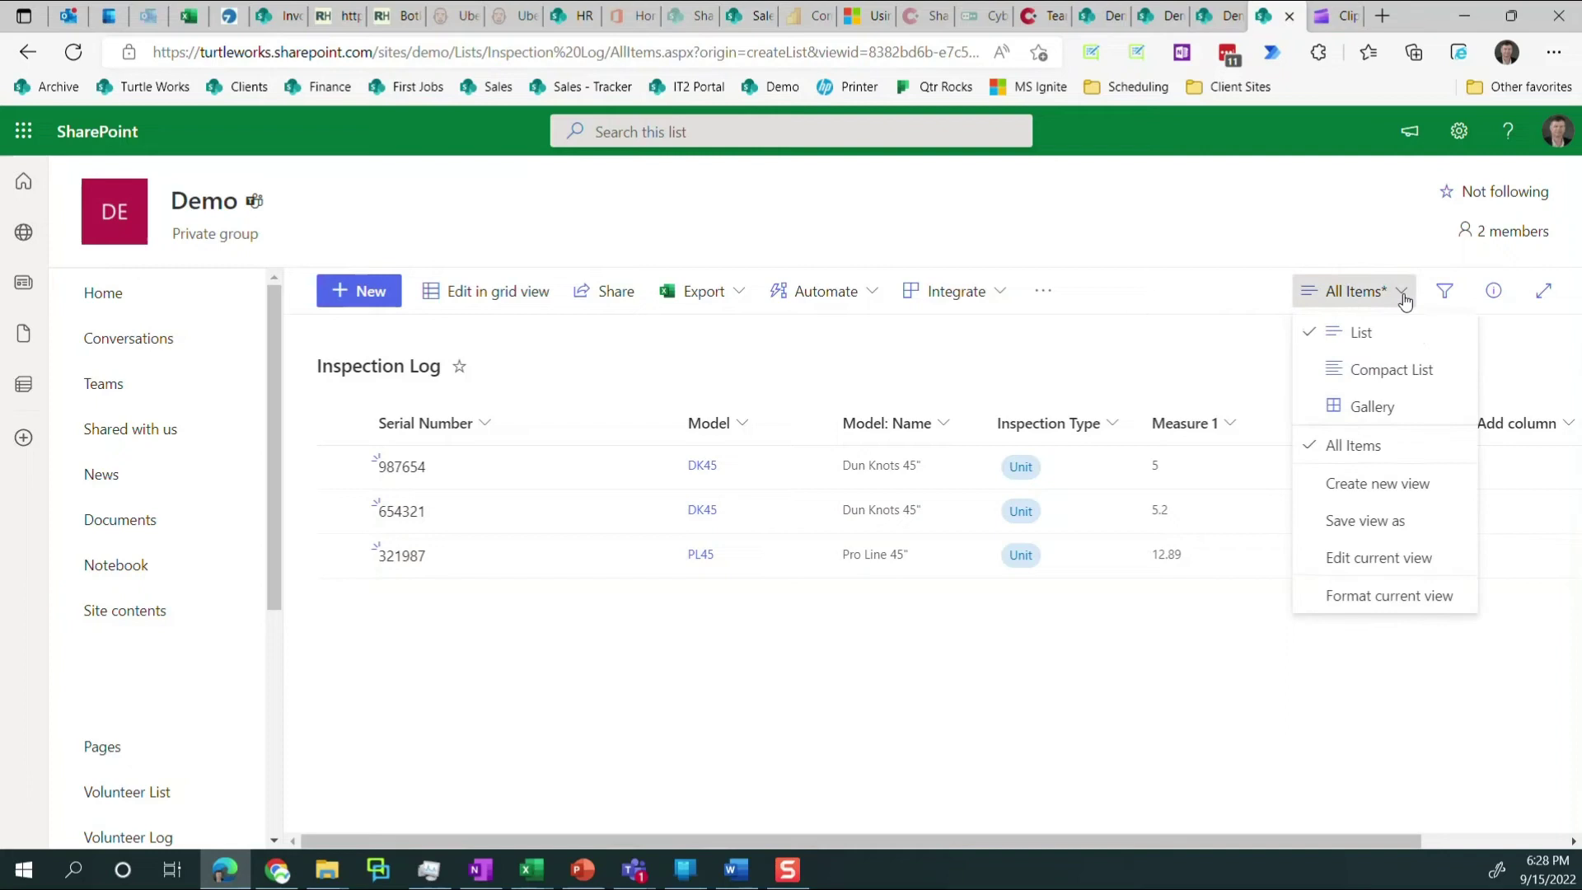
In Format current view's conditional formatting, set all values to show with No styles.
{"action": "left_click", "coordinate": [1389, 597]}
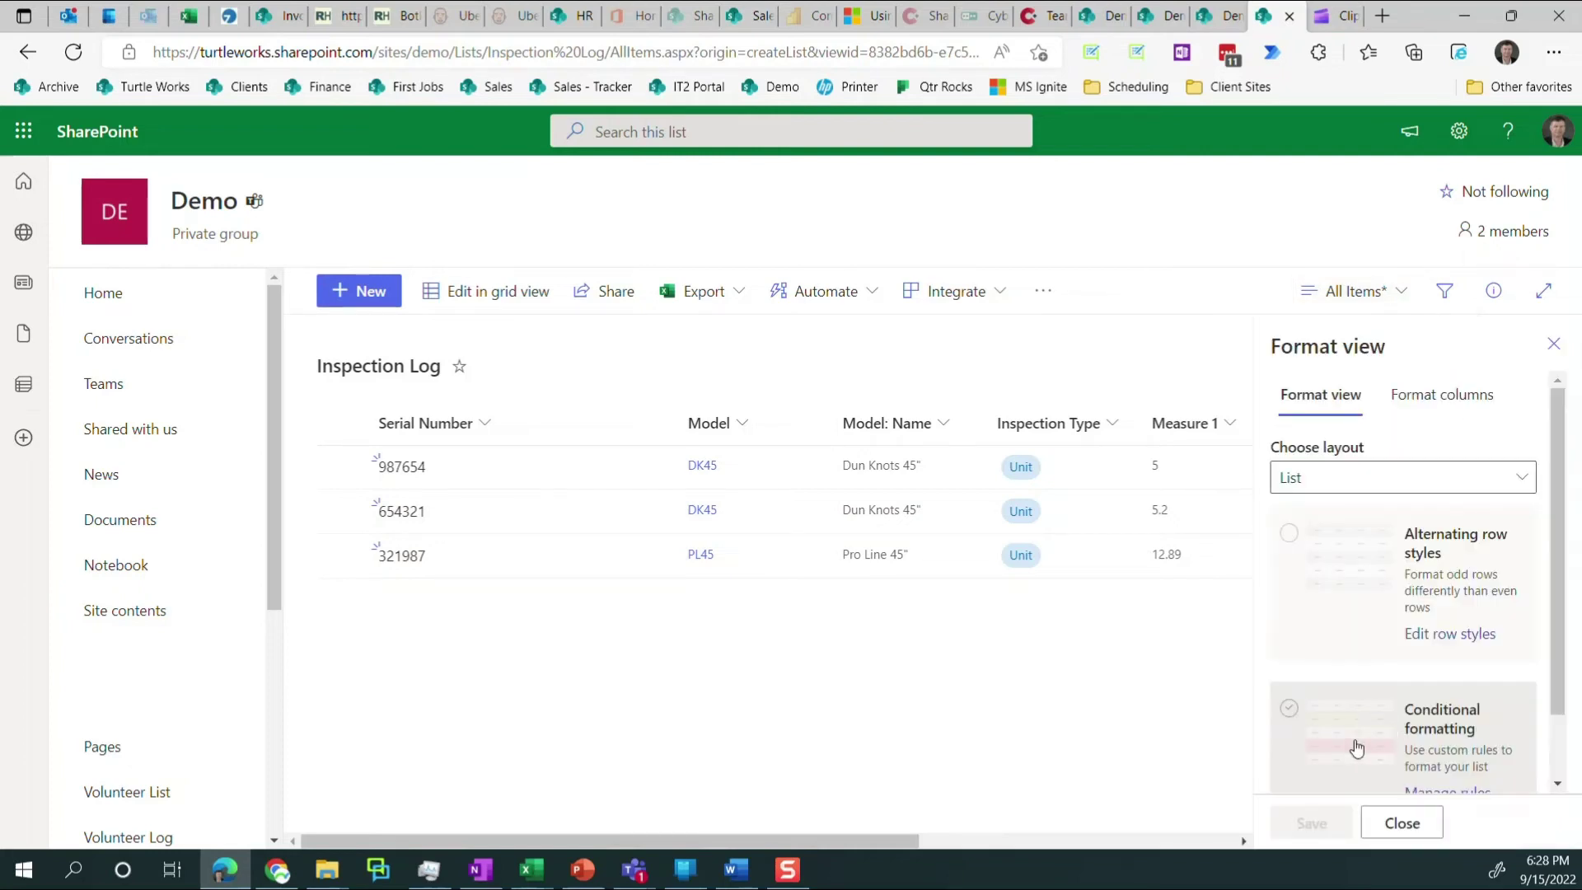
{"action": "scroll", "coordinate": [1419, 756], "scroll_direction": "down", "scroll_amount": 2}
{"action": "left_click", "coordinate": [1425, 737]}
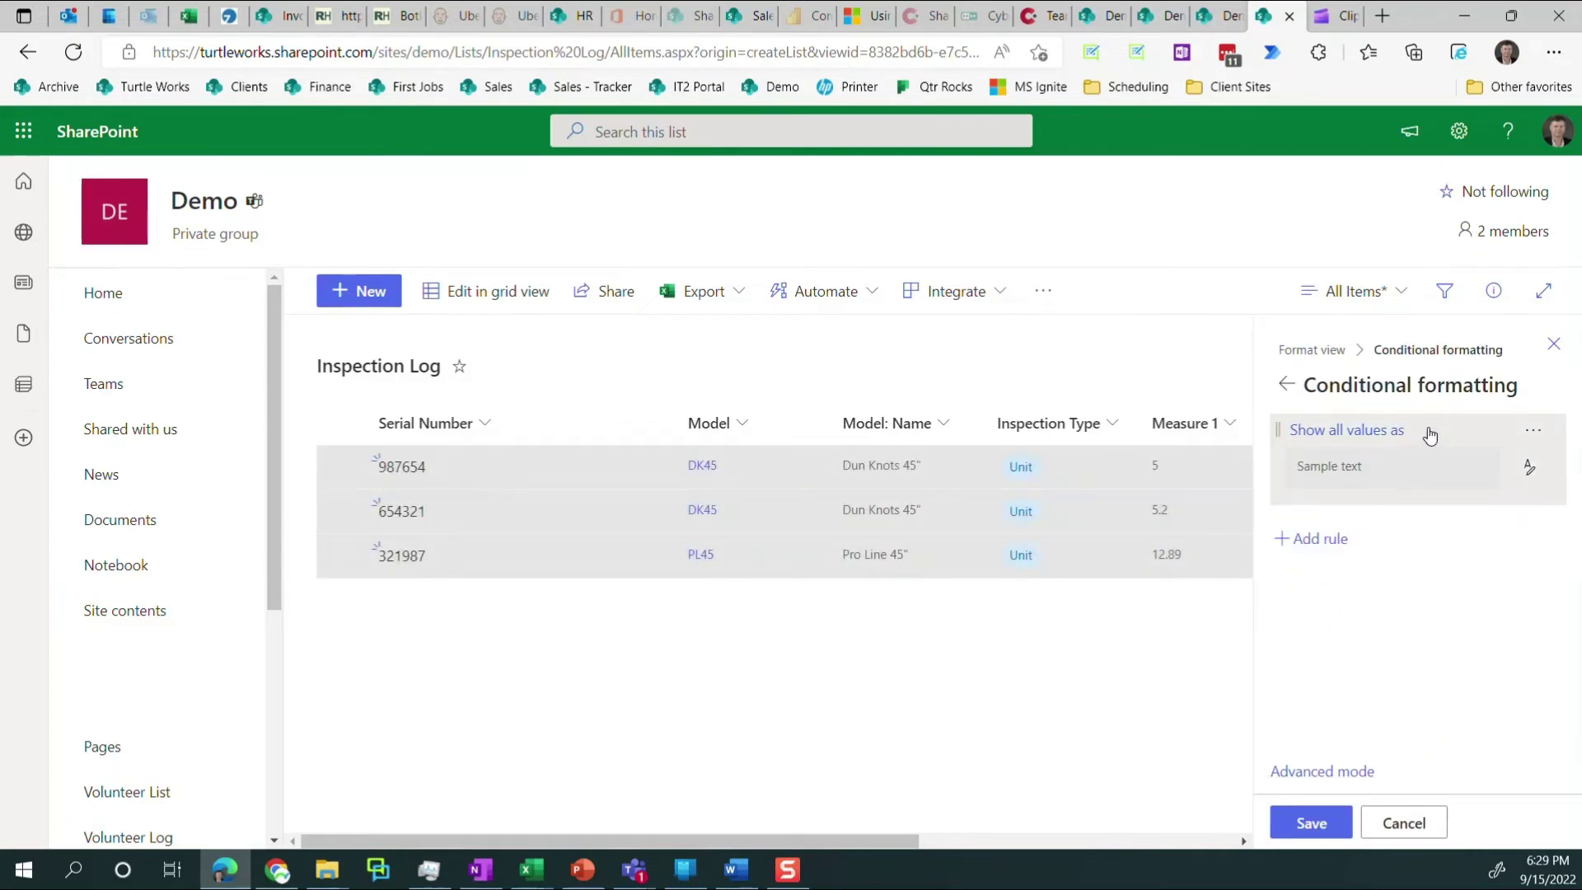
{"action": "left_click", "coordinate": [1530, 474]}
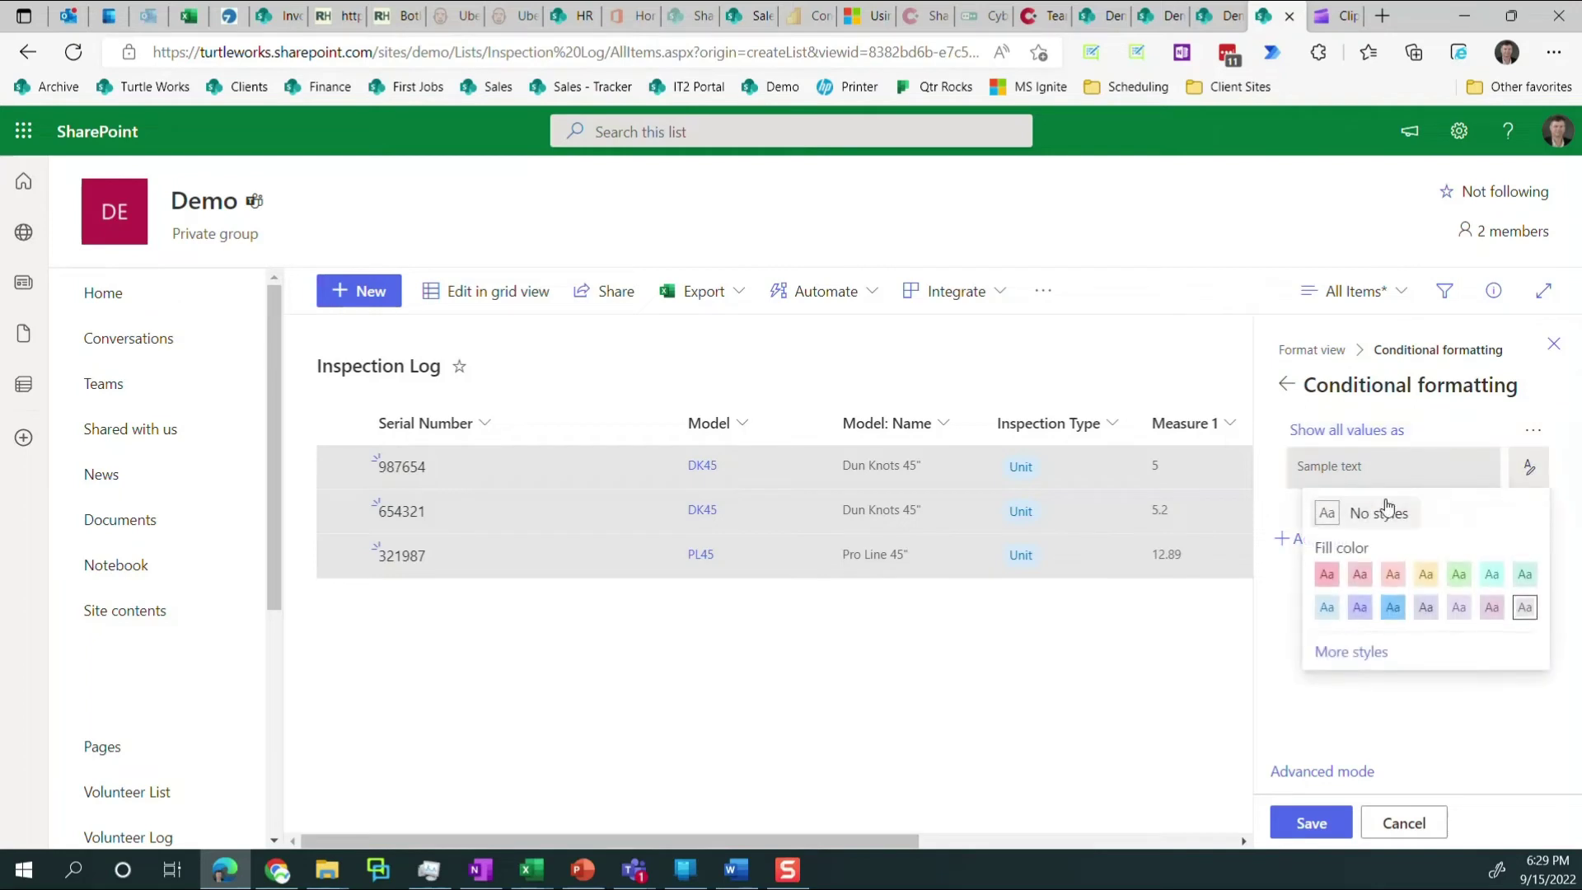
{"action": "left_click", "coordinate": [1326, 515]}
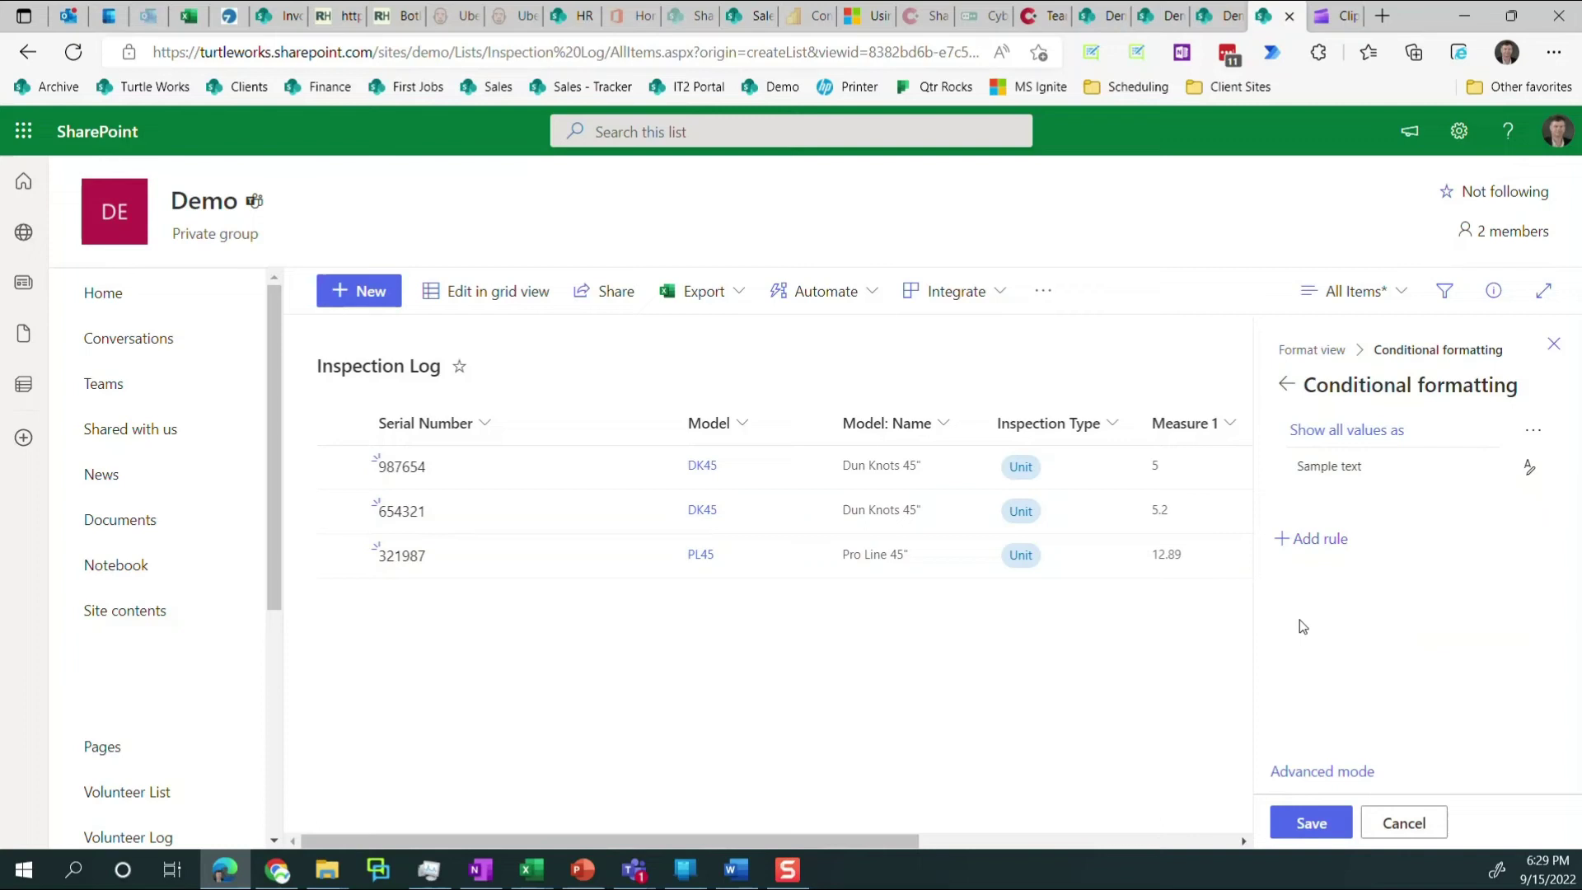
Add and save a rule: if Rejected is equal to Yes, apply a pink fill.
{"action": "left_click", "coordinate": [1283, 541]}
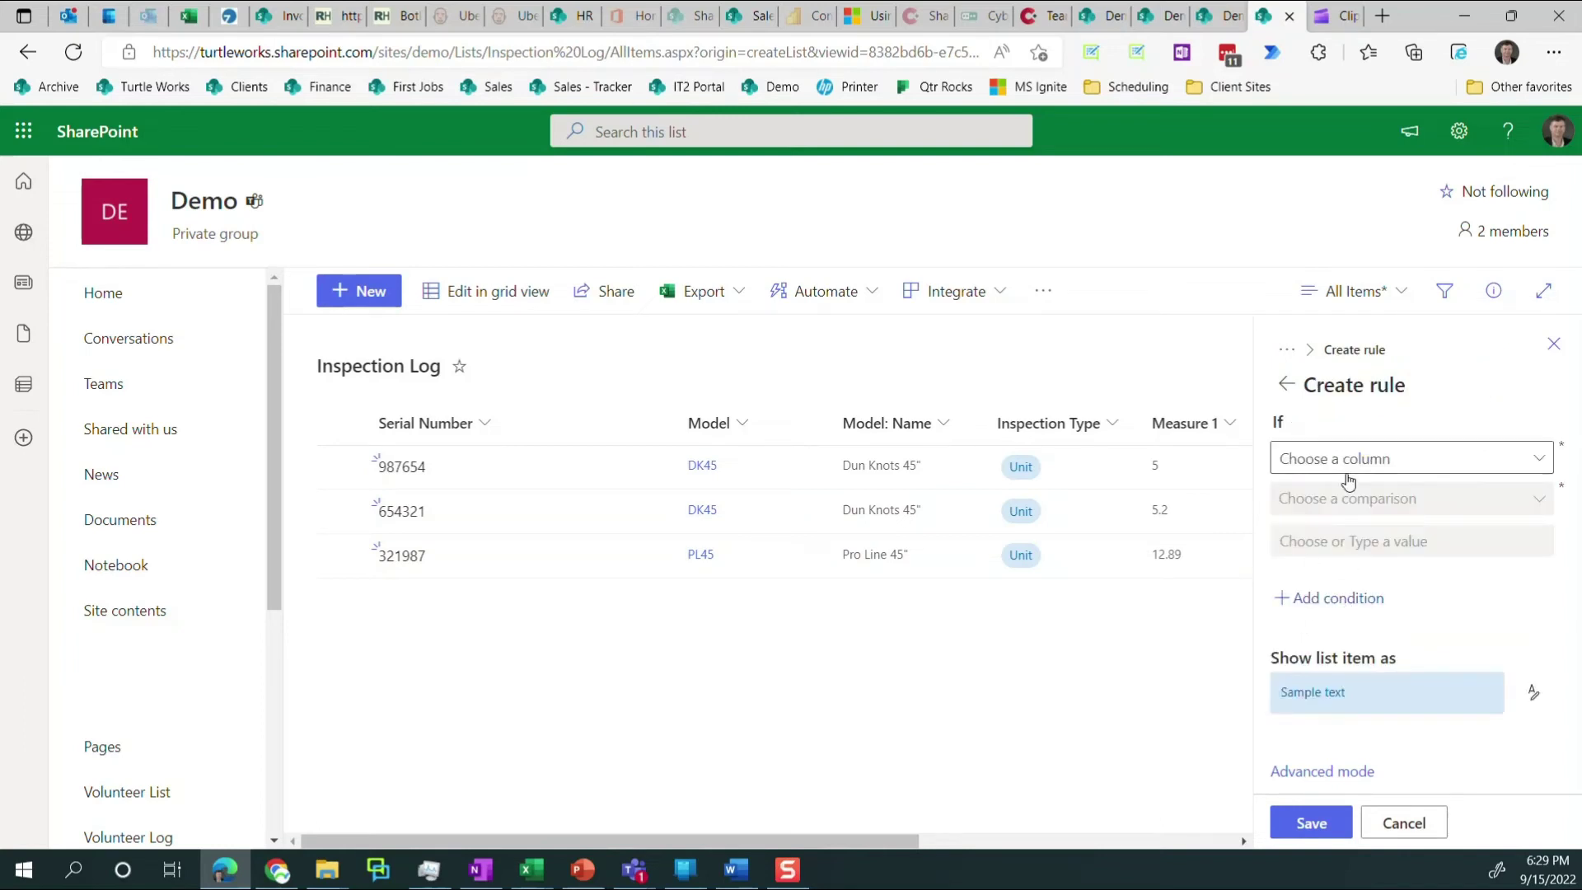
{"action": "left_click", "coordinate": [1345, 465]}
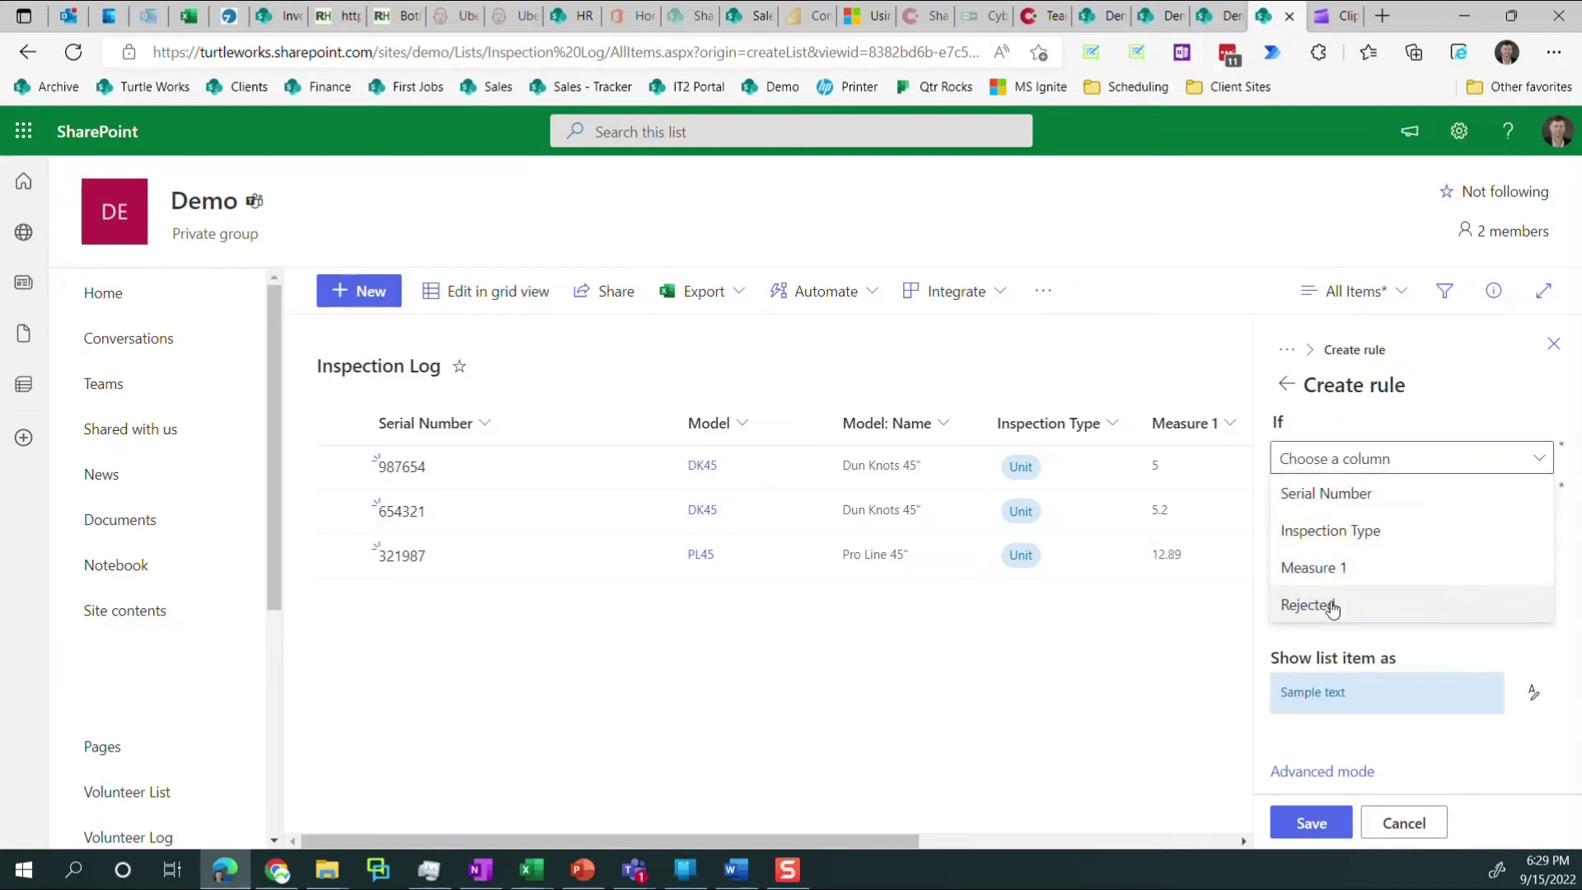
{"action": "left_click", "coordinate": [1330, 607]}
{"action": "left_click", "coordinate": [1357, 506]}
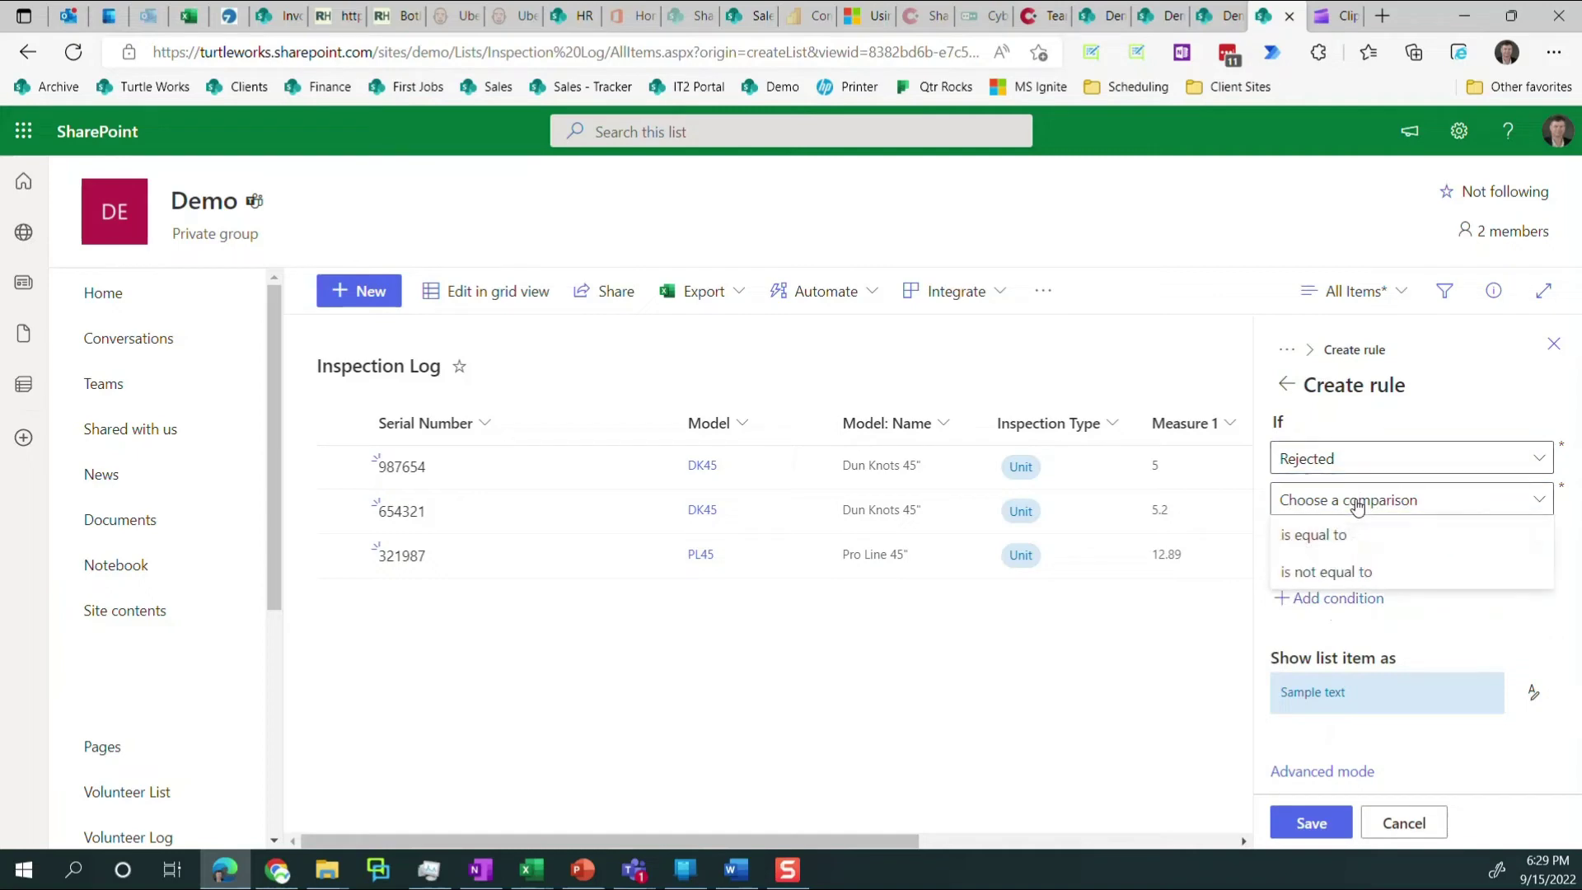
{"action": "left_click", "coordinate": [1322, 536]}
{"action": "left_click", "coordinate": [1329, 542]}
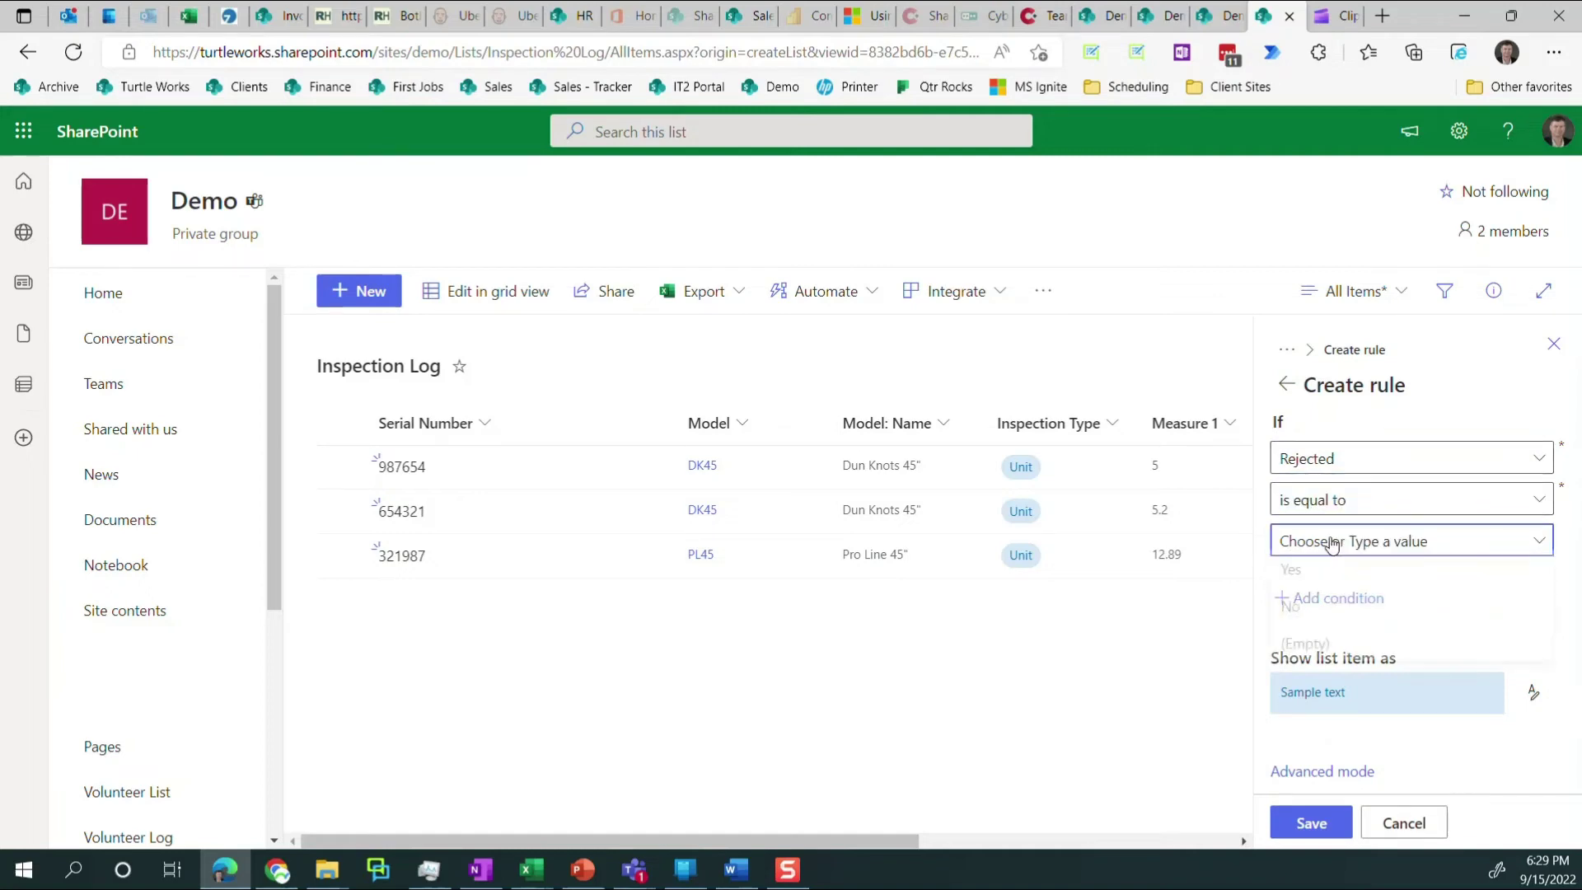
{"action": "left_click", "coordinate": [1298, 571]}
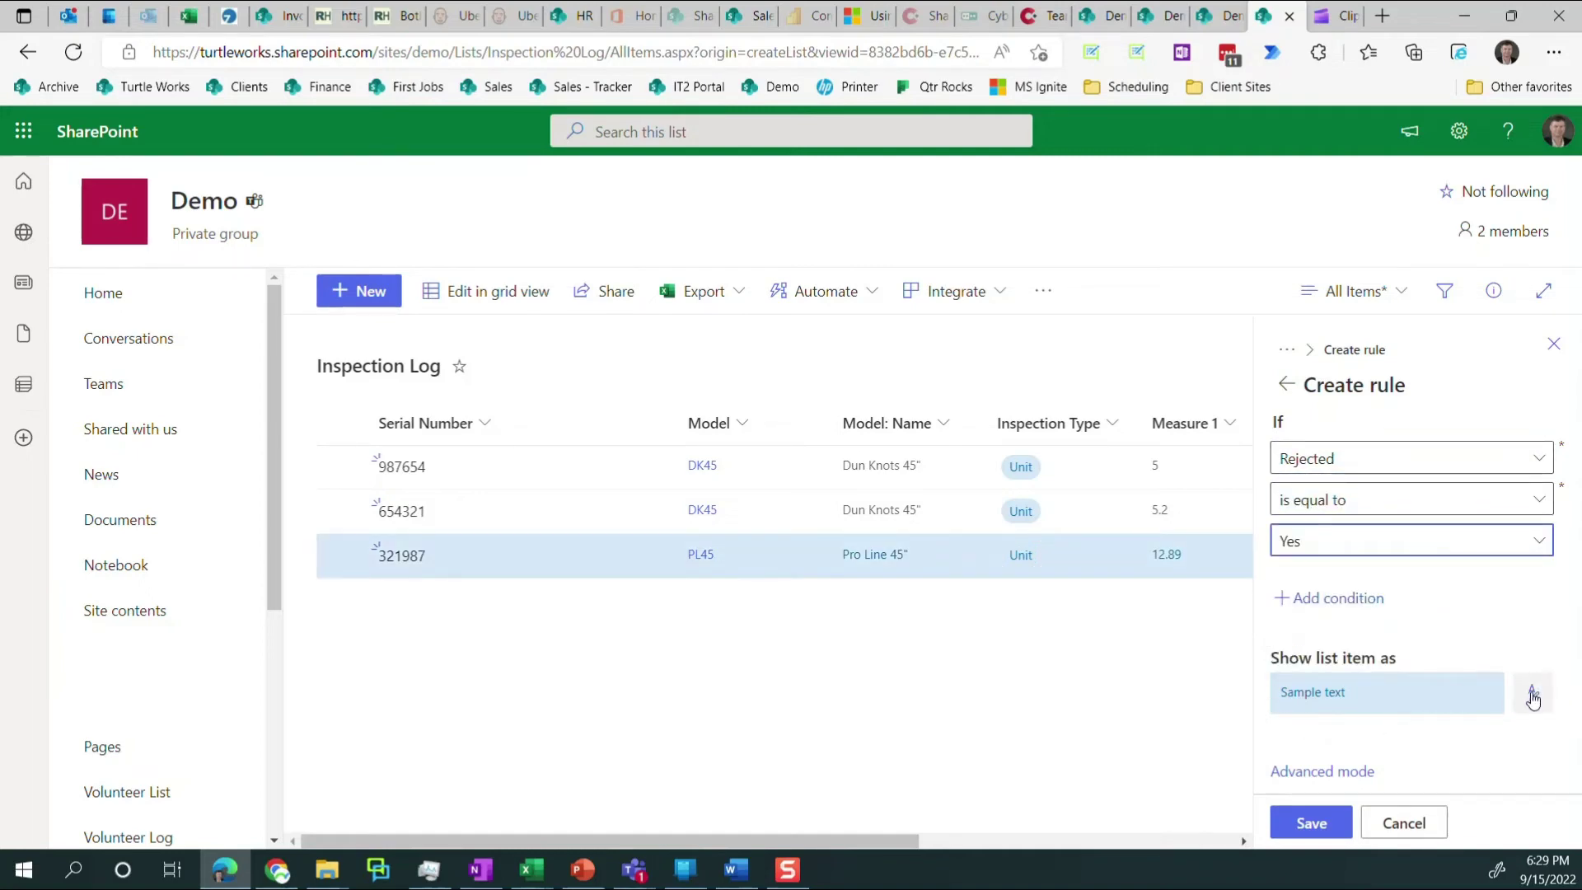
{"action": "left_click", "coordinate": [1533, 692]}
{"action": "left_click", "coordinate": [1332, 579]}
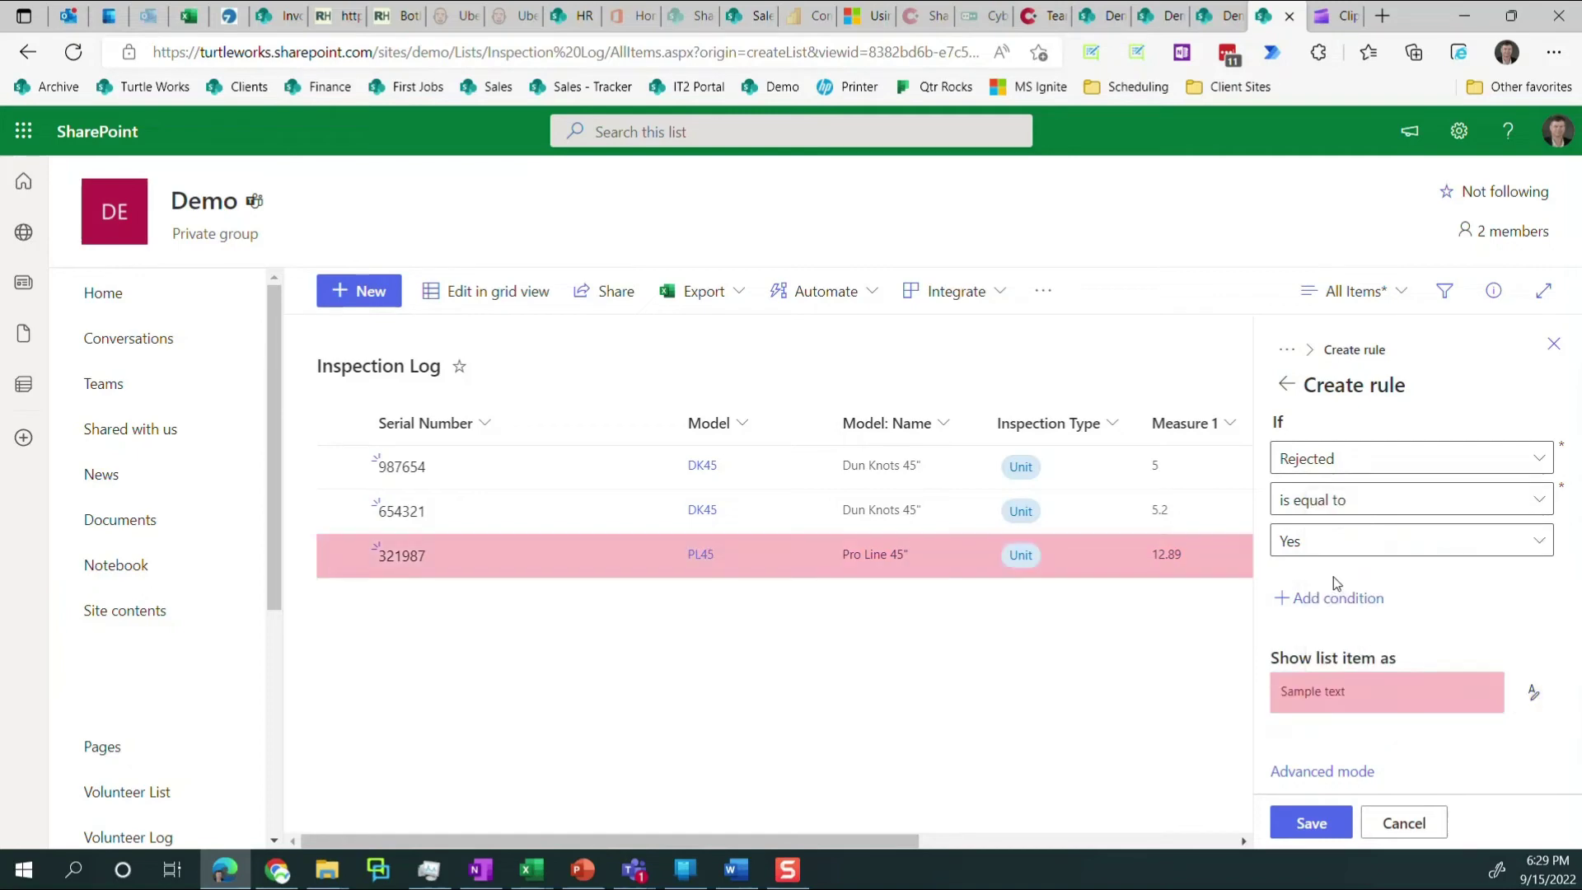
{"action": "left_click", "coordinate": [1310, 824]}
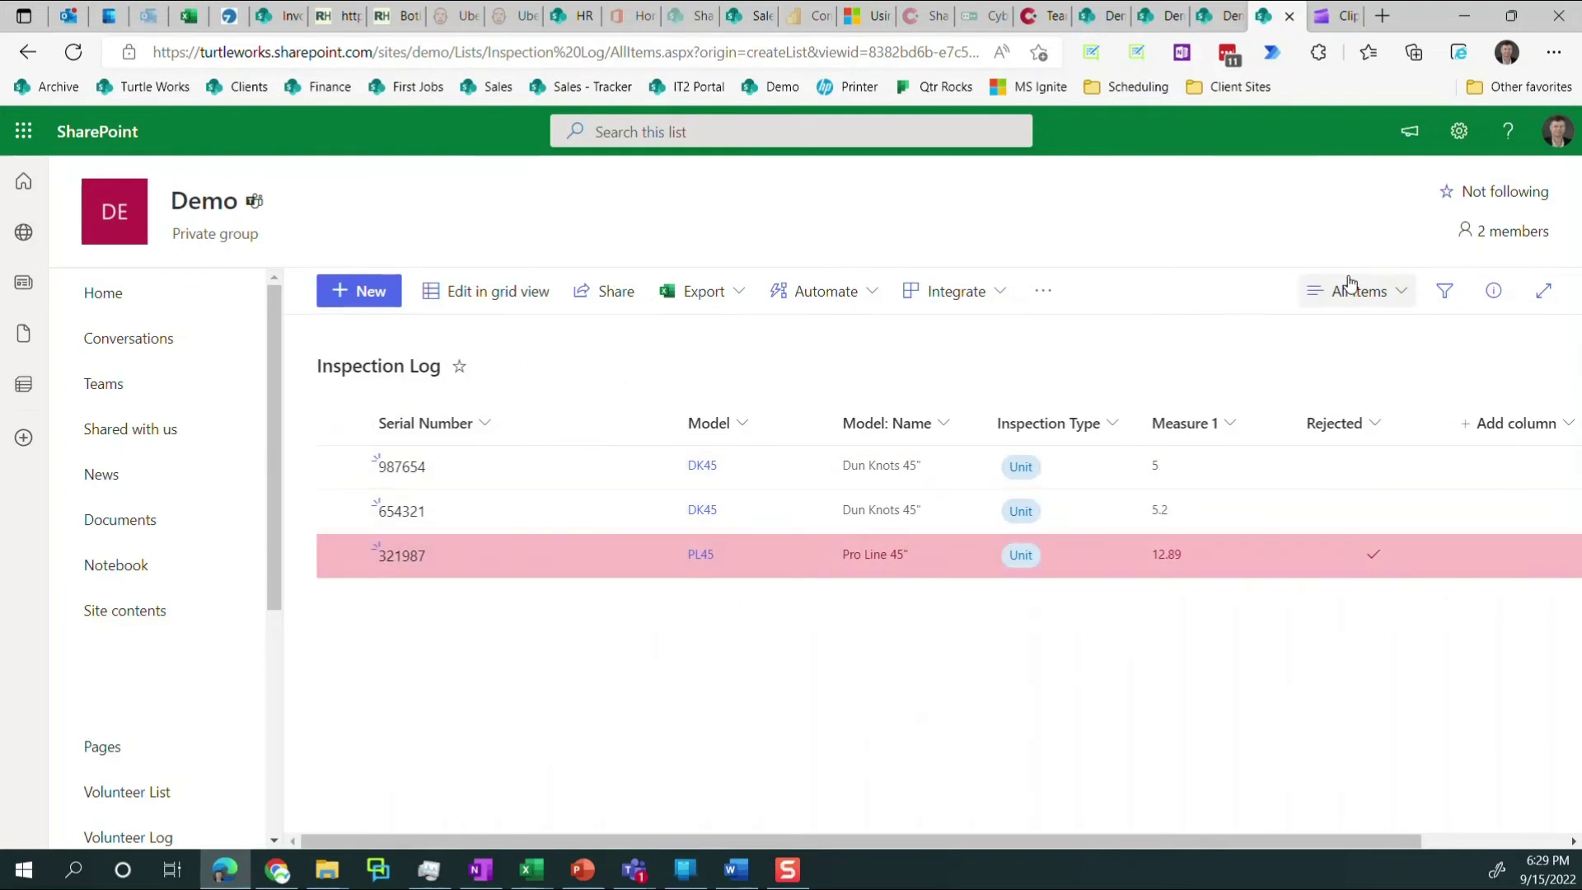
Show the Created and Created By columns in the All Items view and apply the change.
{"action": "left_click", "coordinate": [1393, 290]}
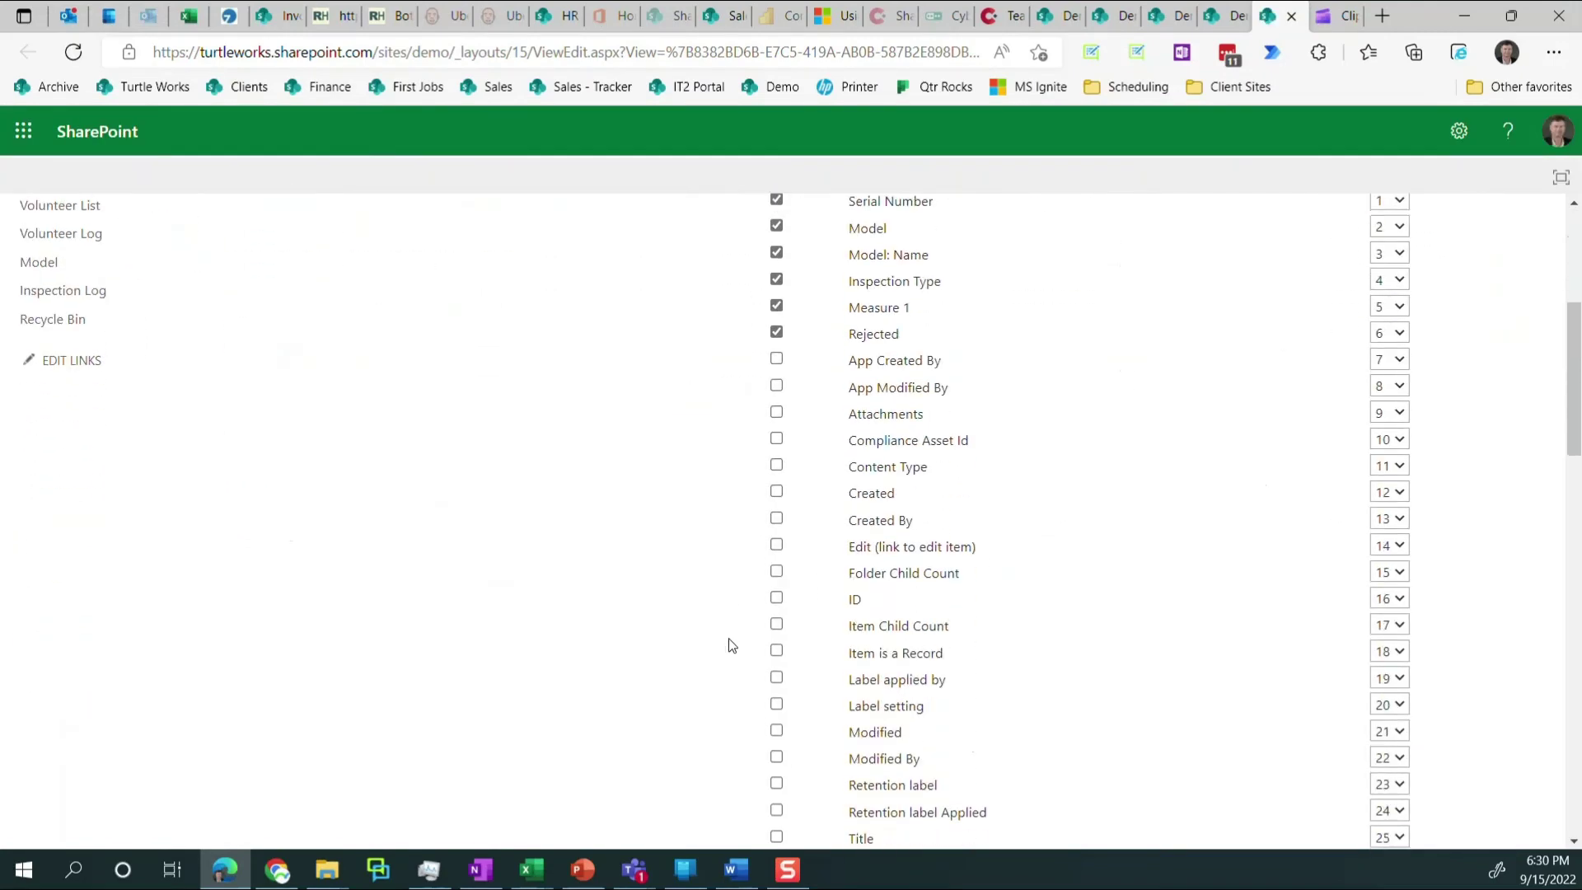
{"action": "left_click", "coordinate": [776, 492]}
{"action": "left_click", "coordinate": [776, 519]}
{"action": "scroll", "coordinate": [695, 742], "scroll_direction": "up", "scroll_amount": 5}
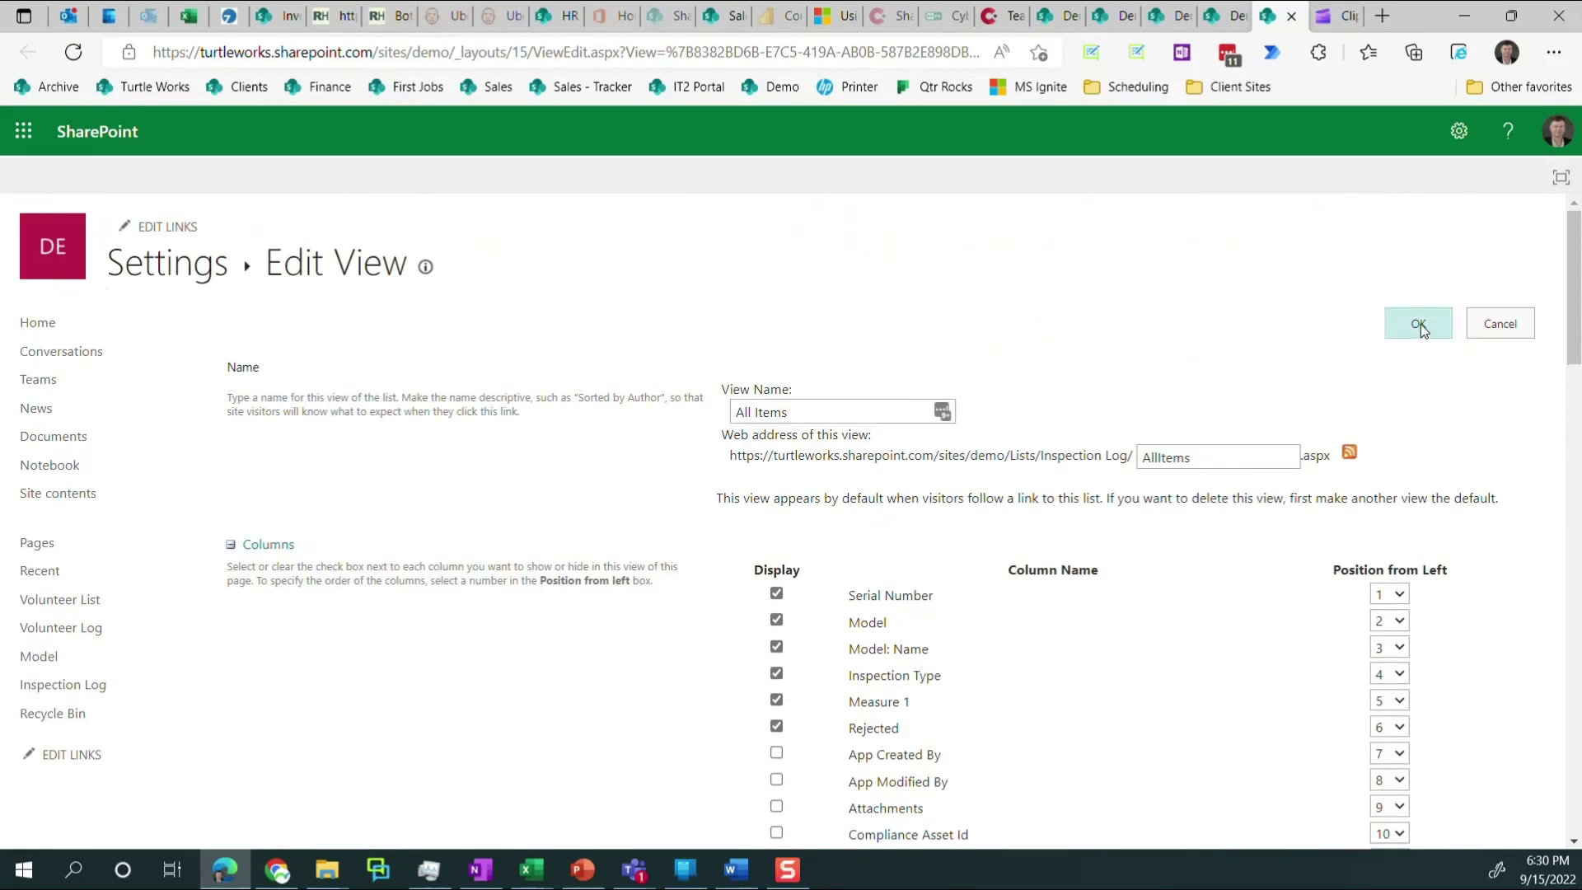
{"action": "scroll", "coordinate": [1208, 487], "scroll_direction": "down", "scroll_amount": 5}
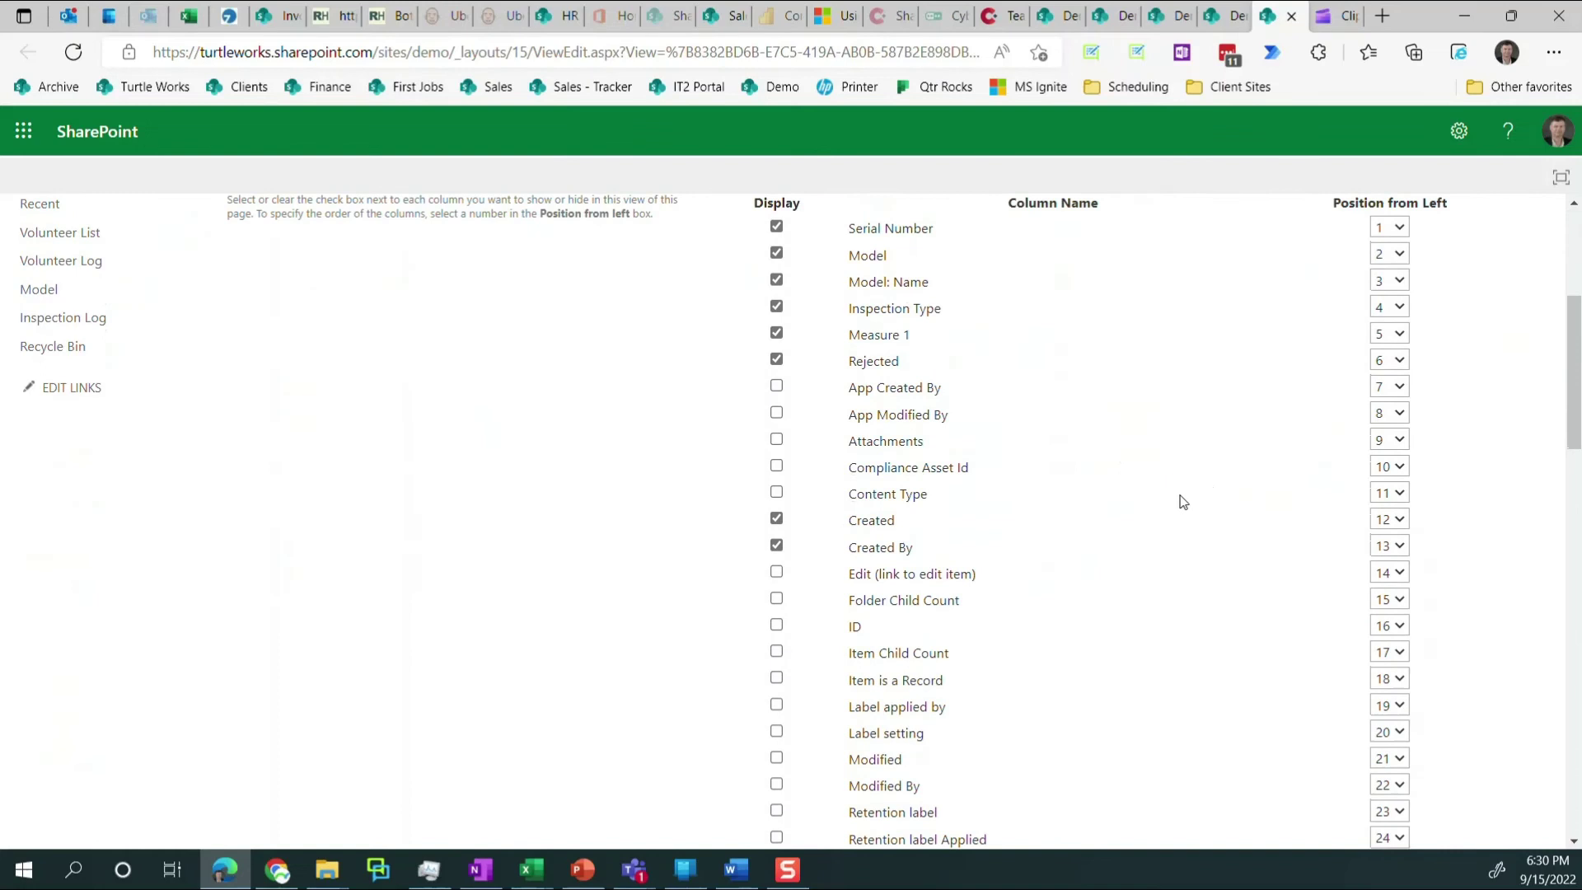
{"action": "scroll", "coordinate": [1179, 501], "scroll_direction": "up", "scroll_amount": 1}
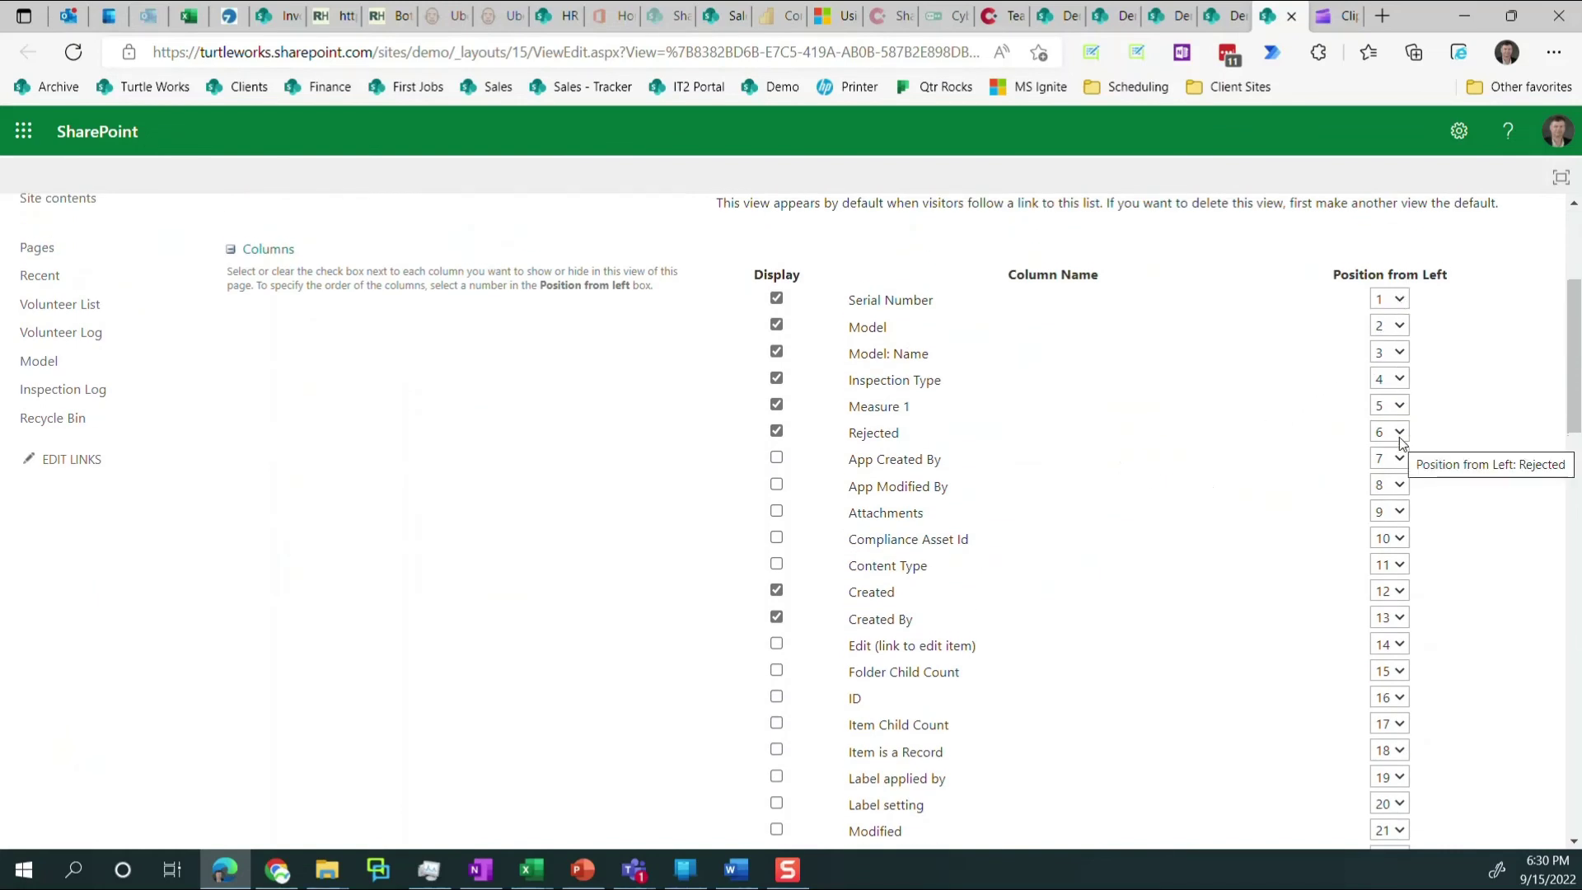
{"action": "scroll", "coordinate": [1413, 458], "scroll_direction": "up", "scroll_amount": 3}
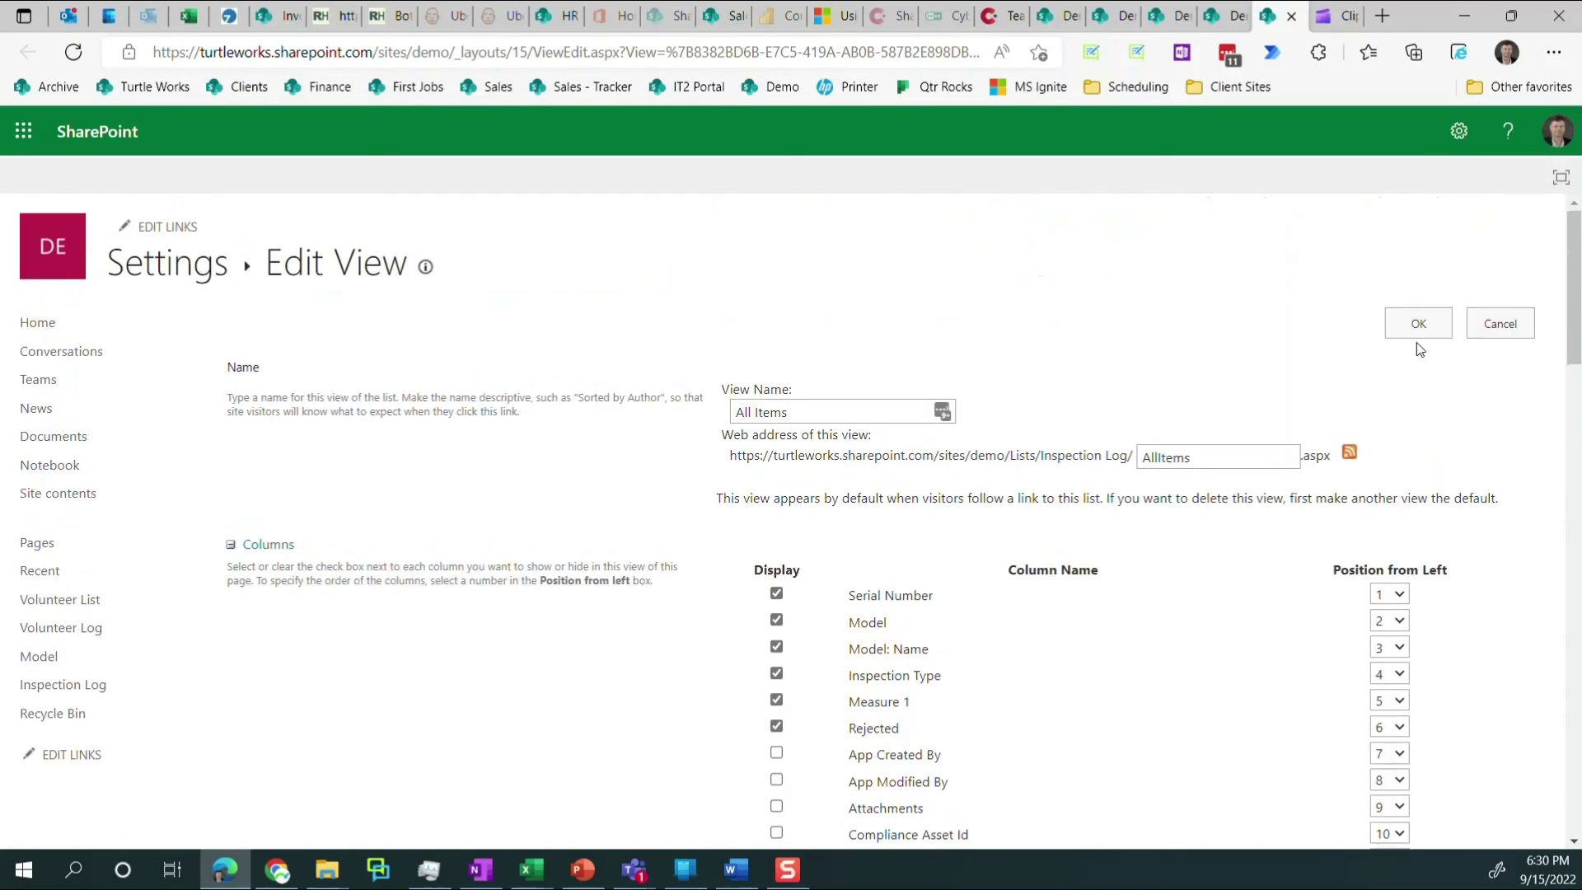
{"action": "left_click", "coordinate": [1417, 305]}
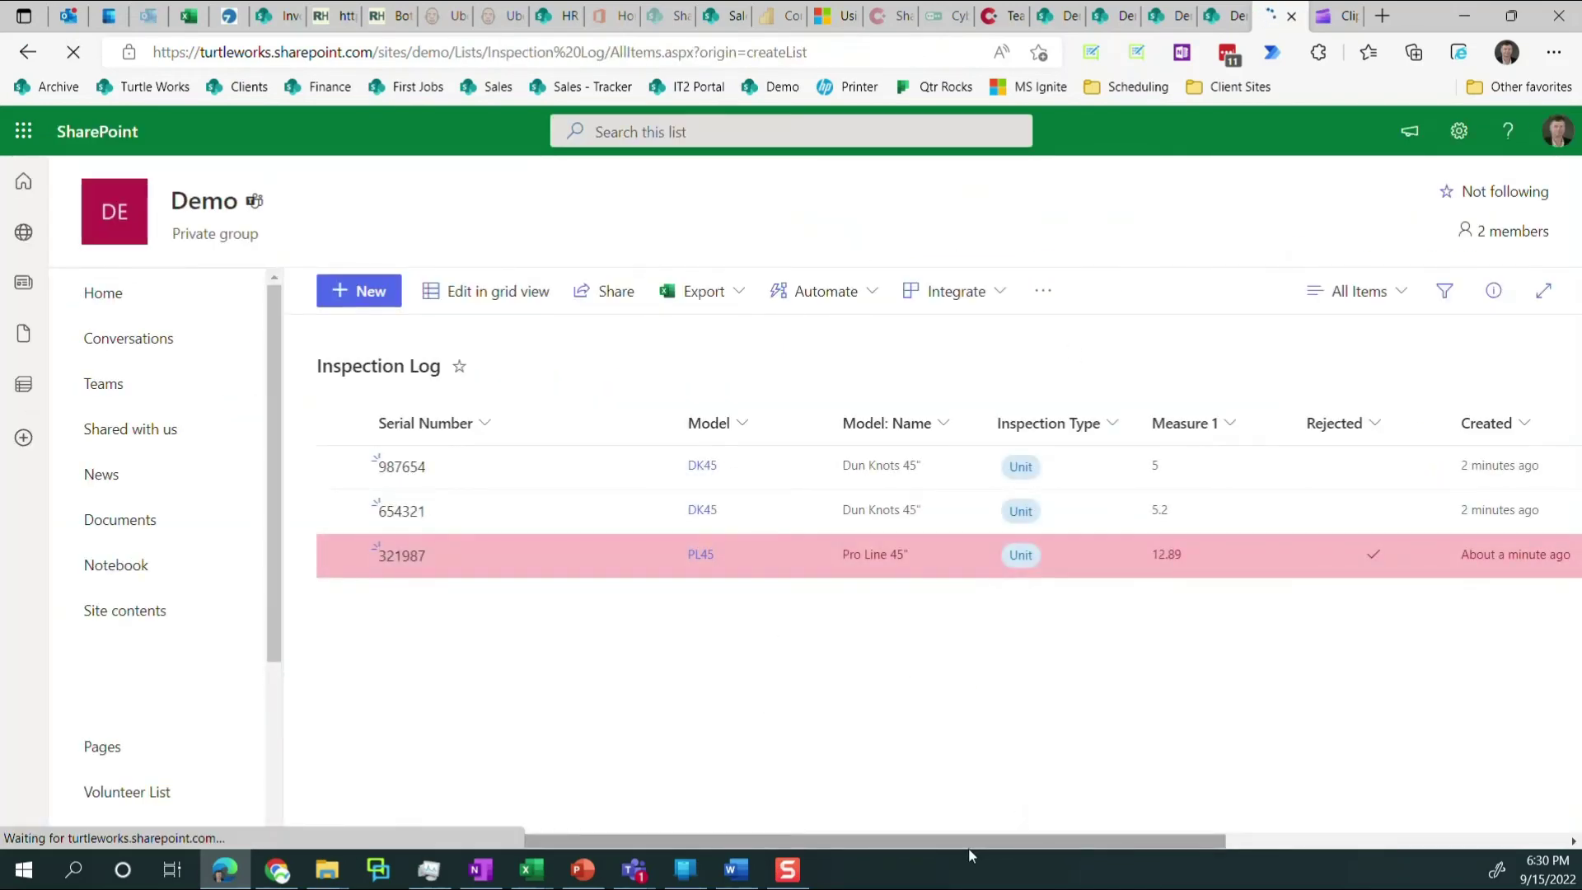
Scroll right to check the Created By column, scroll back, and open the views list.
{"action": "left_click_drag", "start_coordinate": [967, 848], "coordinate": [1095, 842]}
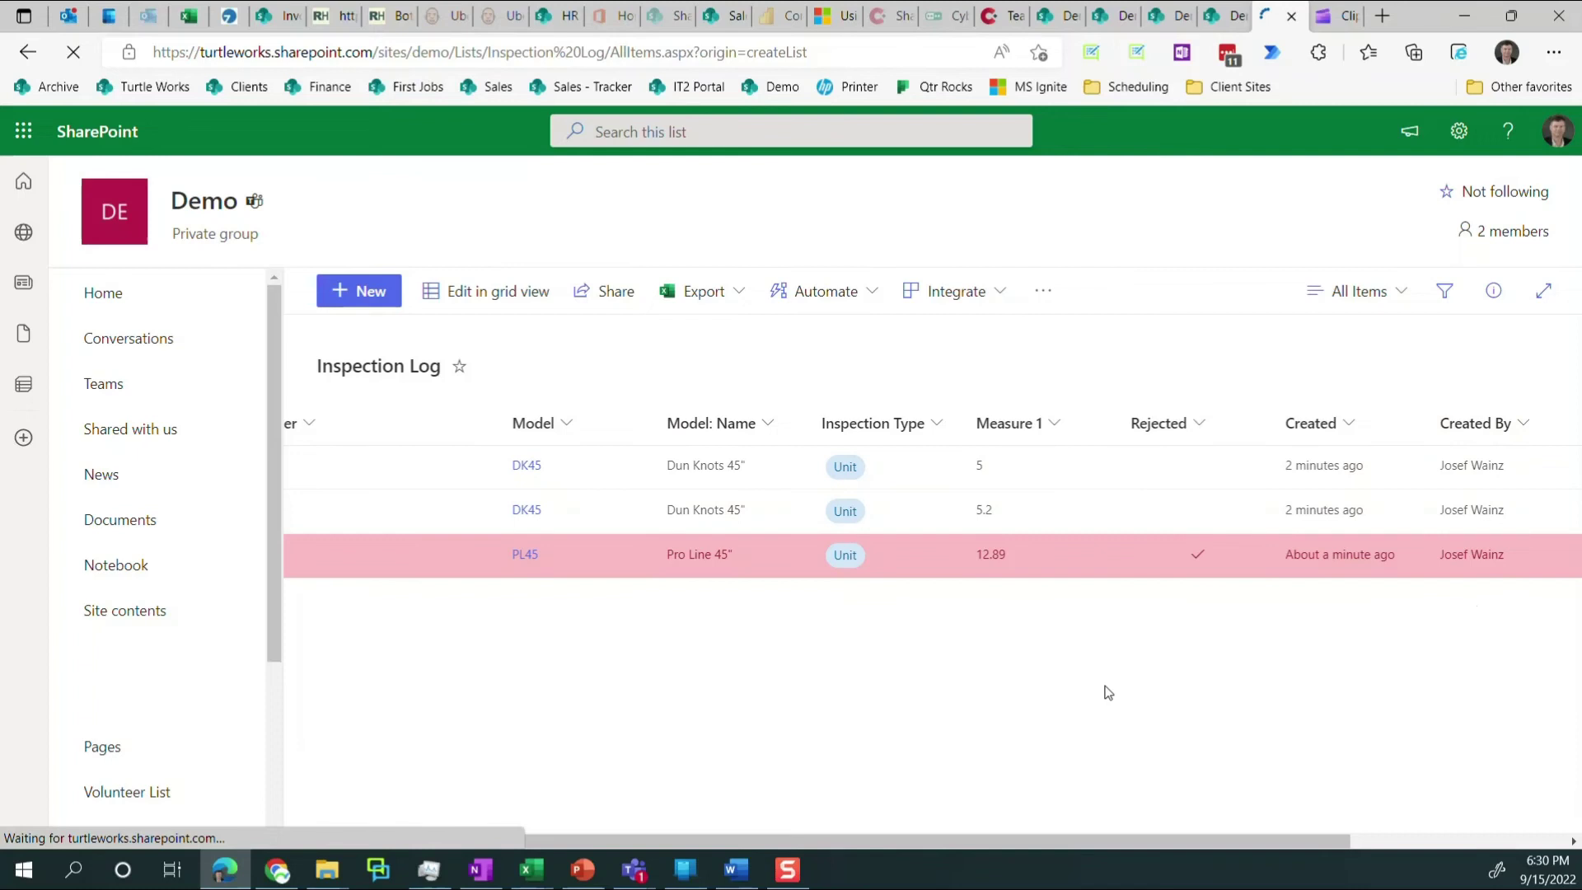
{"action": "left_click_drag", "start_coordinate": [789, 842], "coordinate": [664, 843]}
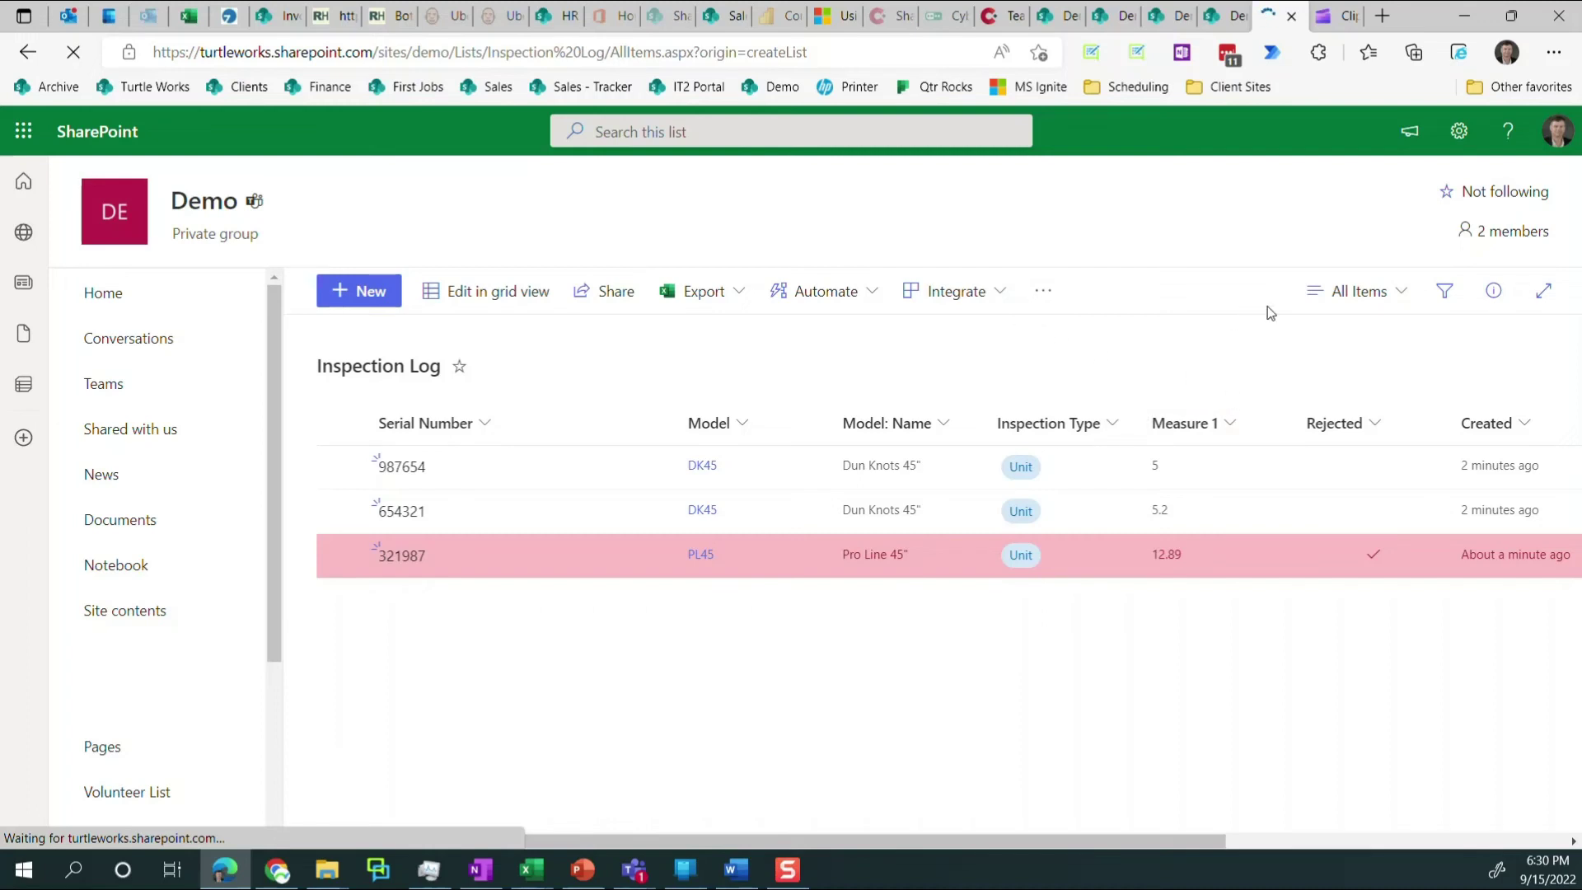
{"action": "left_click", "coordinate": [1395, 297]}
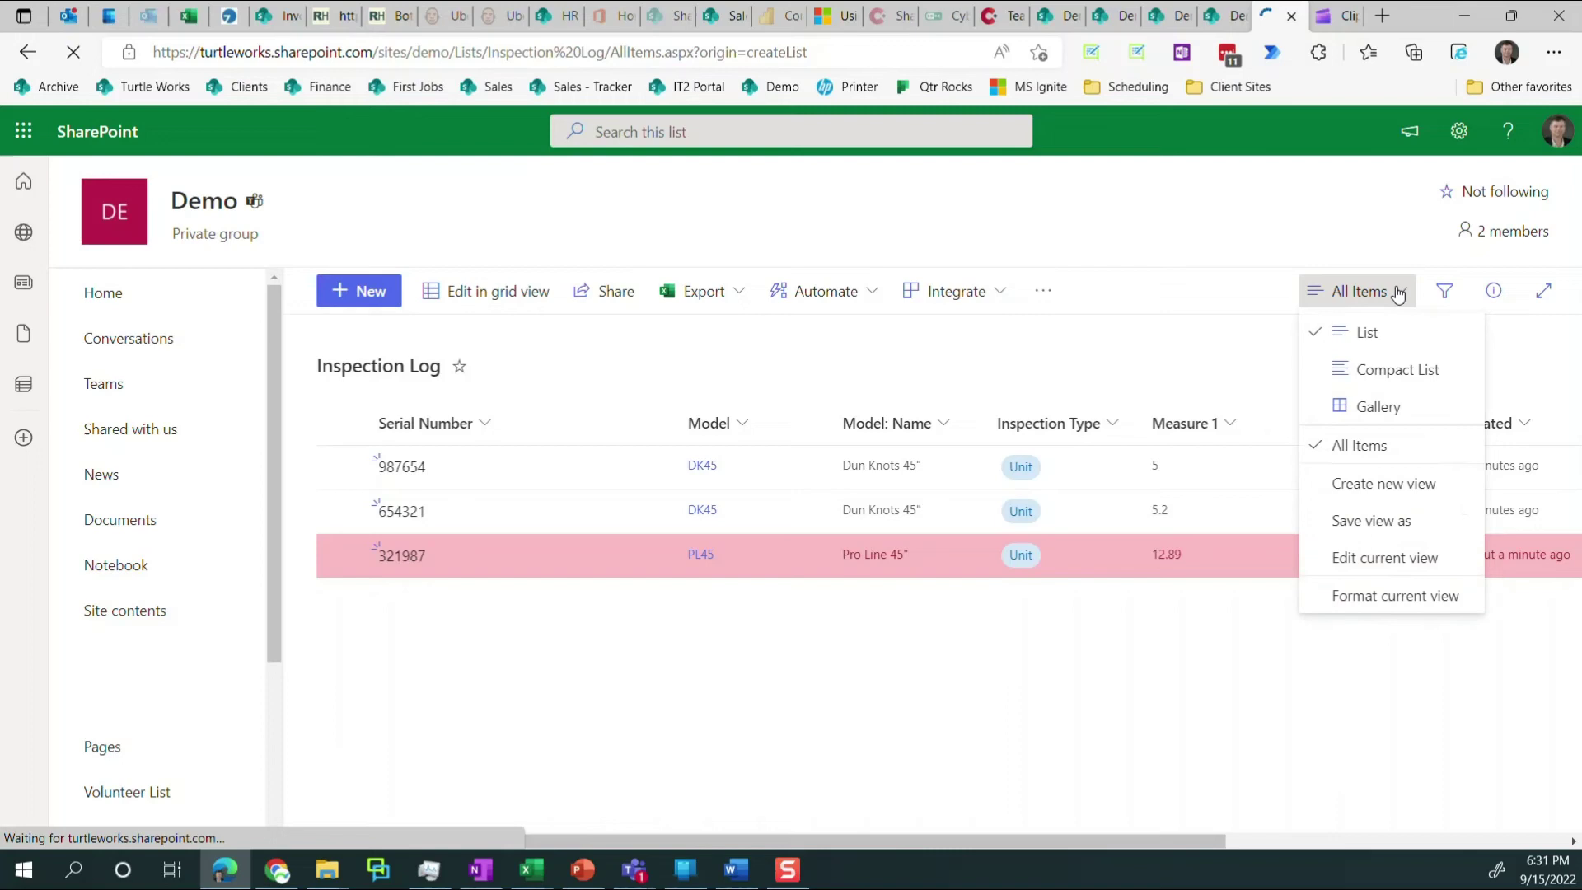
Create a public list view named 'Models'.
{"action": "left_click", "coordinate": [1375, 489]}
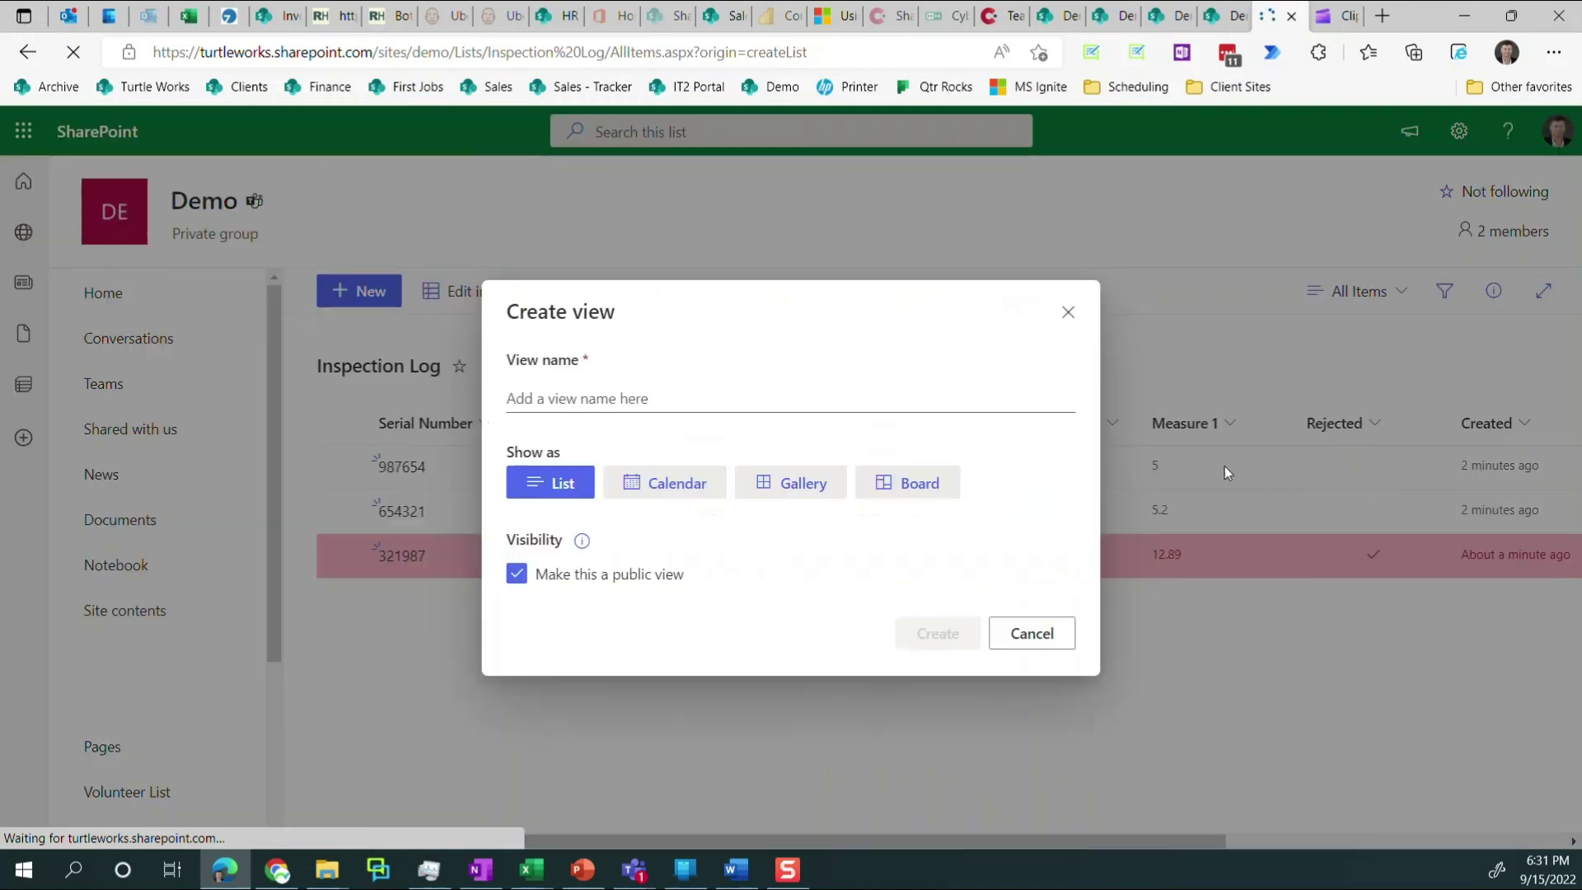
{"action": "left_click", "coordinate": [618, 403]}
{"action": "type", "text": "Mo"}
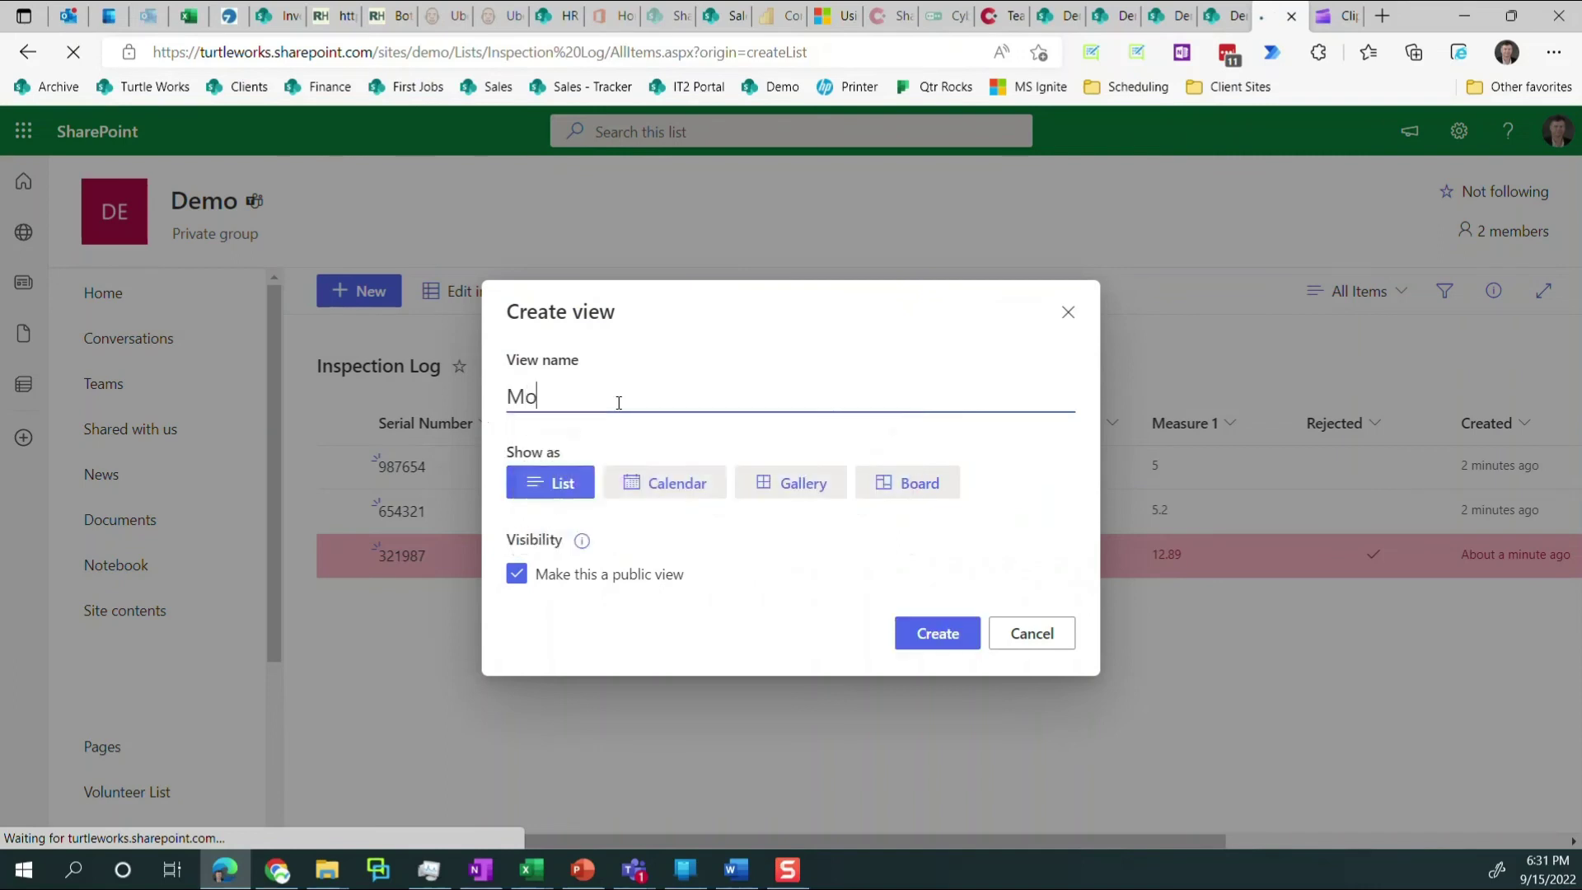
{"action": "type", "text": "dels"}
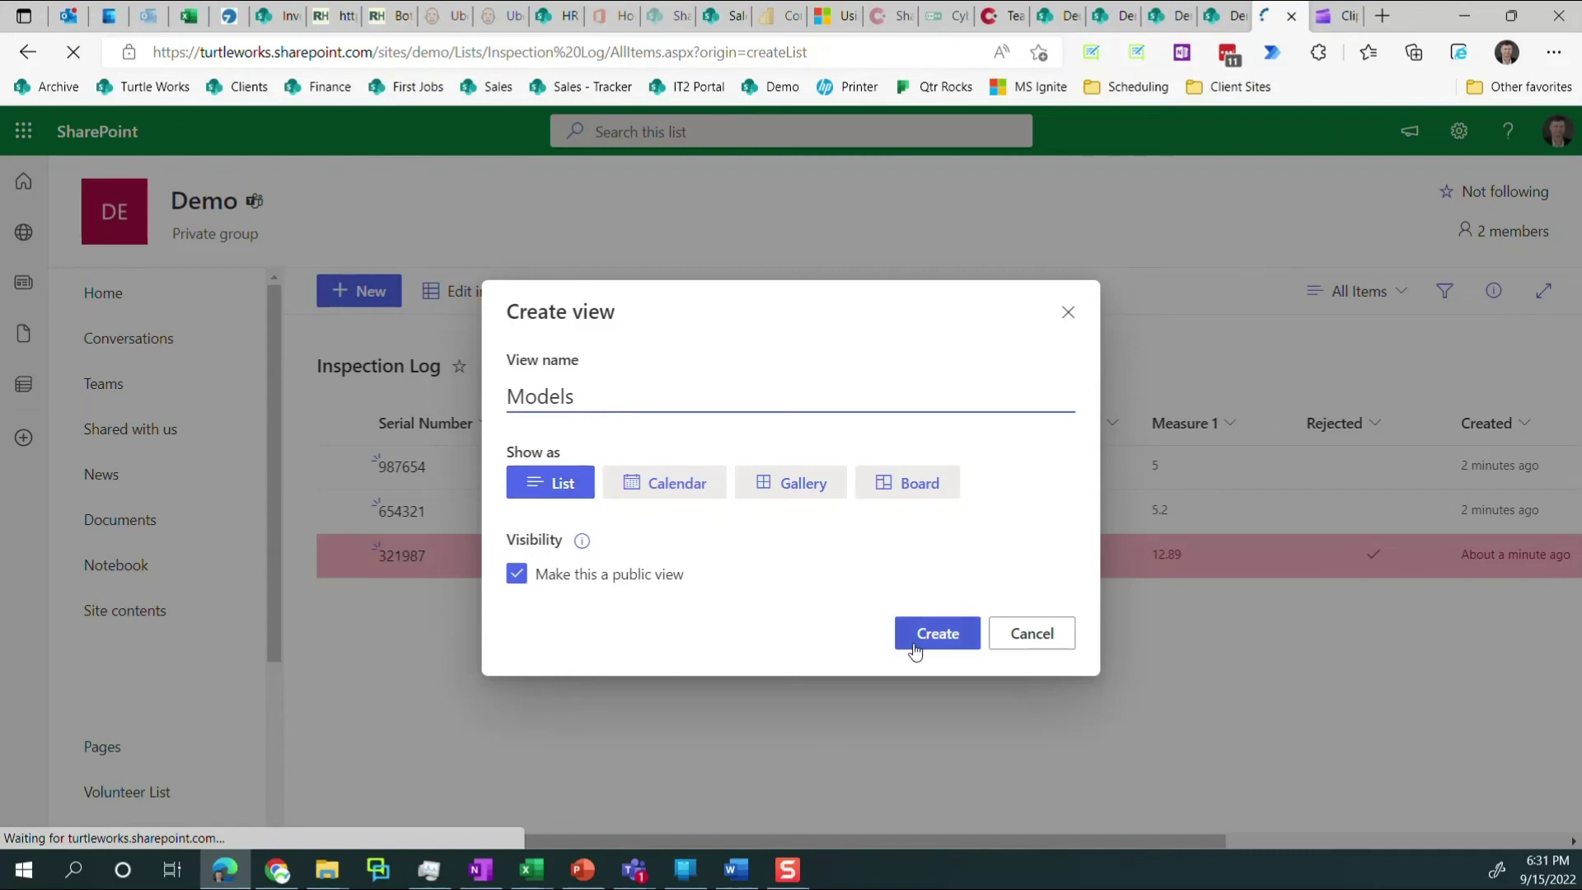
{"action": "left_click", "coordinate": [937, 634]}
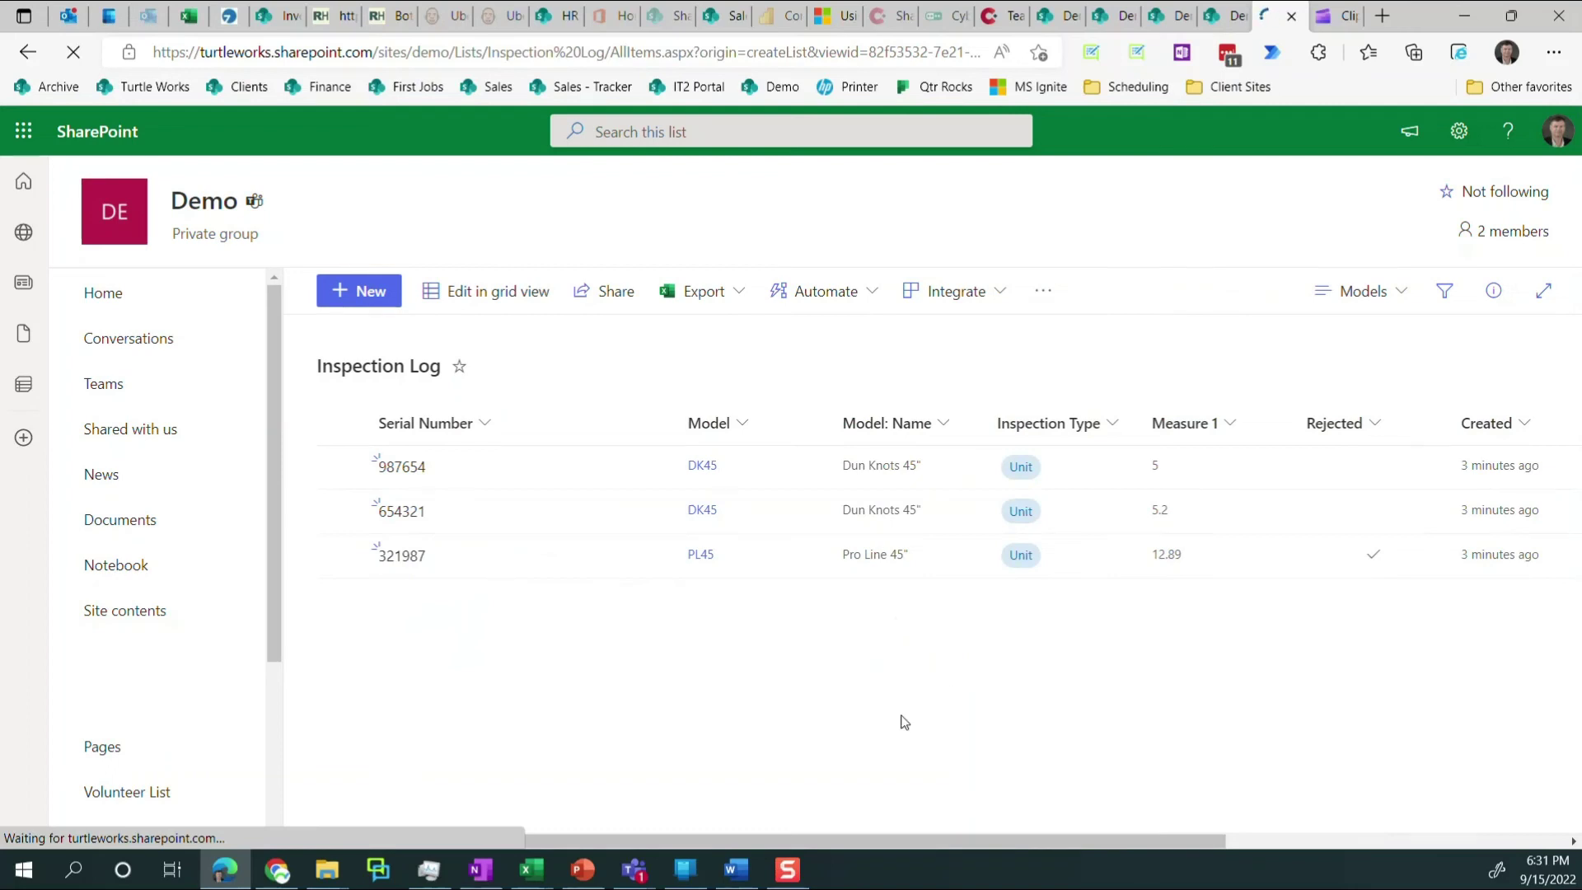
{"action": "mouse_move", "coordinate": [820, 849]}
{"action": "left_mouse_down"}
{"action": "mouse_move", "coordinate": [1193, 831]}
{"action": "mouse_move", "coordinate": [826, 828]}
{"action": "left_mouse_up"}
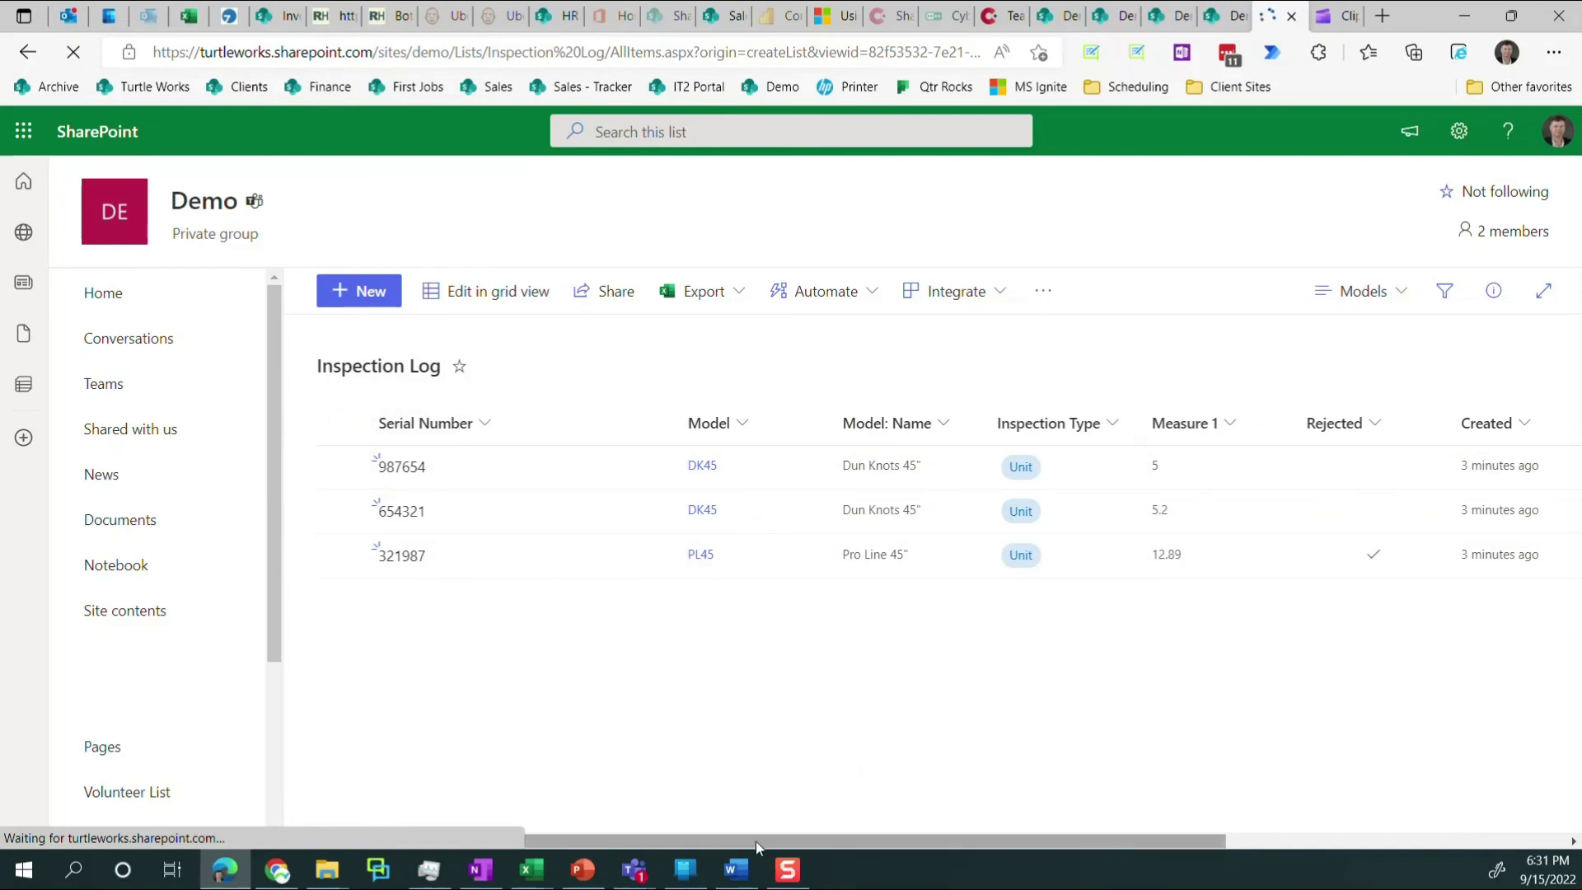
Edit the Models view's Group By settings so it is first grouped by the Model column.
{"action": "left_click", "coordinate": [1396, 293]}
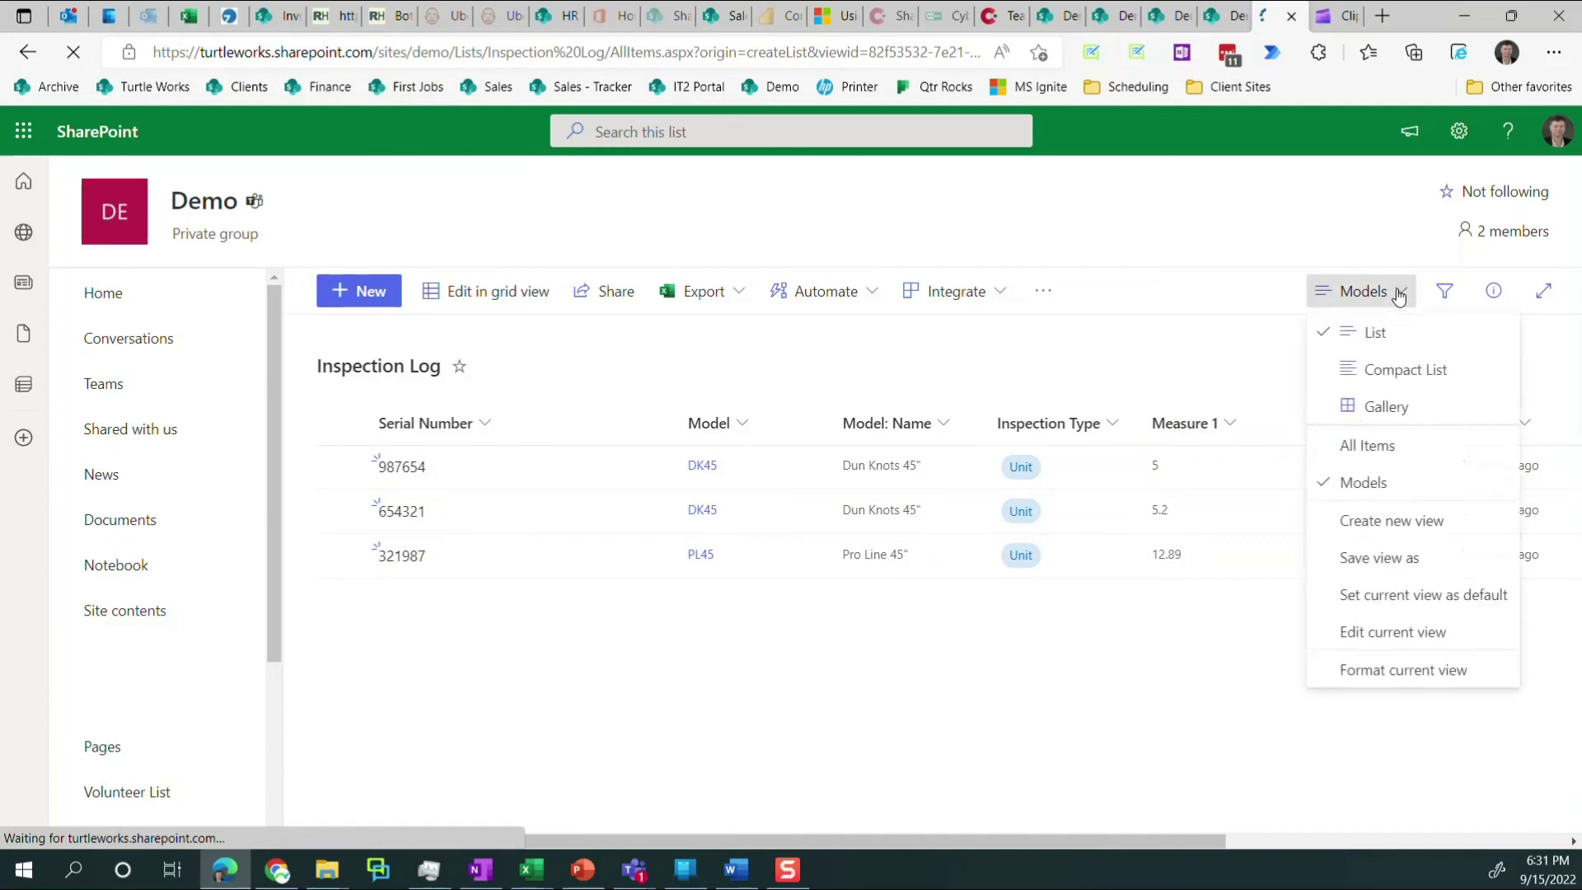
{"action": "left_click", "coordinate": [1382, 632]}
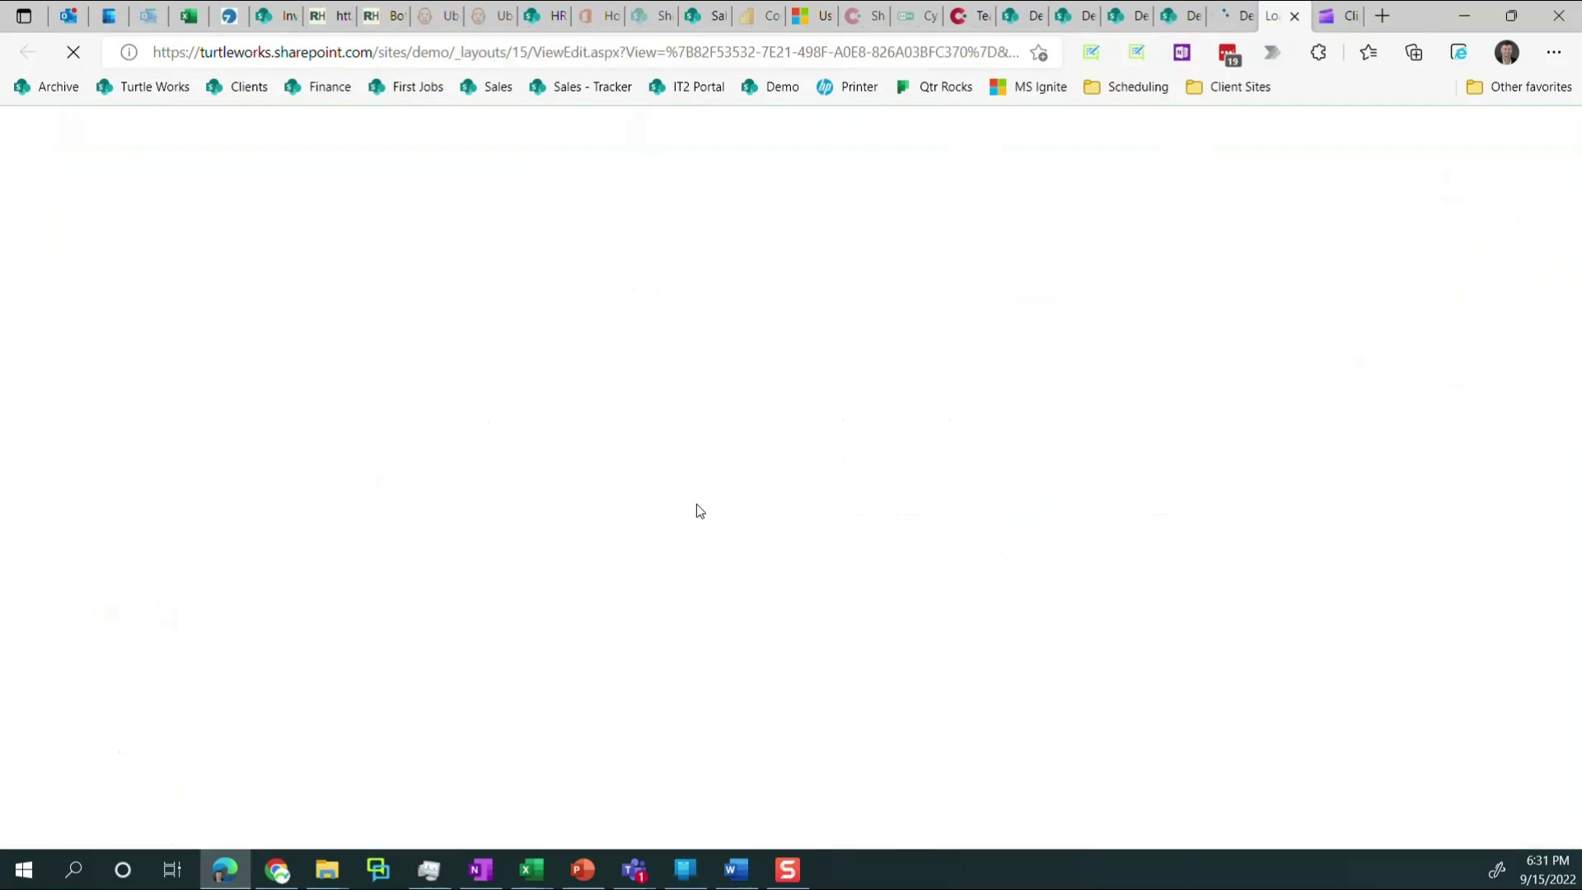
{"action": "scroll", "coordinate": [695, 511], "scroll_direction": "down", "scroll_amount": 10}
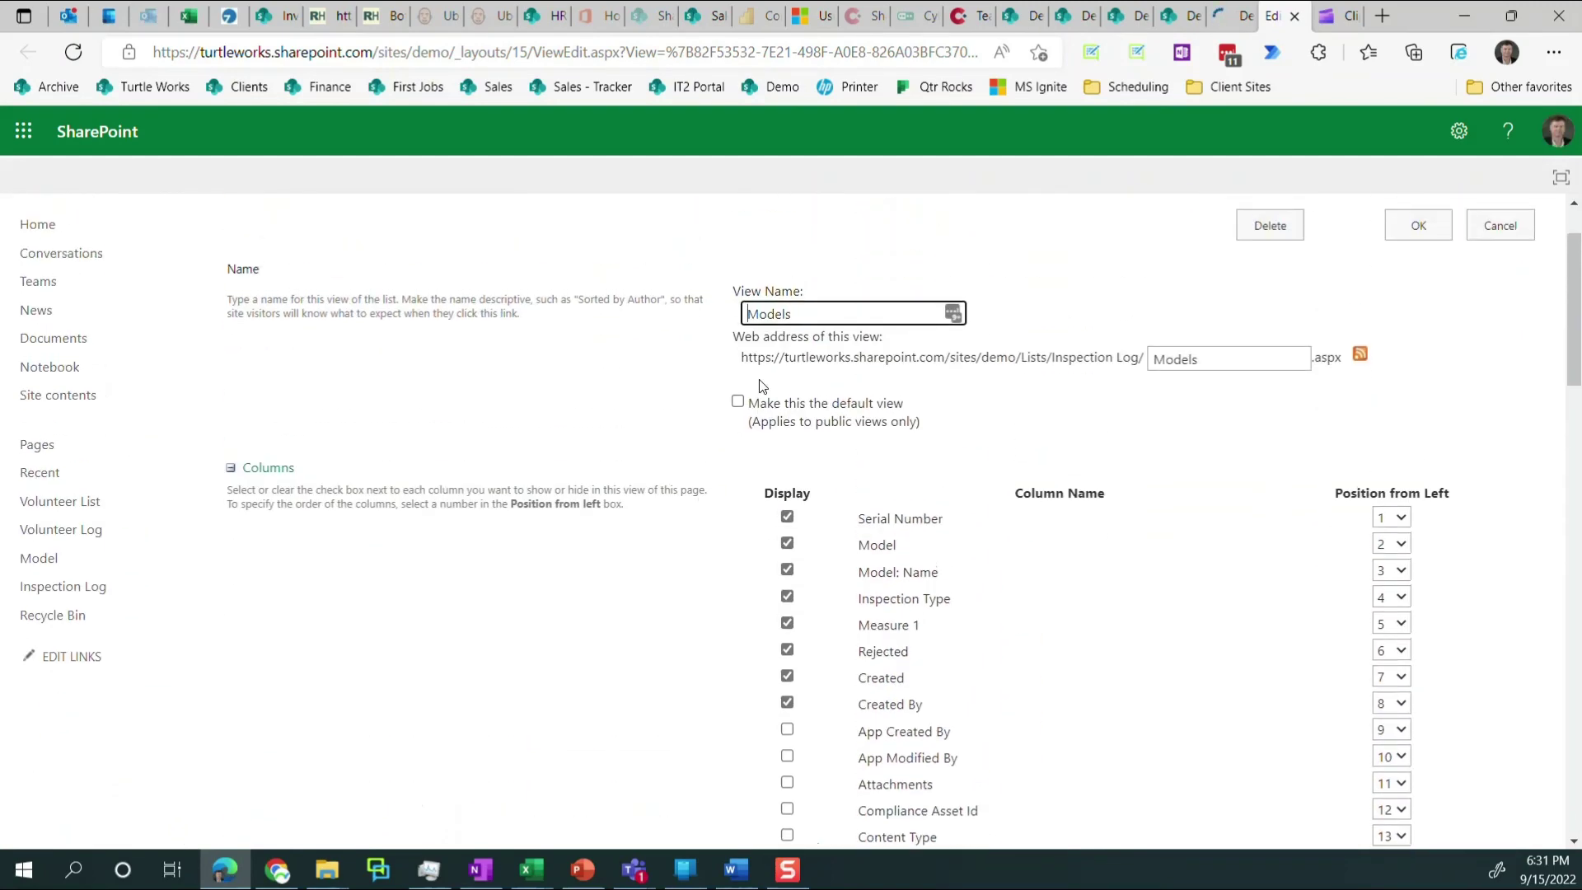
{"action": "scroll", "coordinate": [731, 523], "scroll_direction": "down", "scroll_amount": 10}
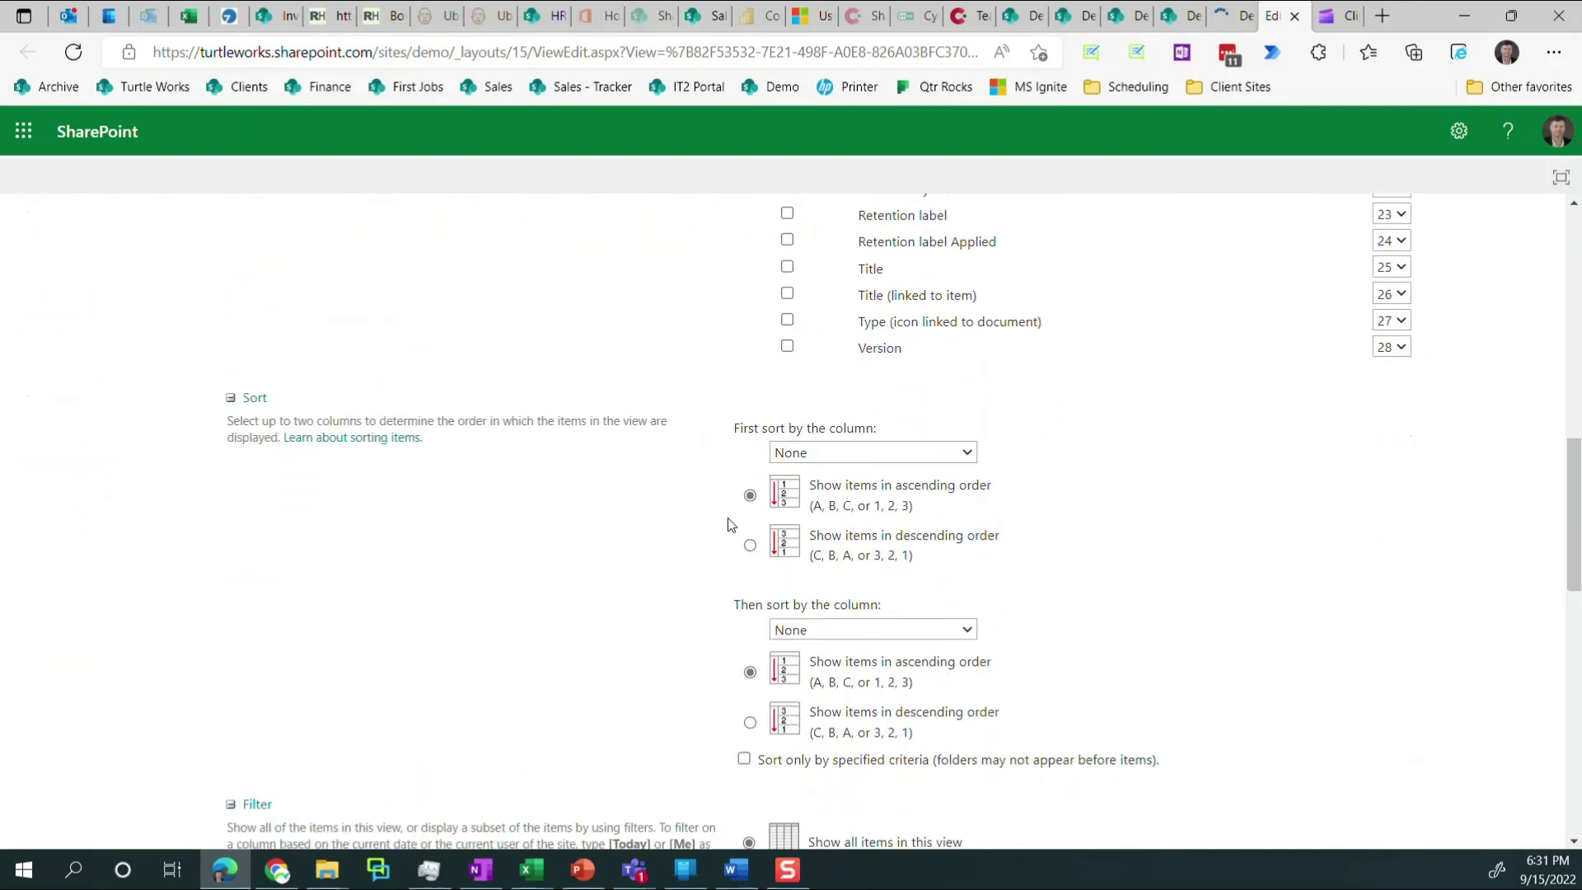
{"action": "scroll", "coordinate": [715, 513], "scroll_direction": "down", "scroll_amount": 2}
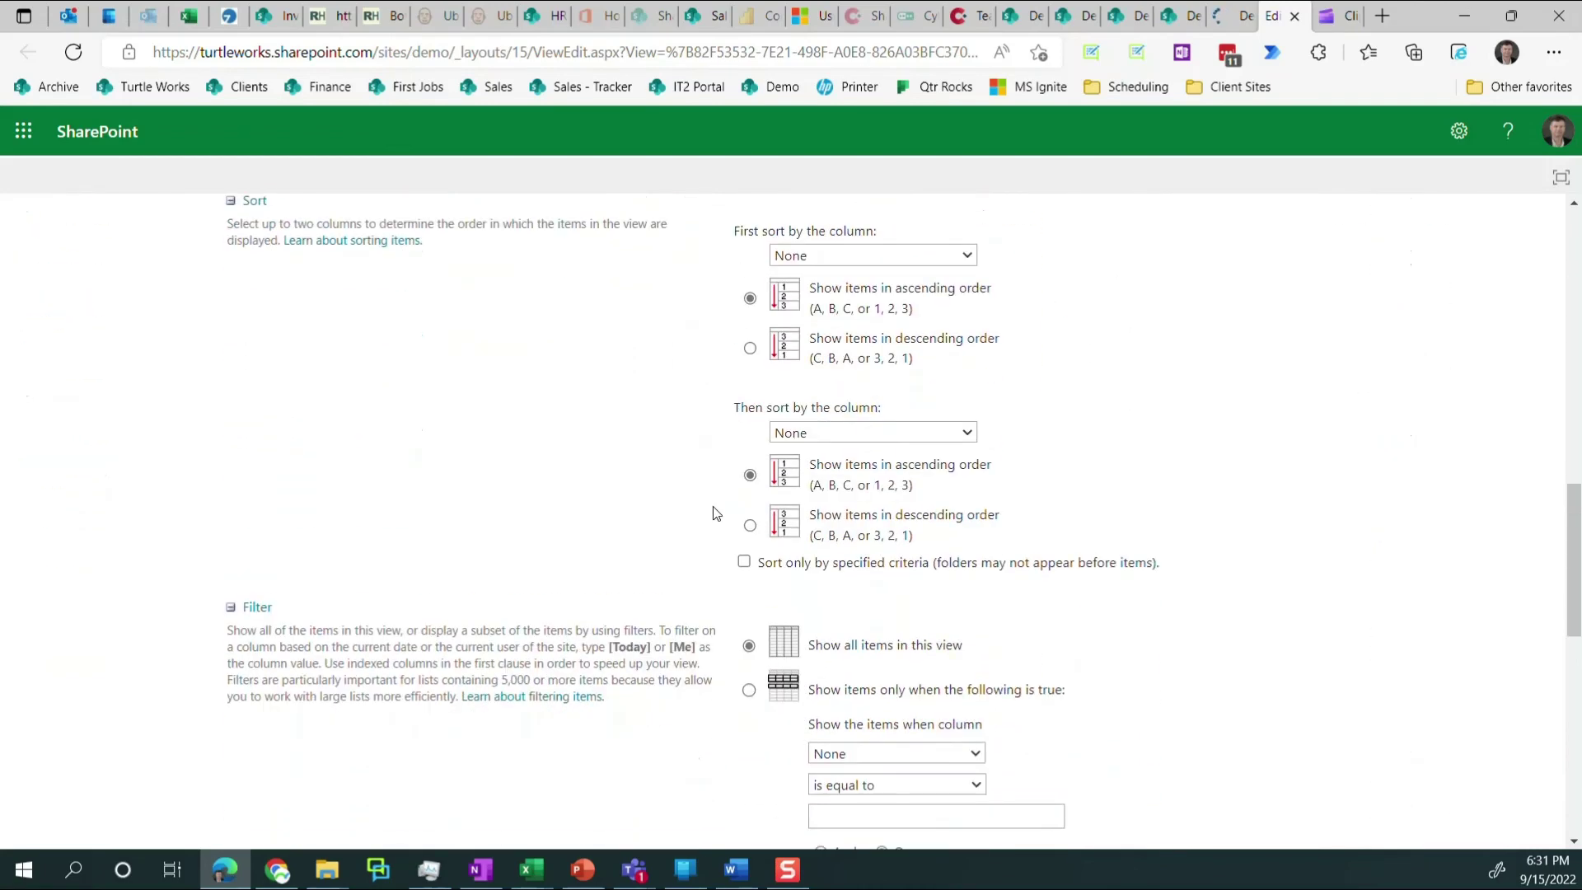
{"action": "scroll", "coordinate": [715, 512], "scroll_direction": "down", "scroll_amount": 4}
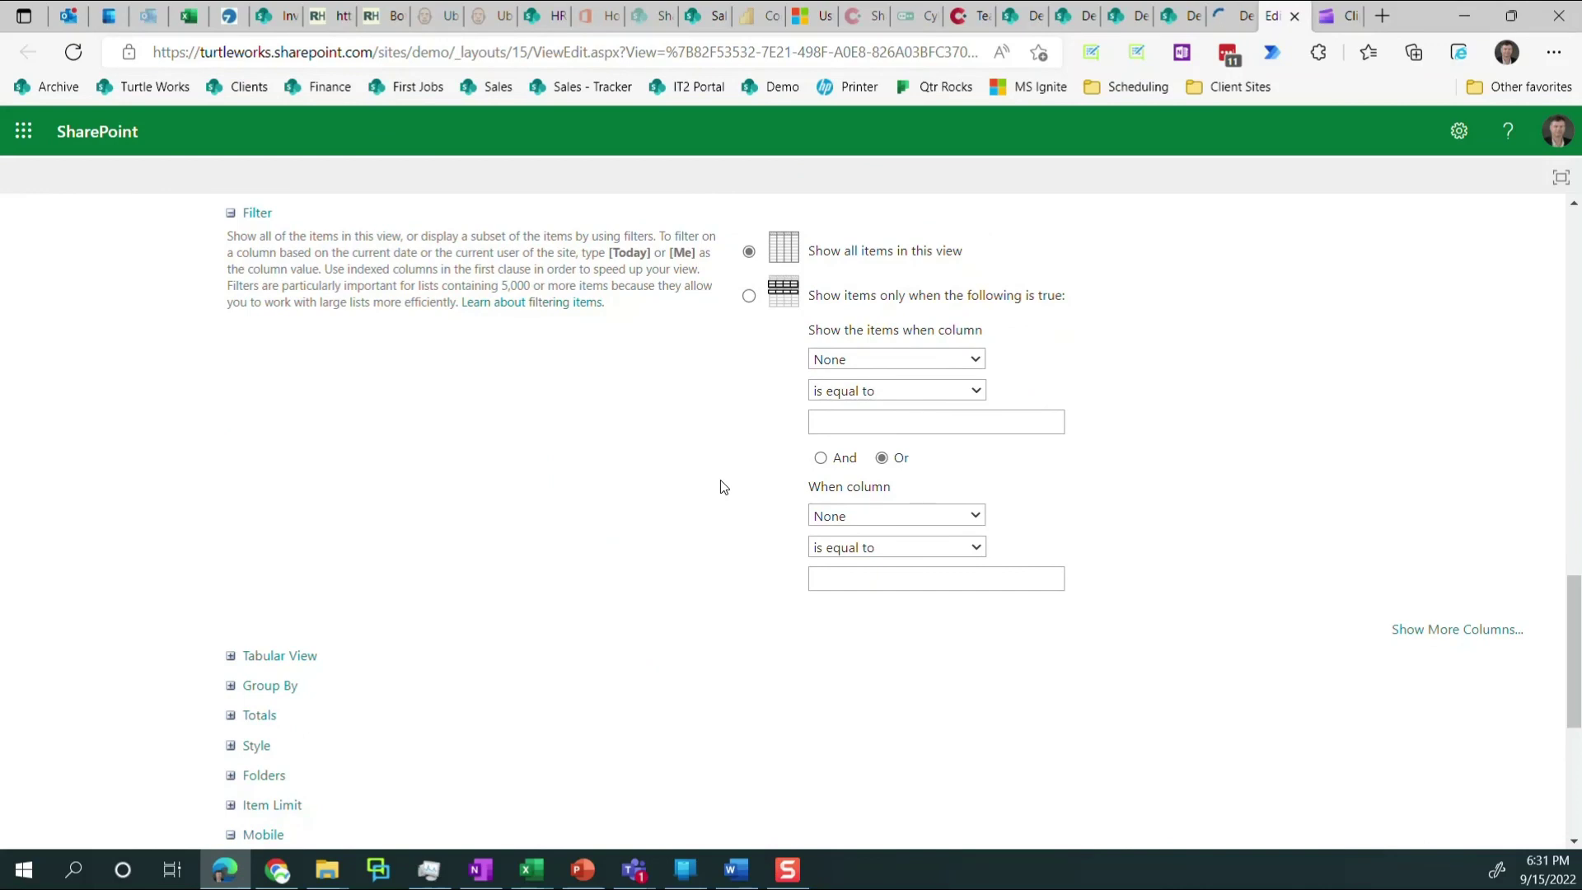
{"action": "scroll", "coordinate": [473, 637], "scroll_direction": "down", "scroll_amount": 2}
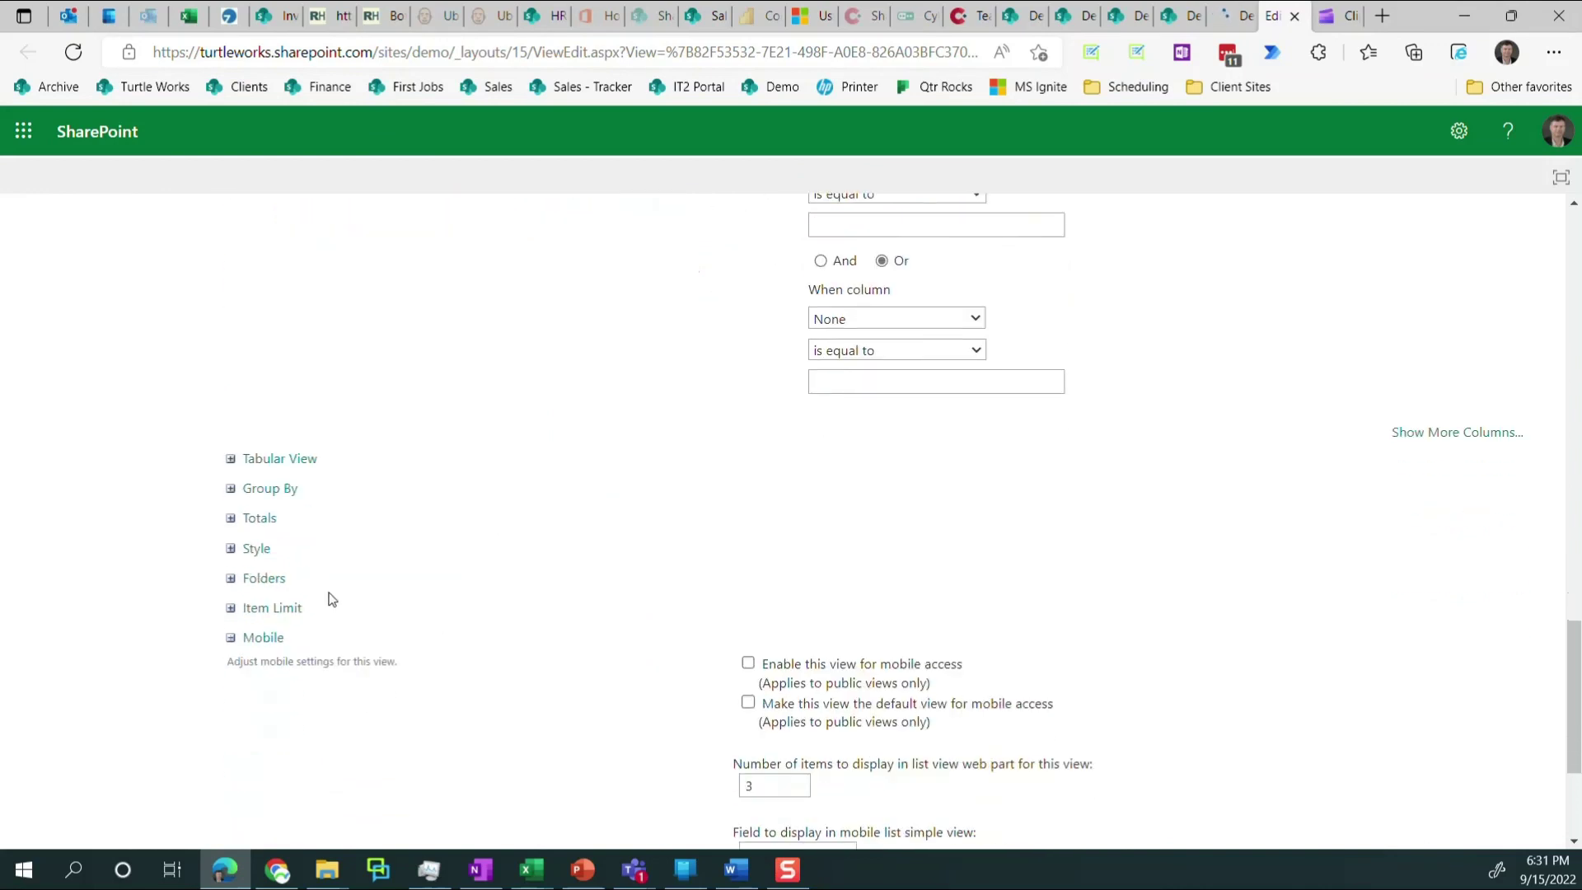
{"action": "left_click", "coordinate": [232, 490]}
{"action": "left_click", "coordinate": [892, 547]}
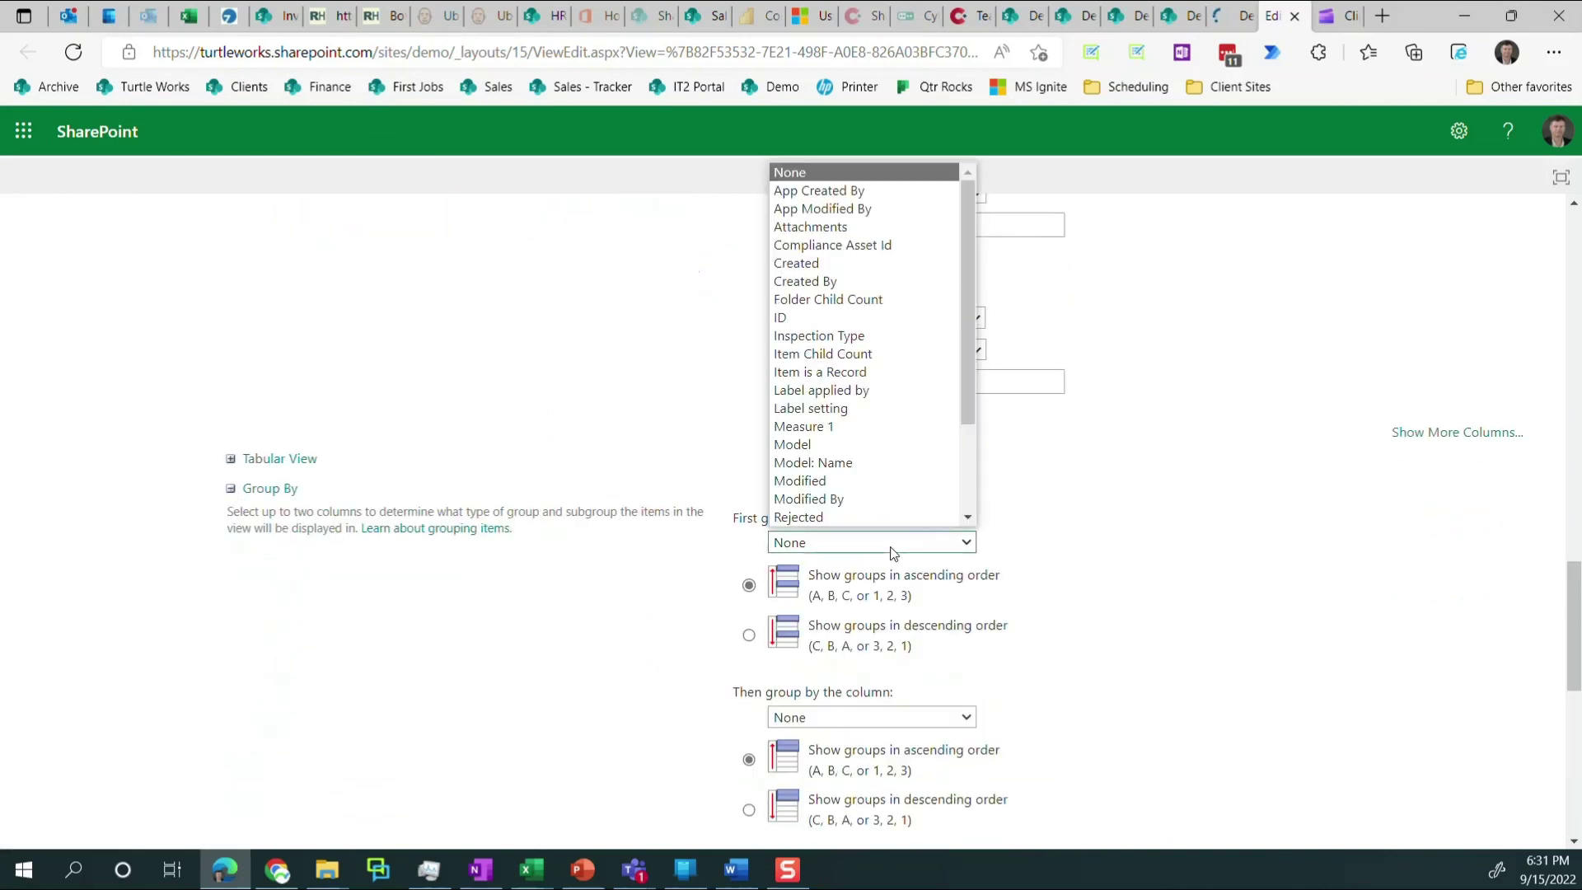
{"action": "scroll", "coordinate": [853, 478], "scroll_direction": "down", "scroll_amount": 1}
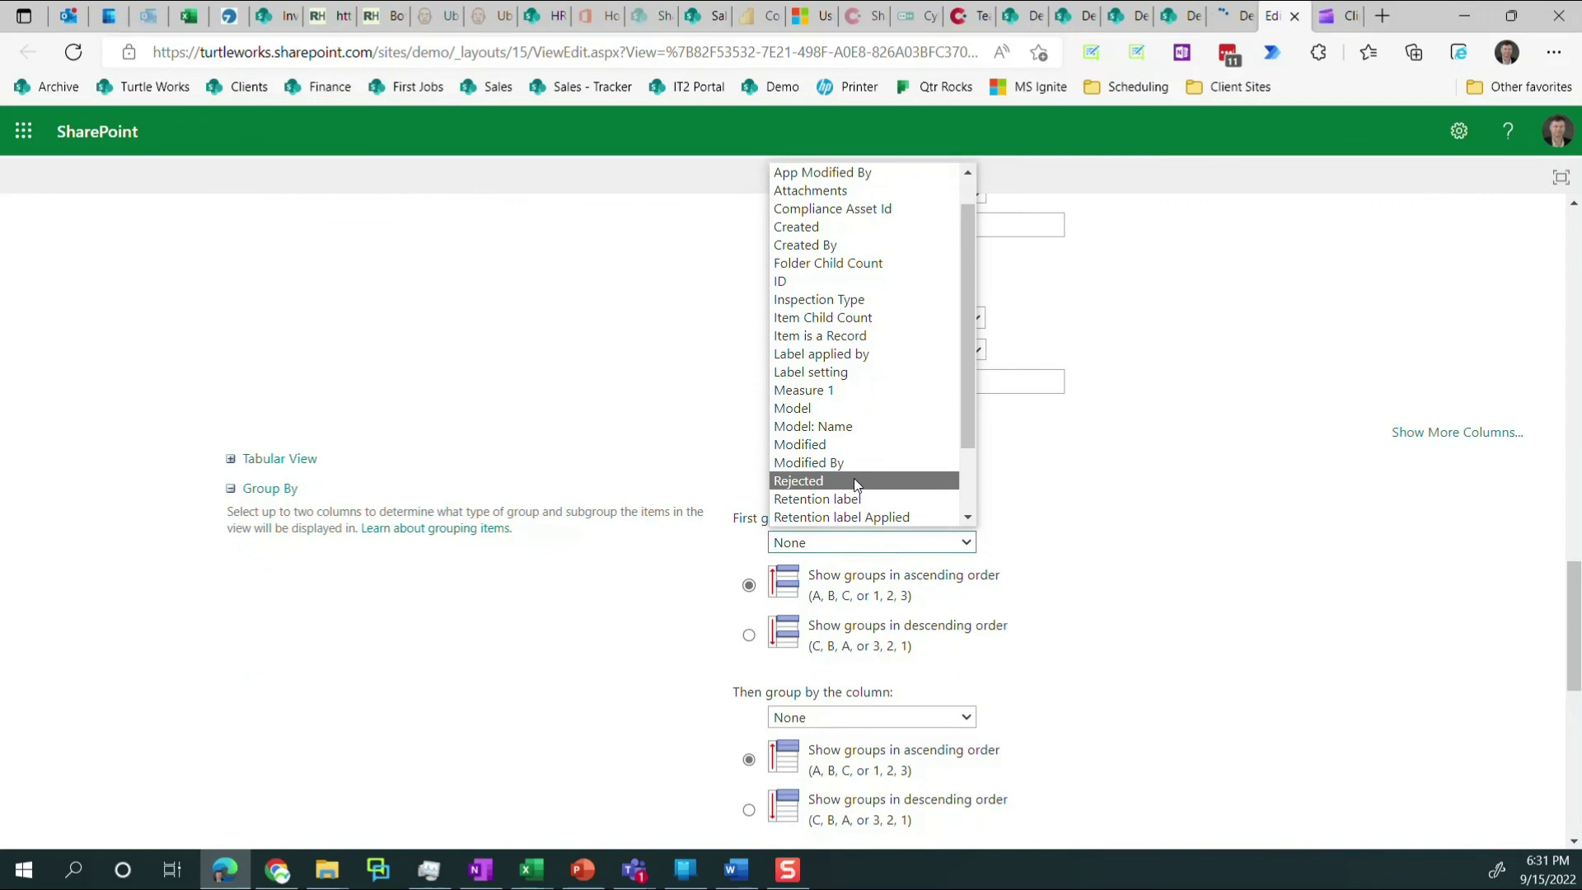
{"action": "left_click", "coordinate": [865, 409]}
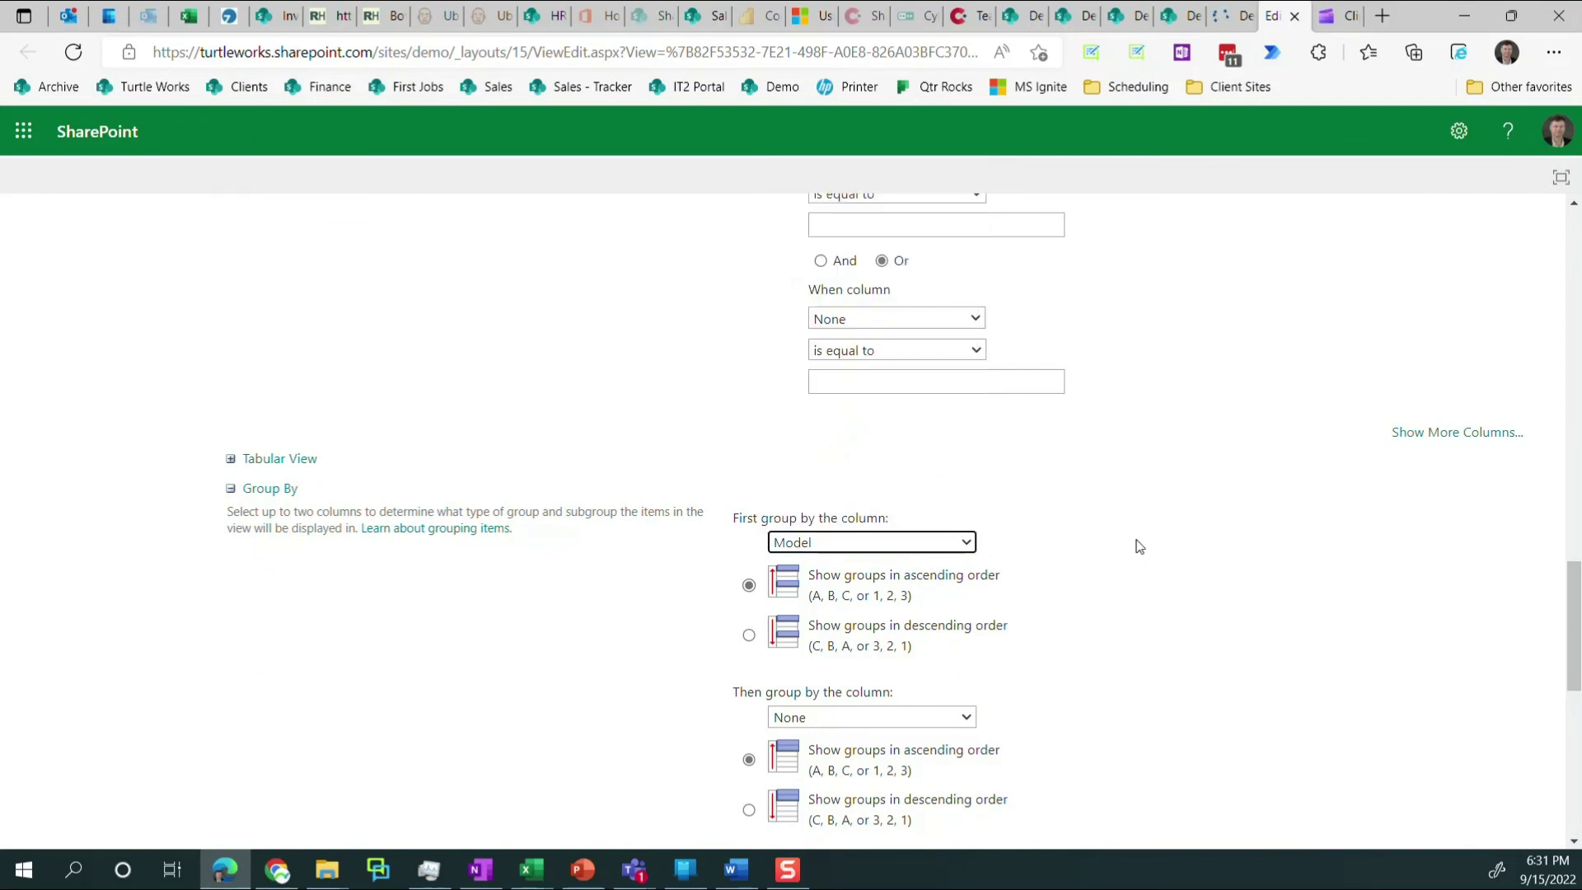
{"action": "scroll", "coordinate": [1186, 608], "scroll_direction": "down", "scroll_amount": 1}
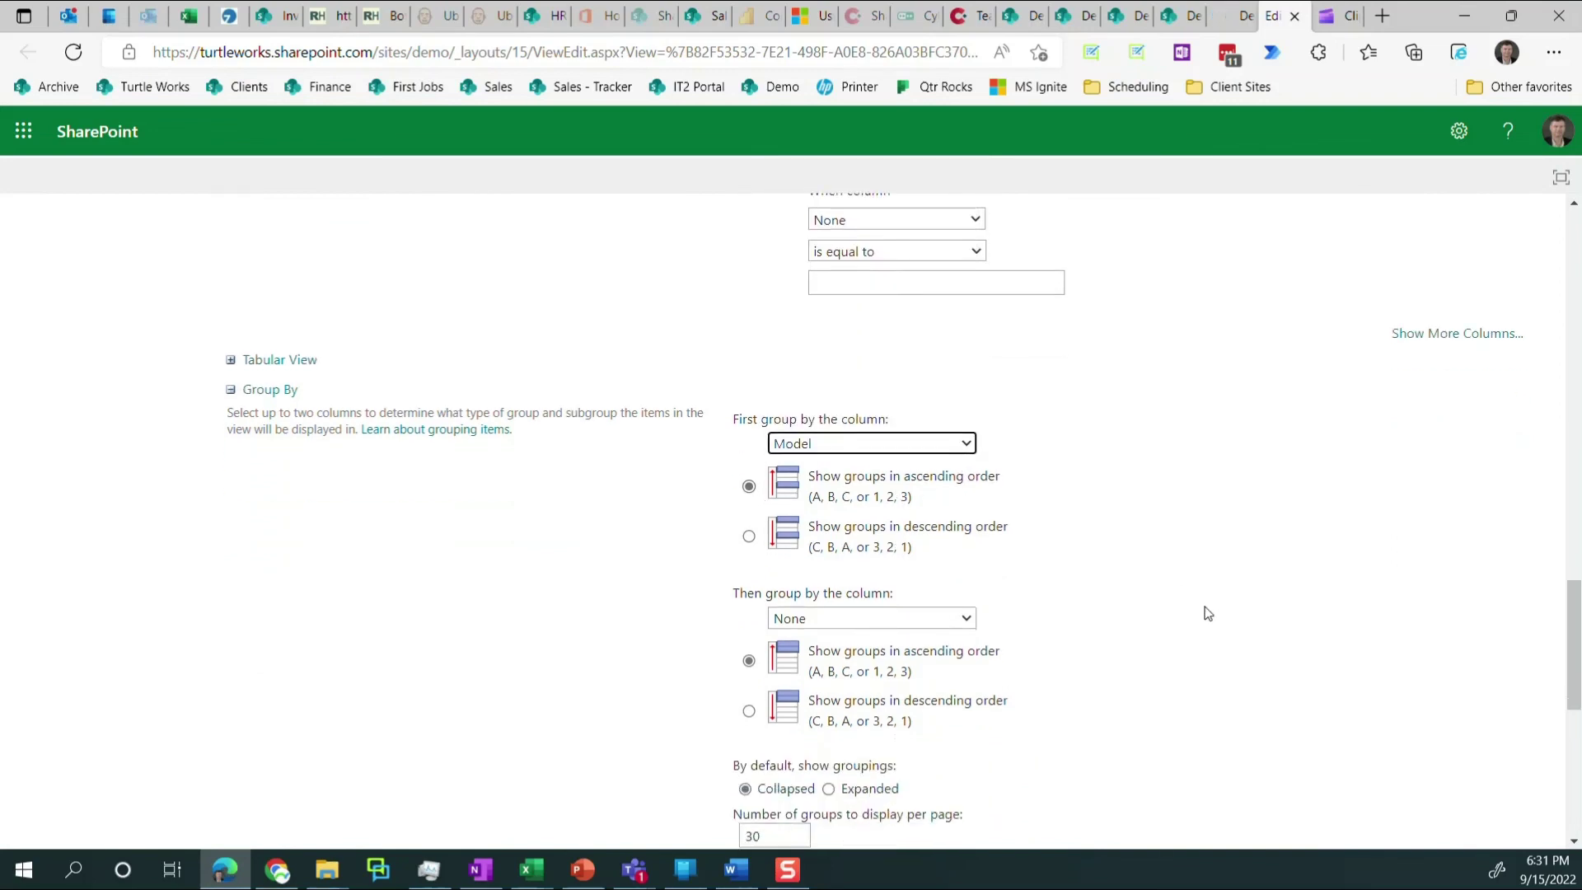
{"action": "scroll", "coordinate": [1203, 610], "scroll_direction": "down", "scroll_amount": 1}
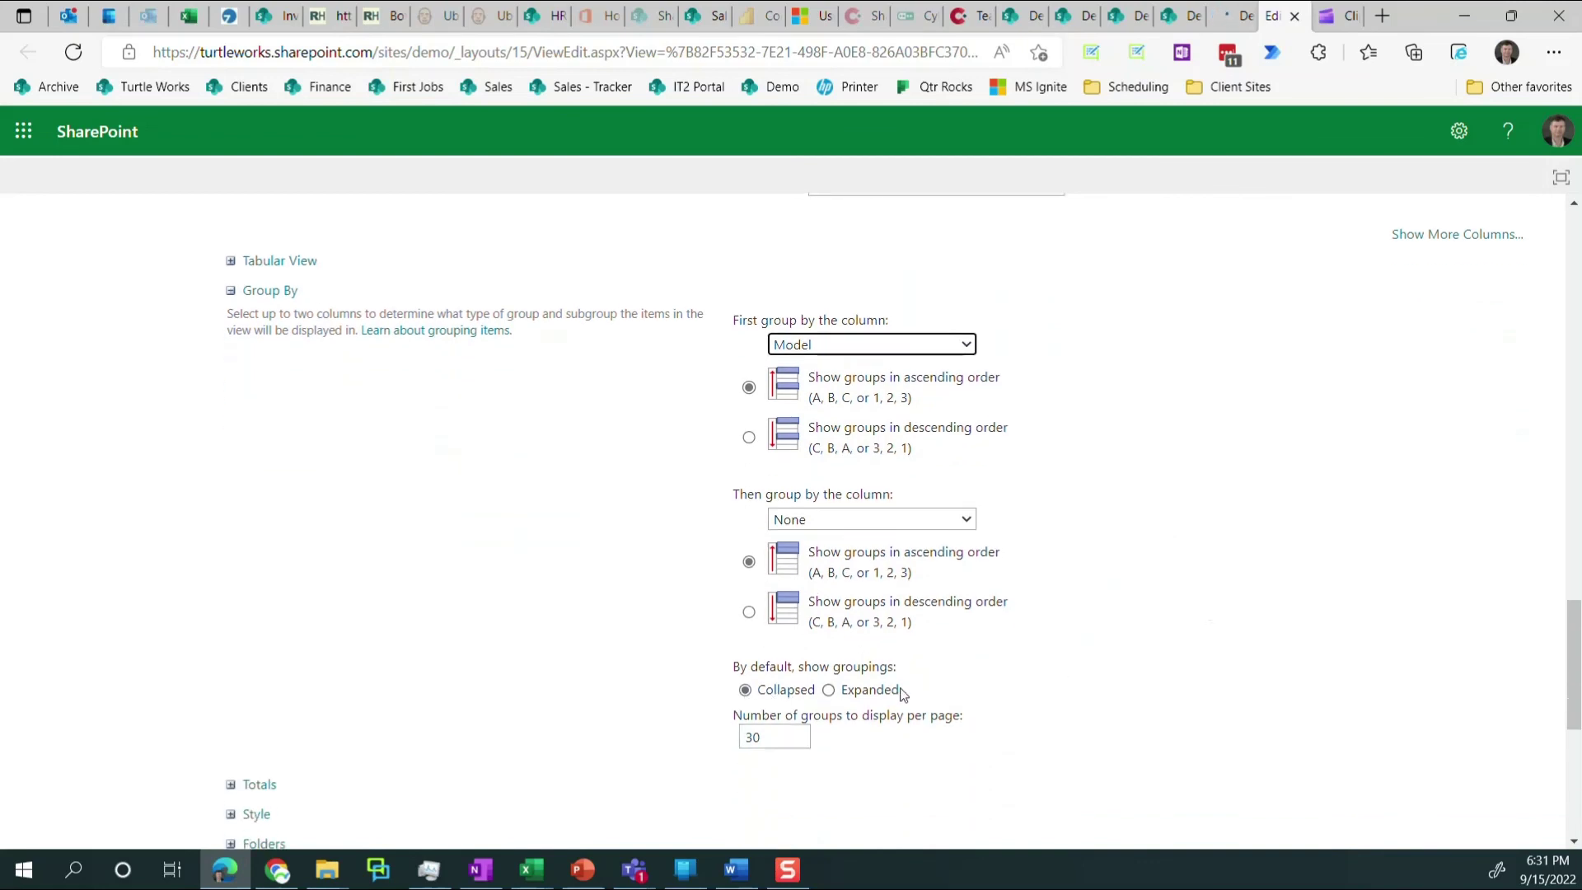
{"action": "scroll", "coordinate": [1440, 655], "scroll_direction": "down", "scroll_amount": 4}
{"action": "scroll", "coordinate": [1433, 661], "scroll_direction": "down", "scroll_amount": 2}
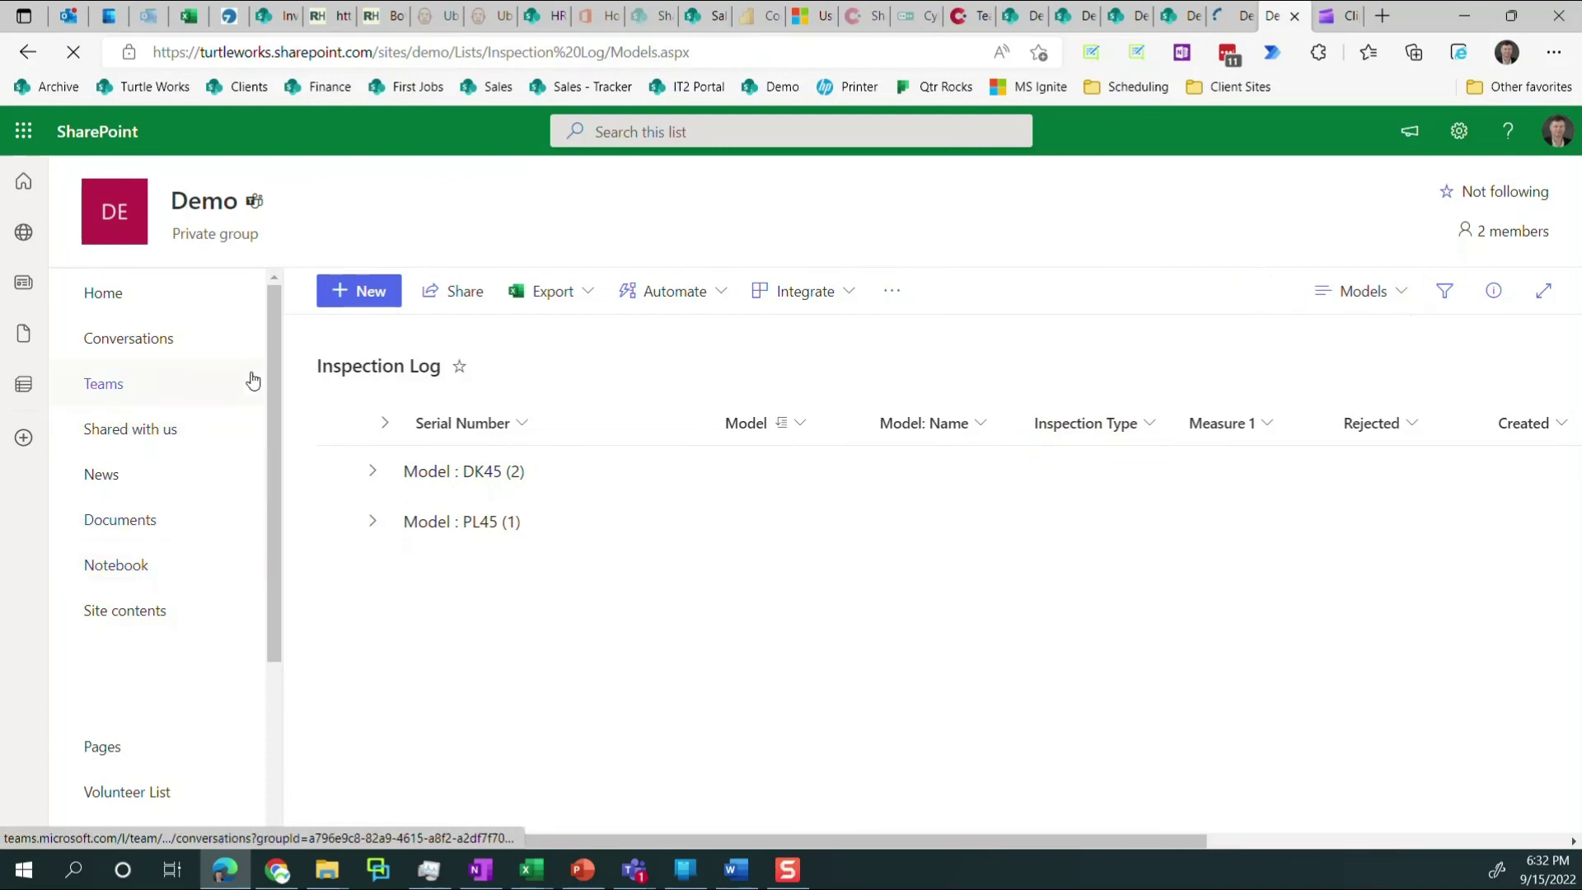
Expand and collapse the DK45 and PL45 groups, then minimize the browser.
{"action": "left_click", "coordinate": [375, 476]}
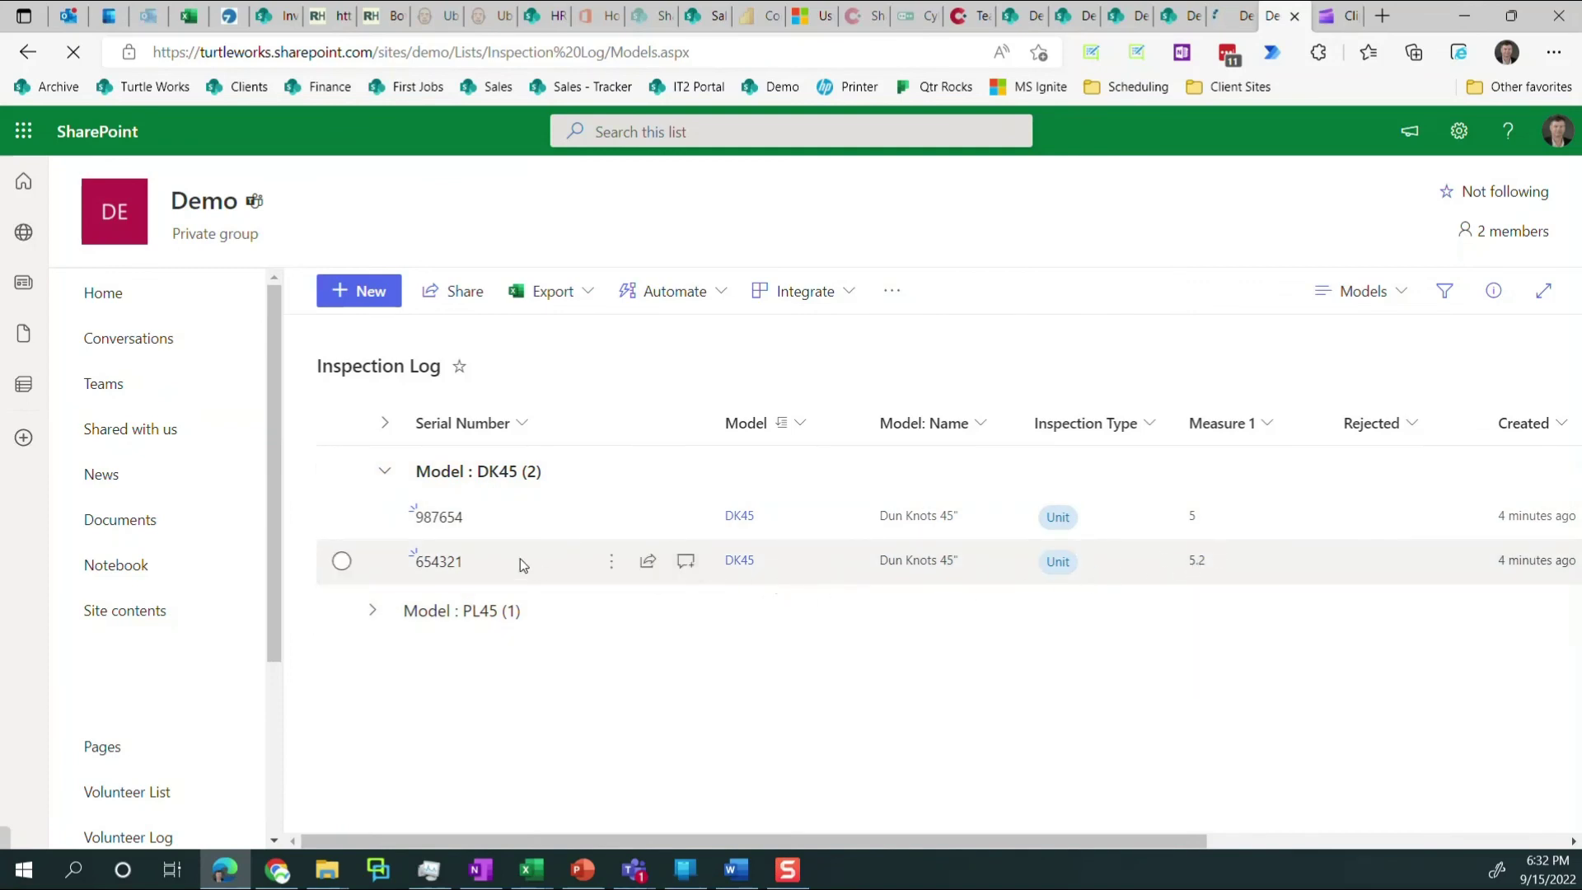
{"action": "left_click", "coordinate": [382, 472]}
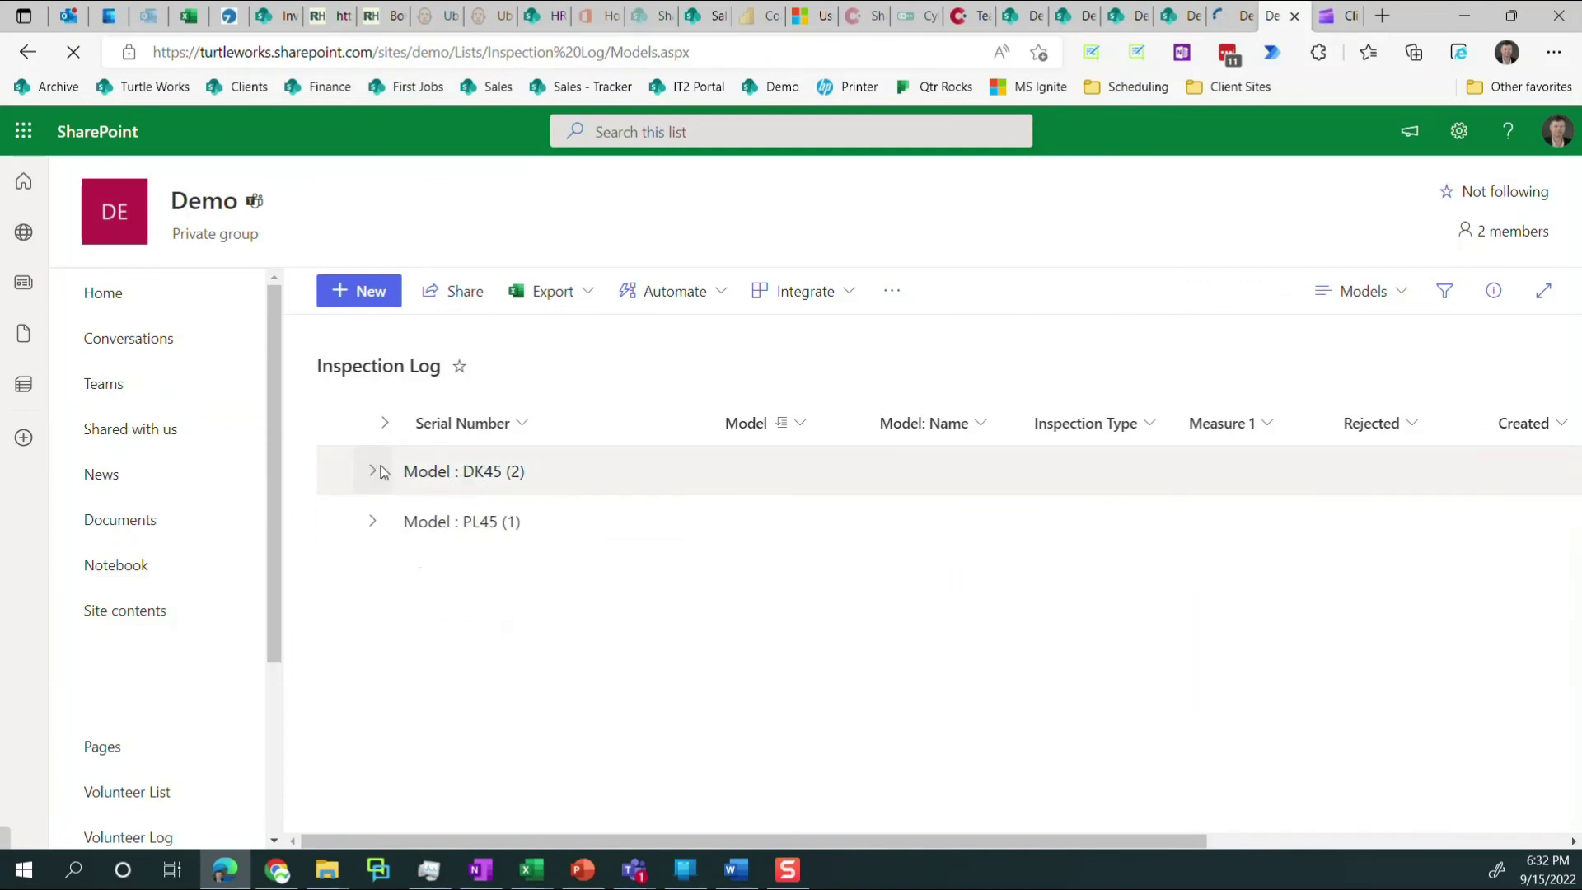
{"action": "left_click", "coordinate": [373, 522]}
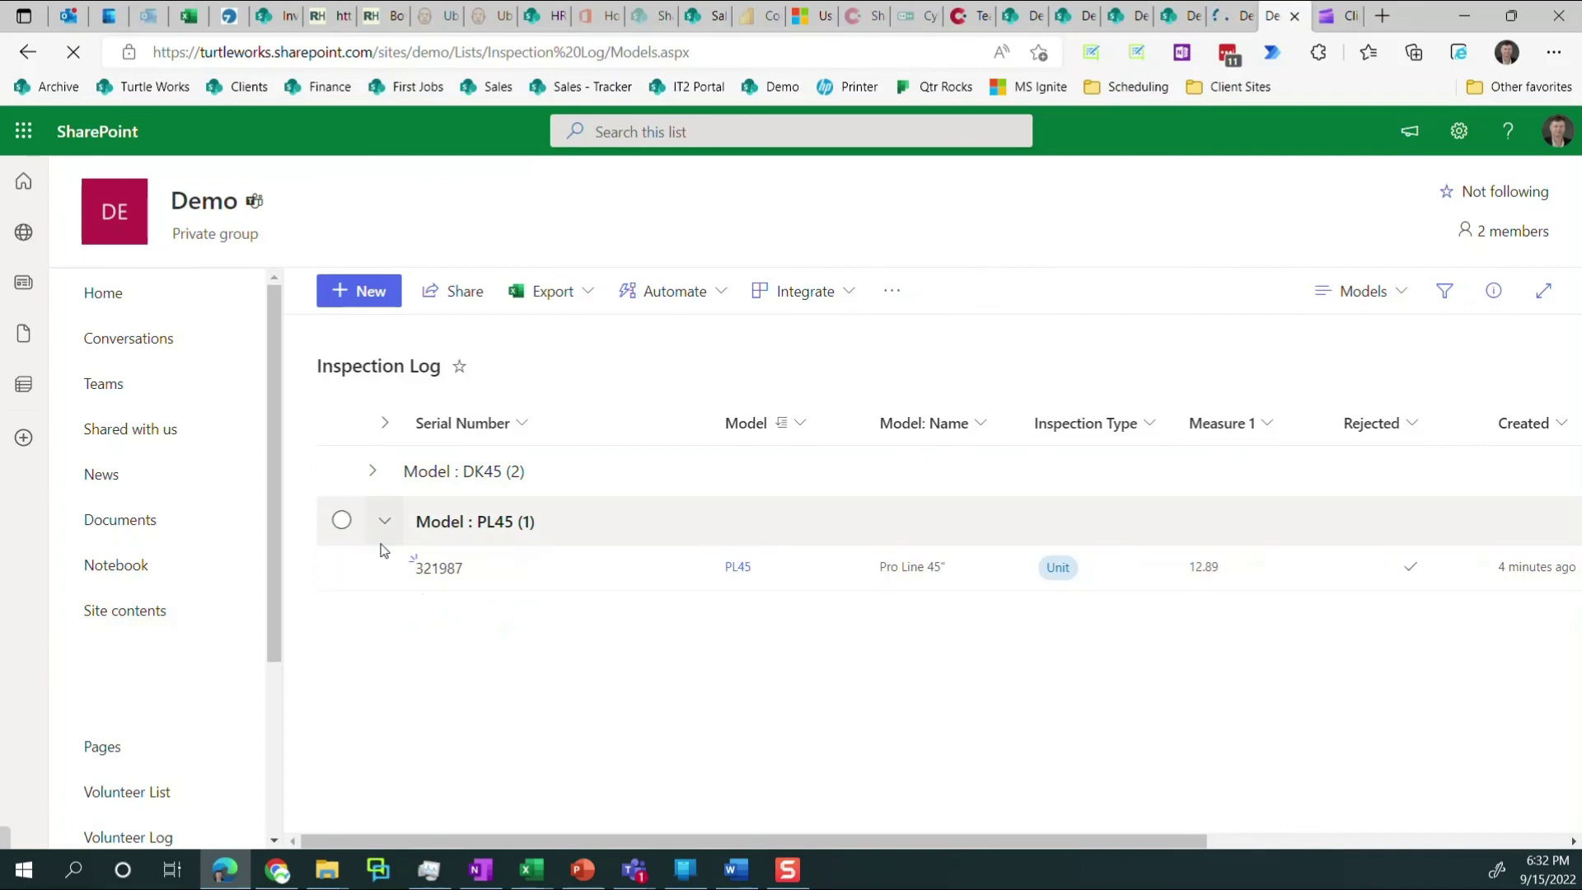
{"action": "left_click", "coordinate": [382, 521]}
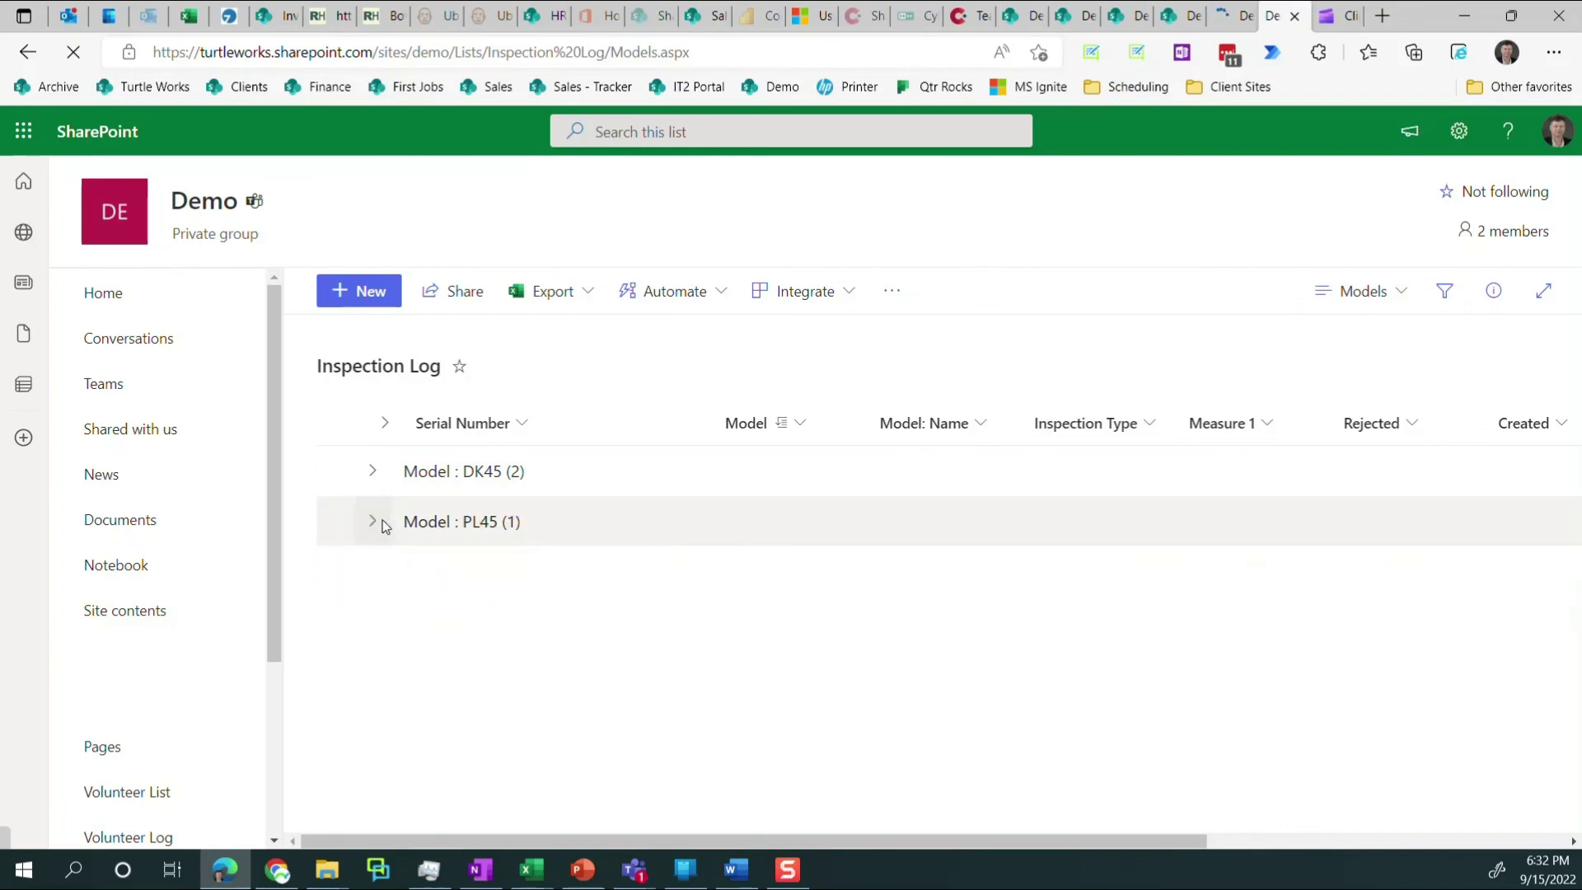
{"action": "left_click", "coordinate": [1468, 21]}
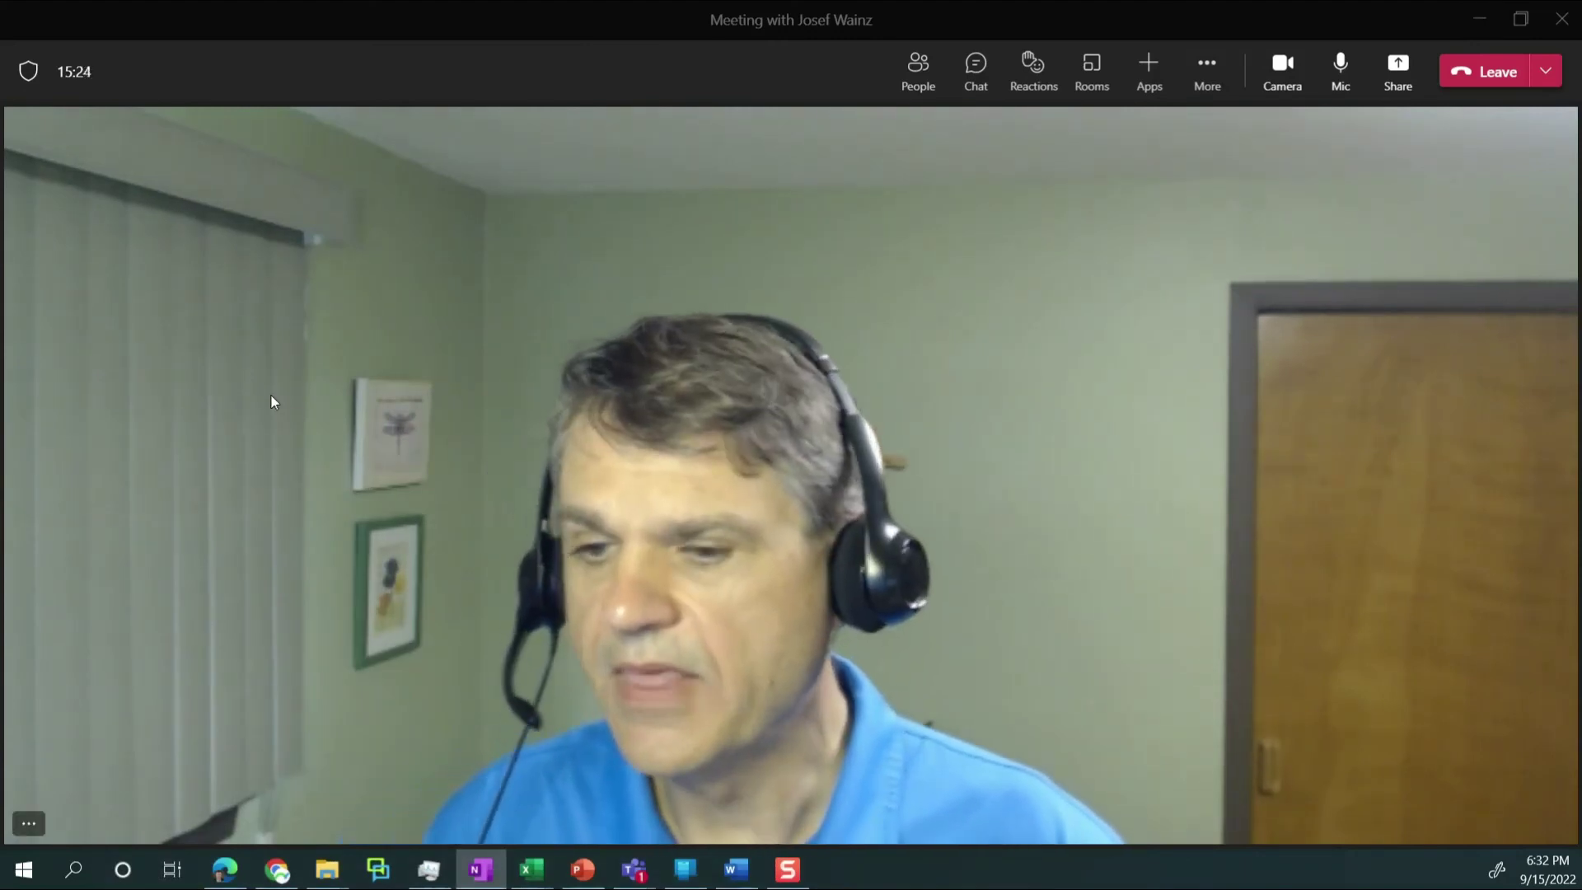